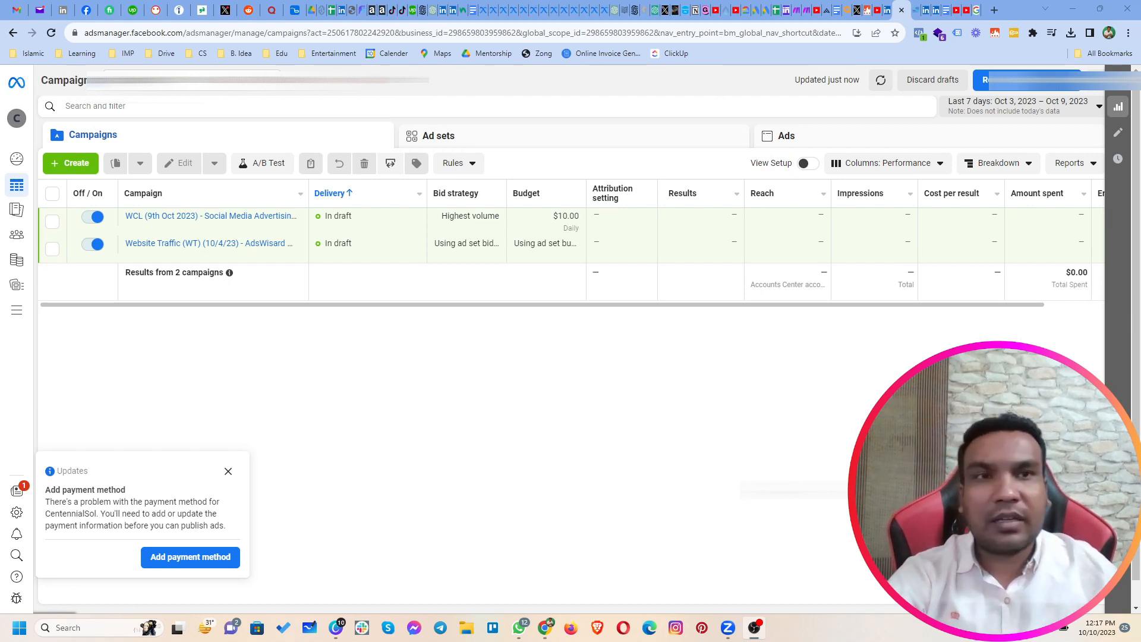
# Step: Open the Meta Ad Library at facebook.com/ads/library in a new browser tab
pyautogui.click(994, 11)
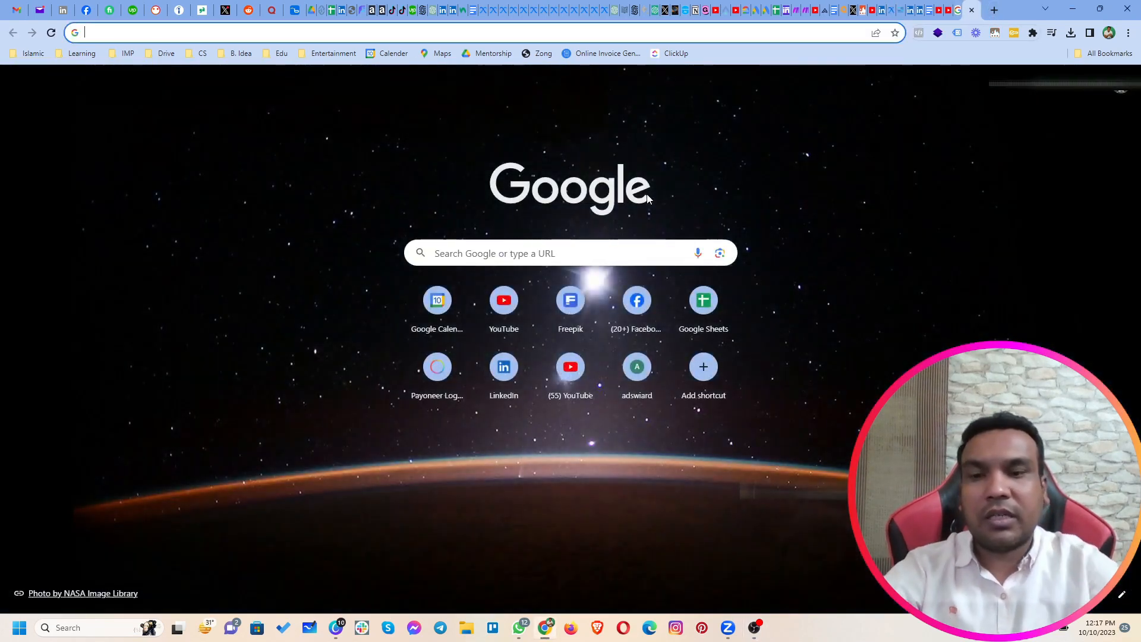
pyautogui.write('face')
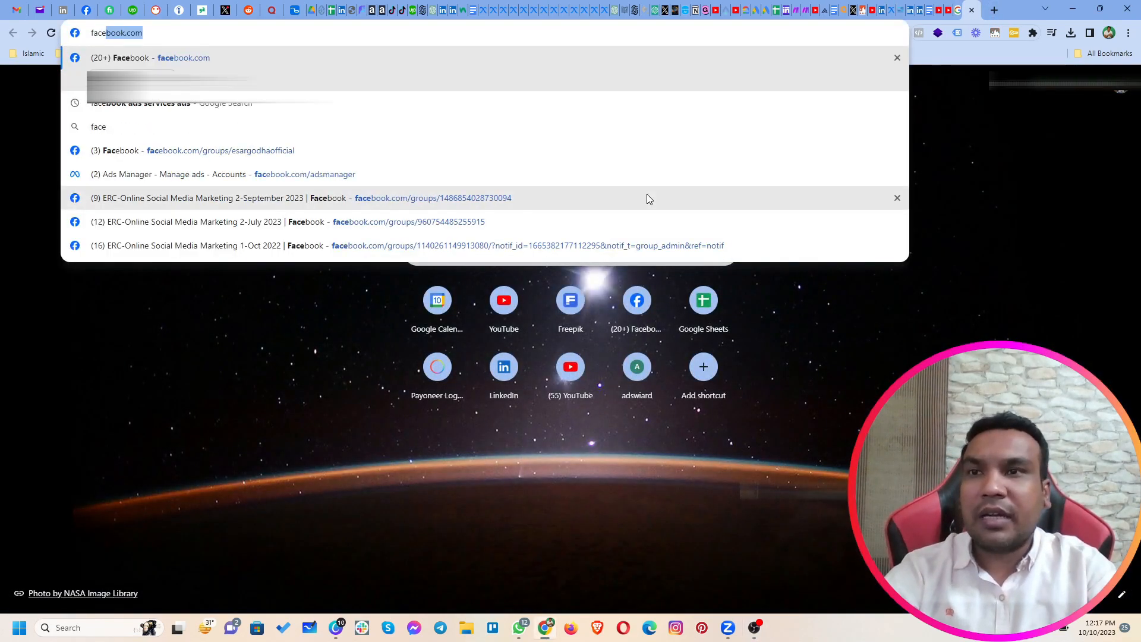
pyautogui.write('book.com/ad')
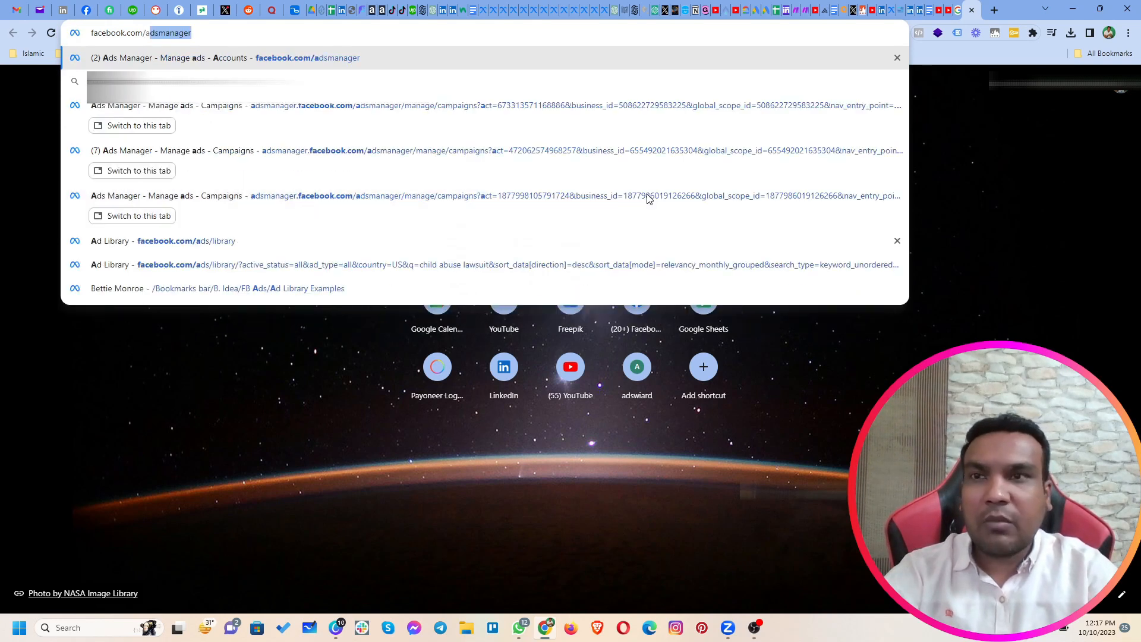
pyautogui.write('s/libar')
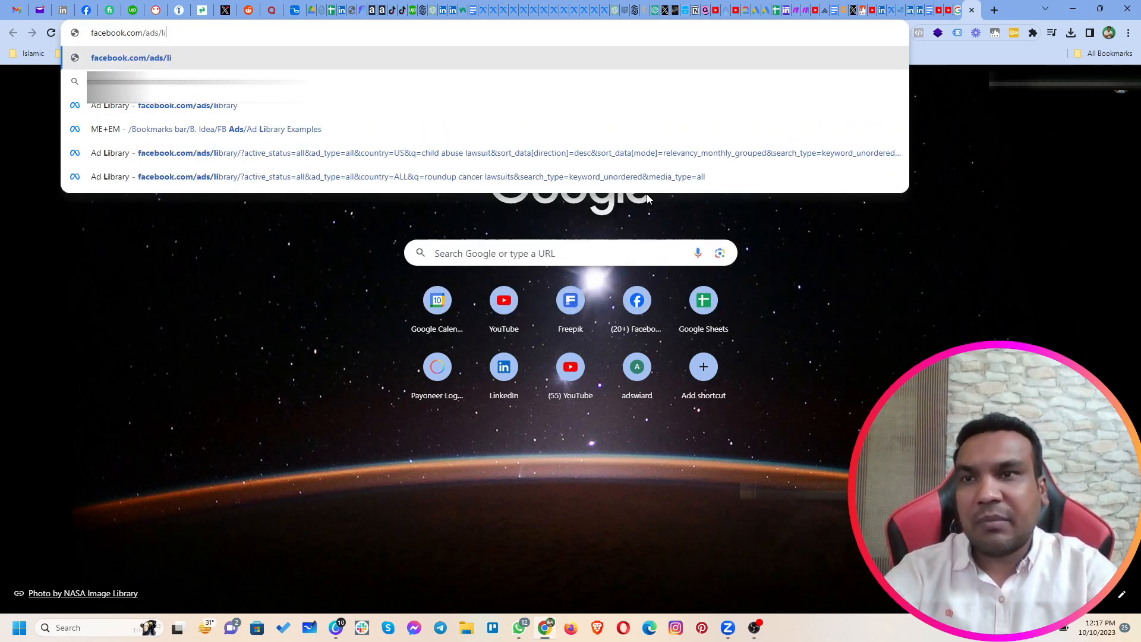
pyautogui.press('BackSpace')
pyautogui.press('BackSpace')
pyautogui.write('rary')
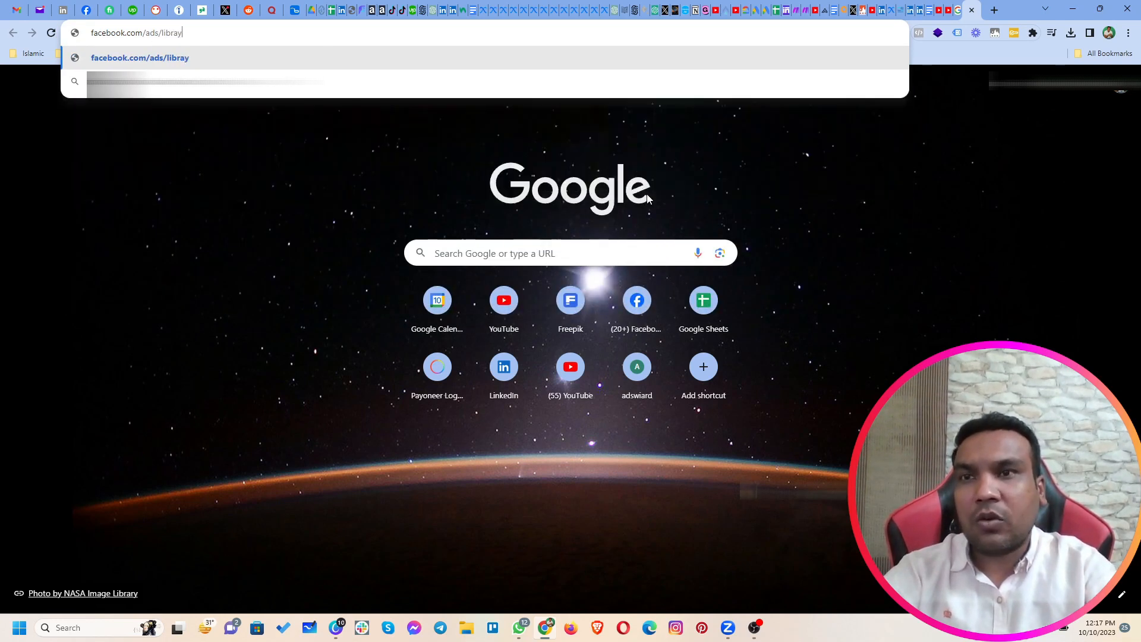
pyautogui.press('Return')
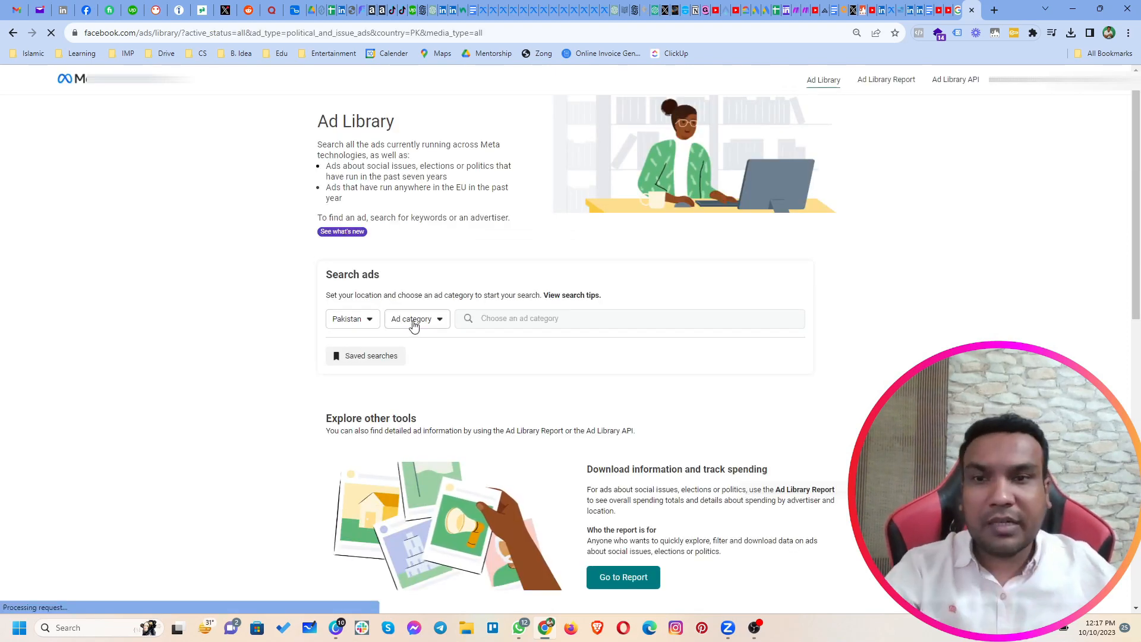
# Step: Set the ad category to All ads and search the library for "real estate"
pyautogui.click(414, 321)
pyautogui.click(434, 370)
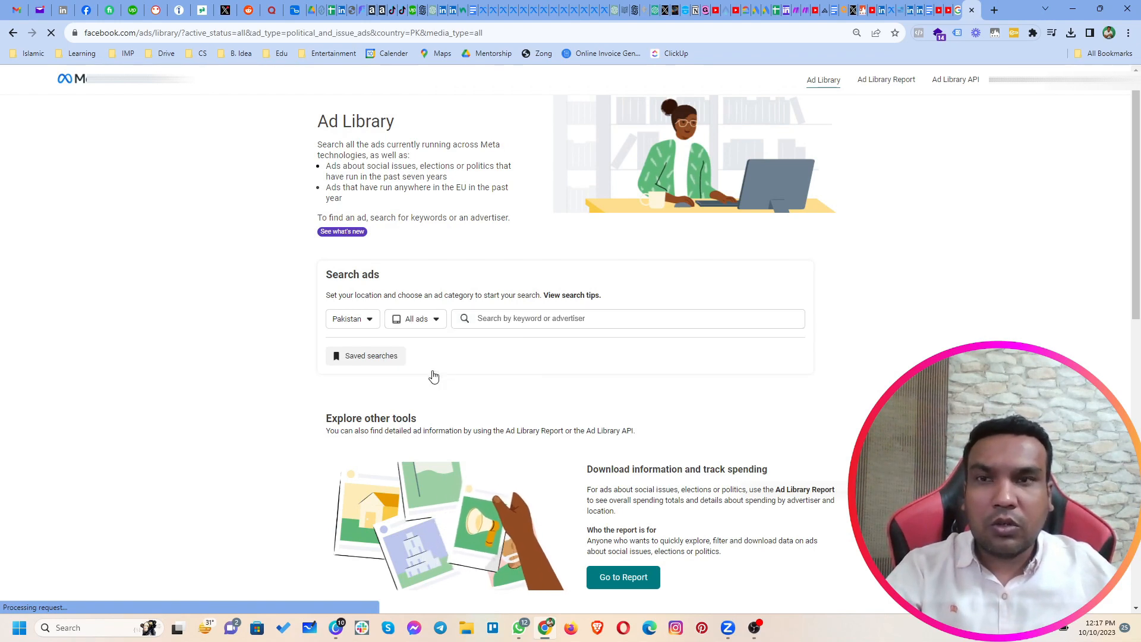
pyautogui.click(524, 321)
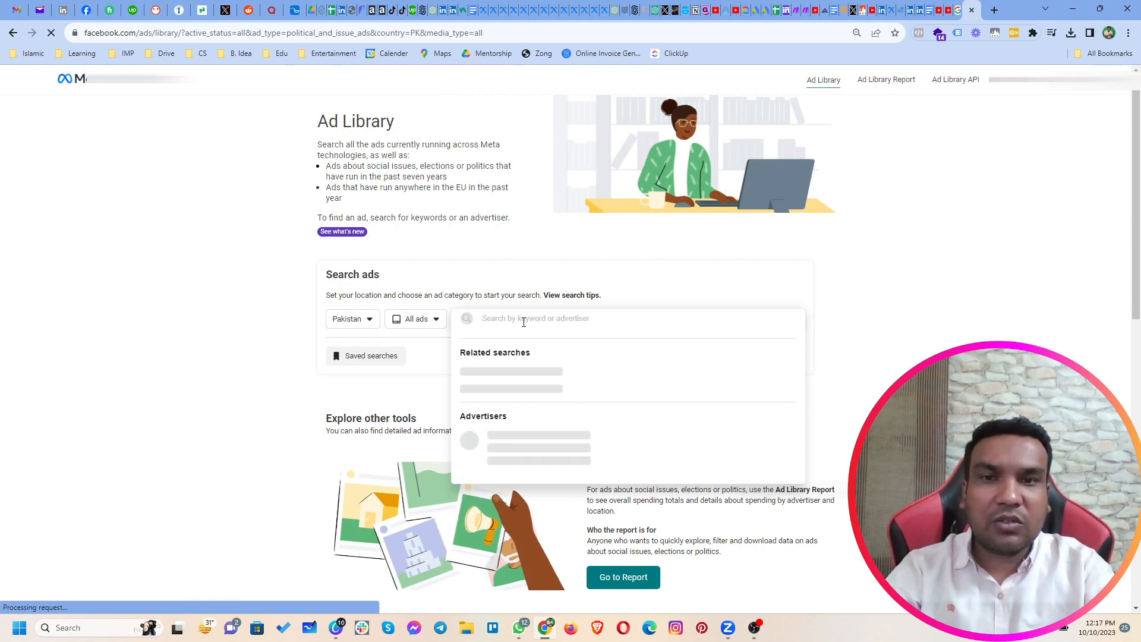
pyautogui.write('real e')
pyautogui.write('s')
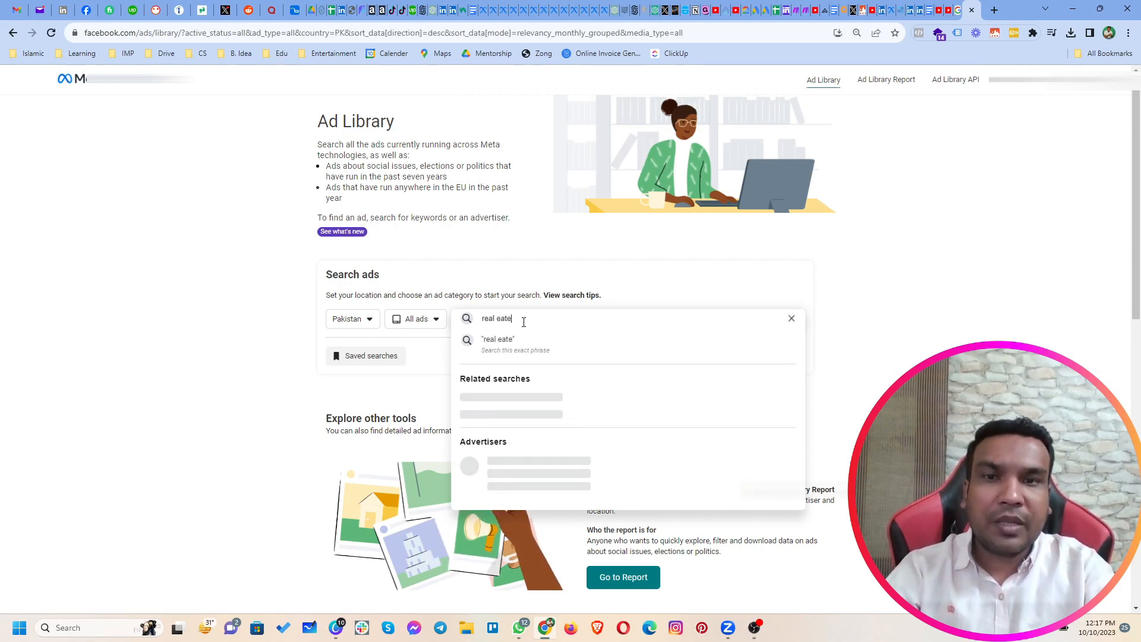
pyautogui.write('tate')
pyautogui.press('Return')
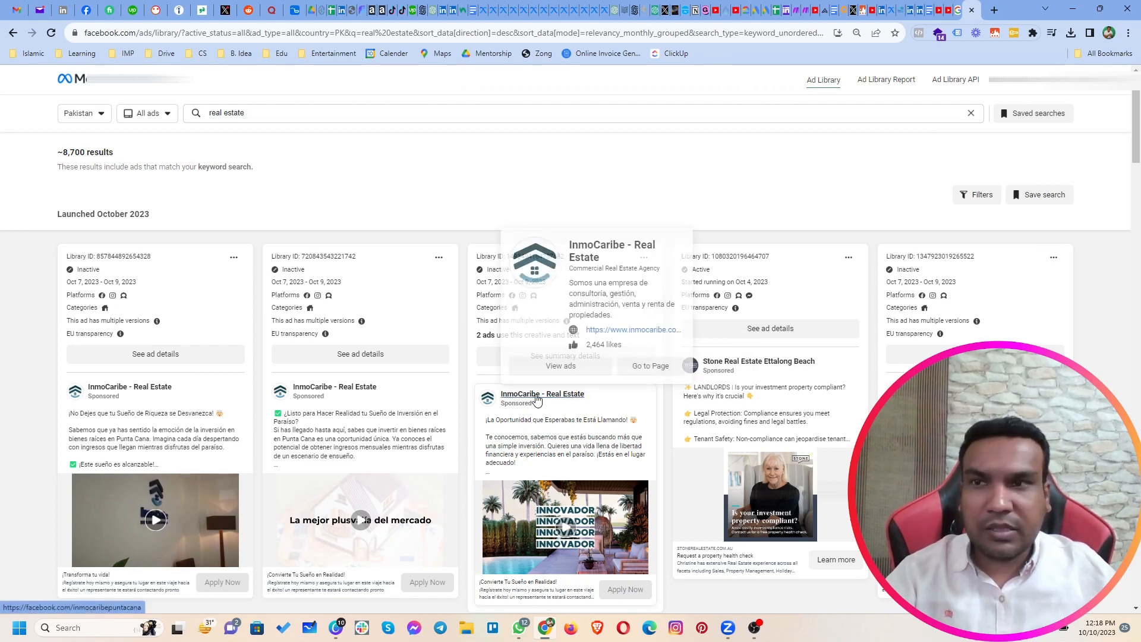
# Step: Skim the real estate ads, keep Pakistan as the country, and search for "property" instead
pyautogui.scroll(-10, 553, 381)
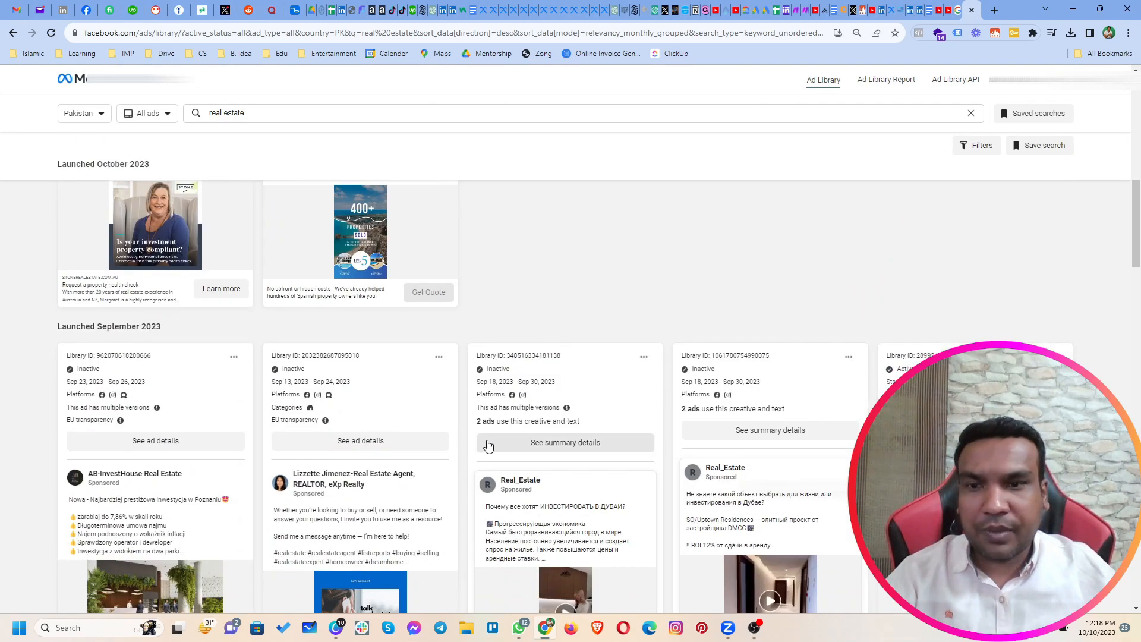
pyautogui.scroll(-3, 496, 440)
pyautogui.scroll(13, 458, 458)
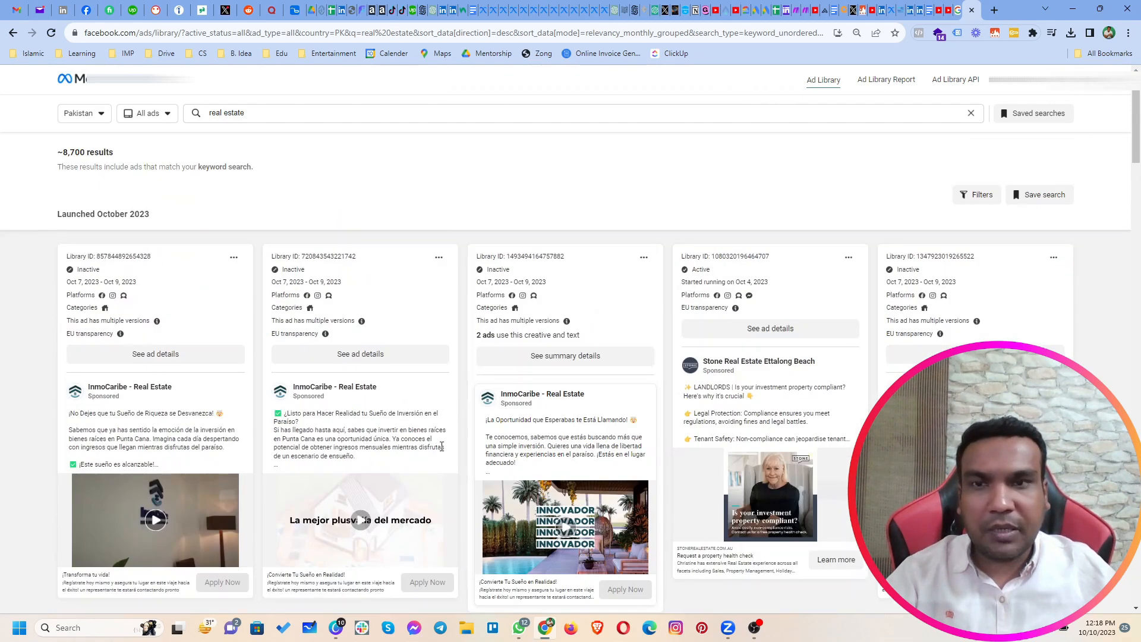
pyautogui.click(93, 117)
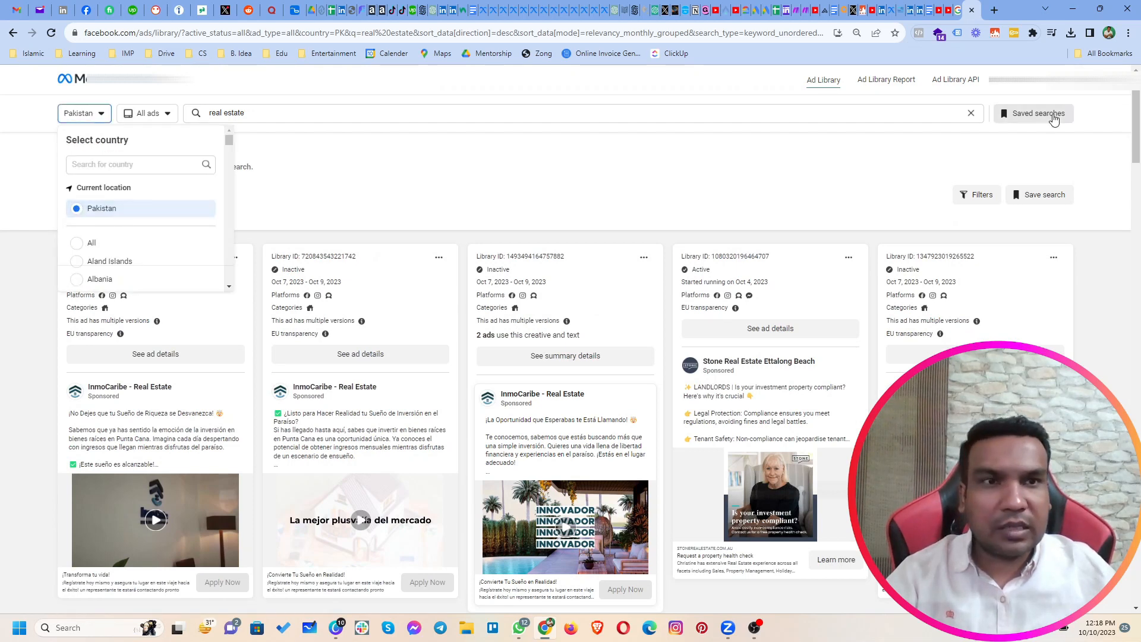
pyautogui.click(905, 113)
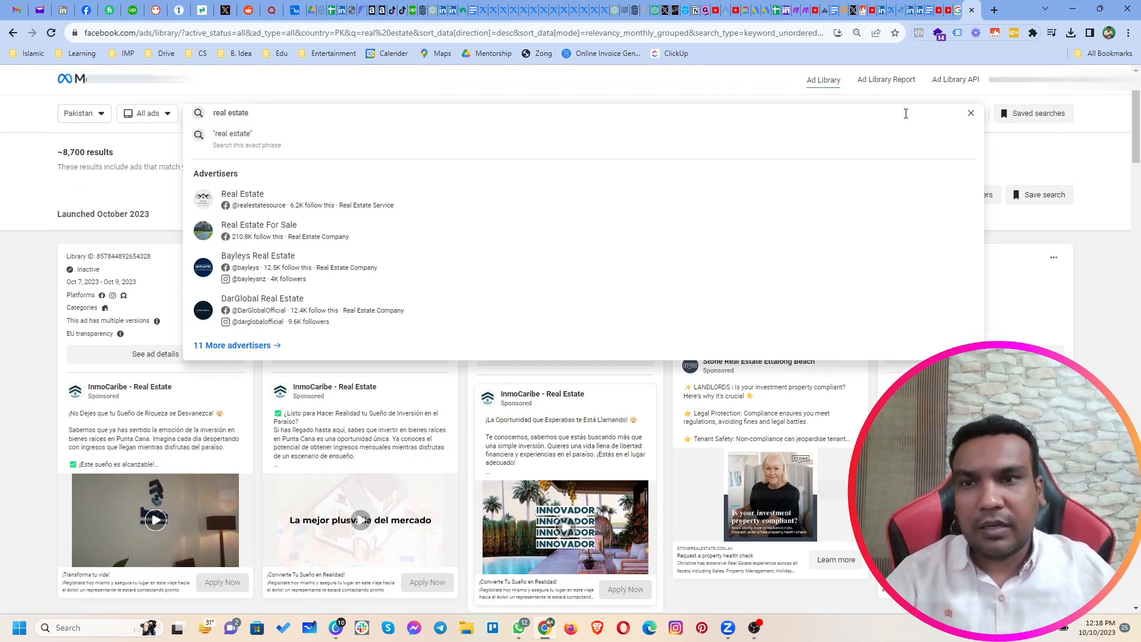
pyautogui.hotkey('ctrl', 'a')
pyautogui.write('property')
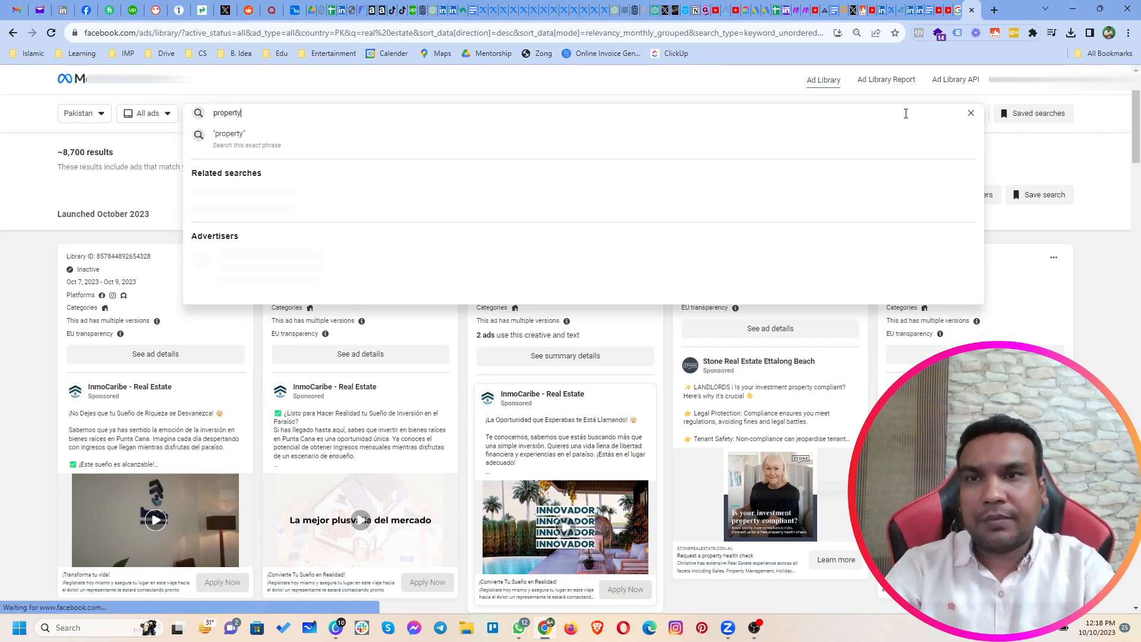
pyautogui.press('Return')
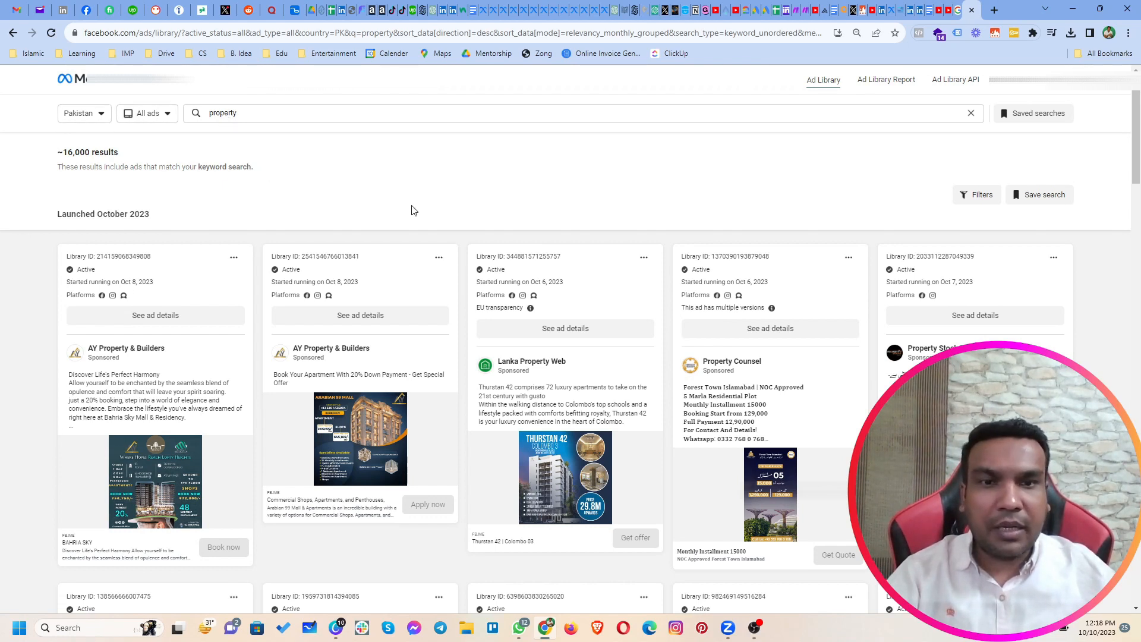
# Step: Browse the property ads launched in October and September 2023, comparing advertisers, creatives, ad copy and start dates
pyautogui.scroll(-1, 443, 231)
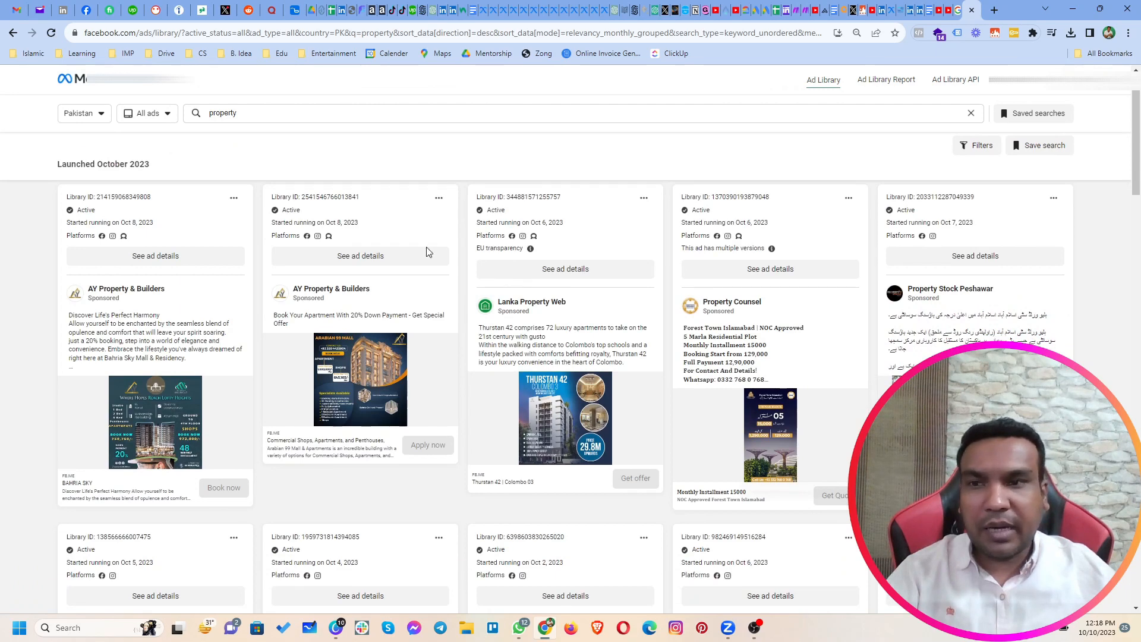
pyautogui.scroll(-4, 419, 300)
pyautogui.scroll(-3, 420, 304)
pyautogui.scroll(7, 419, 308)
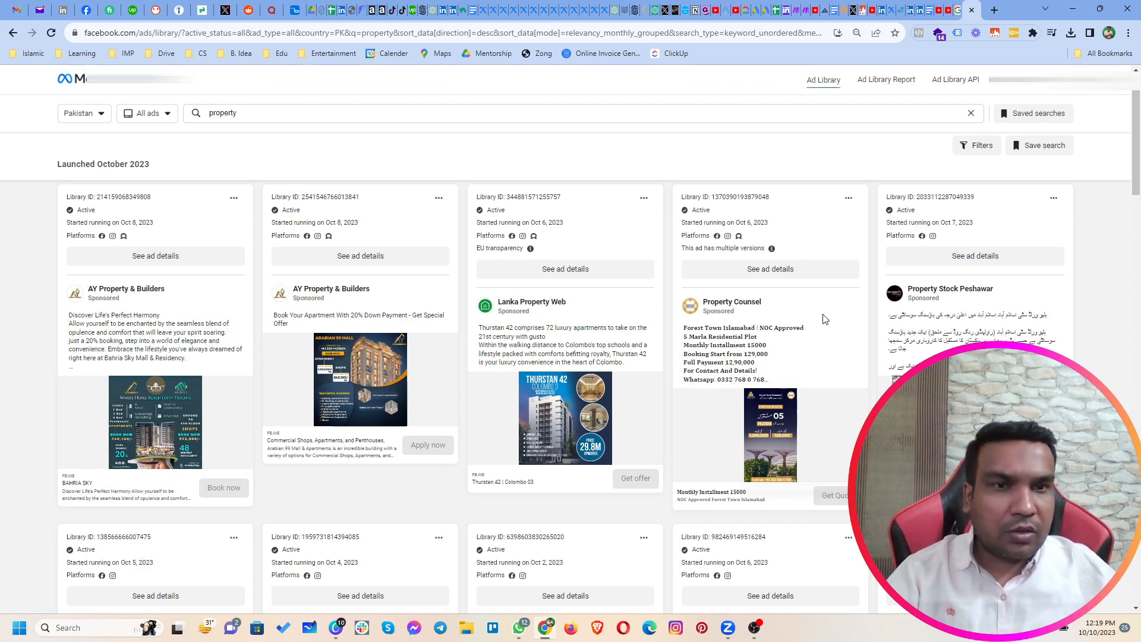
pyautogui.scroll(-1, 975, 380)
pyautogui.scroll(-15, 871, 397)
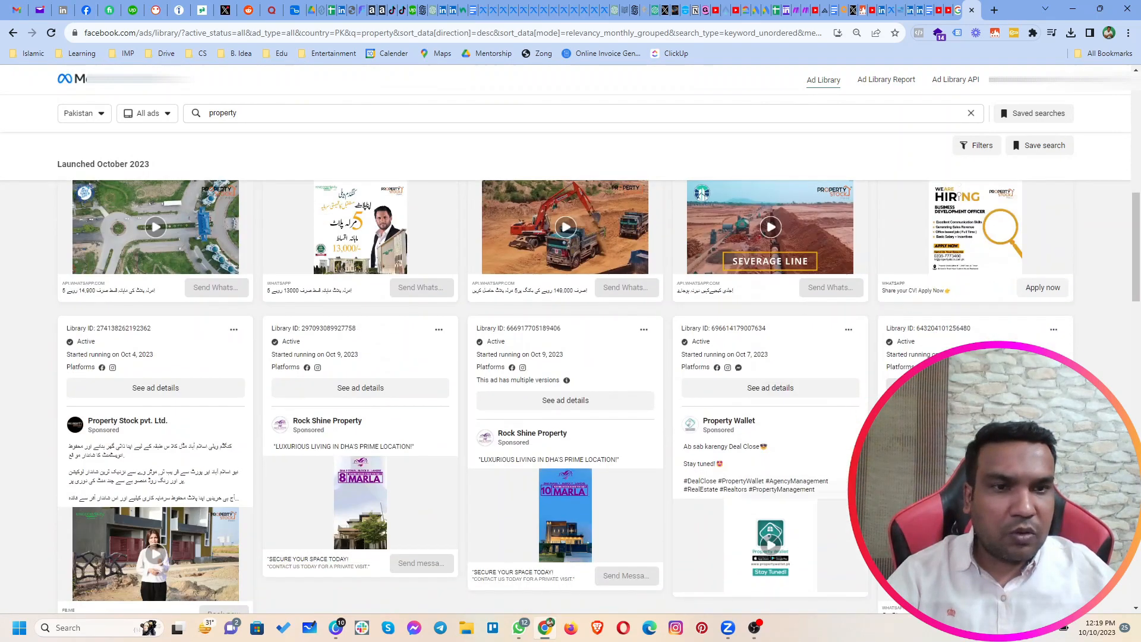
pyautogui.scroll(-3, 845, 408)
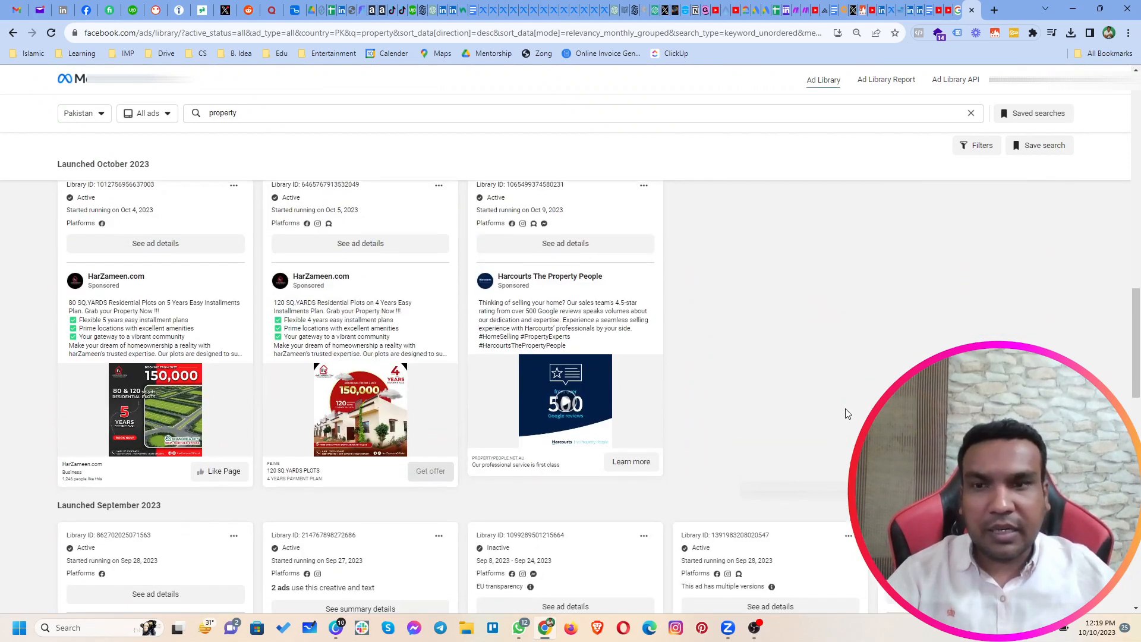
pyautogui.scroll(-10, 729, 438)
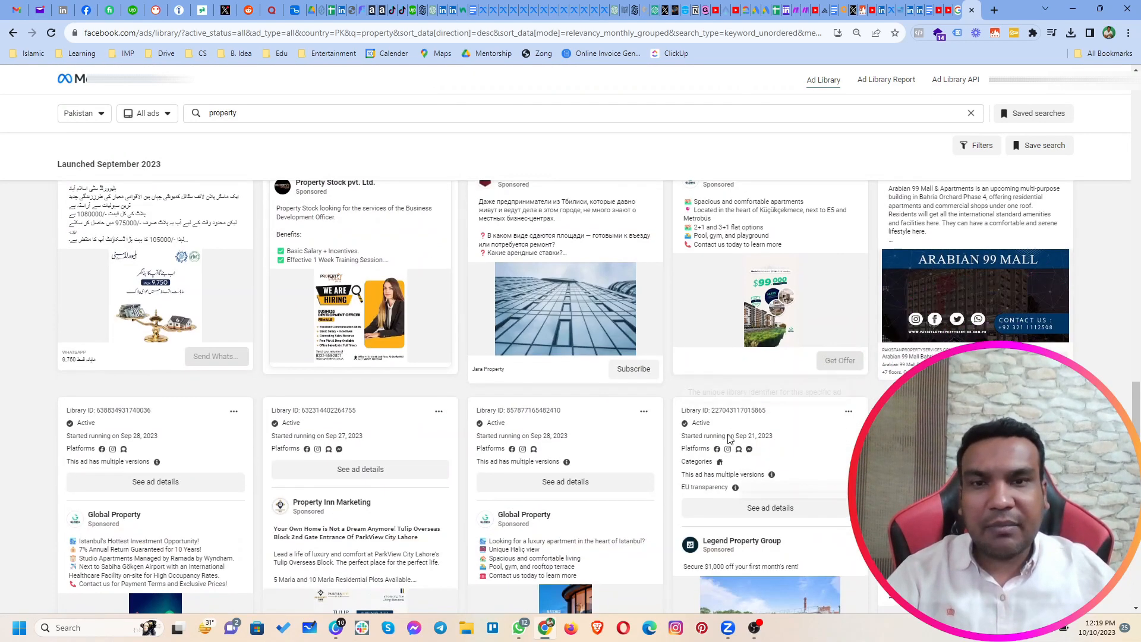
pyautogui.scroll(-3, 647, 436)
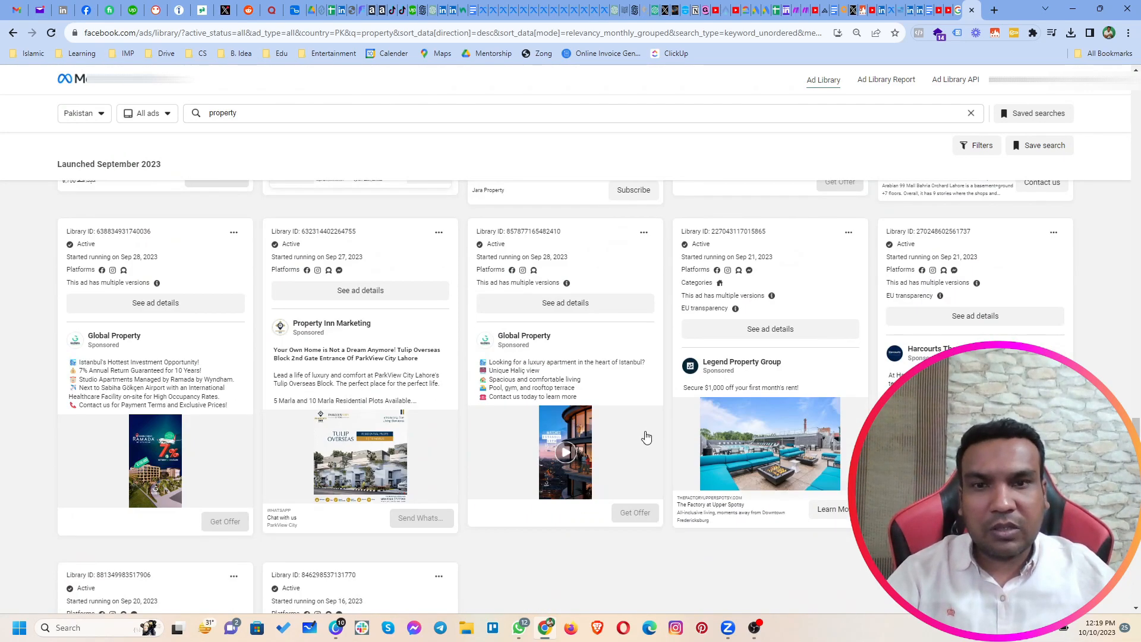
pyautogui.scroll(-7, 652, 484)
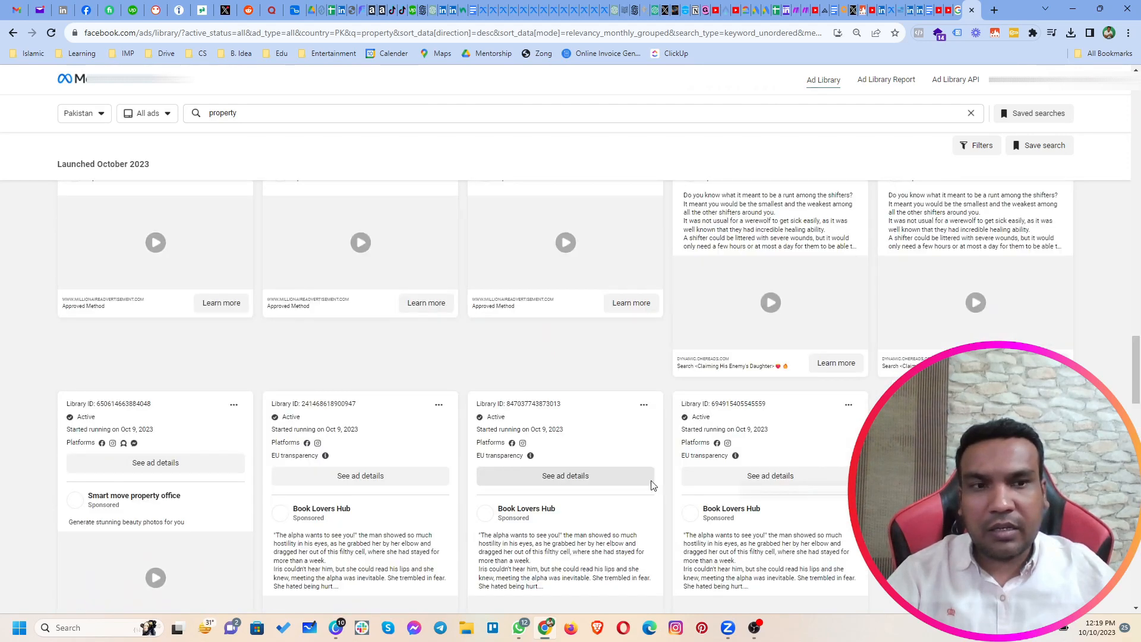
pyautogui.scroll(-8, 648, 483)
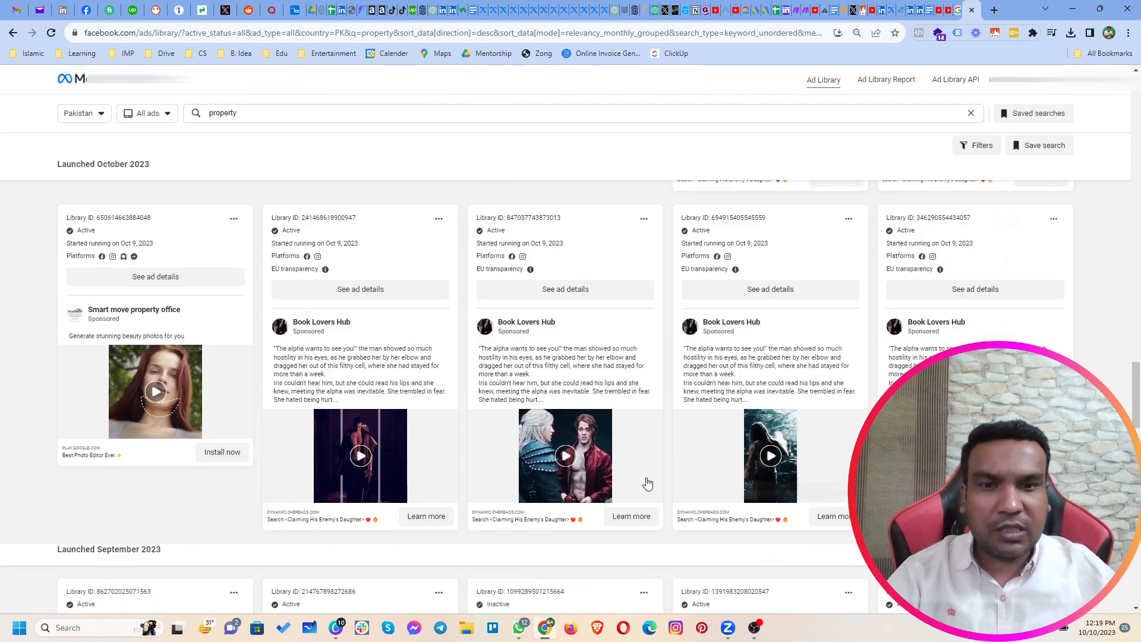
pyautogui.scroll(-5, 648, 485)
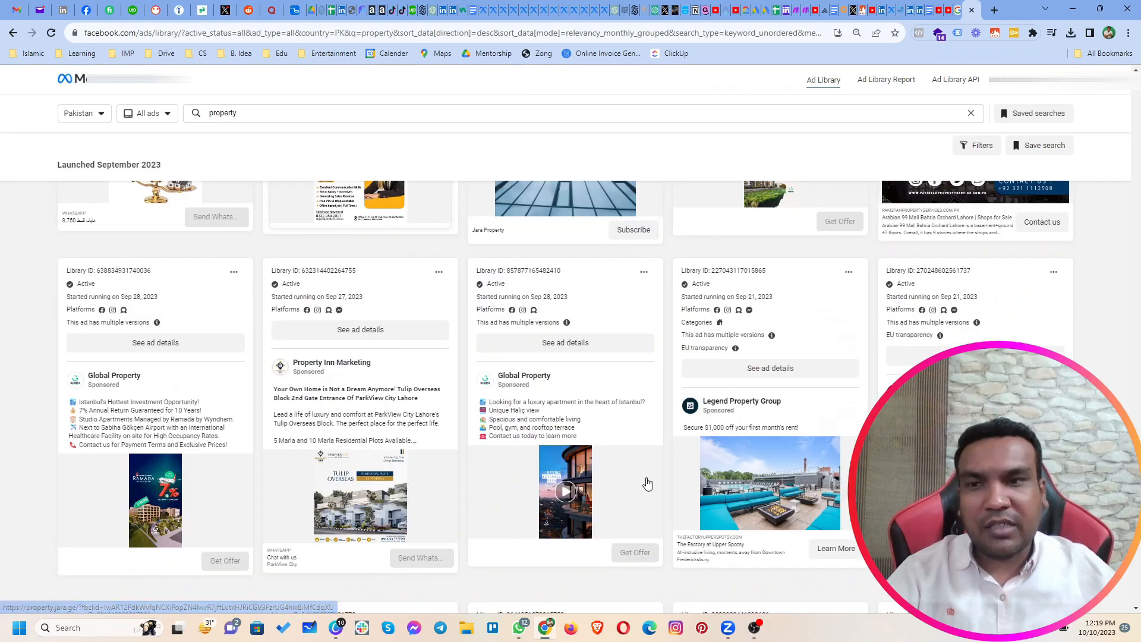
pyautogui.scroll(2, 648, 482)
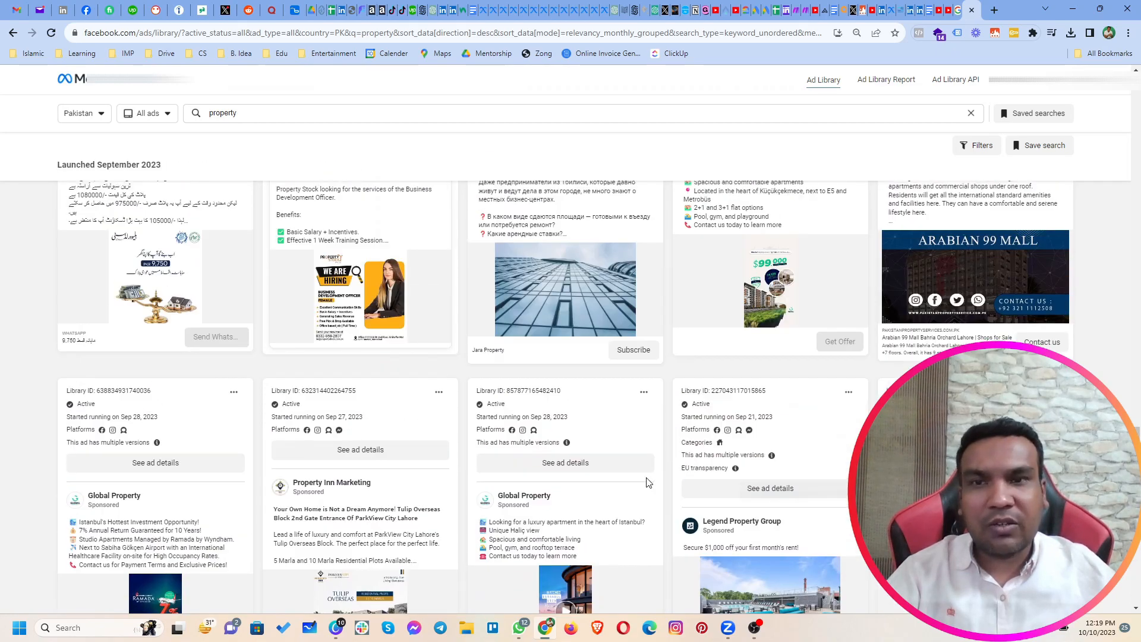
pyautogui.scroll(15, 648, 482)
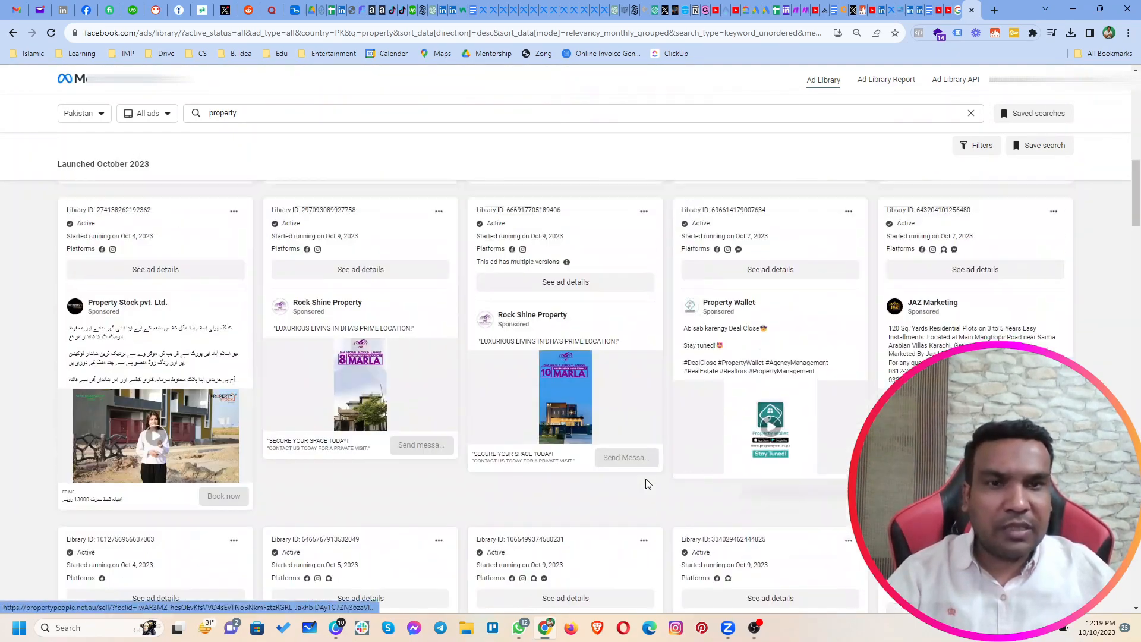
pyautogui.scroll(10, 648, 483)
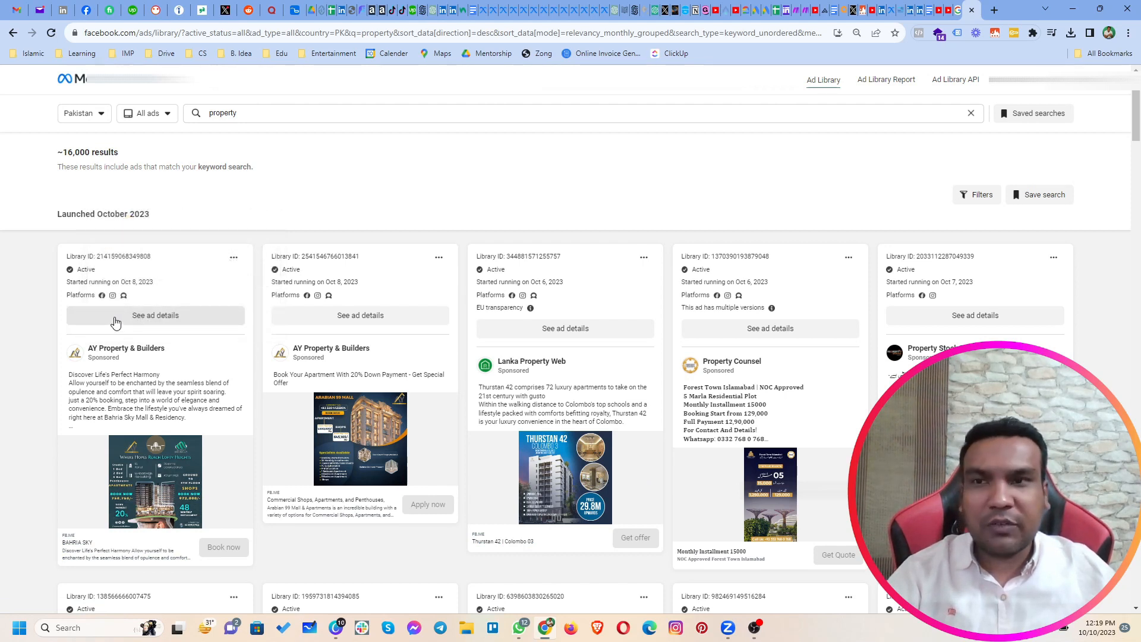
# Step: Review the ad details of the AY Property & Builders Bahria Sky ad and the Lanka Property Web Thurstan 42 ad
pyautogui.click(116, 321)
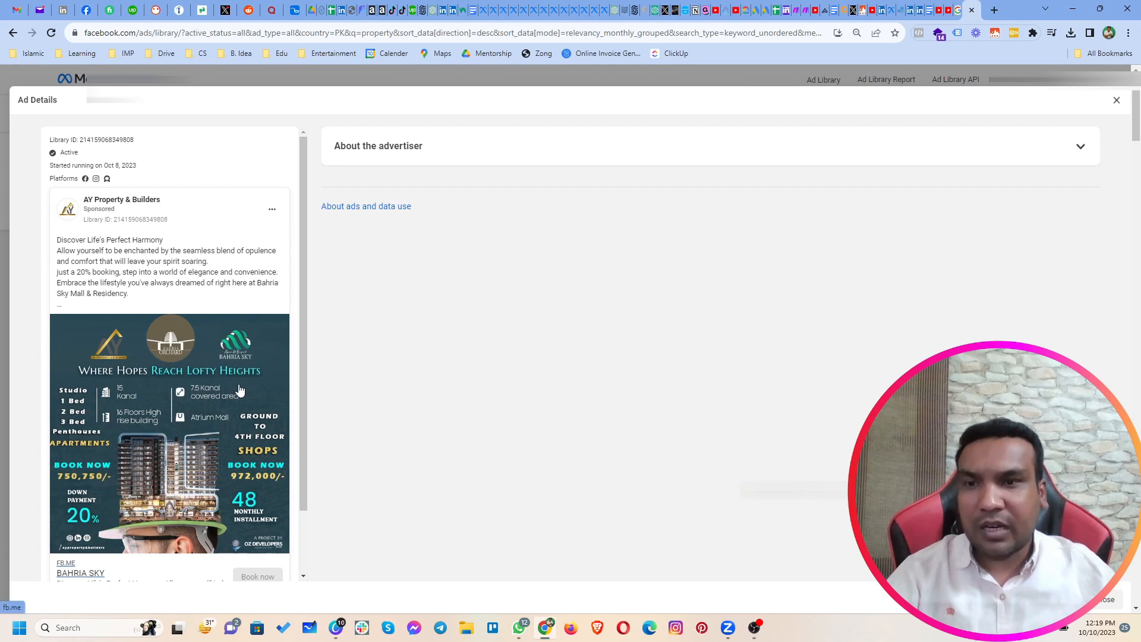
pyautogui.scroll(-1, 241, 390)
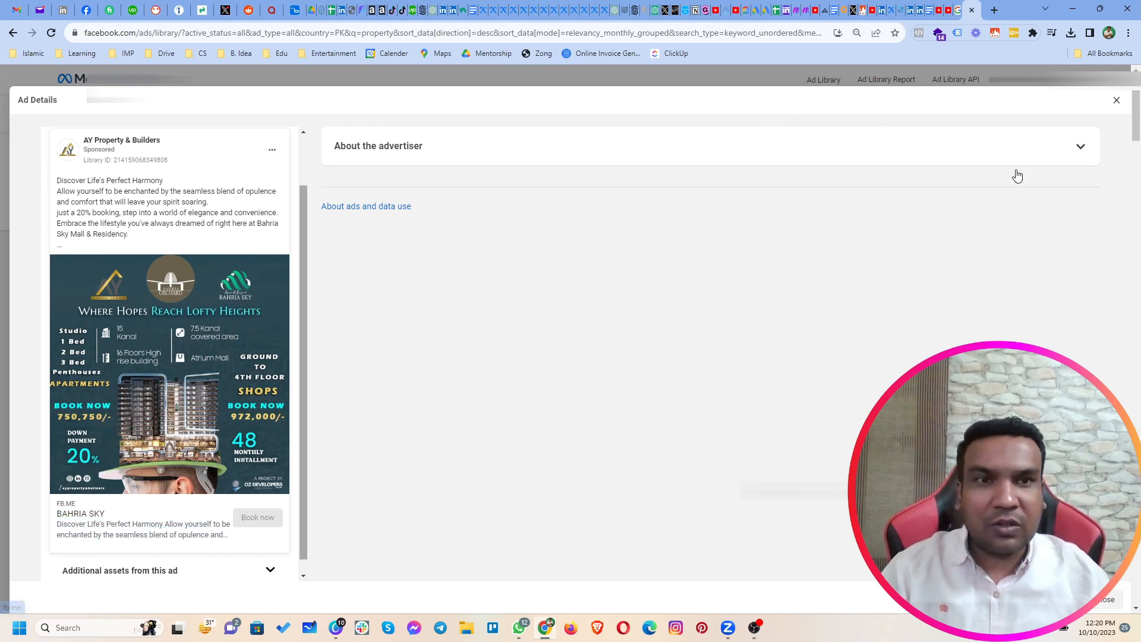
pyautogui.click(1116, 101)
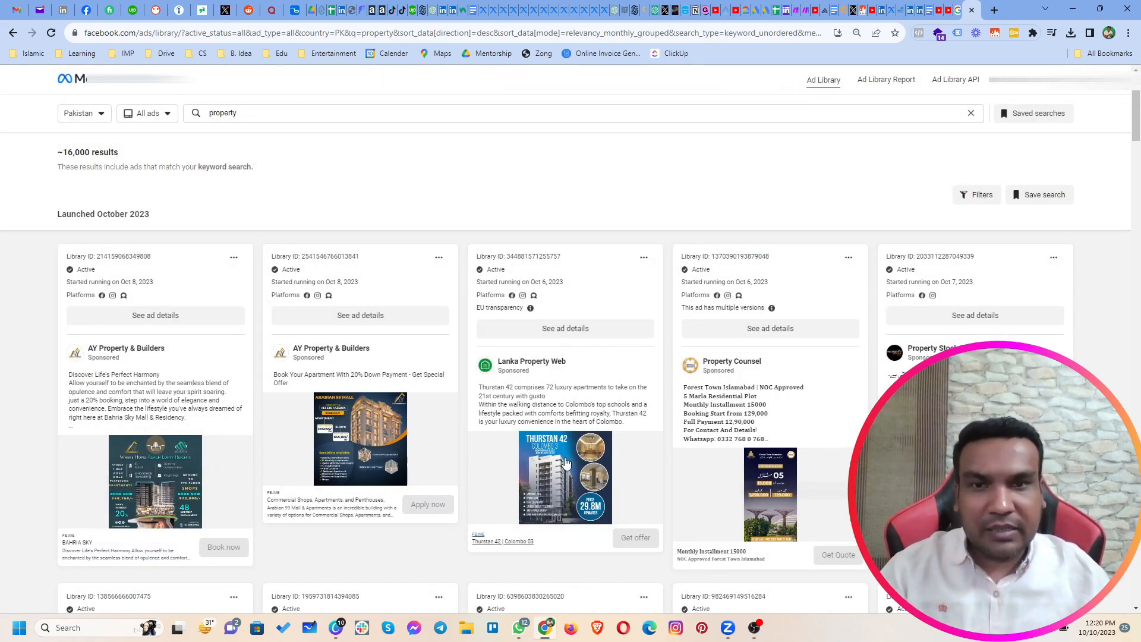
pyautogui.click(596, 328)
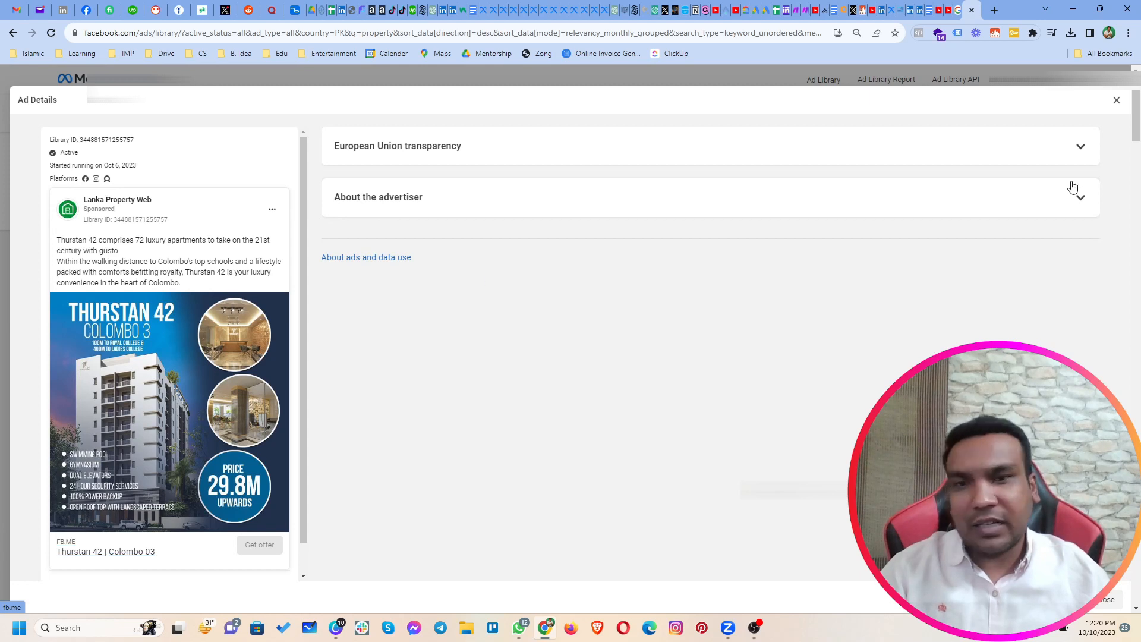
pyautogui.click(1116, 102)
# Step: Continue through the October 2023 property ads and review the ad details of the JAZ Marketing 120 sq. yards residential plots ad
pyautogui.scroll(-2, 783, 375)
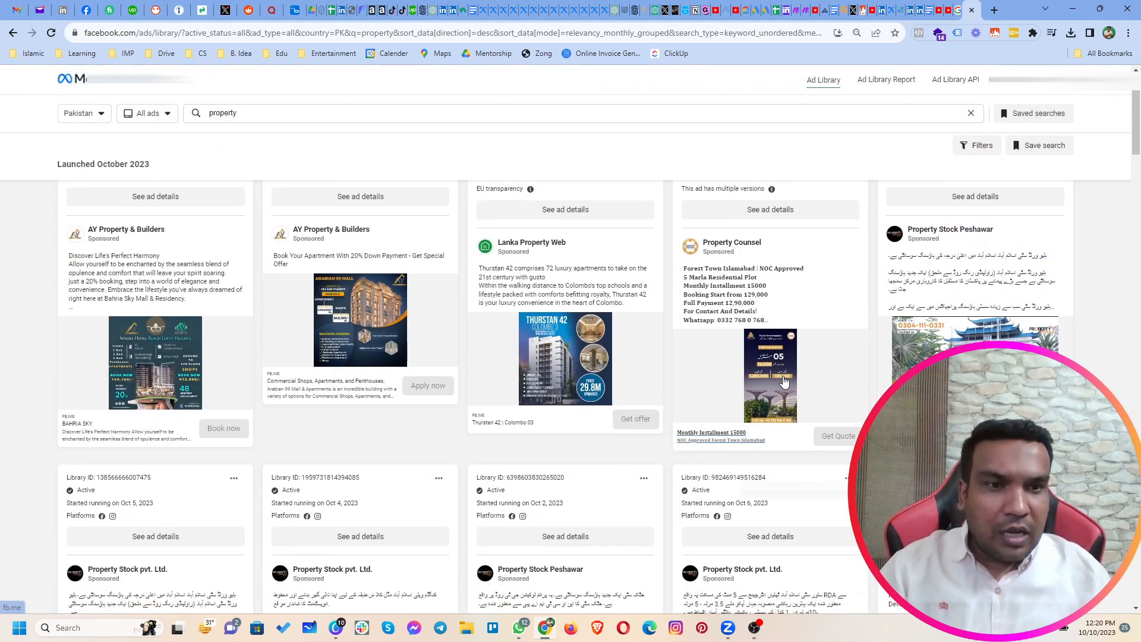
pyautogui.scroll(-5, 848, 432)
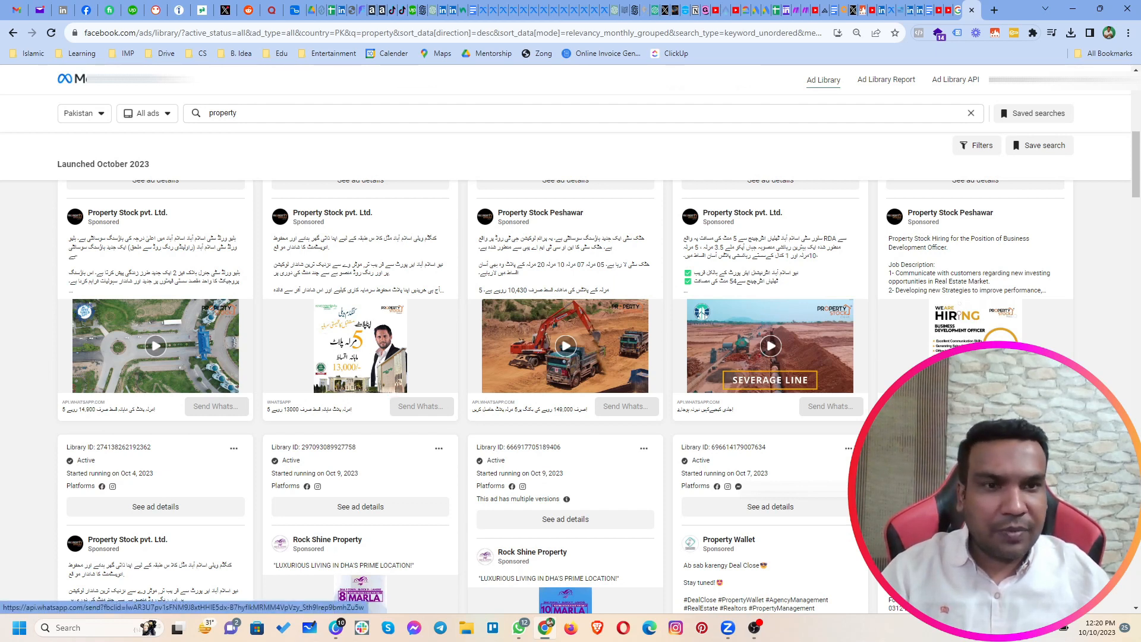
pyautogui.scroll(-5, 175, 401)
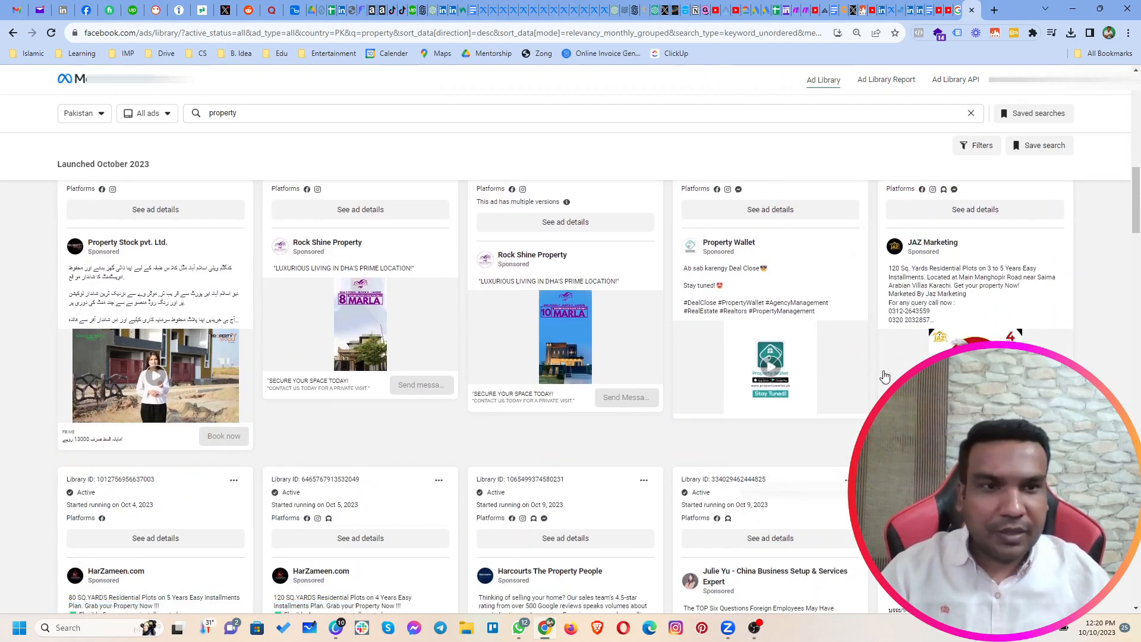
pyautogui.click(996, 220)
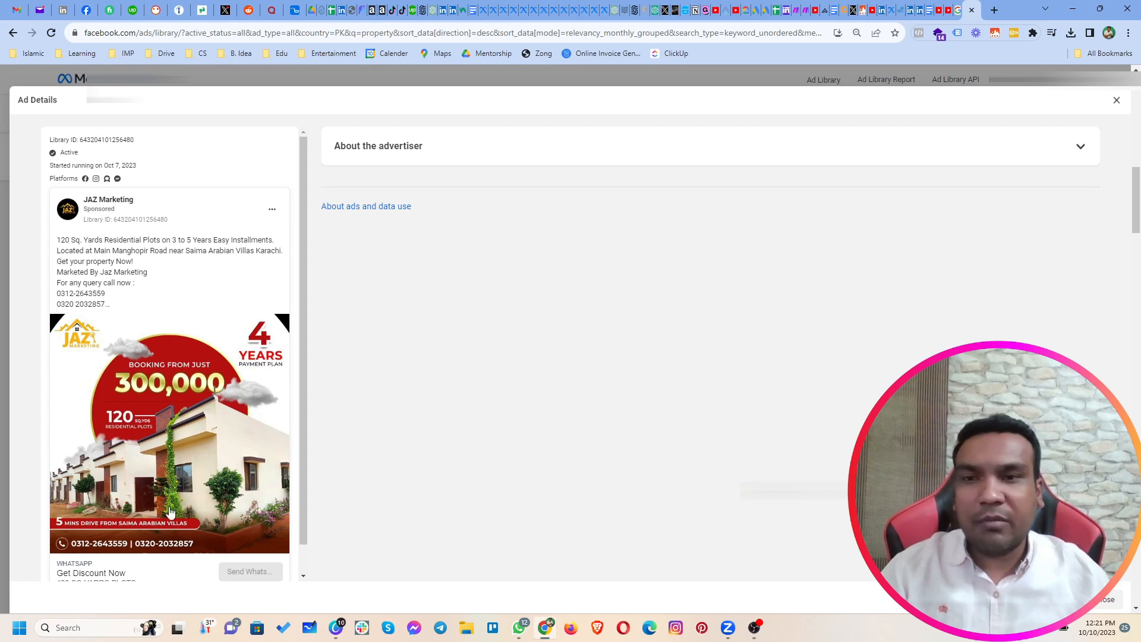
pyautogui.click(1115, 102)
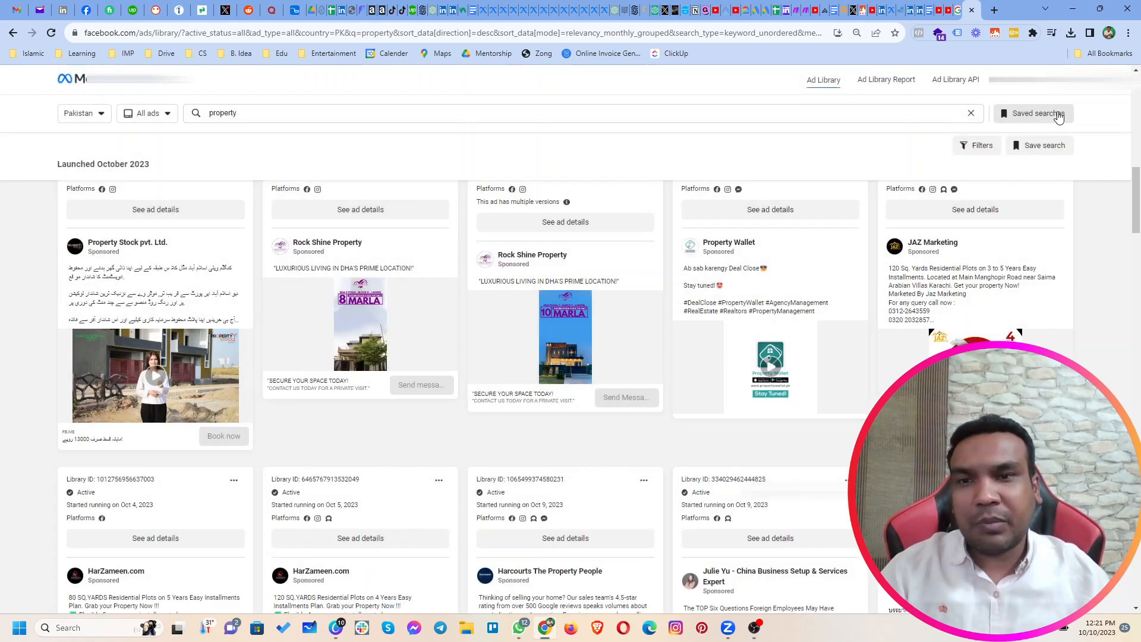
# Step: Review the ad details of the HarZameen.com ad for 80 sq. yards residential plots on a 5-year installment plan
pyautogui.scroll(-5, 689, 421)
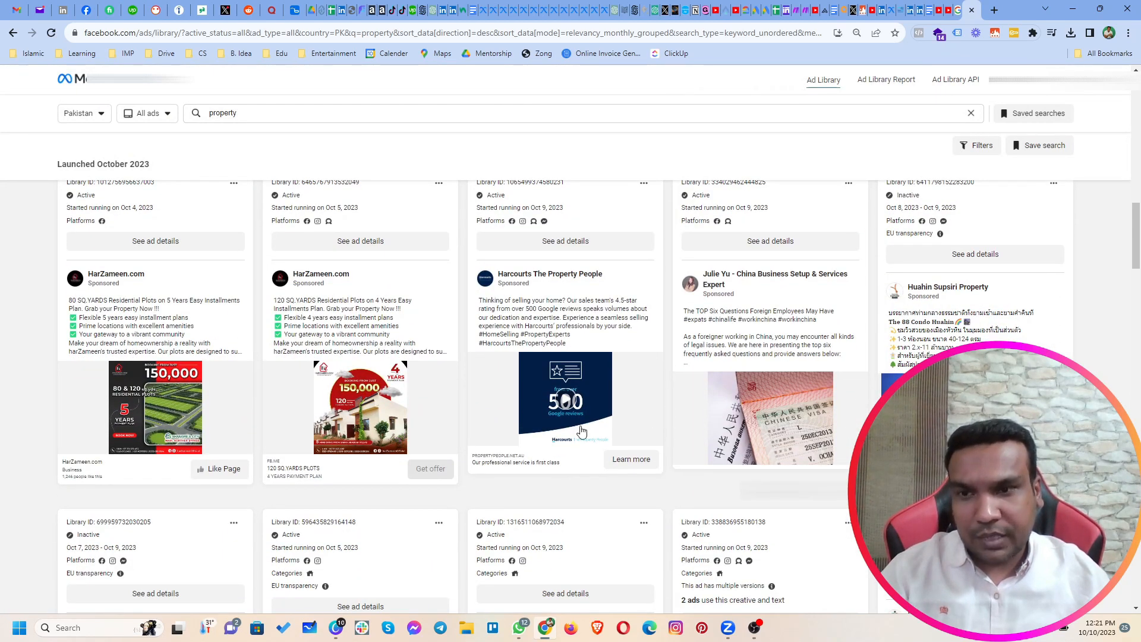
pyautogui.click(158, 241)
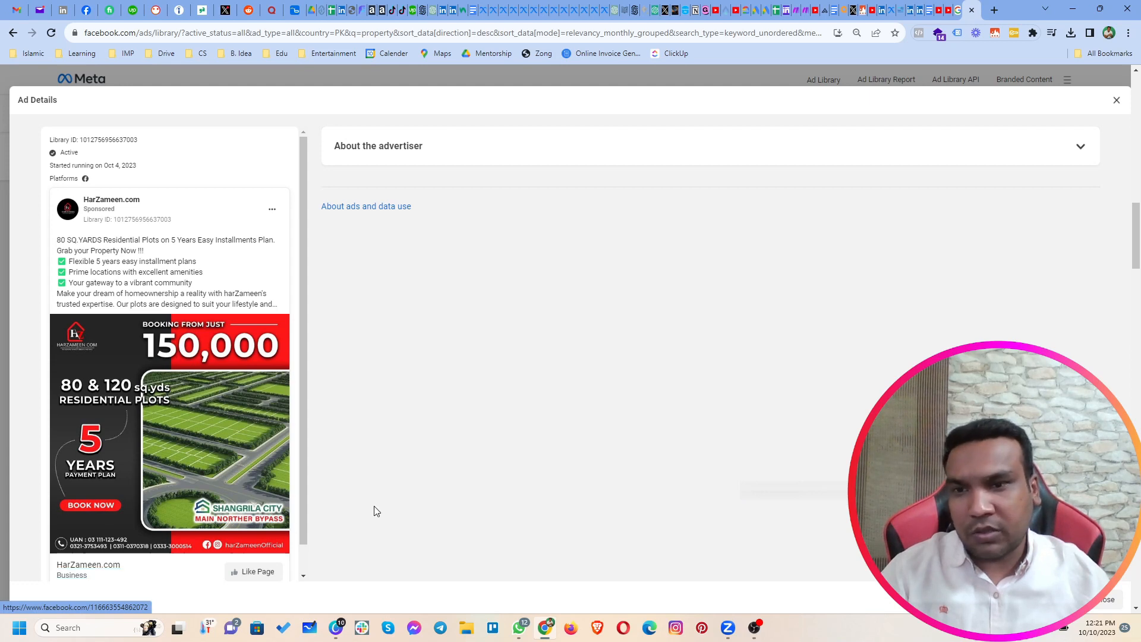
pyautogui.click(1116, 101)
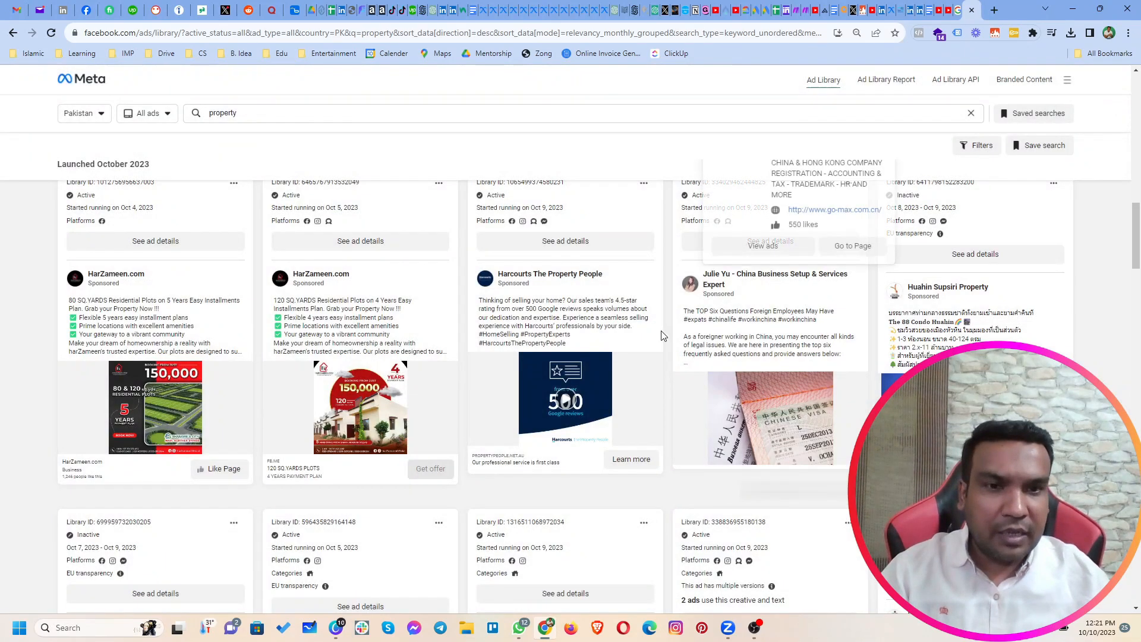
# Step: Skim the remaining October and September 2023 property ads, comparing advertisers, creatives, run dates and how many ads share a creative
pyautogui.scroll(-6, 658, 331)
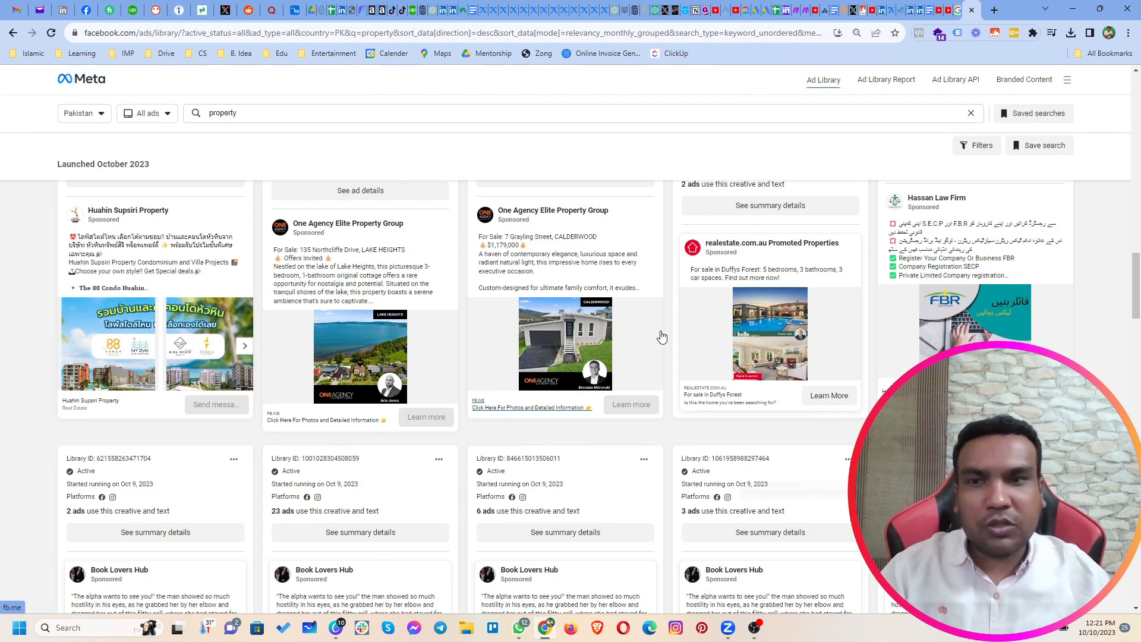
pyautogui.scroll(-2, 662, 337)
pyautogui.scroll(2, 661, 333)
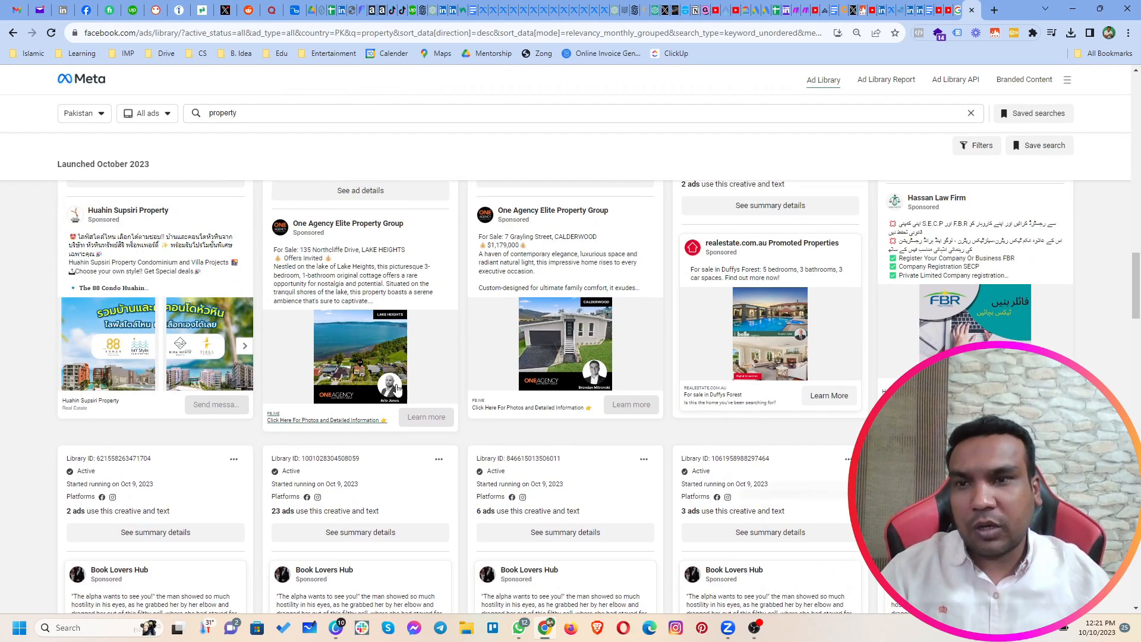
pyautogui.scroll(-6, 305, 397)
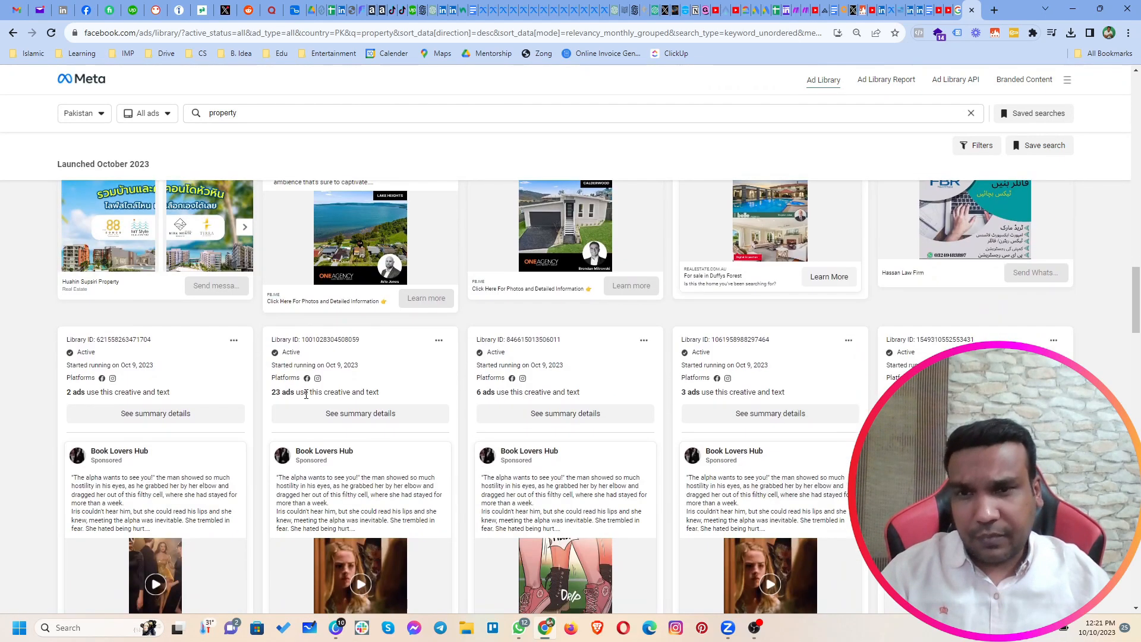
pyautogui.scroll(-10, 305, 397)
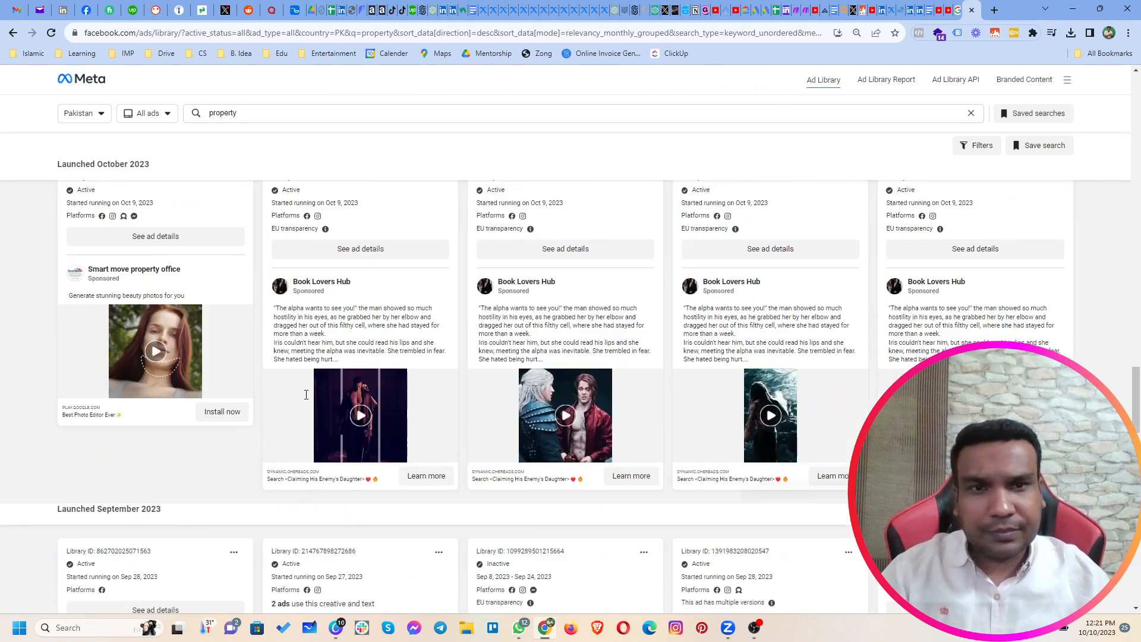
pyautogui.scroll(7, 317, 359)
pyautogui.scroll(-6, 342, 322)
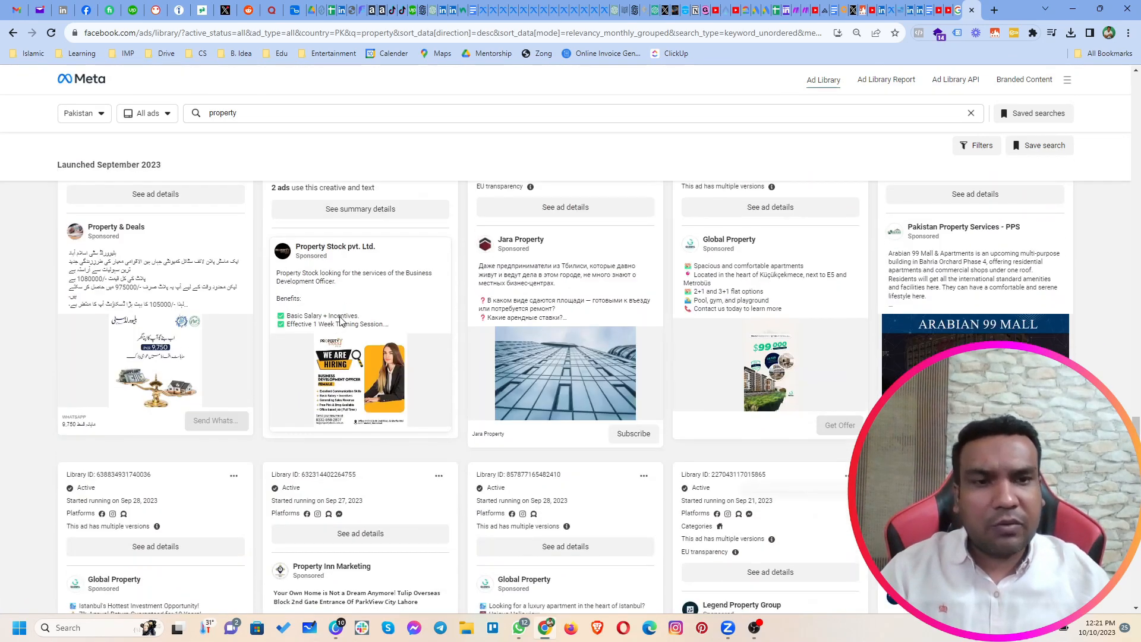
pyautogui.scroll(-7, 342, 316)
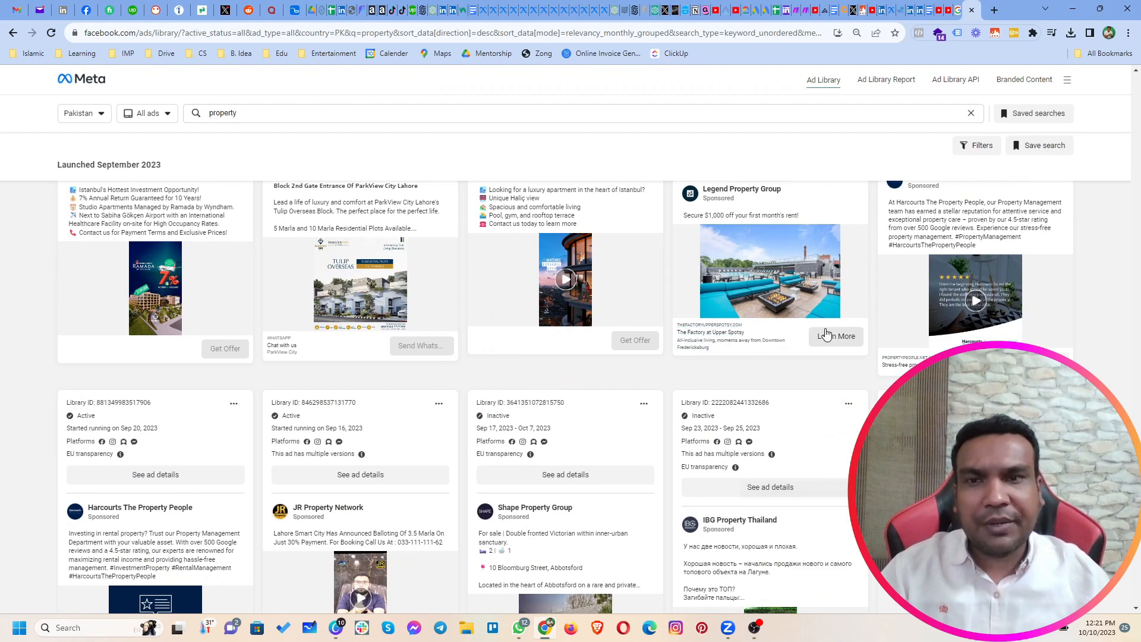
pyautogui.scroll(-6, 824, 334)
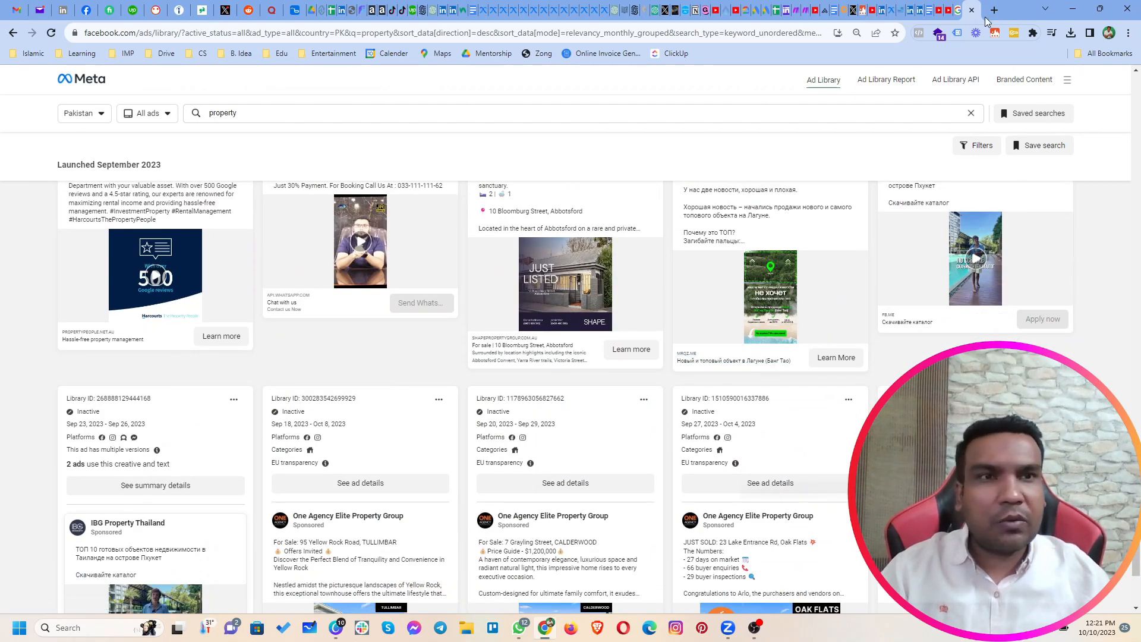
# Step: Switch to the Google Images results for "real estate ads in pakistan" and preview the Park View, Realproperty.Pk, Eighteen and Feeta.pk ads
pyautogui.click(958, 13)
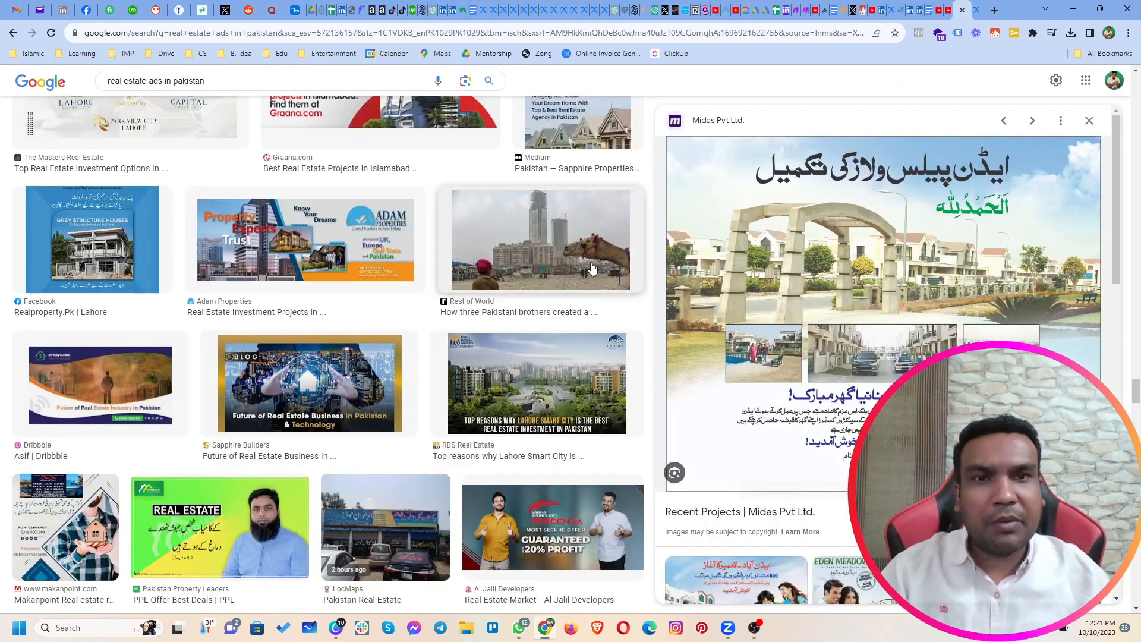
pyautogui.scroll(15, 585, 269)
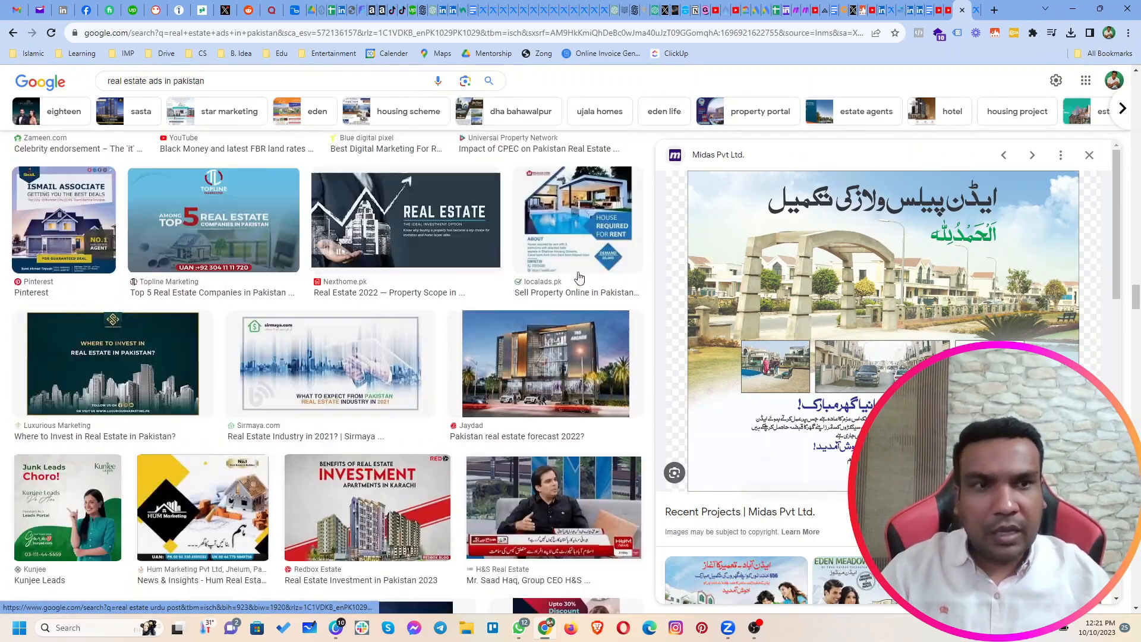
pyautogui.scroll(10, 219, 273)
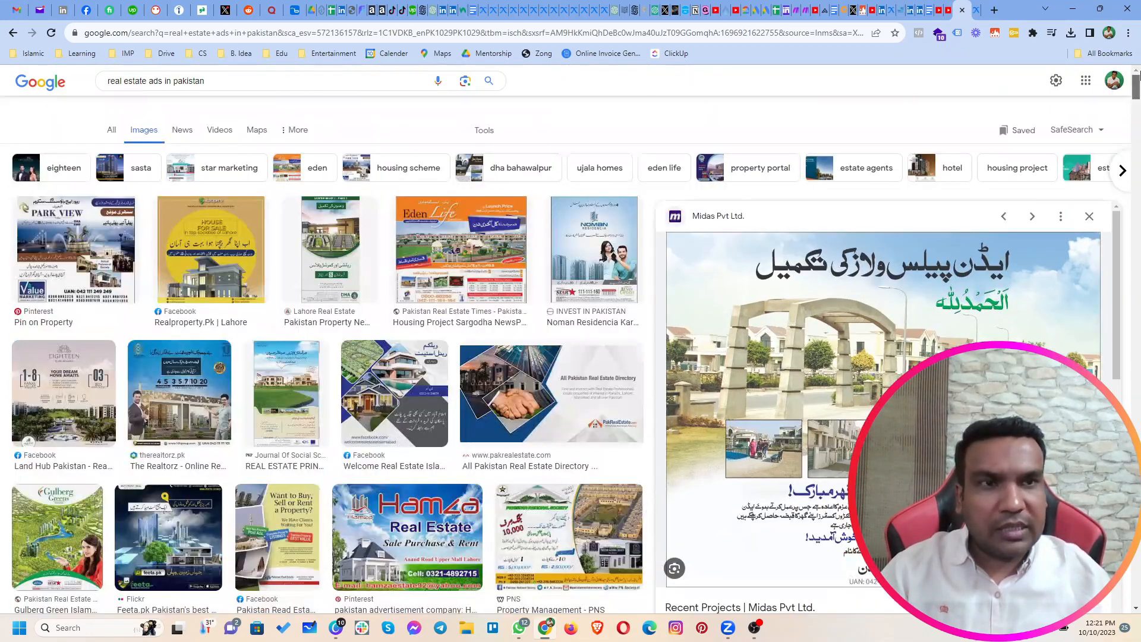
pyautogui.click(98, 273)
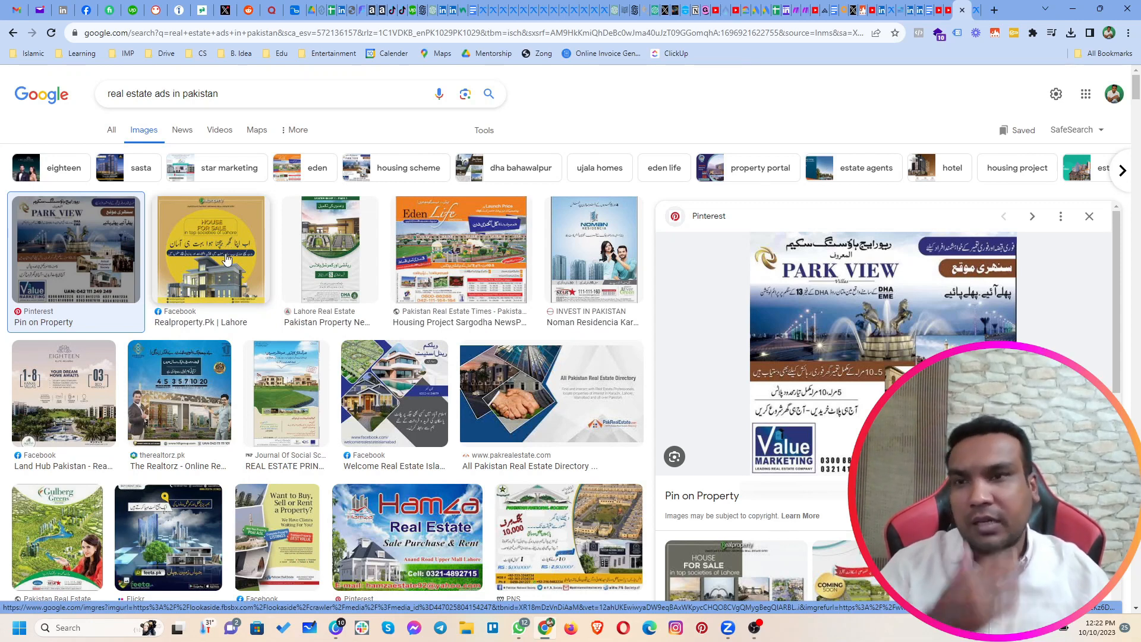
pyautogui.click(193, 271)
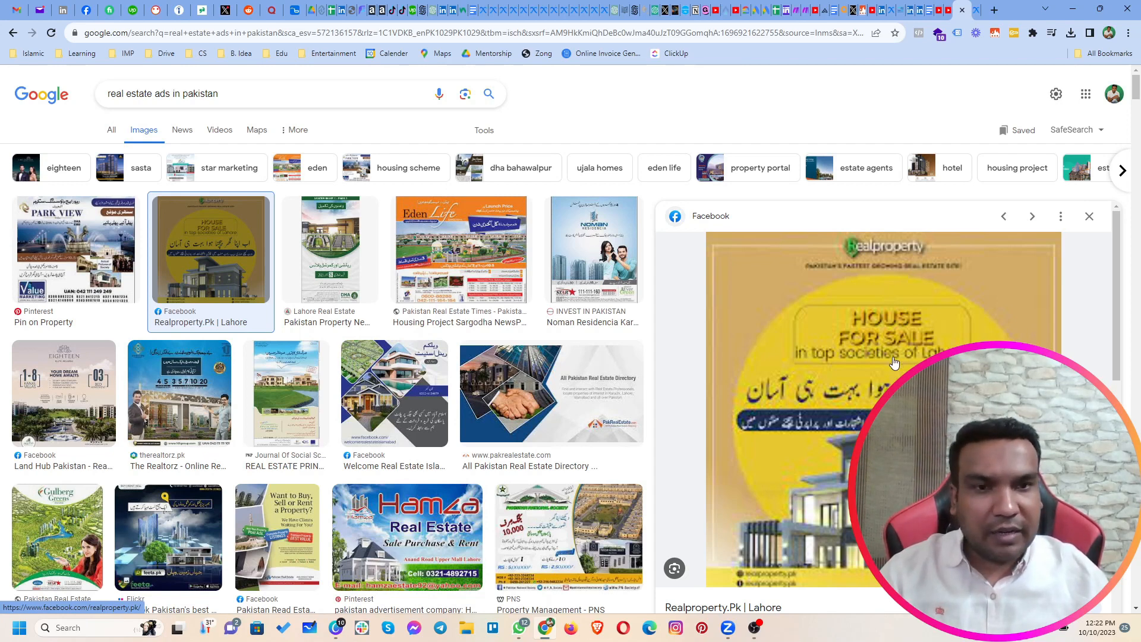
pyautogui.click(75, 404)
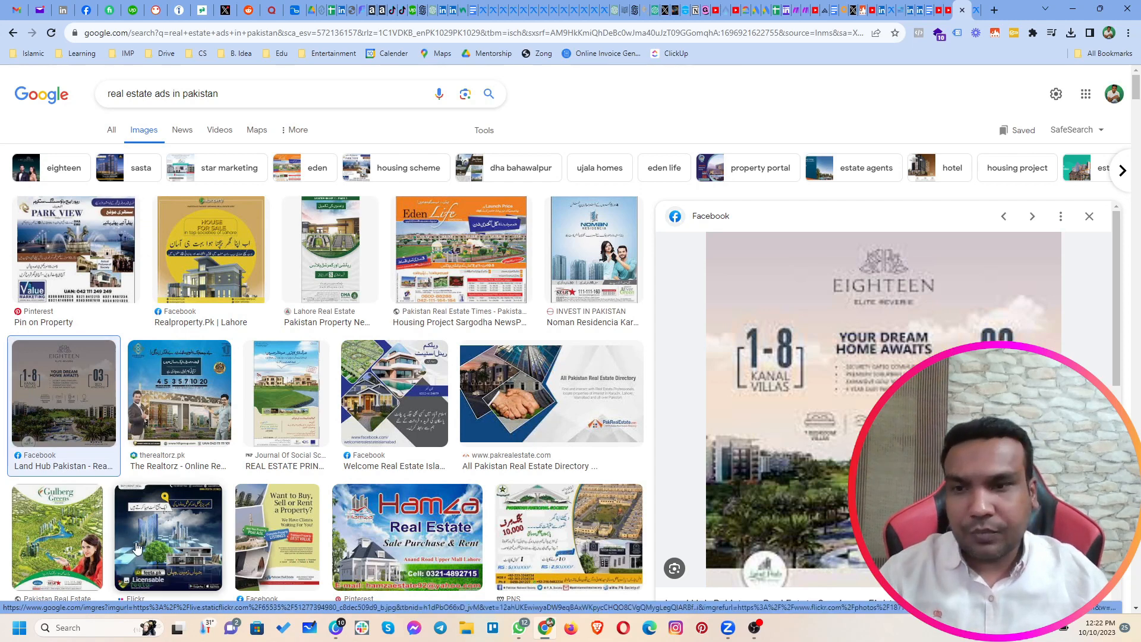
pyautogui.click(198, 532)
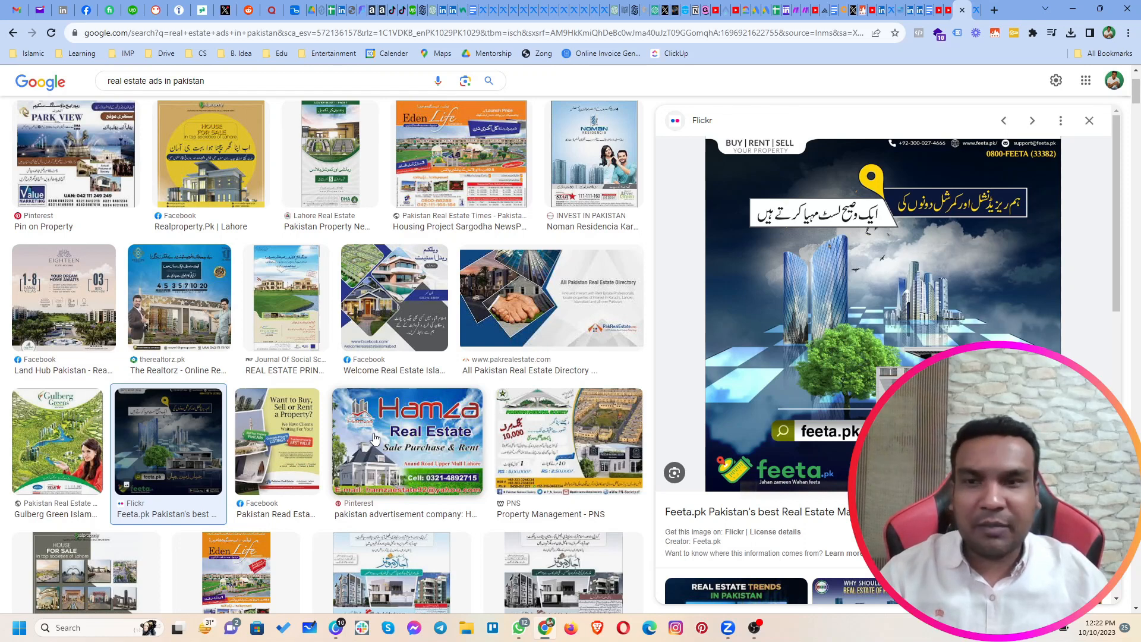
# Step: Preview the Saltanat, I Am Eighteen and DHA Bahawalpur ballot ads further down the image results
pyautogui.scroll(-3, 373, 438)
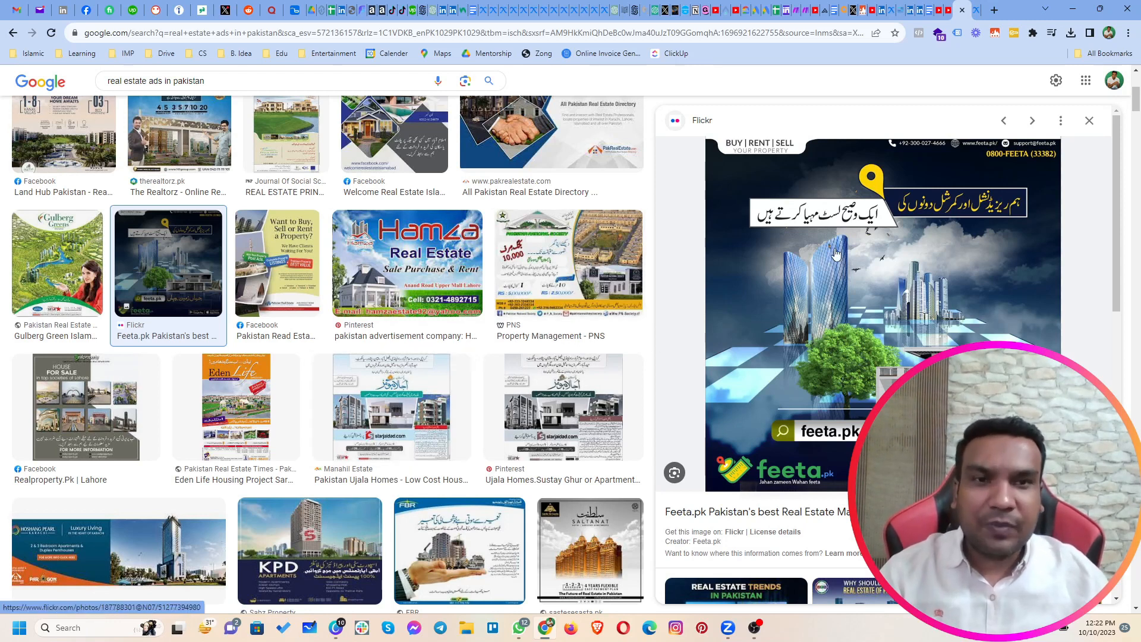
pyautogui.scroll(-6, 280, 392)
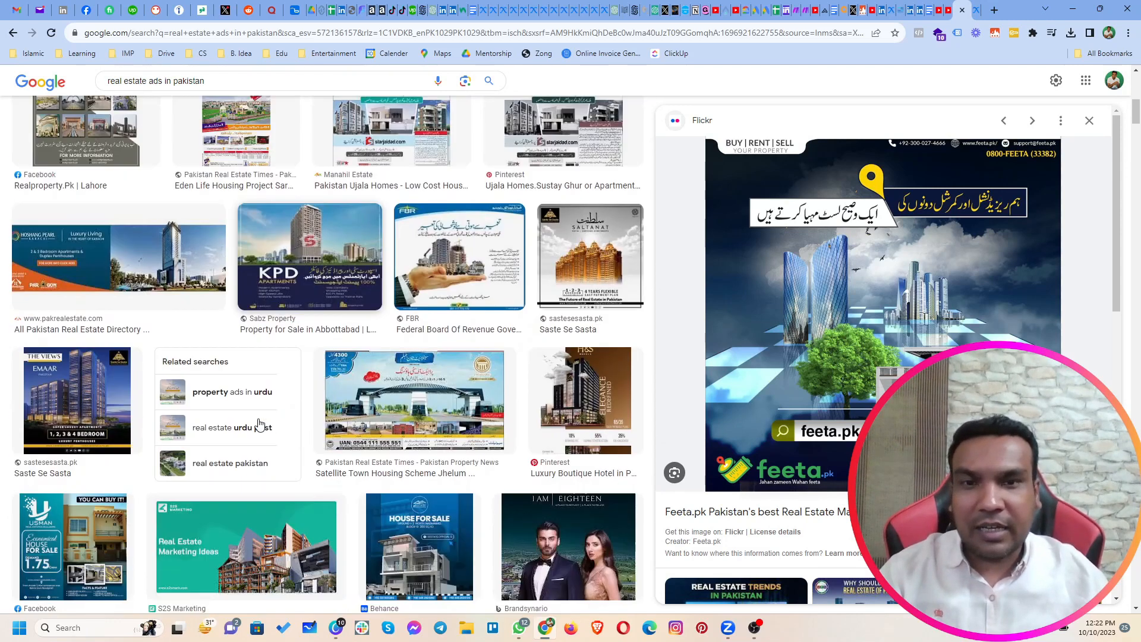
pyautogui.click(590, 191)
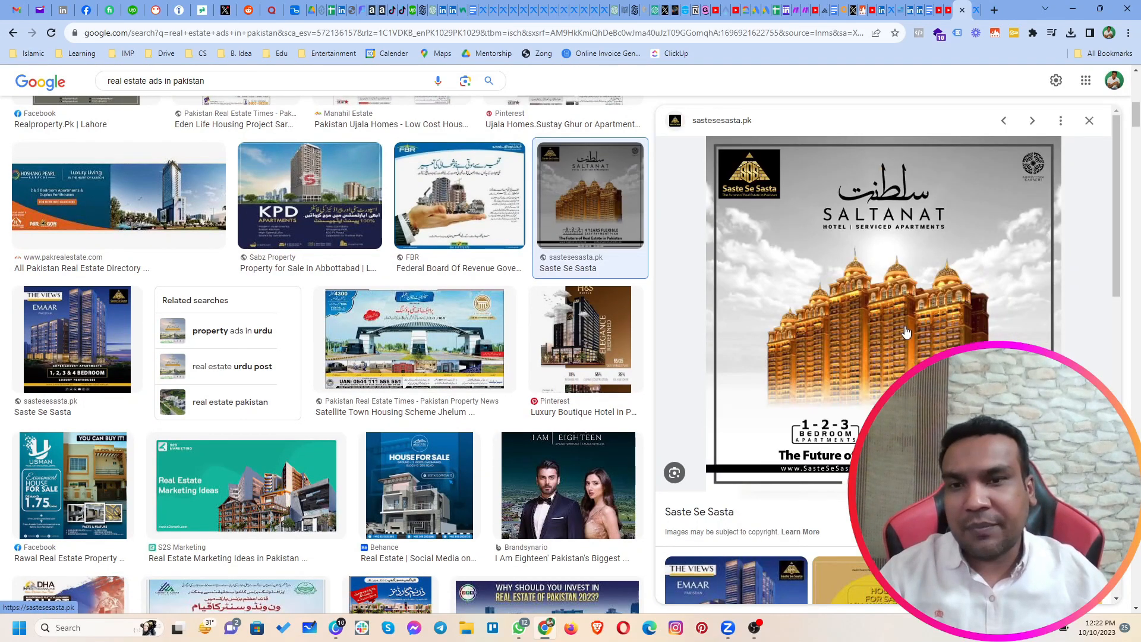
pyautogui.click(610, 461)
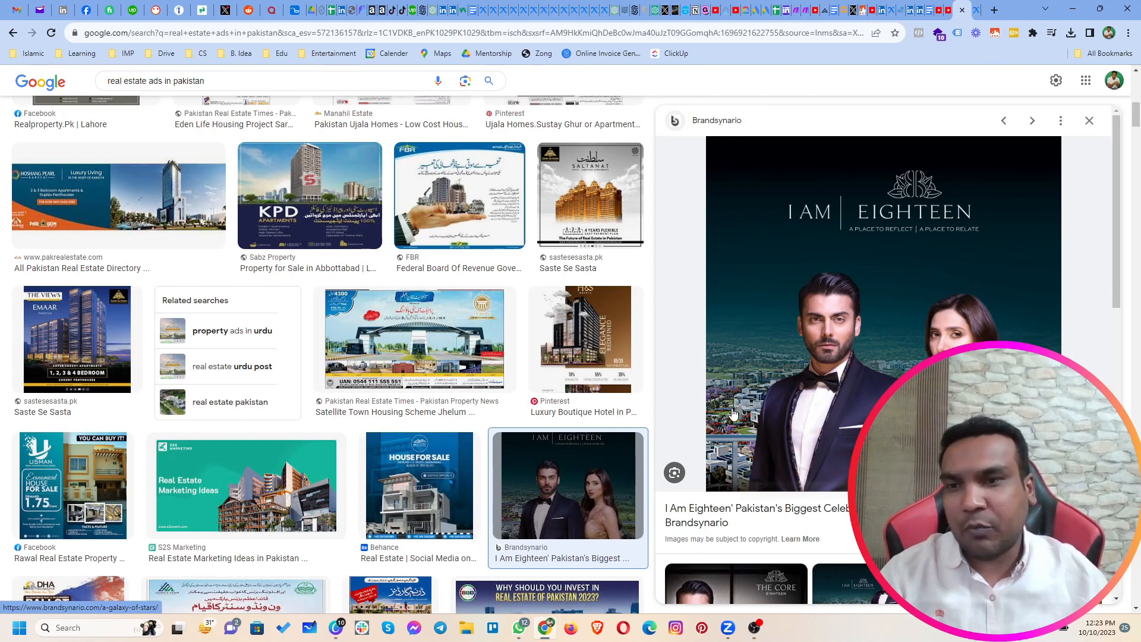
pyautogui.scroll(-2, 202, 498)
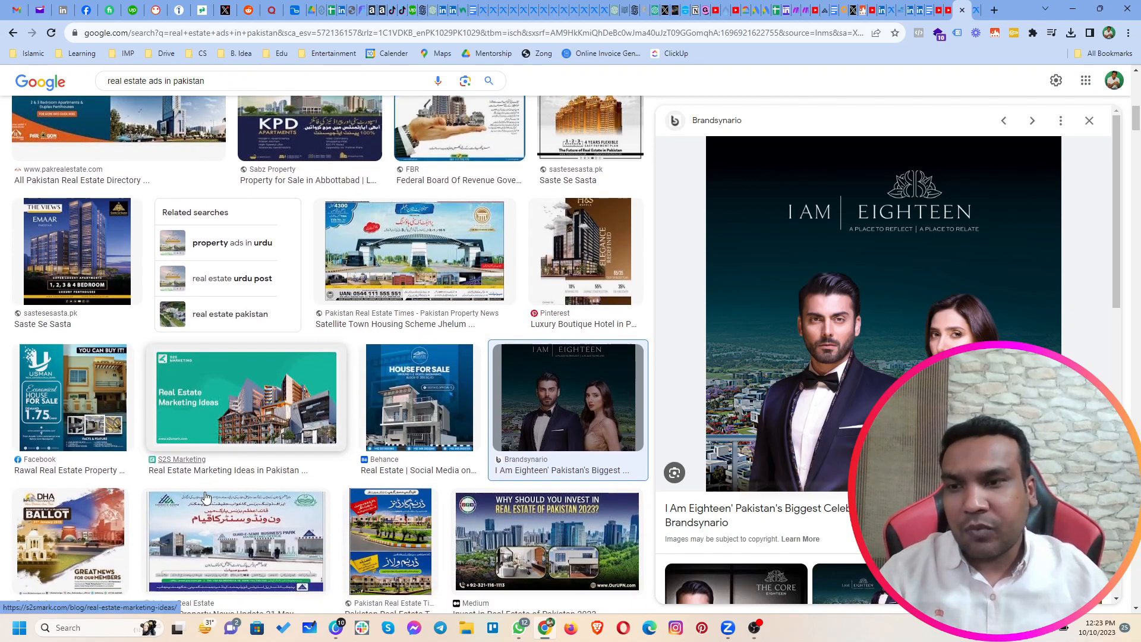
pyautogui.scroll(-3, 206, 496)
pyautogui.click(46, 363)
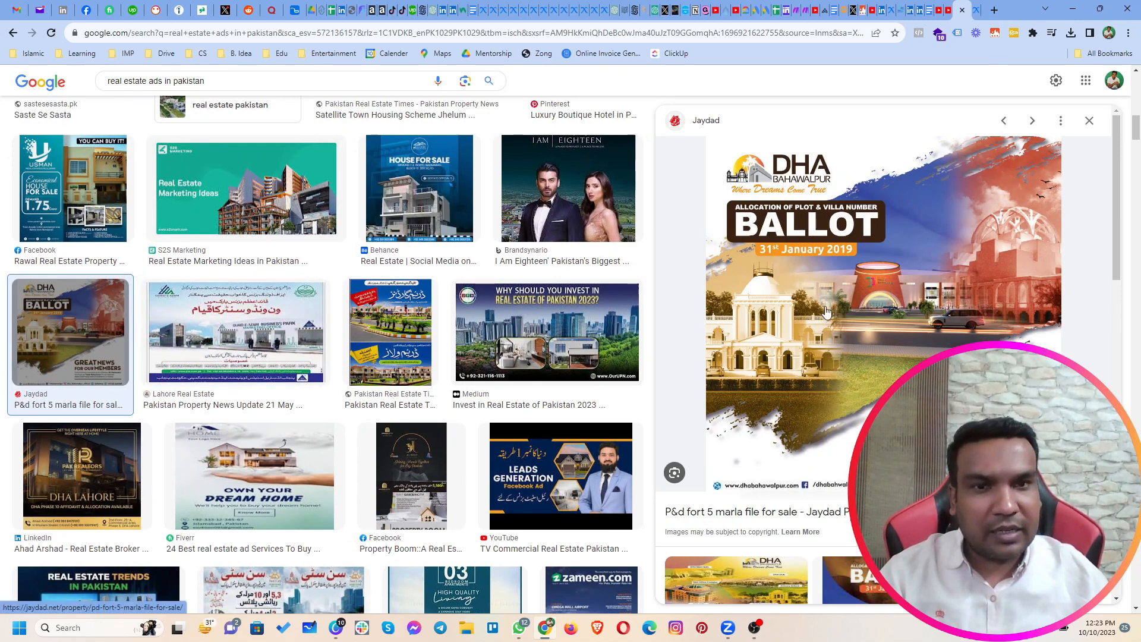
# Step: Preview the Al Sadat Marketing 05 Marla plot ad and the Pakistan Show Express Real Estate Pavilion brochure among the image results
pyautogui.scroll(-10, 345, 477)
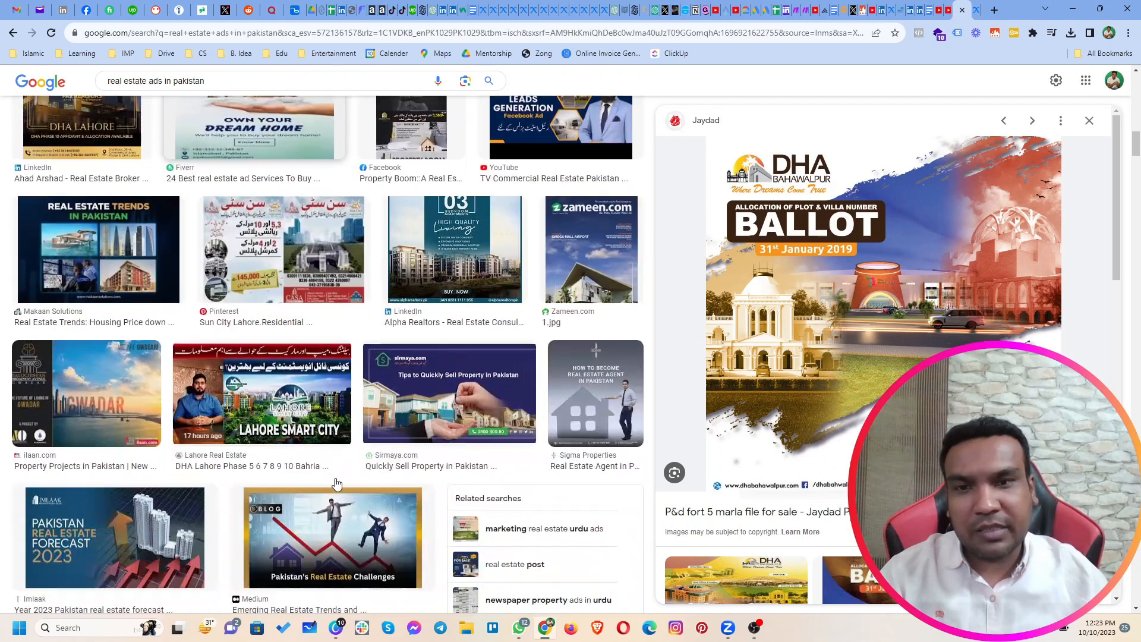
pyautogui.scroll(-3, 337, 484)
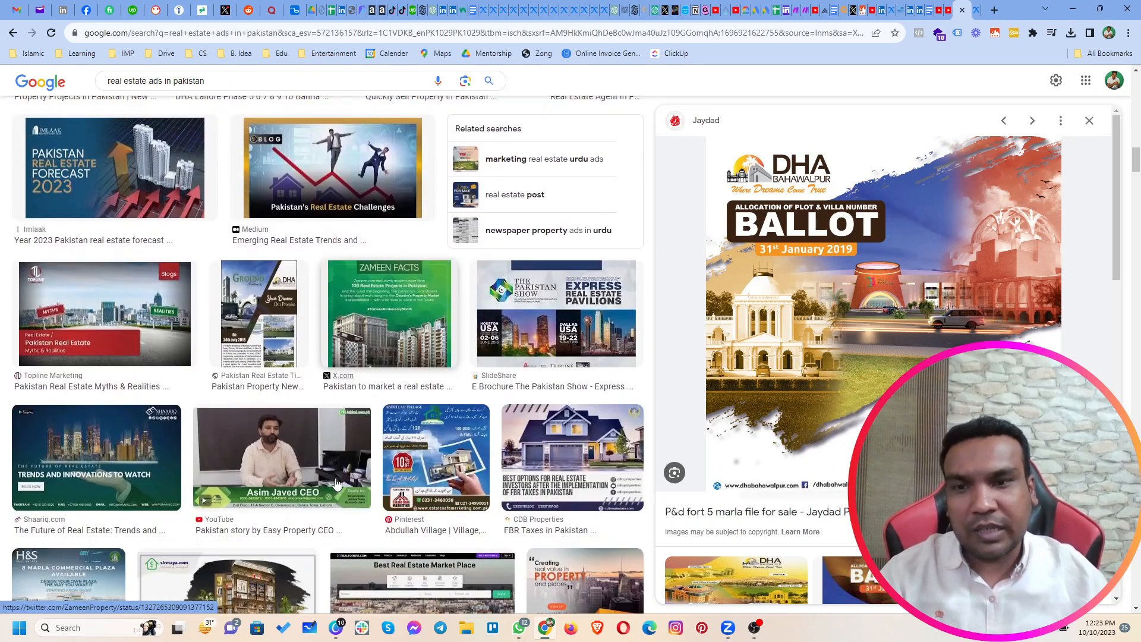
pyautogui.scroll(-7, 336, 439)
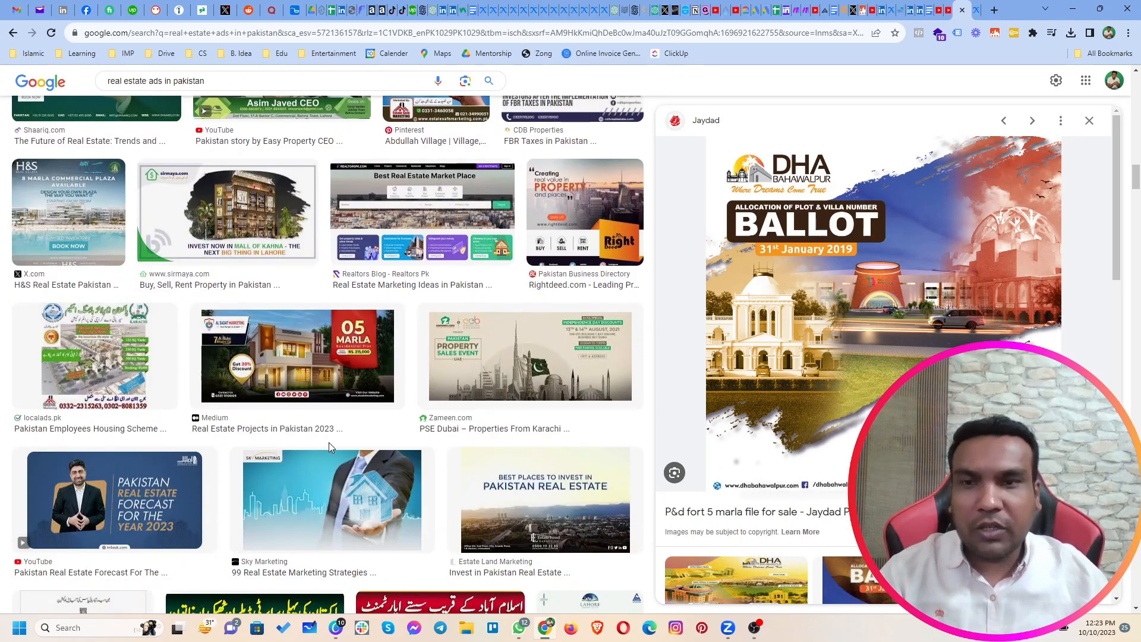
pyautogui.click(265, 251)
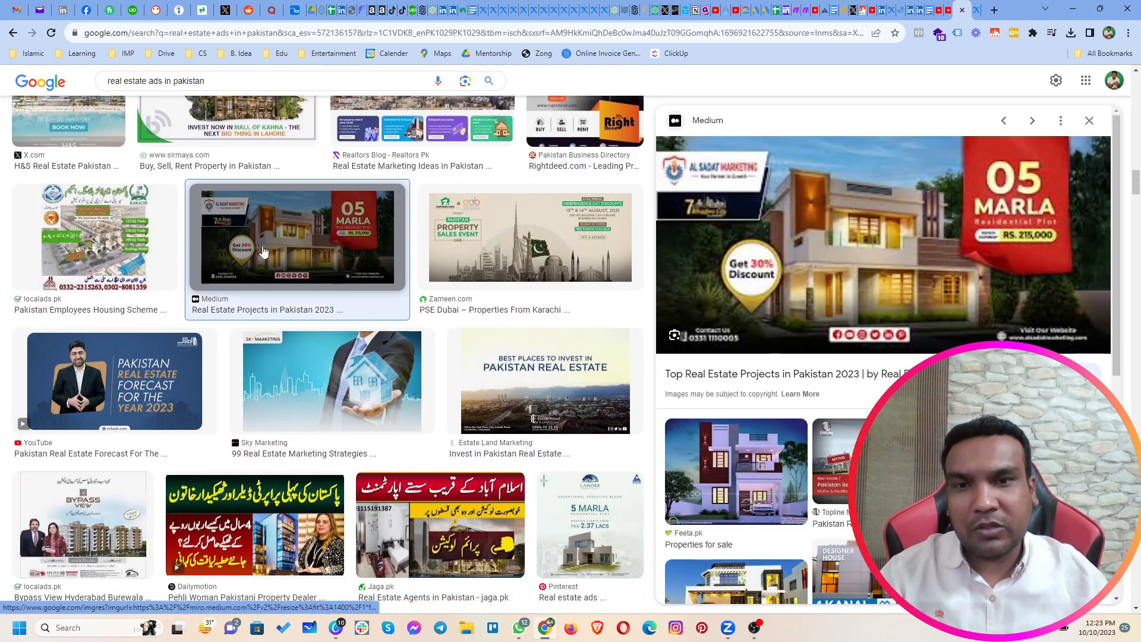
pyautogui.scroll(-6, 332, 321)
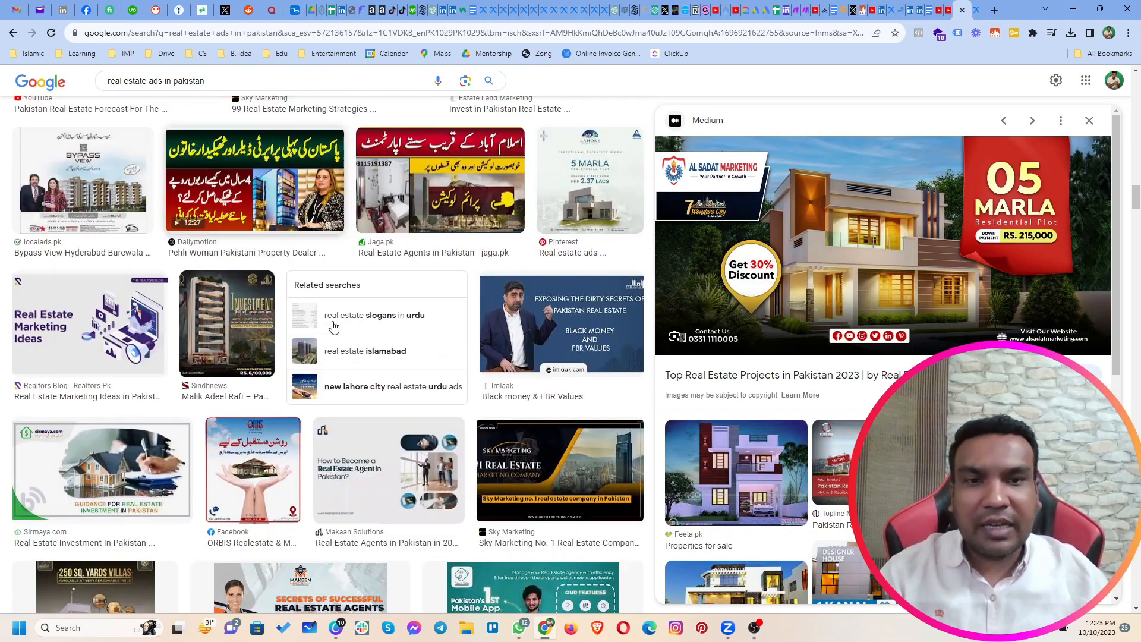
pyautogui.scroll(-8, 333, 327)
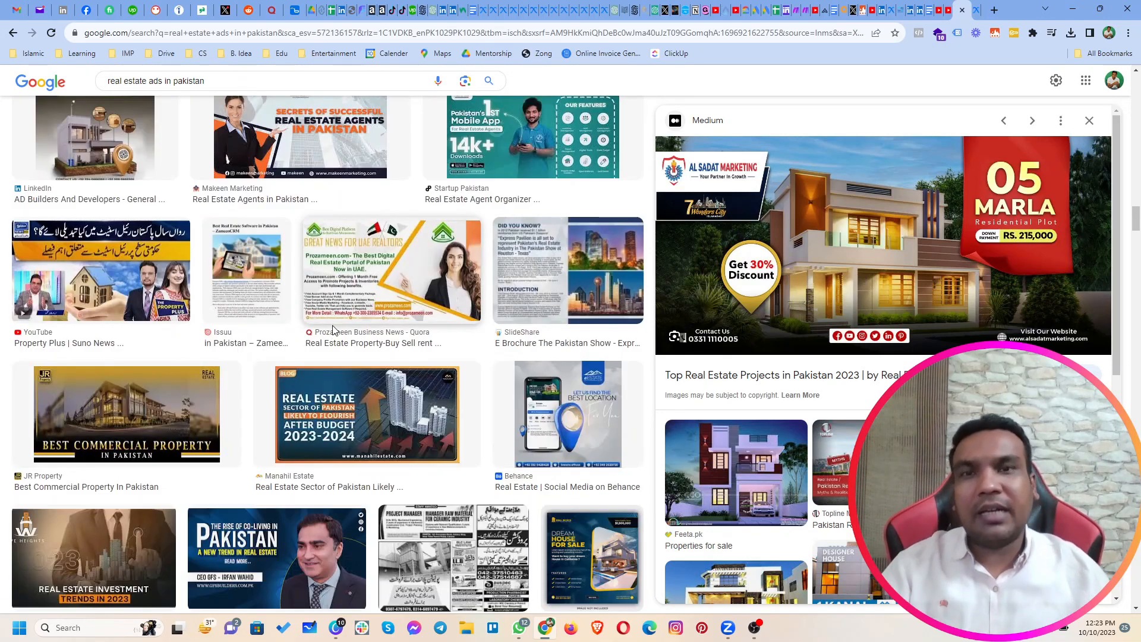
pyautogui.click(591, 264)
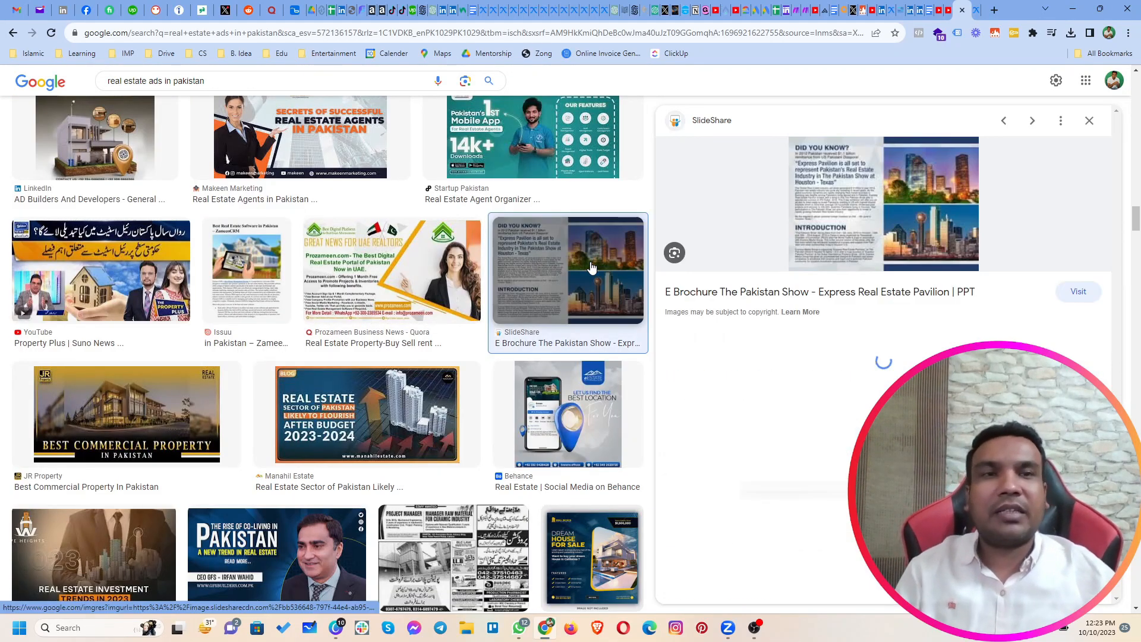
# Step: Preview the Prozameen and eEstate ads, and skim the remaining real estate ad image results for creative ideas
pyautogui.click(388, 286)
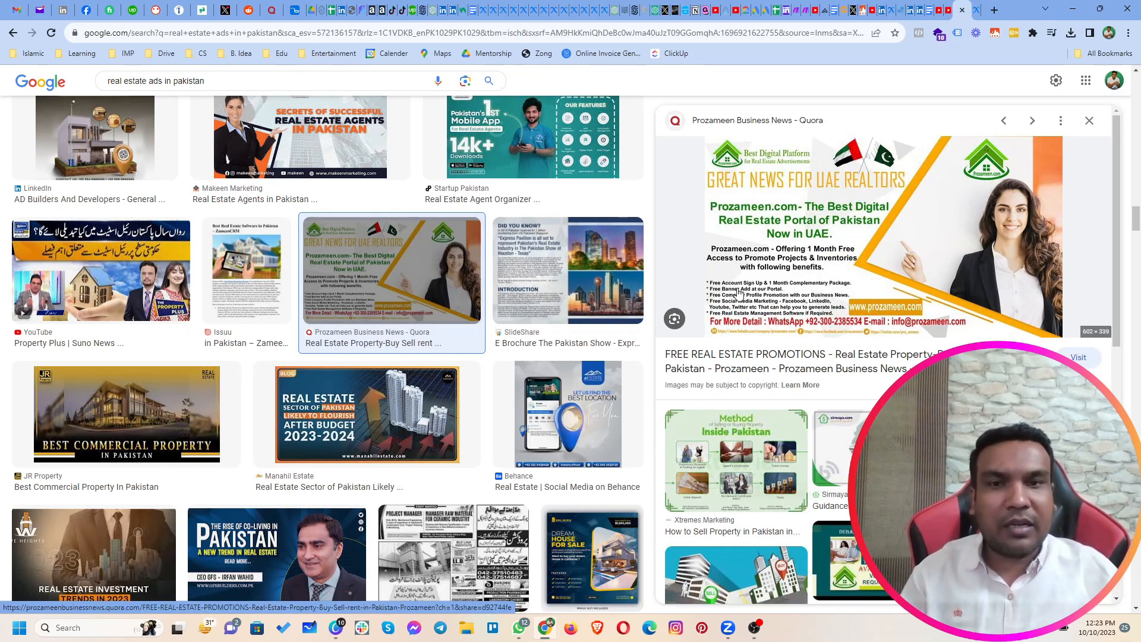
pyautogui.click(567, 411)
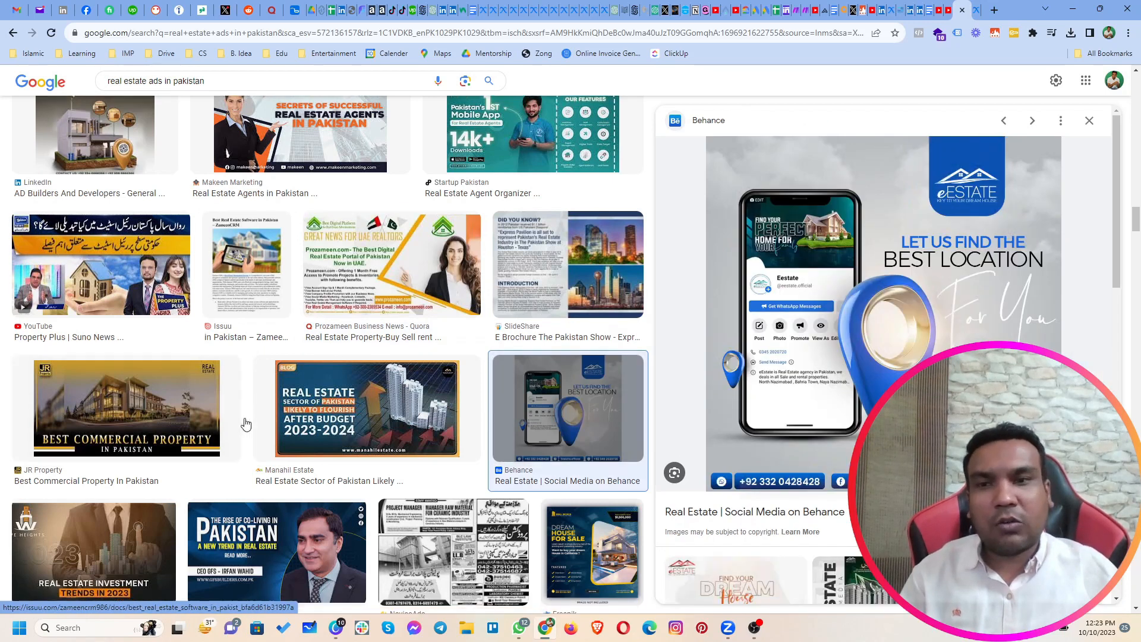
pyautogui.scroll(-3, 246, 424)
pyautogui.scroll(-1, 244, 427)
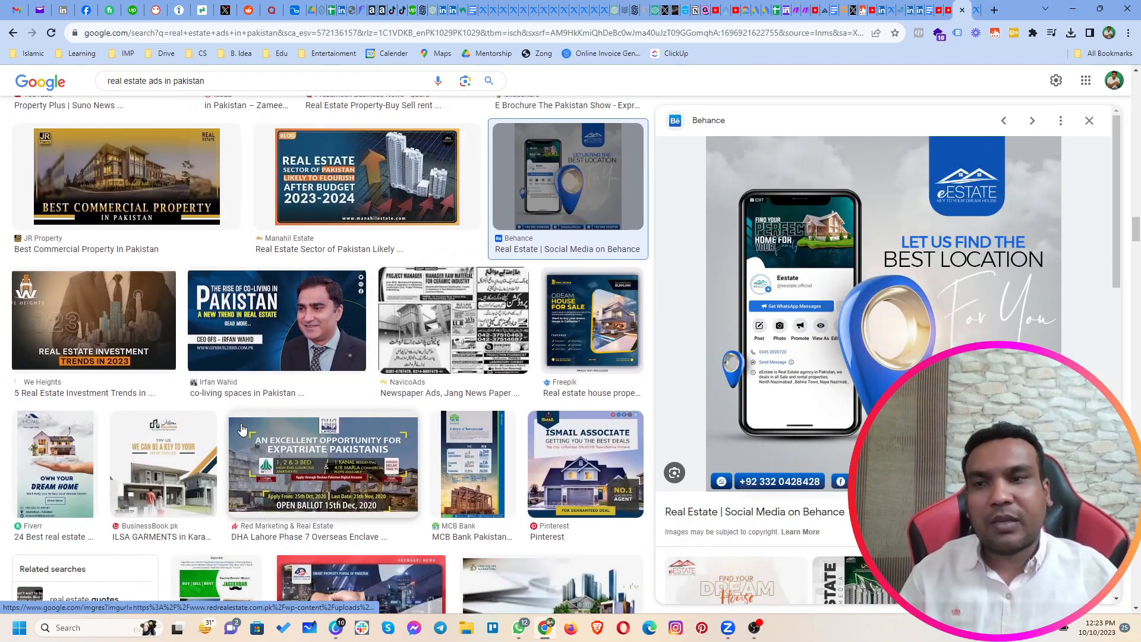
pyautogui.scroll(-3, 242, 429)
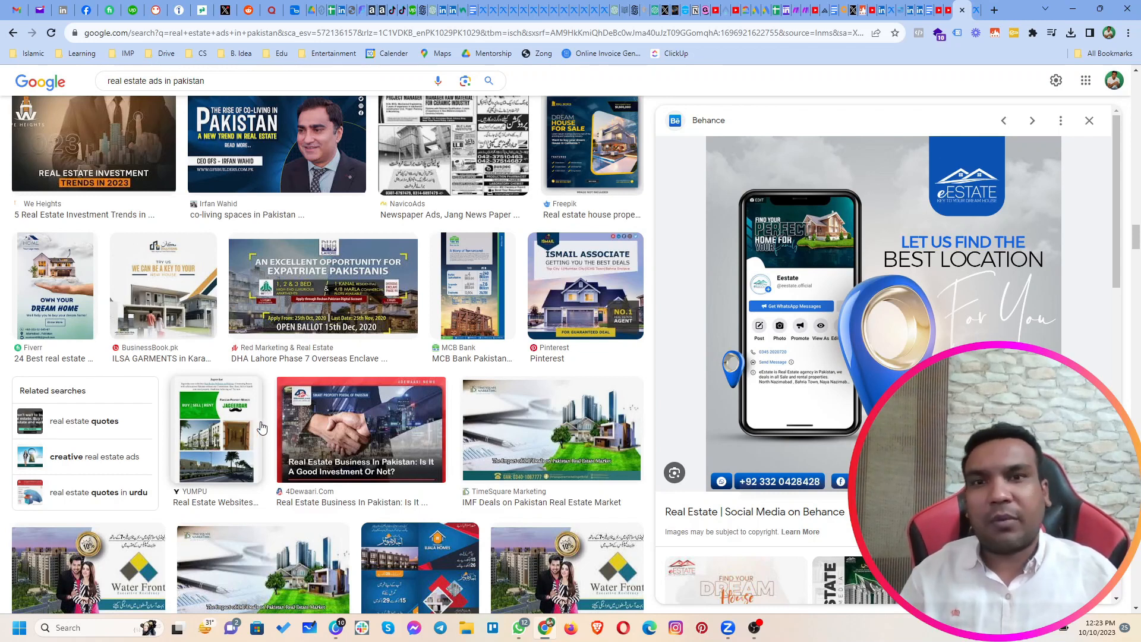
pyautogui.scroll(-4, 483, 393)
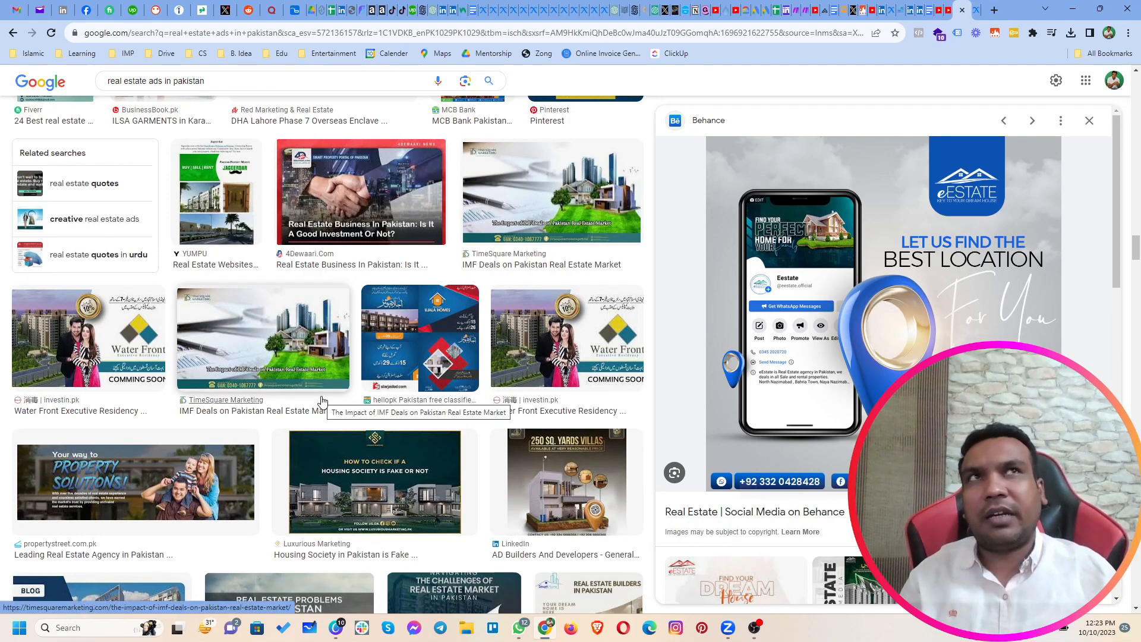
pyautogui.scroll(-7, 321, 402)
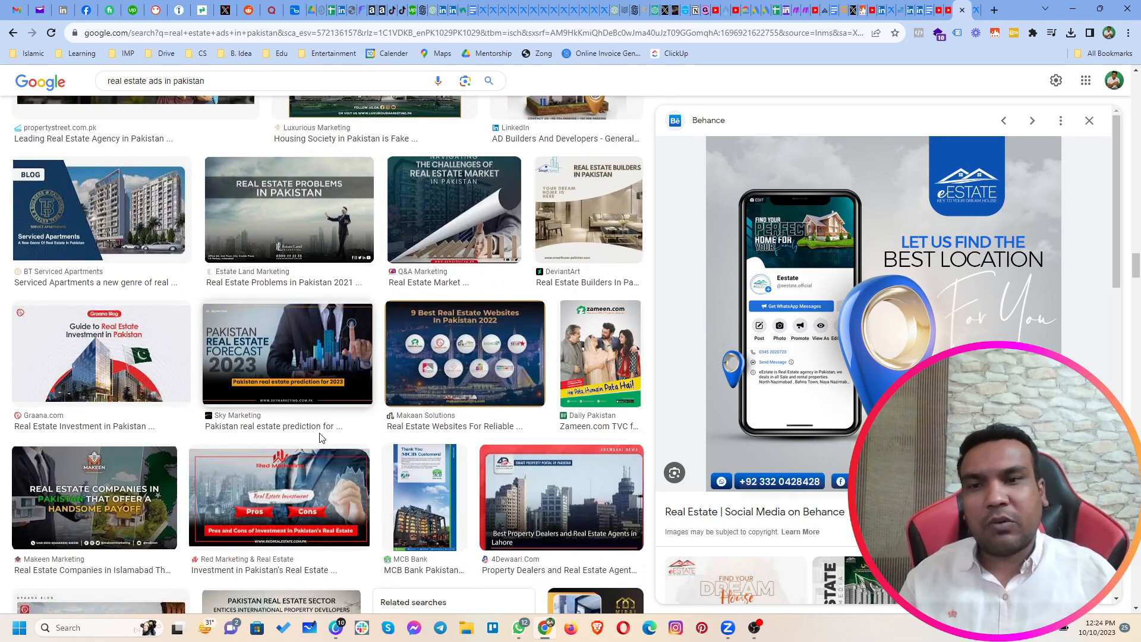
pyautogui.scroll(-9, 321, 438)
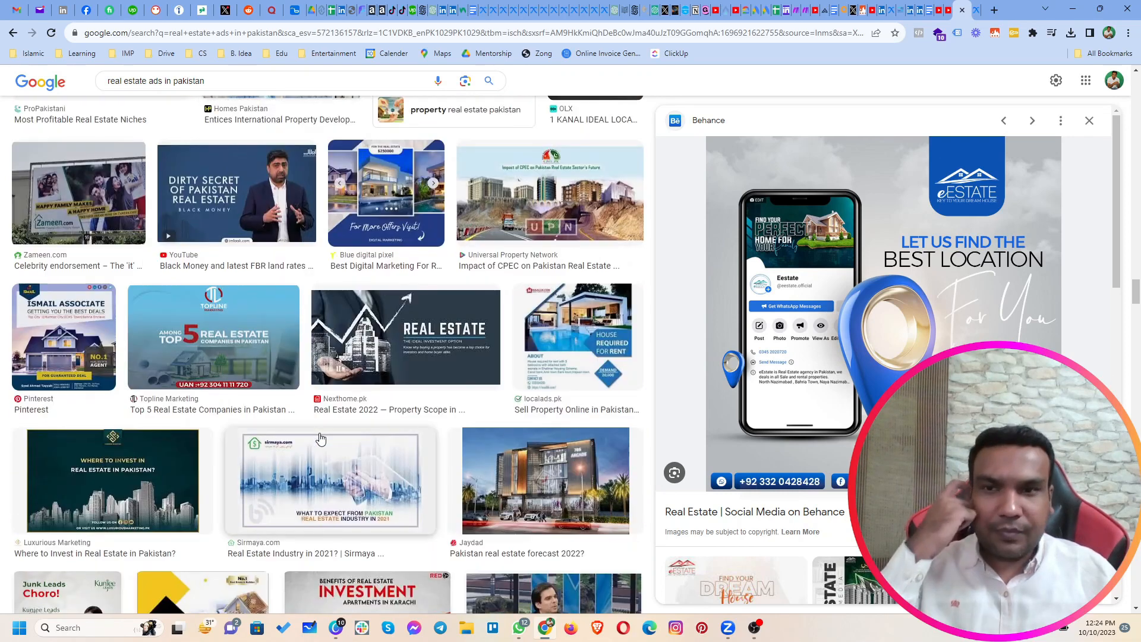
pyautogui.scroll(-4, 321, 438)
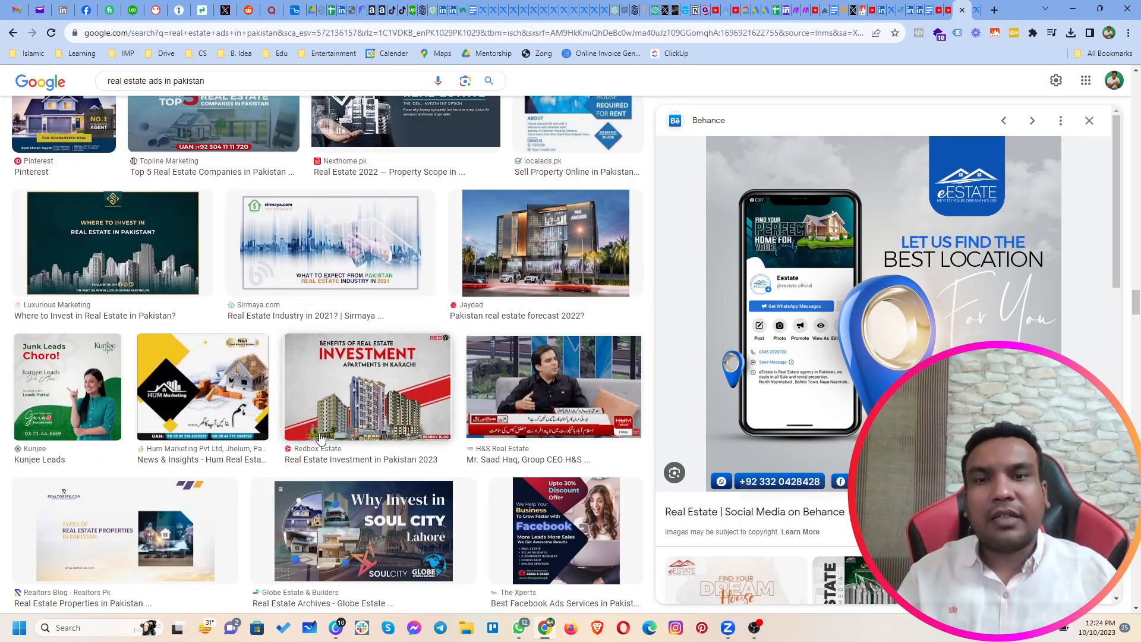
pyautogui.scroll(-8, 321, 440)
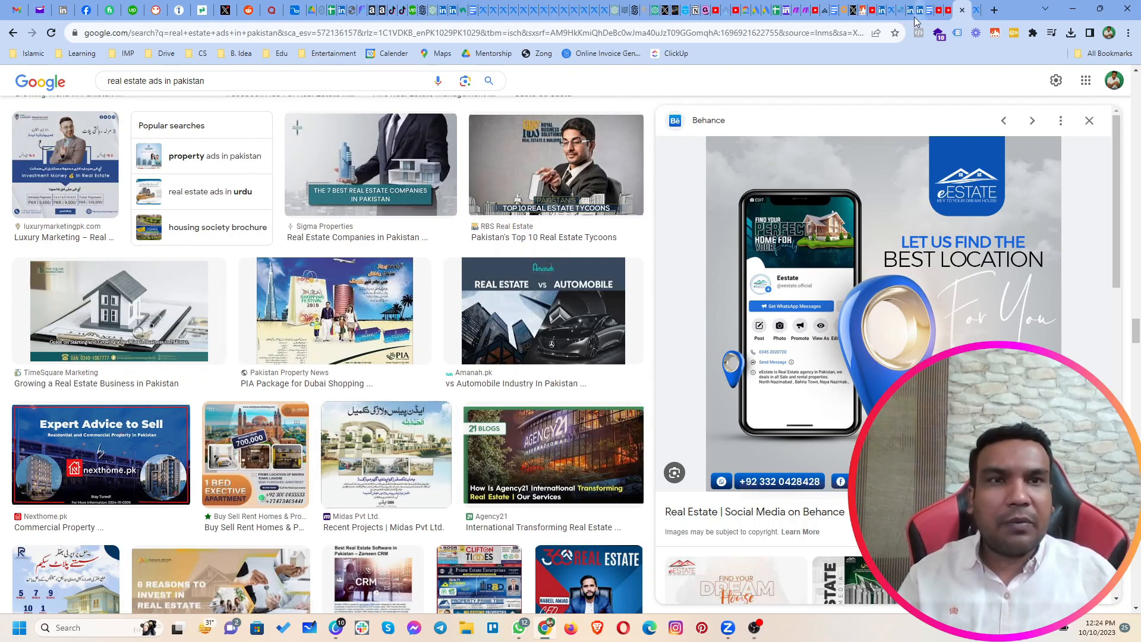
# Step: Switch to Meta Ads Manager, start creating a new campaign and bring up the full list of campaign objectives
pyautogui.click(890, 11)
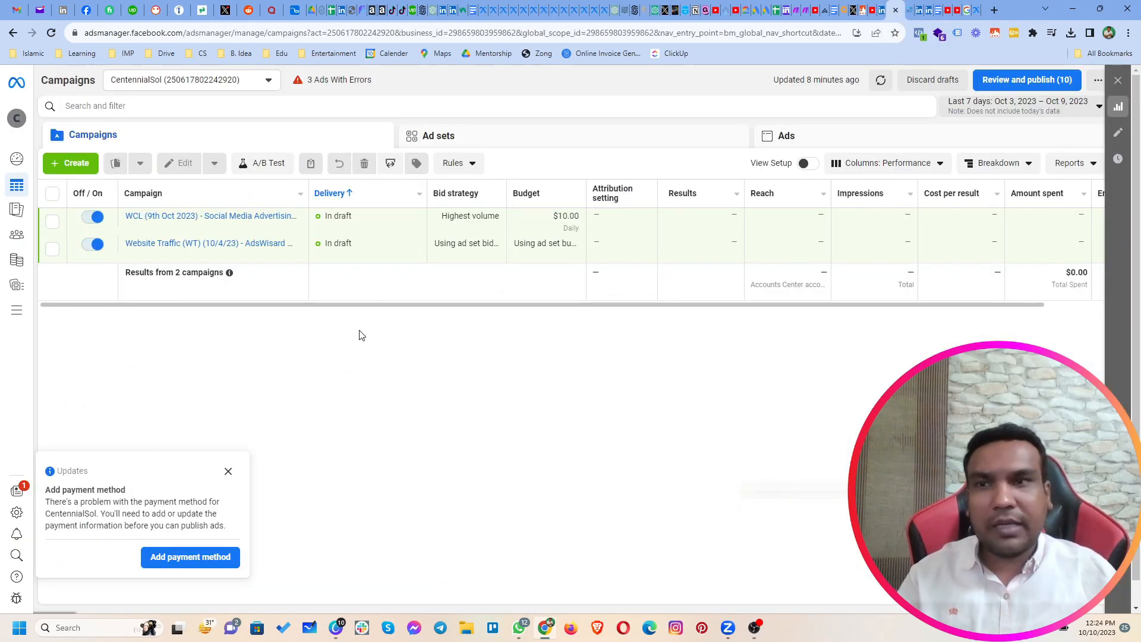
pyautogui.click(70, 162)
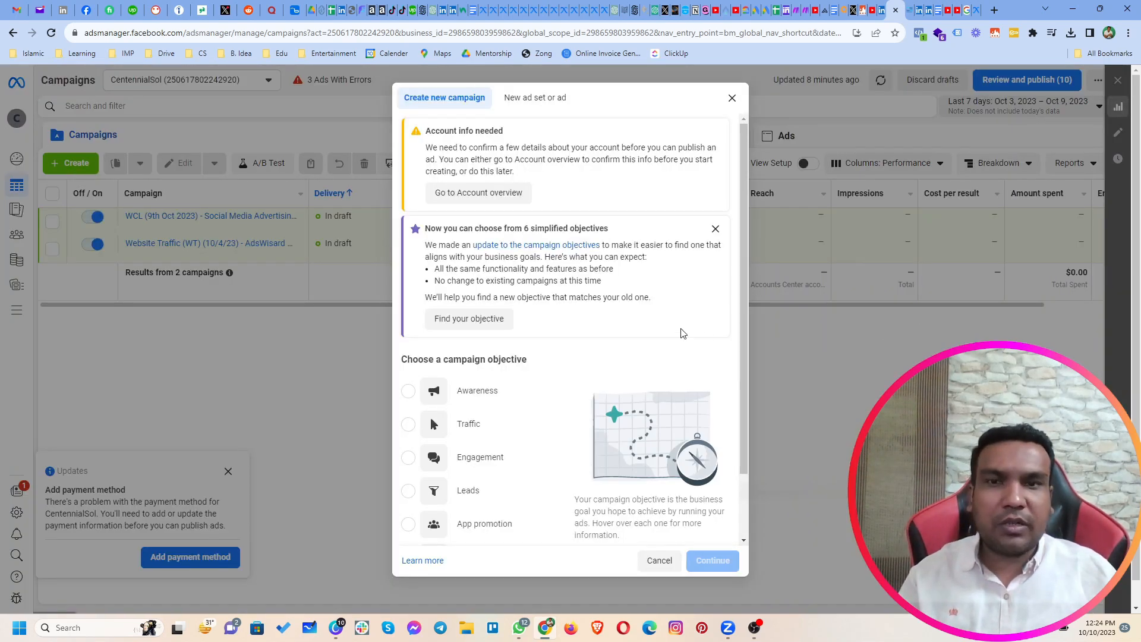
pyautogui.scroll(-1, 544, 456)
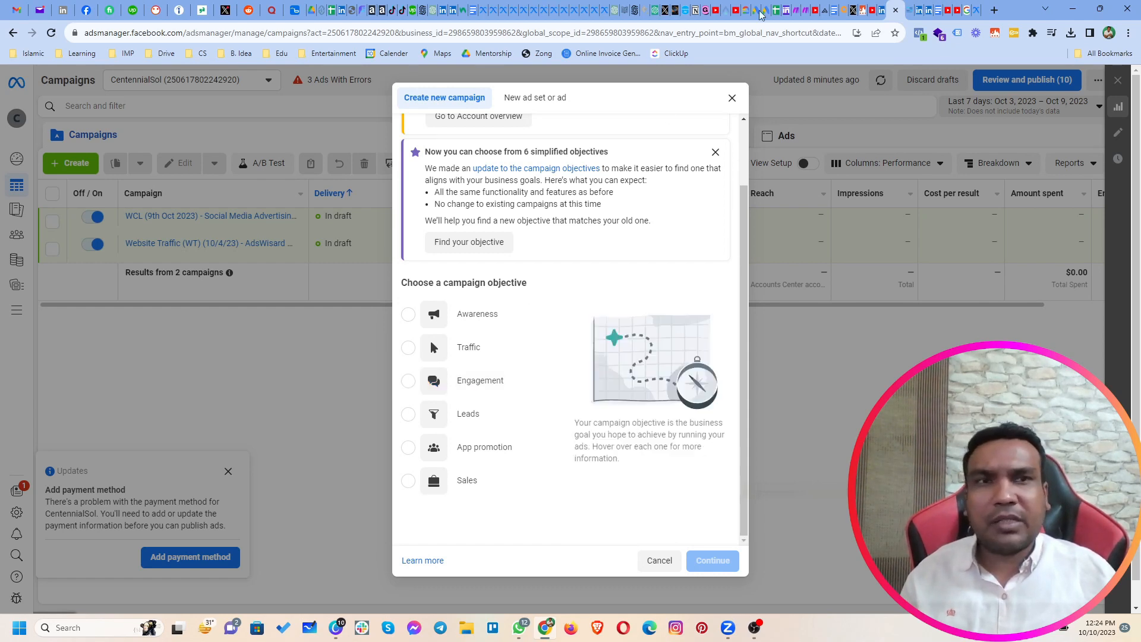
# Step: Return to the Meta Ad Library "property" results and review the October 2023 ads, comparing advertisers, creatives and call-to-action buttons
pyautogui.click(974, 18)
pyautogui.scroll(5, 716, 224)
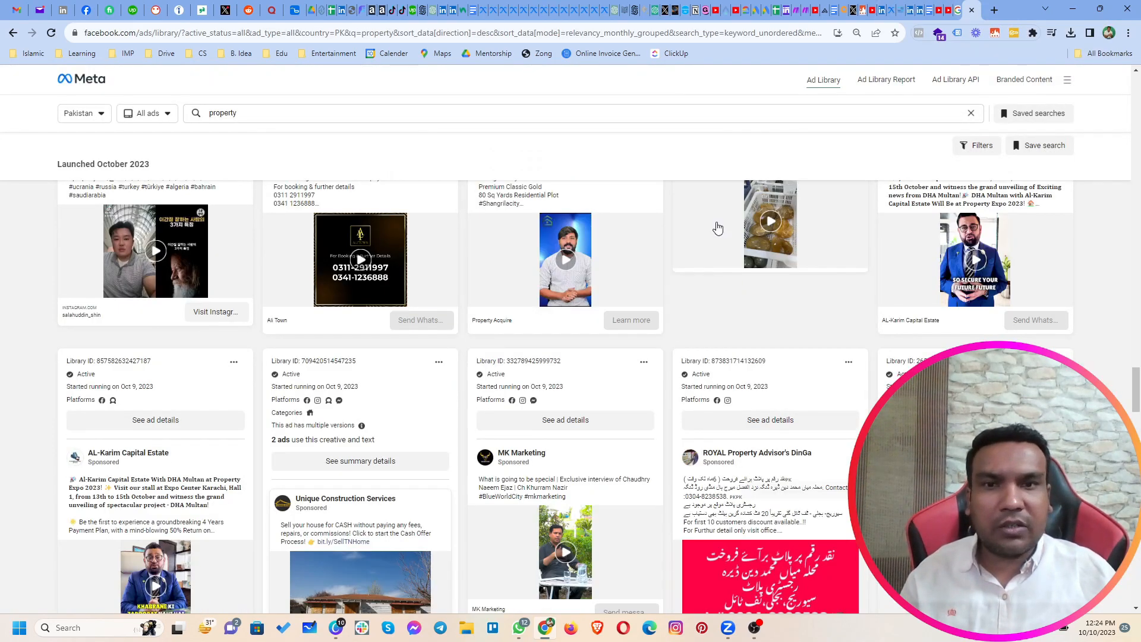
pyautogui.scroll(2, 601, 333)
pyautogui.scroll(6, 605, 339)
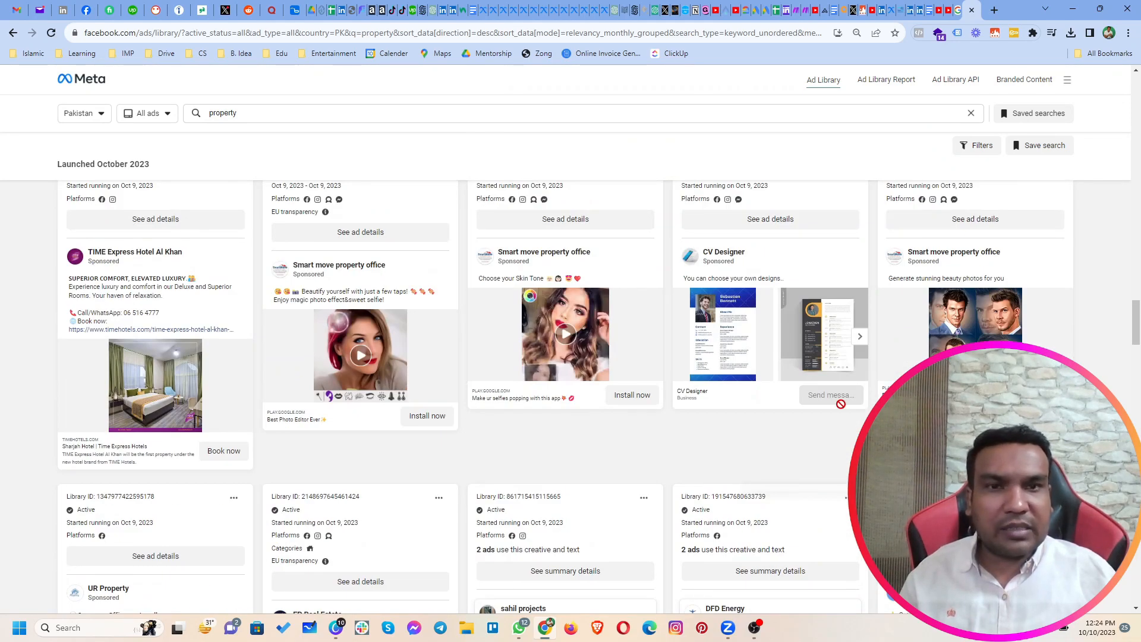
pyautogui.scroll(12, 625, 440)
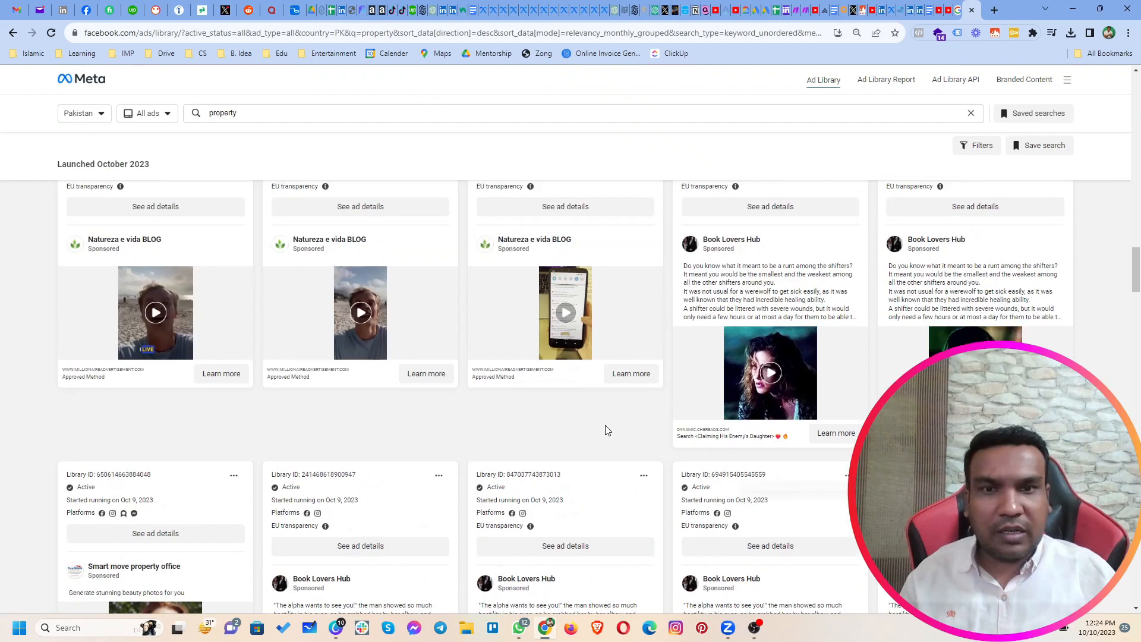
pyautogui.scroll(6, 606, 429)
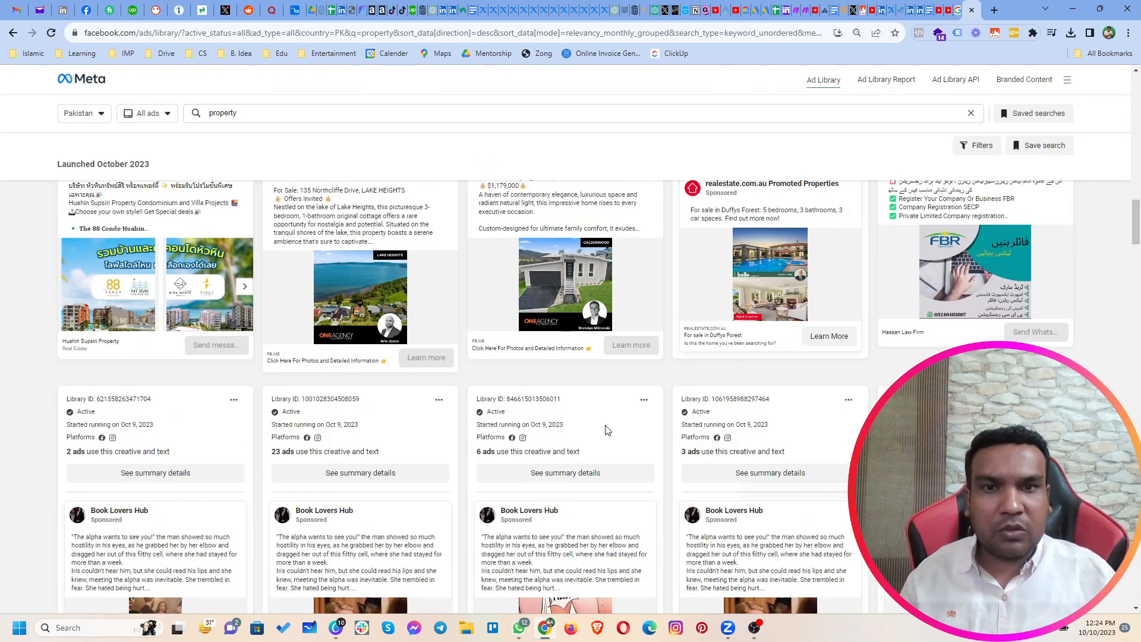
pyautogui.scroll(7, 606, 429)
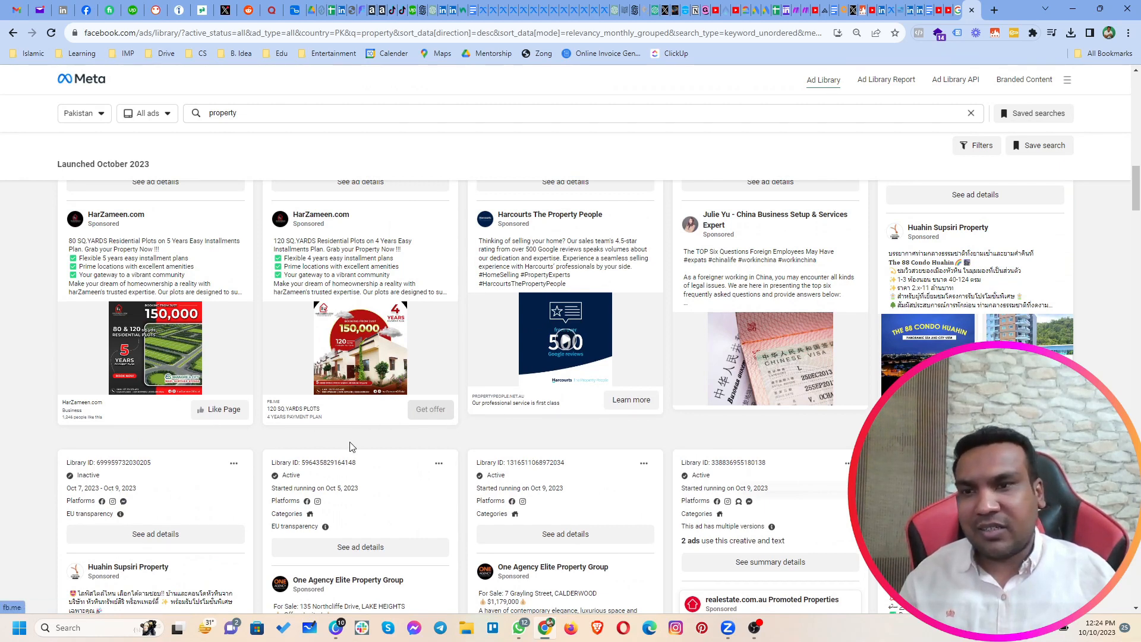
pyautogui.scroll(3, 201, 447)
pyautogui.scroll(4, 201, 448)
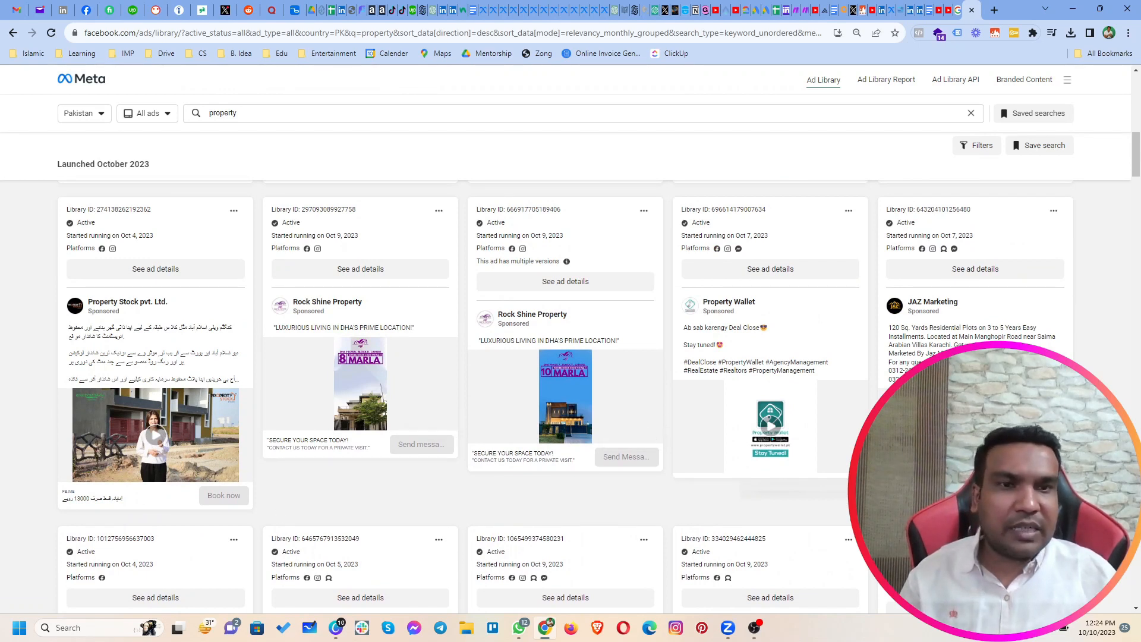
pyautogui.scroll(5, 441, 471)
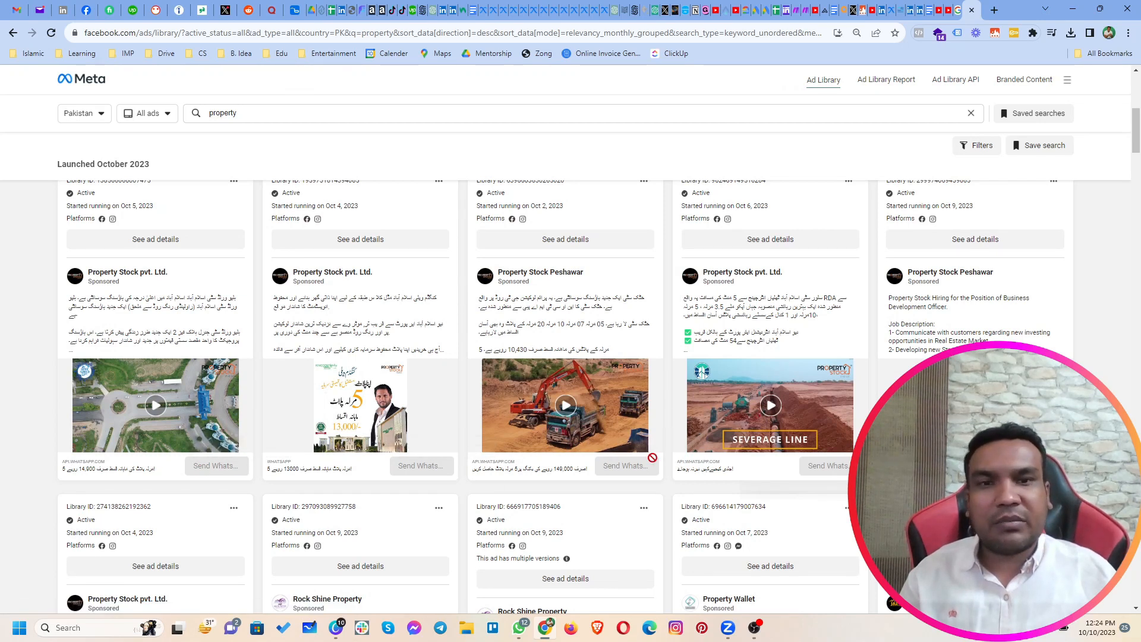
pyautogui.scroll(2, 652, 457)
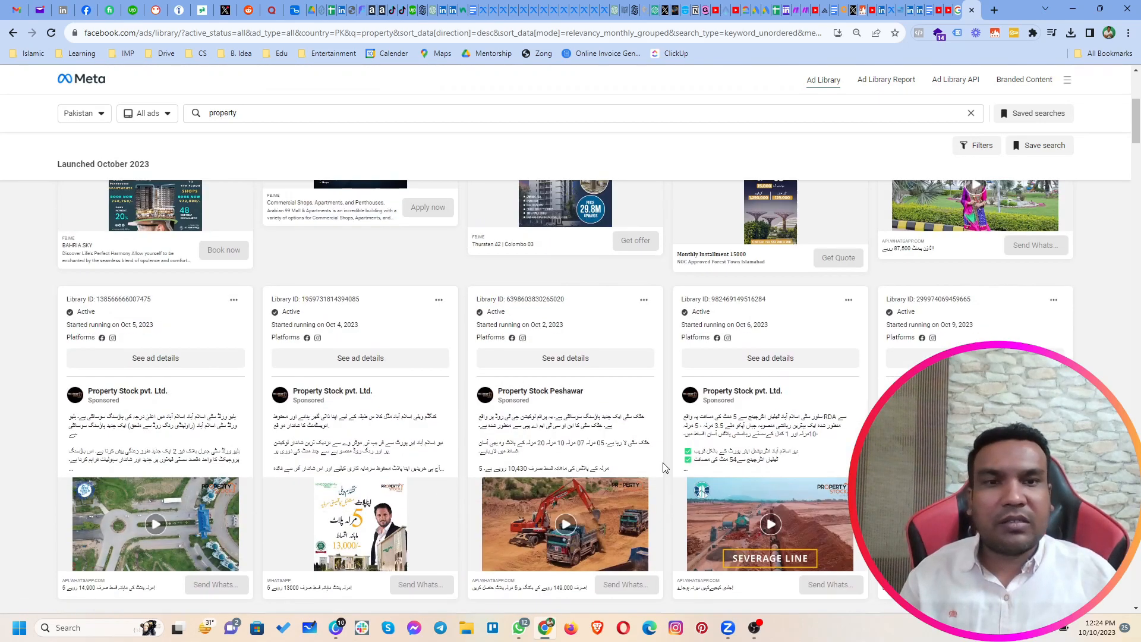
# Step: Switch back to Ads Manager and create the new campaign with the Engagement objective
pyautogui.click(890, 17)
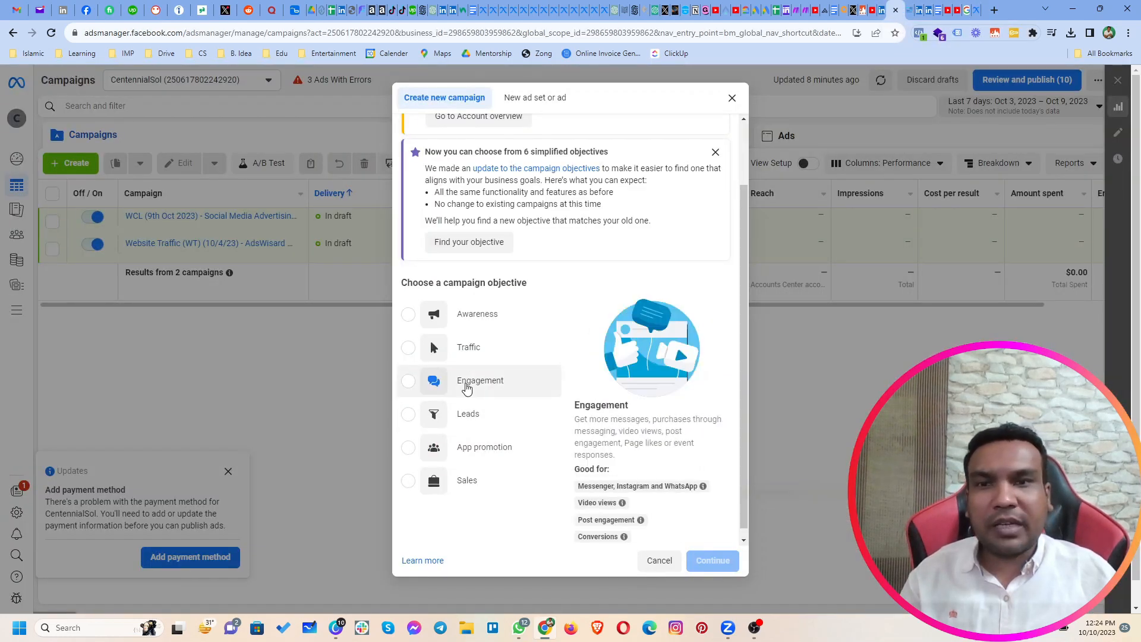
pyautogui.click(467, 387)
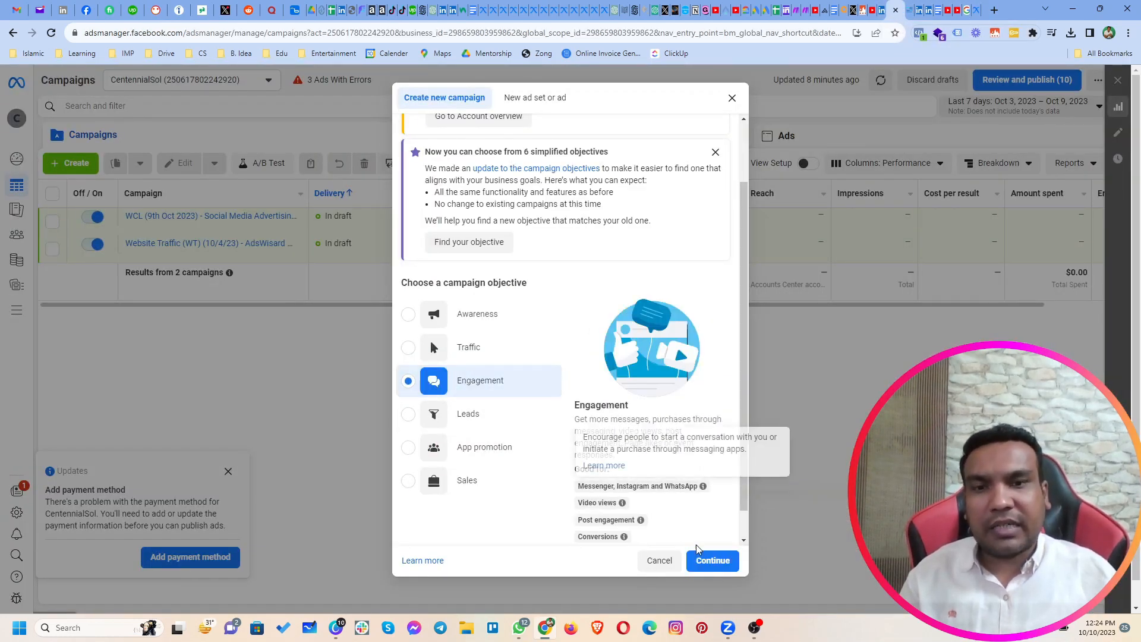
pyautogui.click(712, 563)
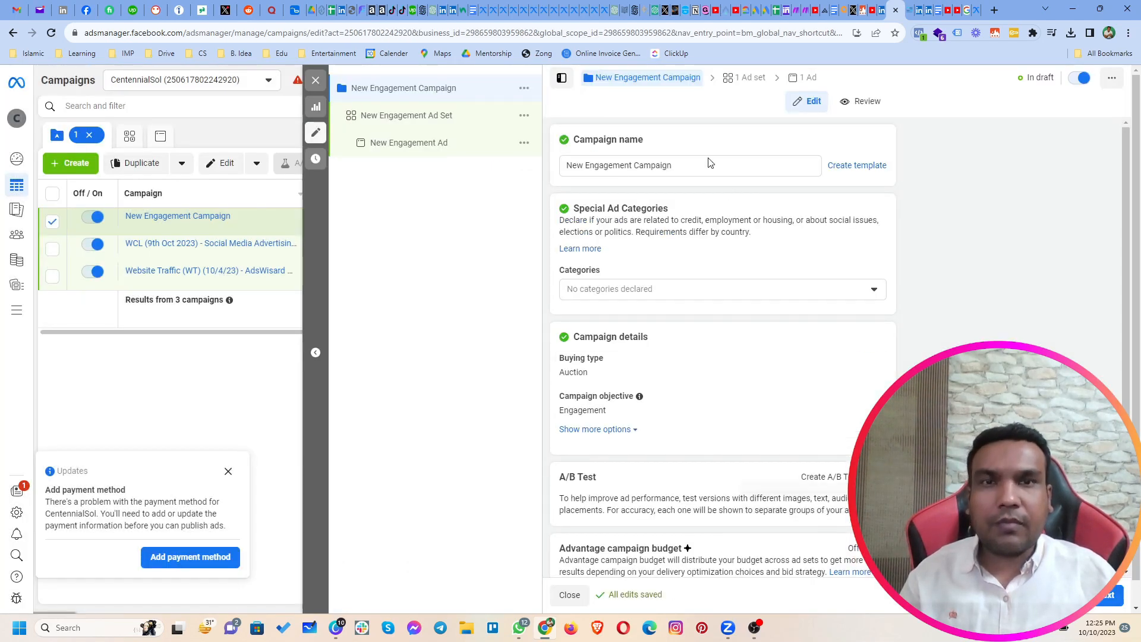
# Step: Rename the campaign as "Messaging Campaign (10/10/23) - Real Estate"
pyautogui.moveTo(711, 163); pyautogui.dragTo(562, 166)
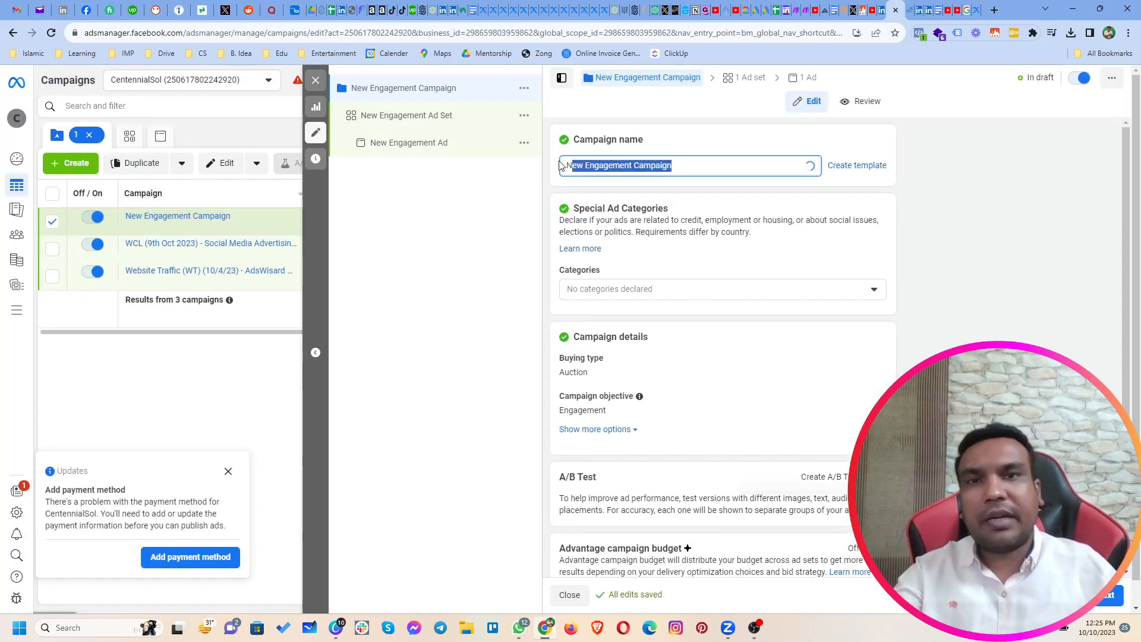
pyautogui.press('BackSpace')
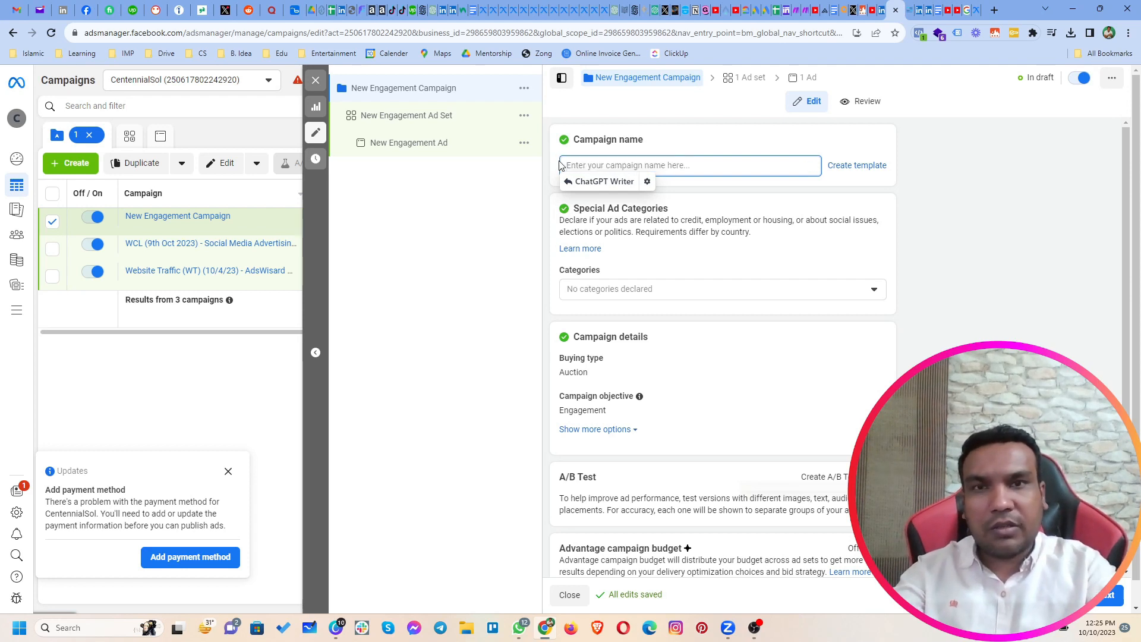
pyautogui.write('Messaging')
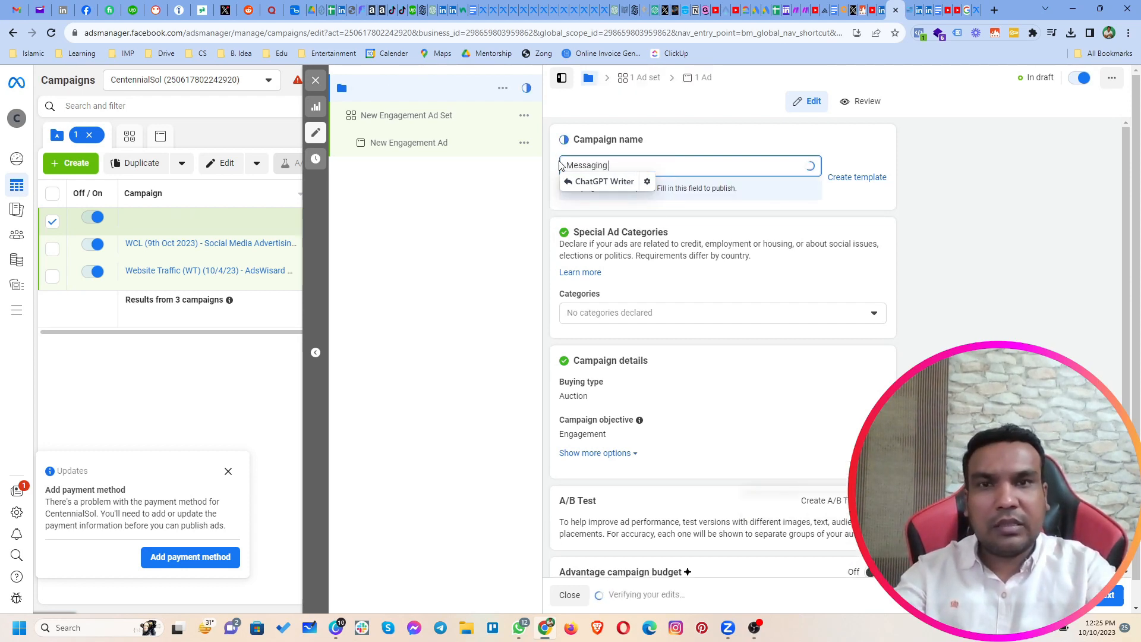
pyautogui.write(' Campaign')
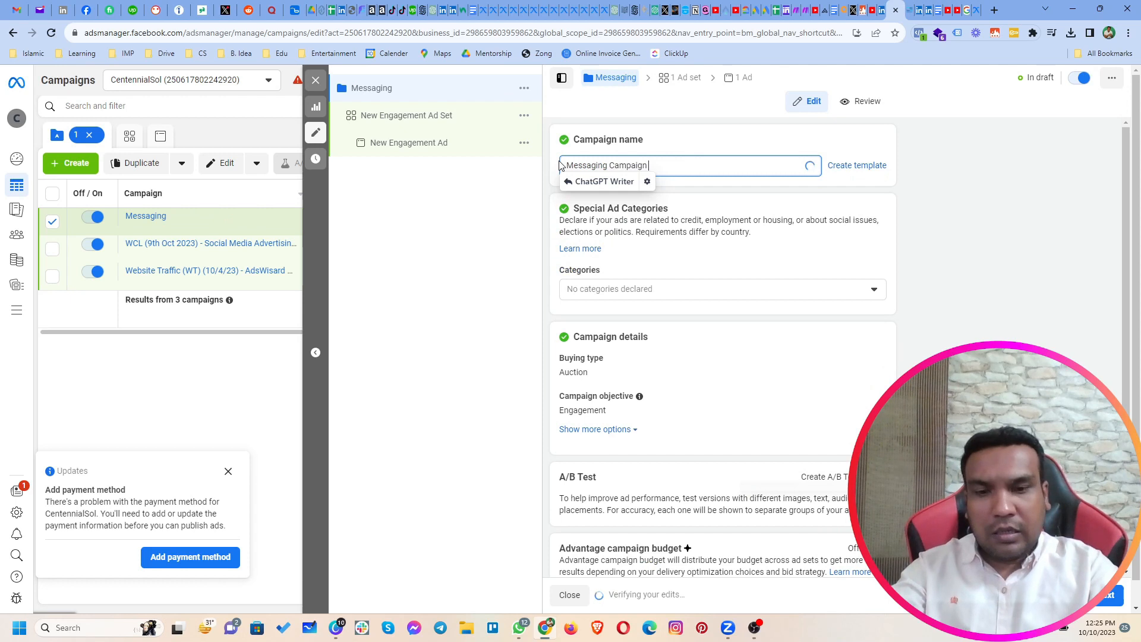
pyautogui.write(' (10/10/')
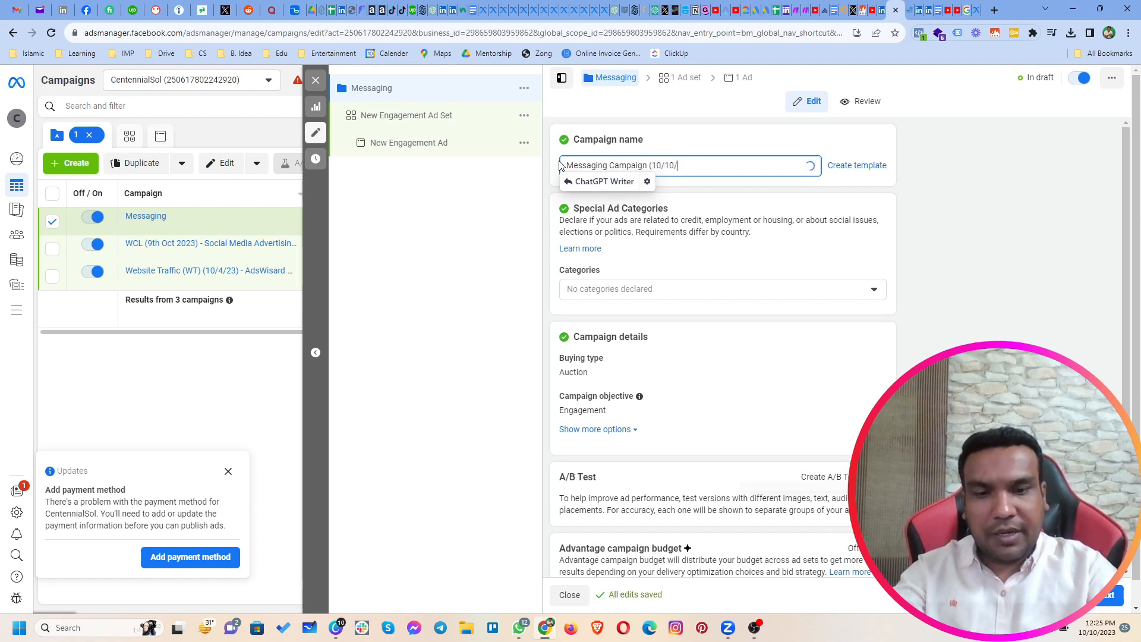
pyautogui.write('23)')
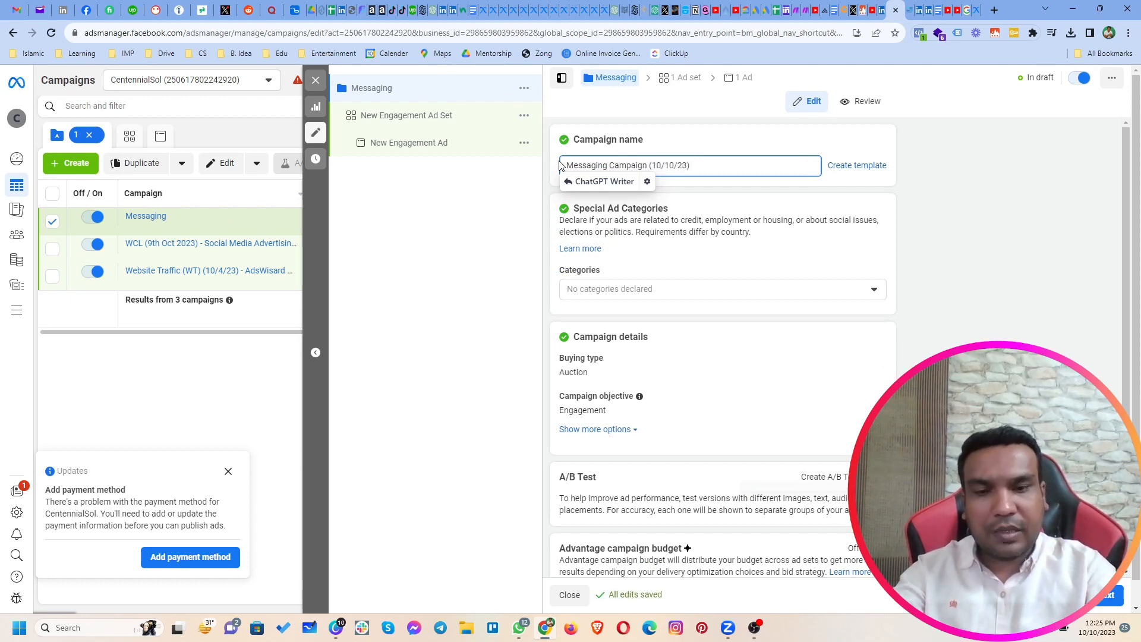
pyautogui.write(' - Real e')
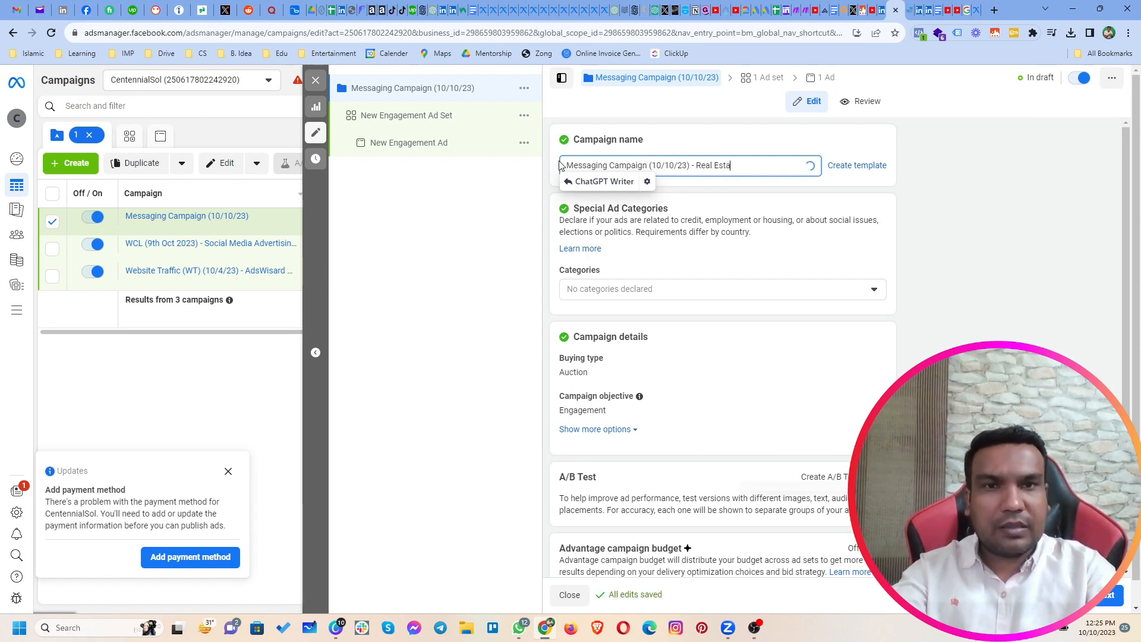
pyautogui.click(1012, 262)
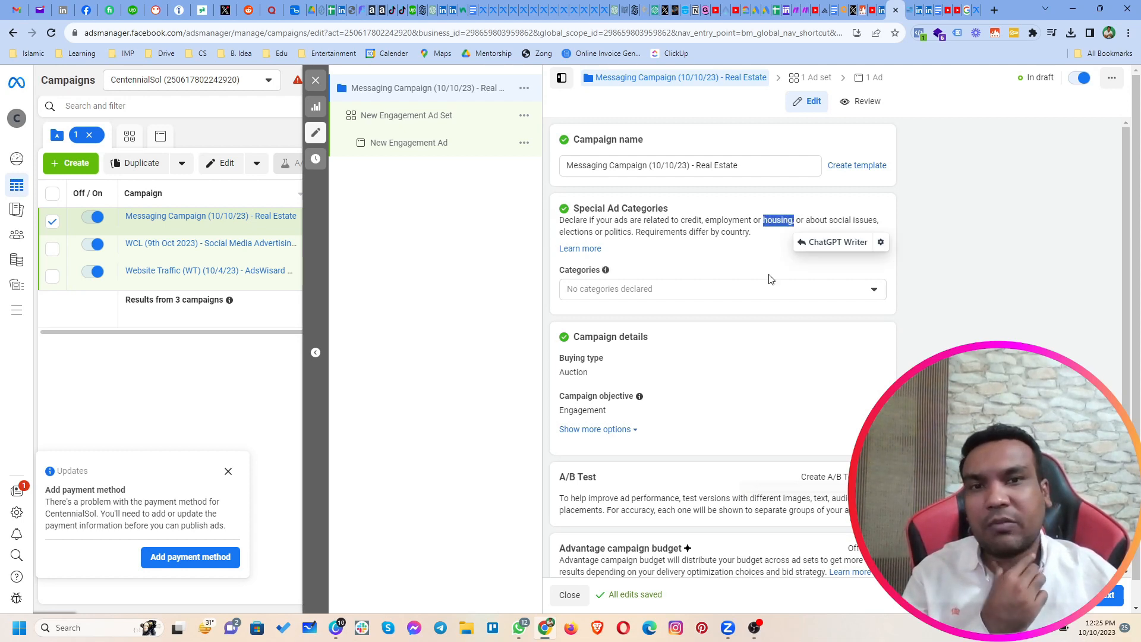
# Step: Check the available Special Ad Categories without declaring one, and review the campaign details, A/B test and Advantage campaign budget settings
pyautogui.click(764, 289)
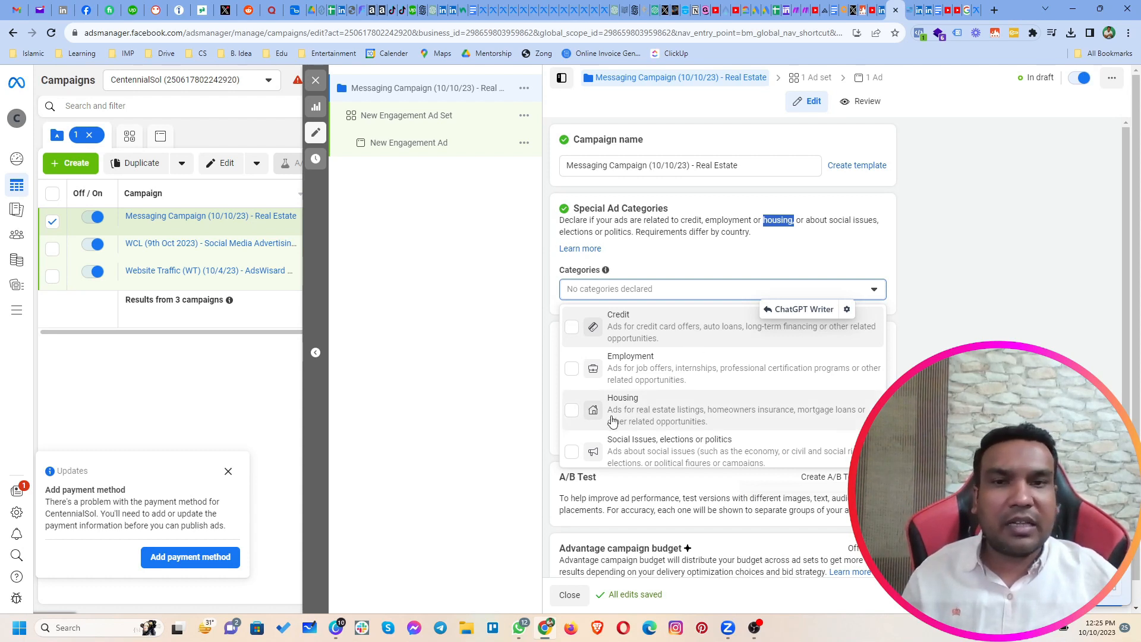
pyautogui.click(683, 212)
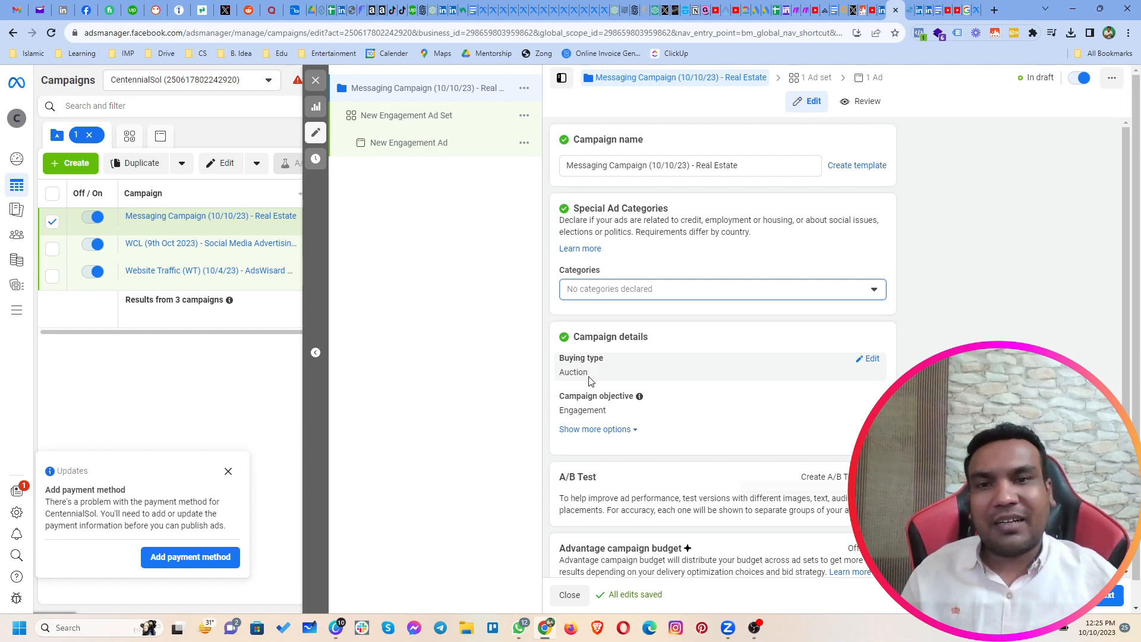
pyautogui.scroll(-1, 749, 434)
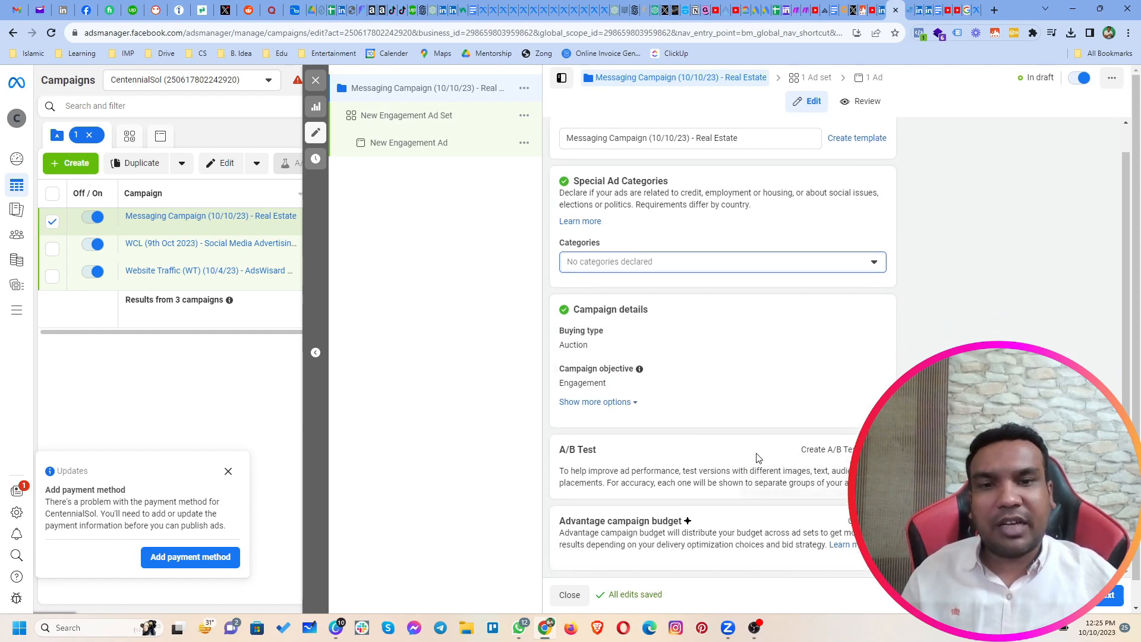
pyautogui.click(563, 524)
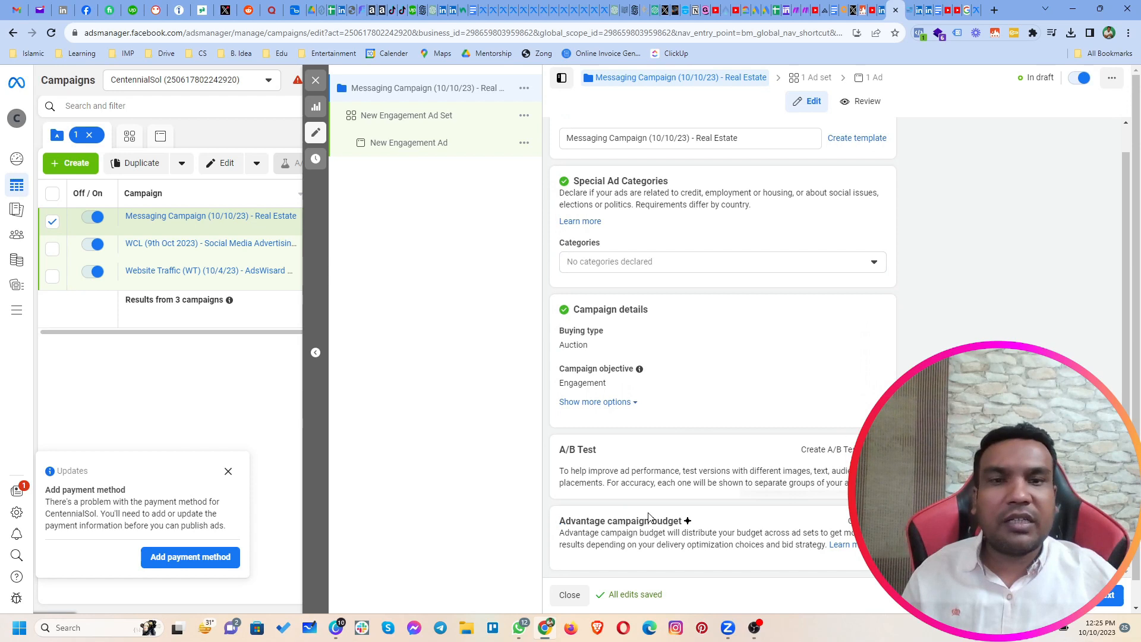
# Step: Turn on Advantage campaign budget with a daily budget of $10.00 and continue to the ad set settings
pyautogui.click(875, 522)
pyautogui.scroll(-3, 875, 522)
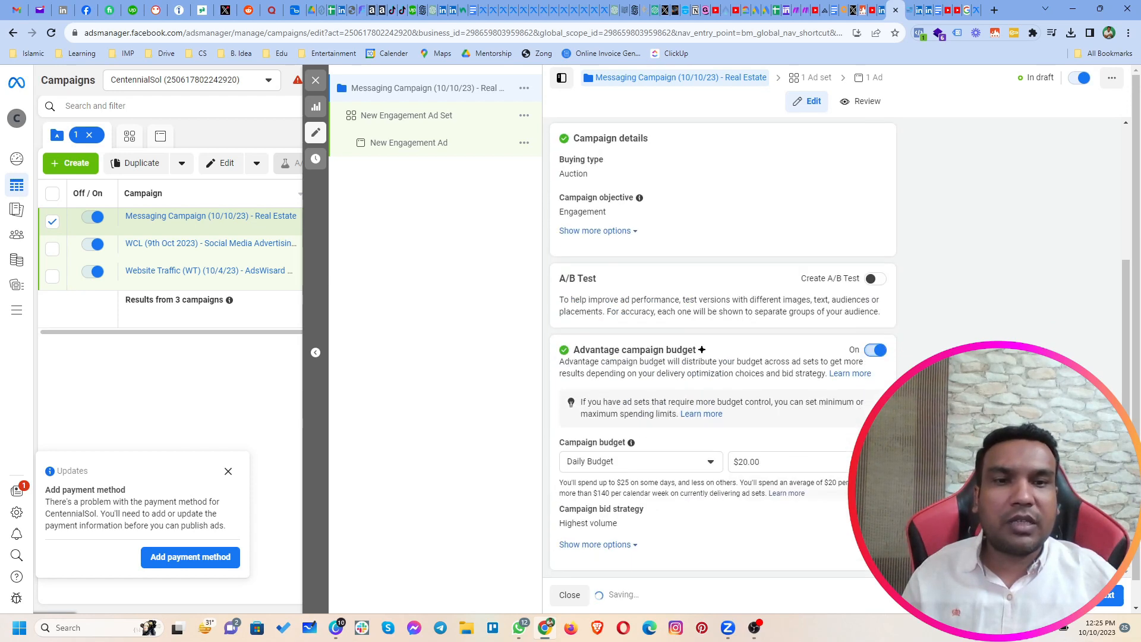
pyautogui.click(731, 463)
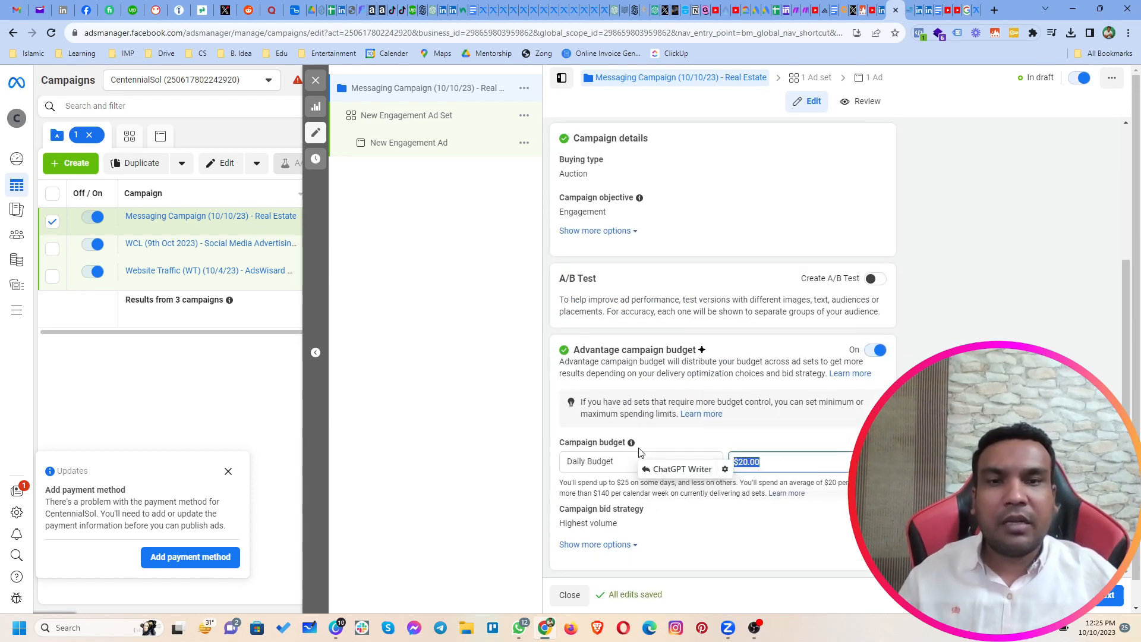
pyautogui.write('10')
pyautogui.click(951, 535)
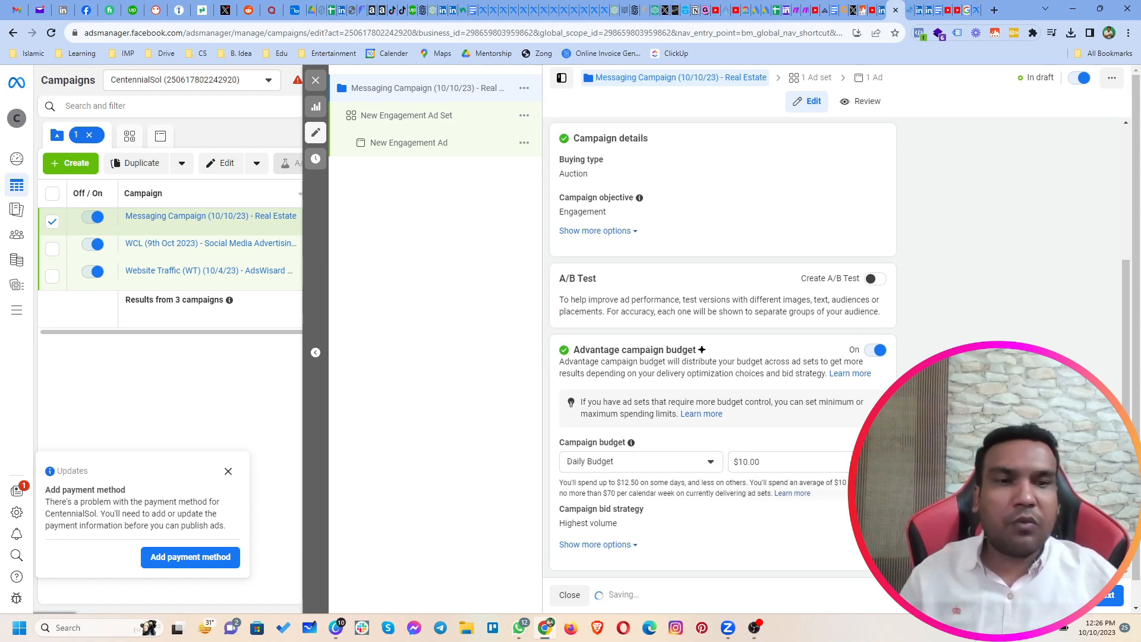
pyautogui.click(1103, 597)
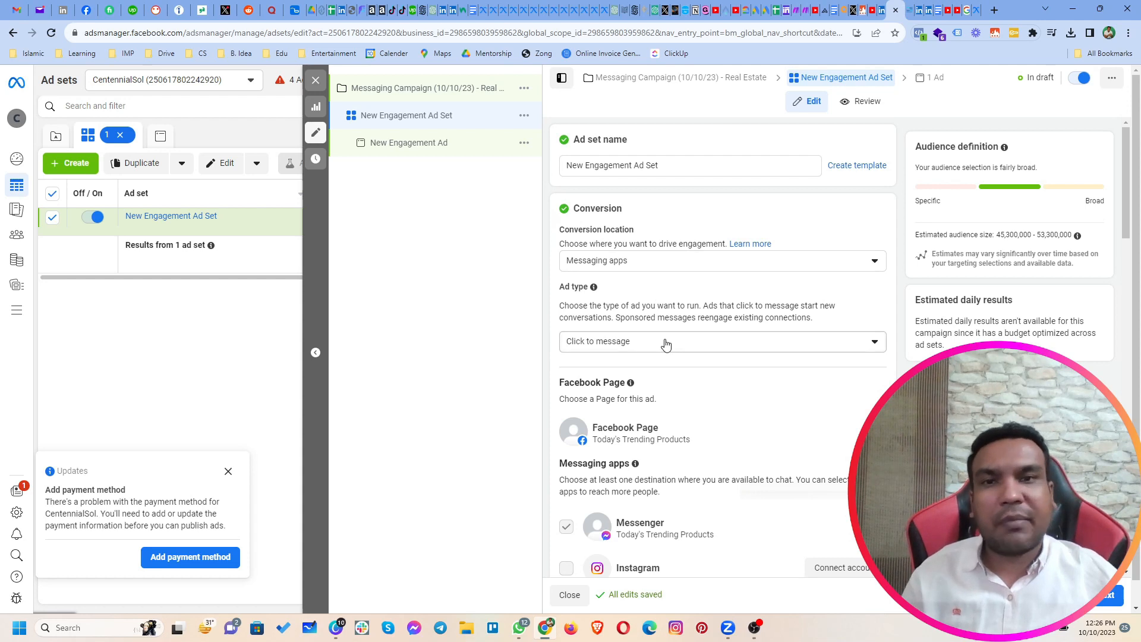
# Step: Change the ad set's Facebook Page to the advertiser's own personal-brand page, found by searching "fa"
pyautogui.scroll(-4, 718, 357)
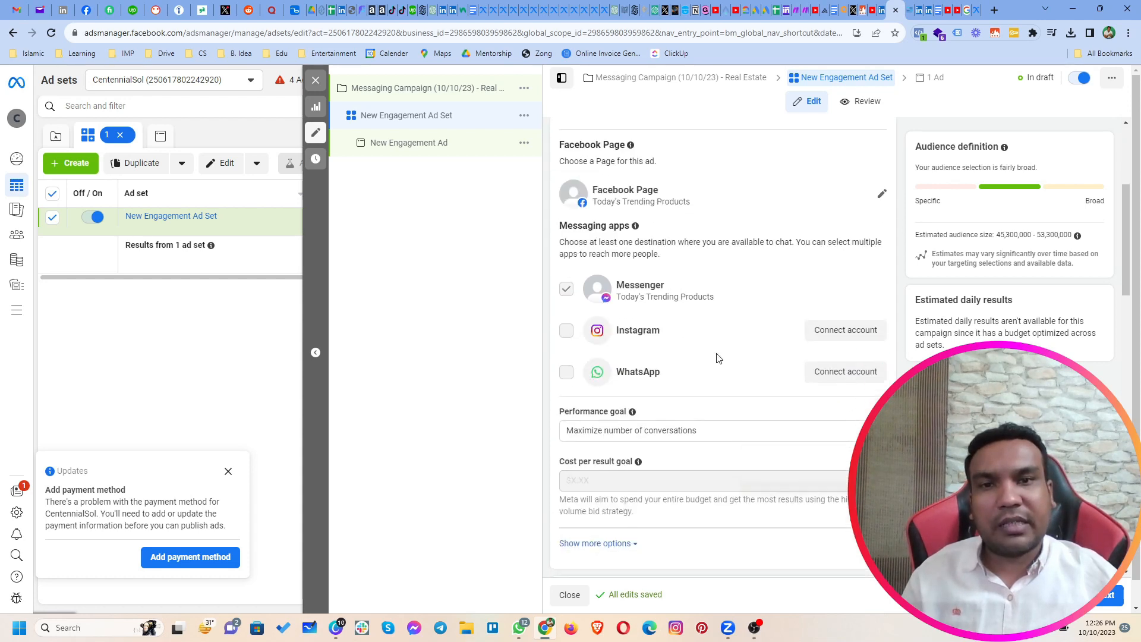
pyautogui.click(882, 193)
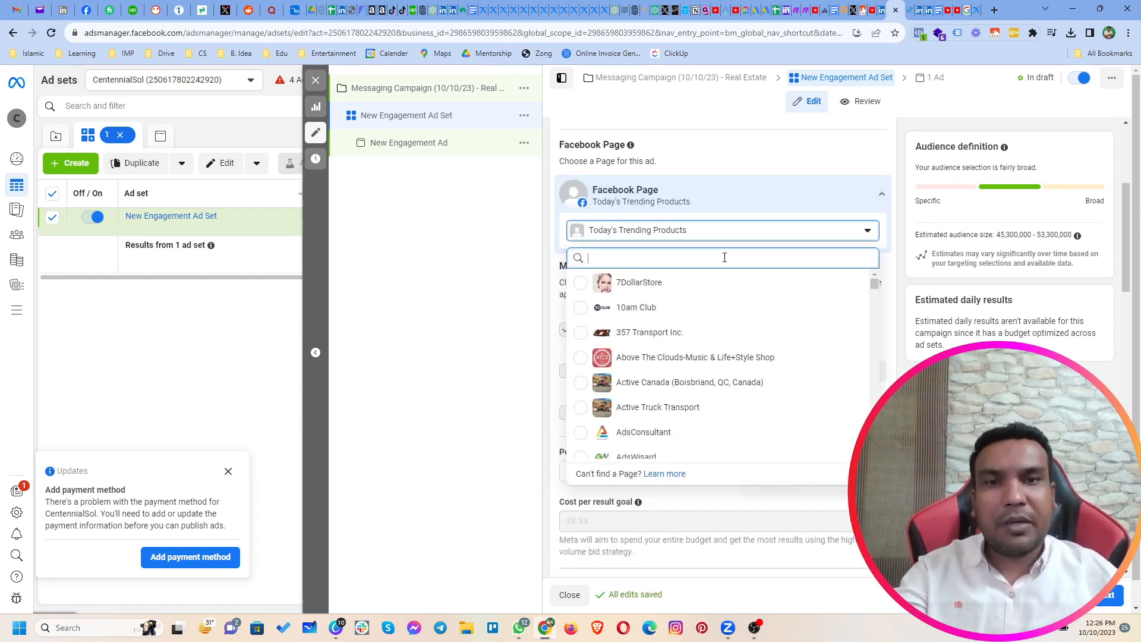
pyautogui.write('fa')
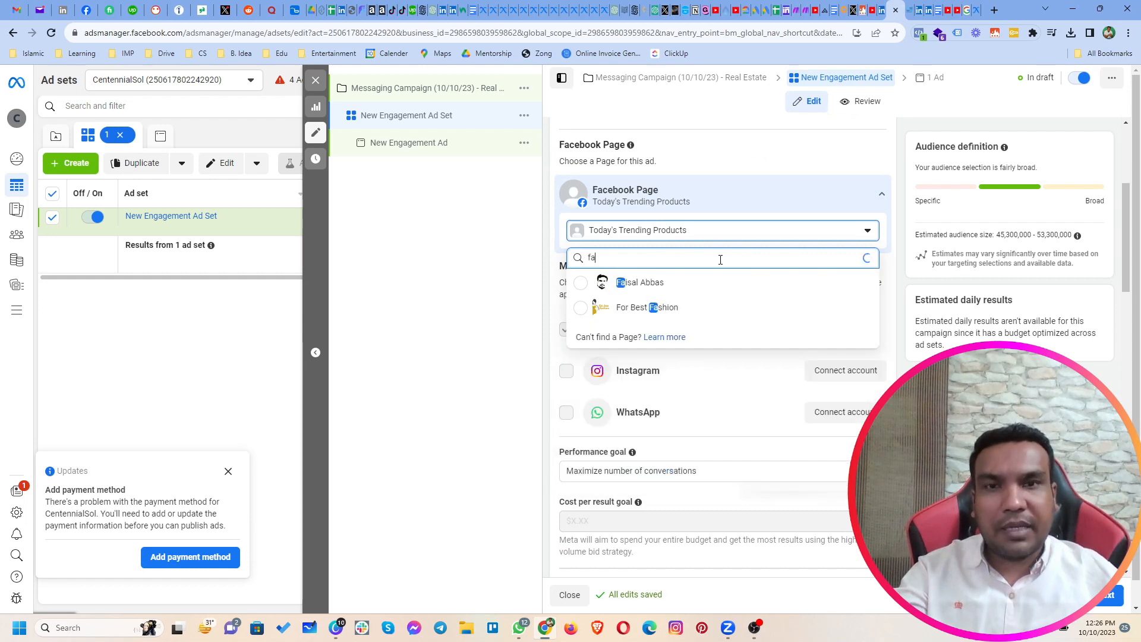
pyautogui.click(676, 289)
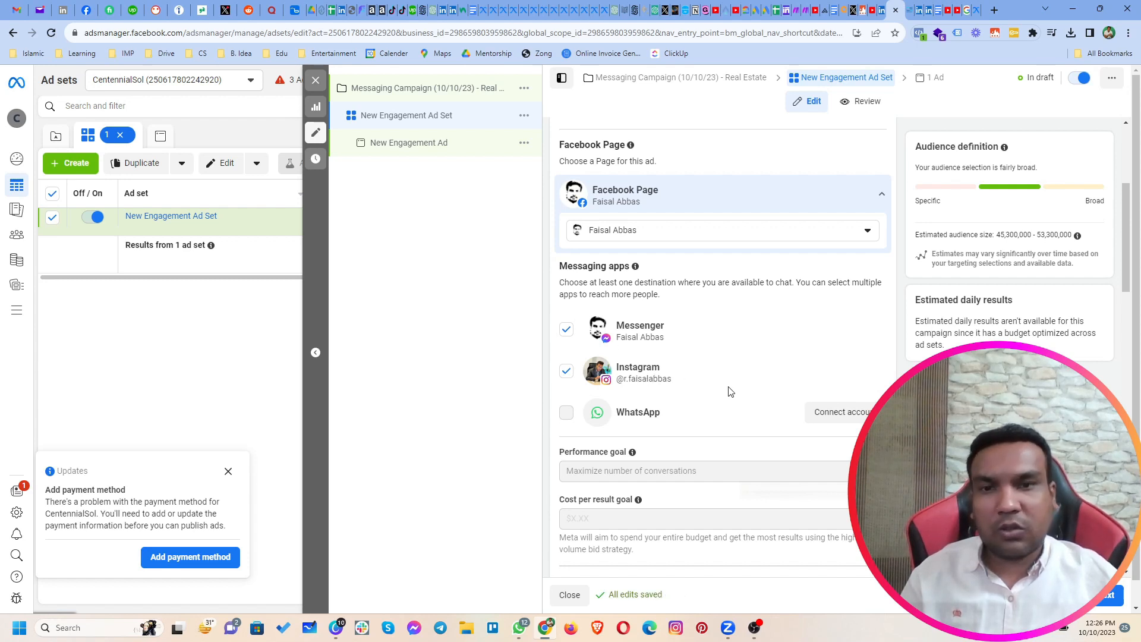
# Step: Review the ad set's budget, schedule and location settings and set the audience's minimum age to 30
pyautogui.scroll(-5, 731, 391)
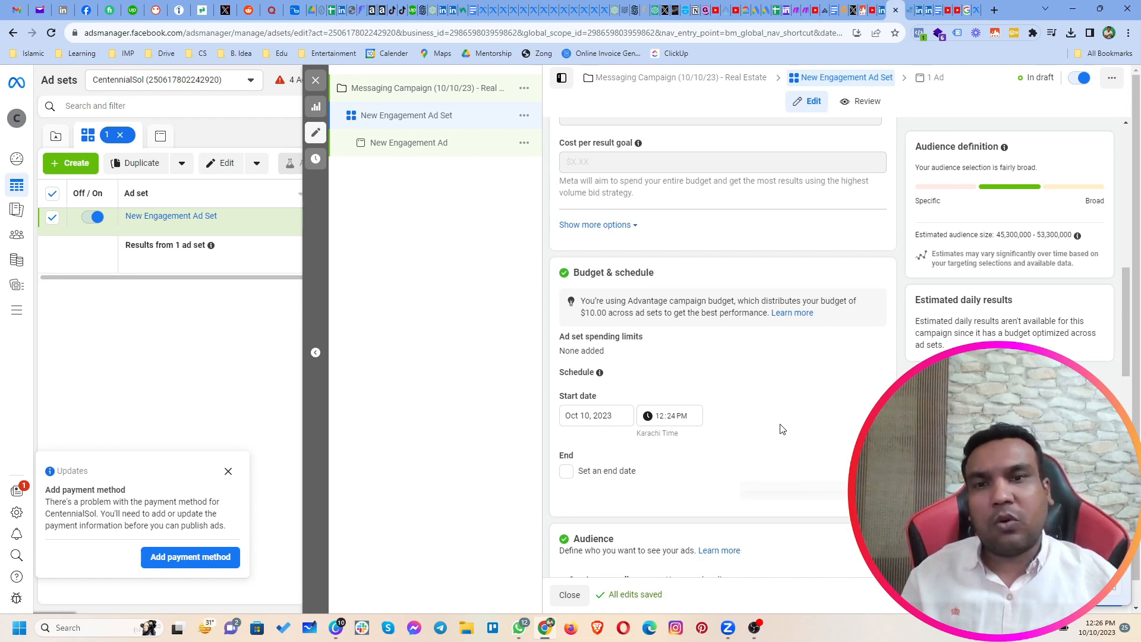
pyautogui.scroll(-5, 783, 428)
pyautogui.scroll(-5, 780, 426)
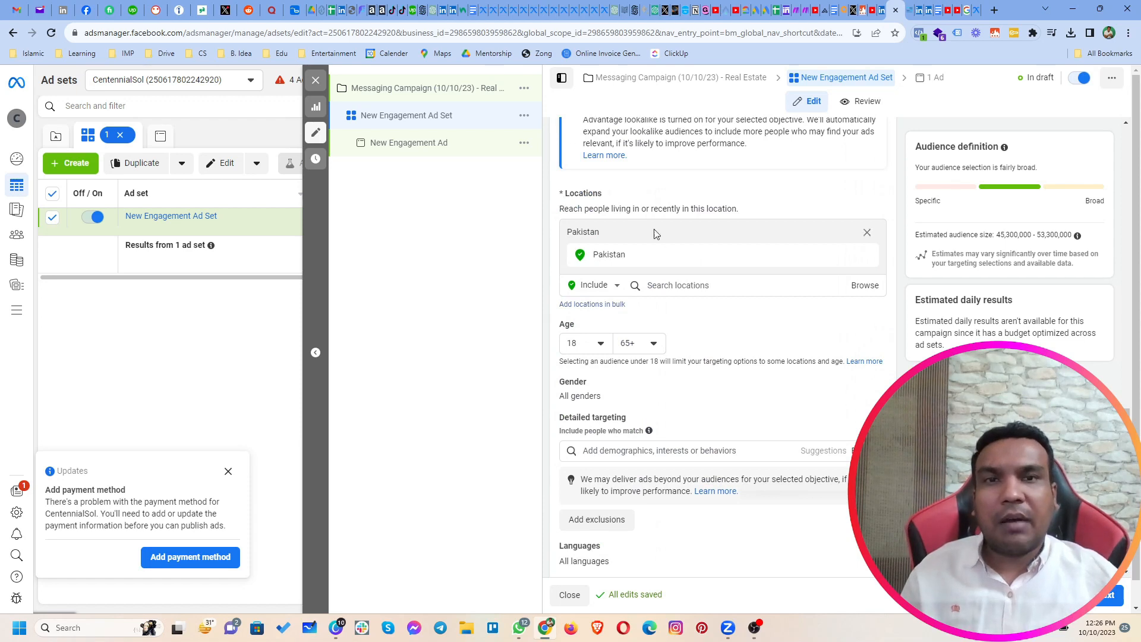
pyautogui.scroll(3, 655, 236)
pyautogui.scroll(-4, 702, 316)
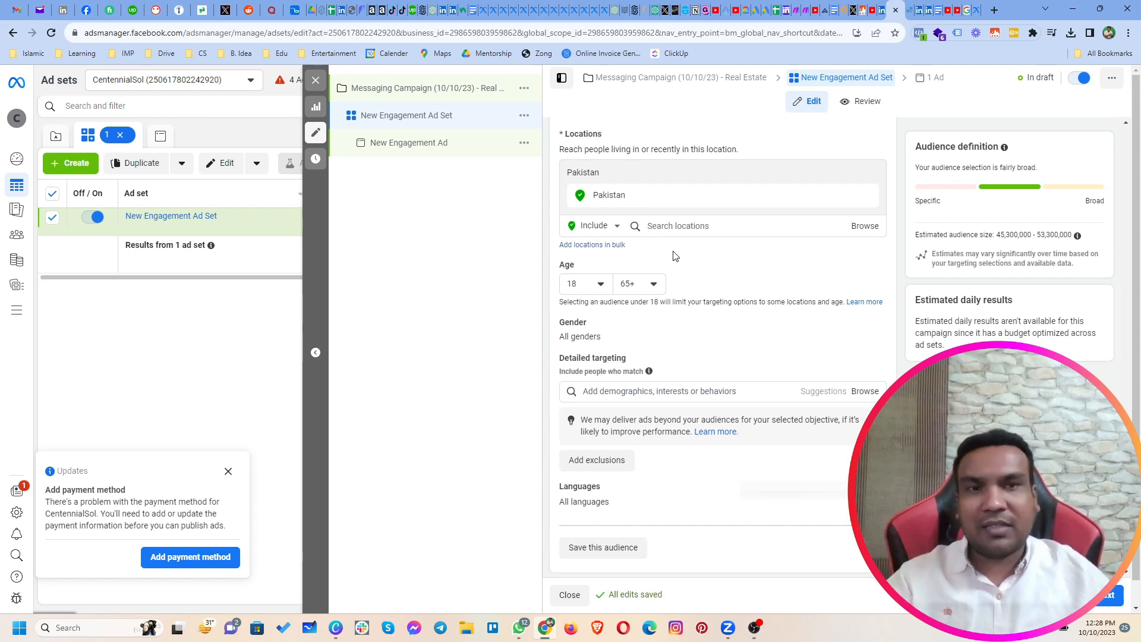
pyautogui.click(587, 284)
pyautogui.scroll(-3, 619, 387)
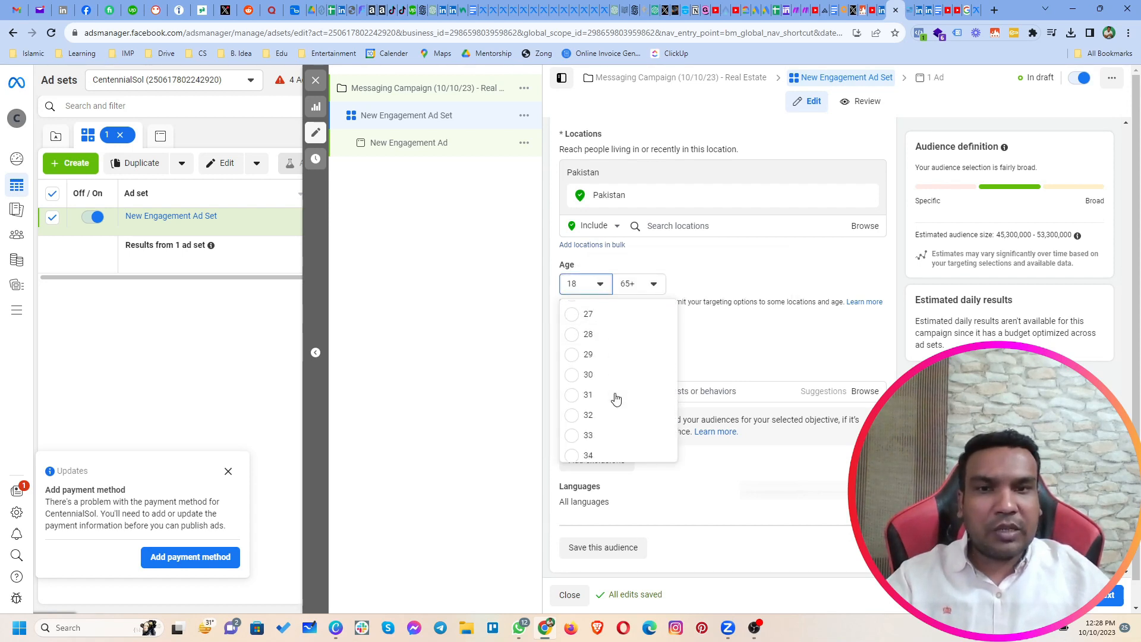
pyautogui.click(589, 375)
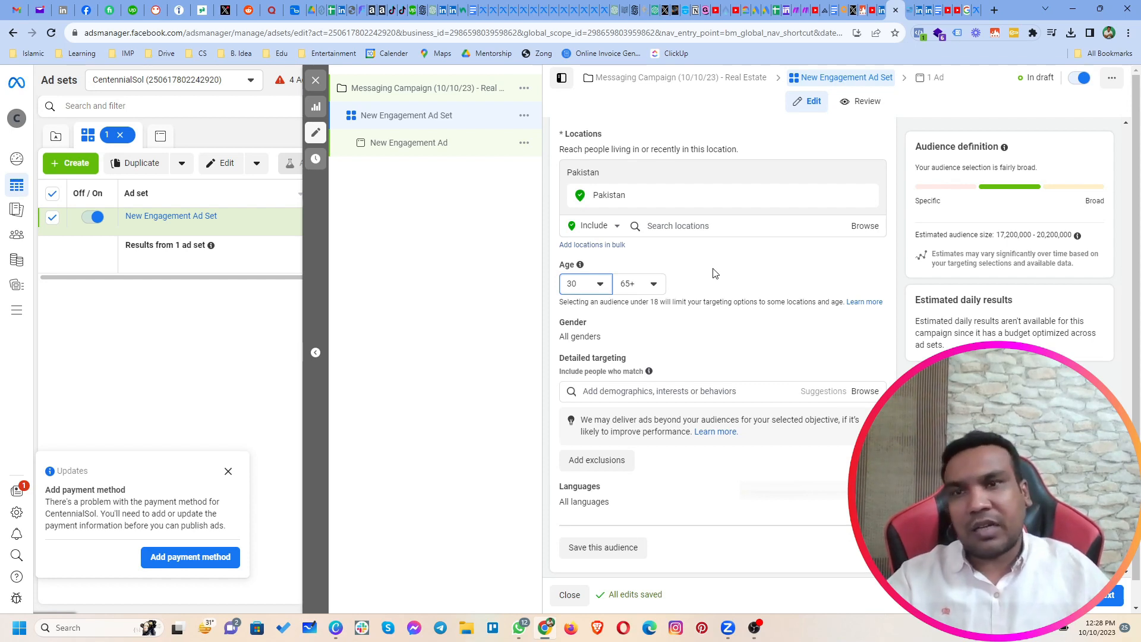
# Step: Set the audience's maximum age to 55
pyautogui.click(628, 290)
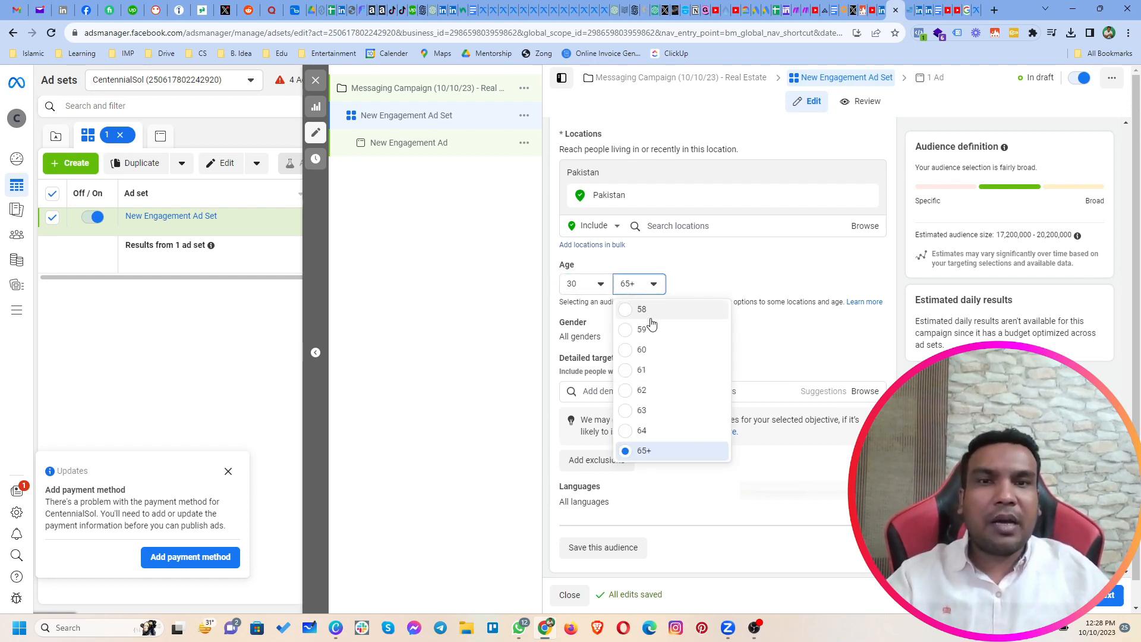
pyautogui.scroll(2, 659, 363)
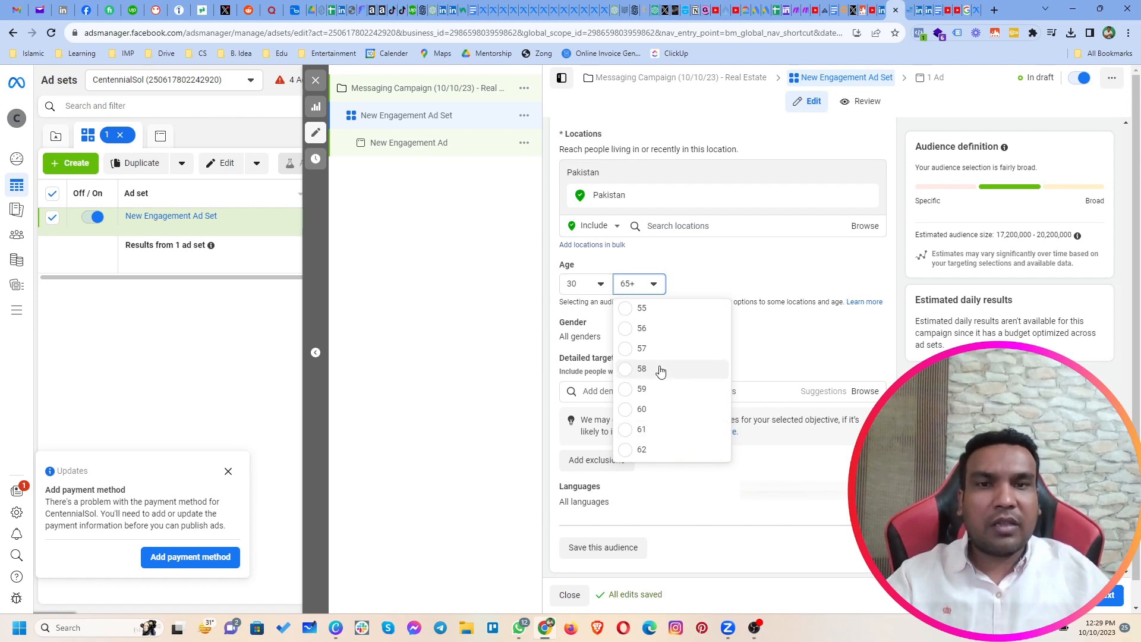
pyautogui.click(654, 311)
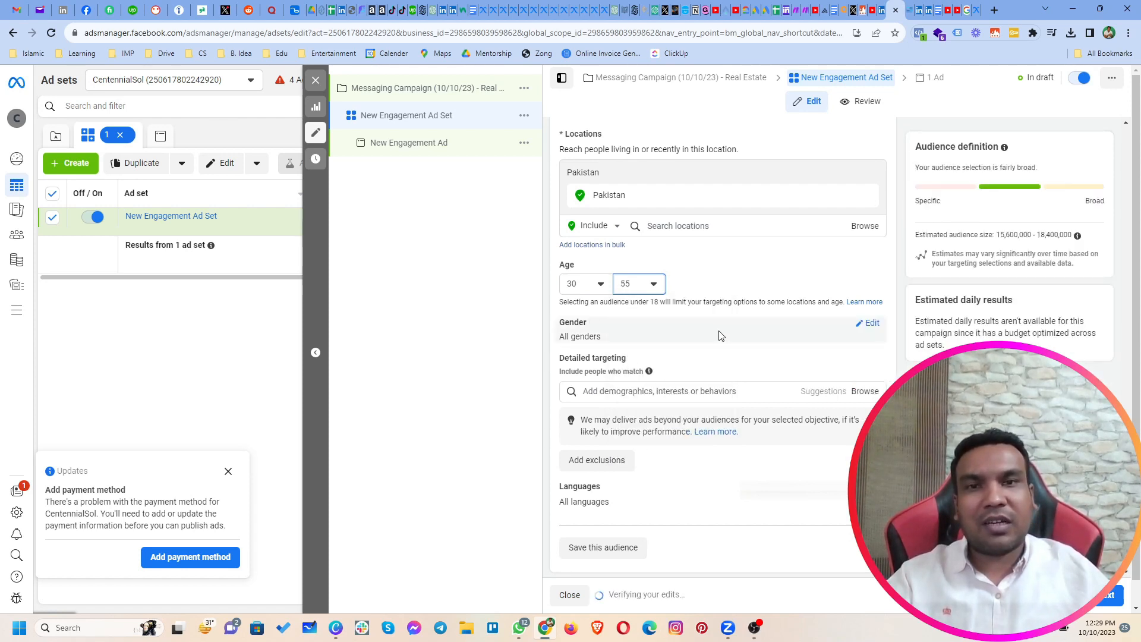
# Step: Set the audience's maximum age to 60 and open the gender options for editing
pyautogui.click(653, 285)
pyautogui.scroll(-3, 652, 387)
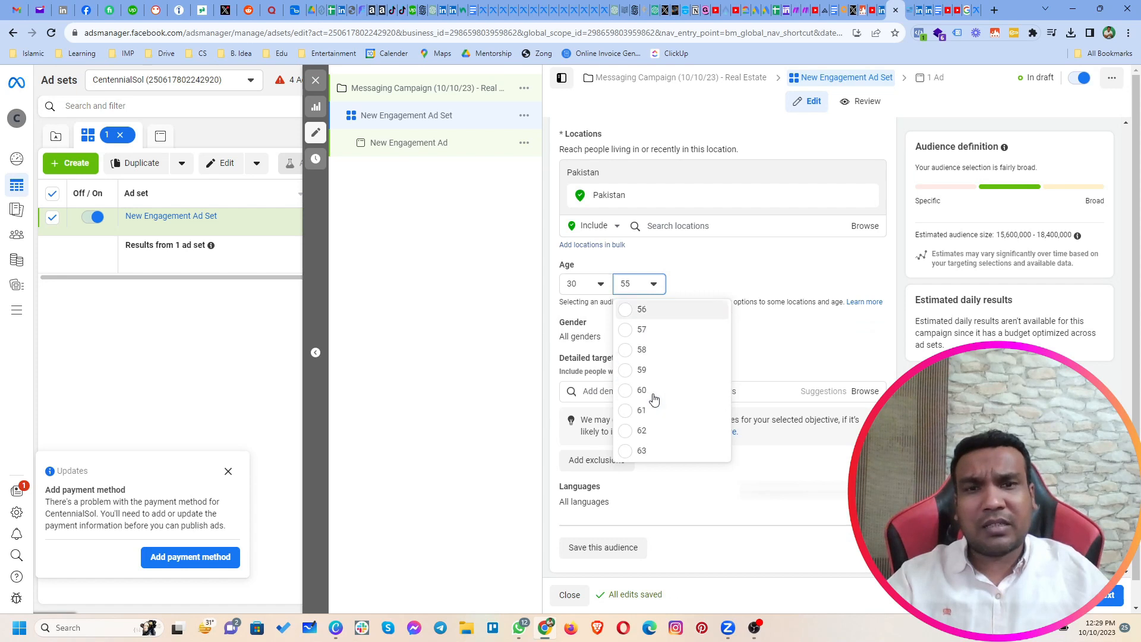
pyautogui.click(641, 362)
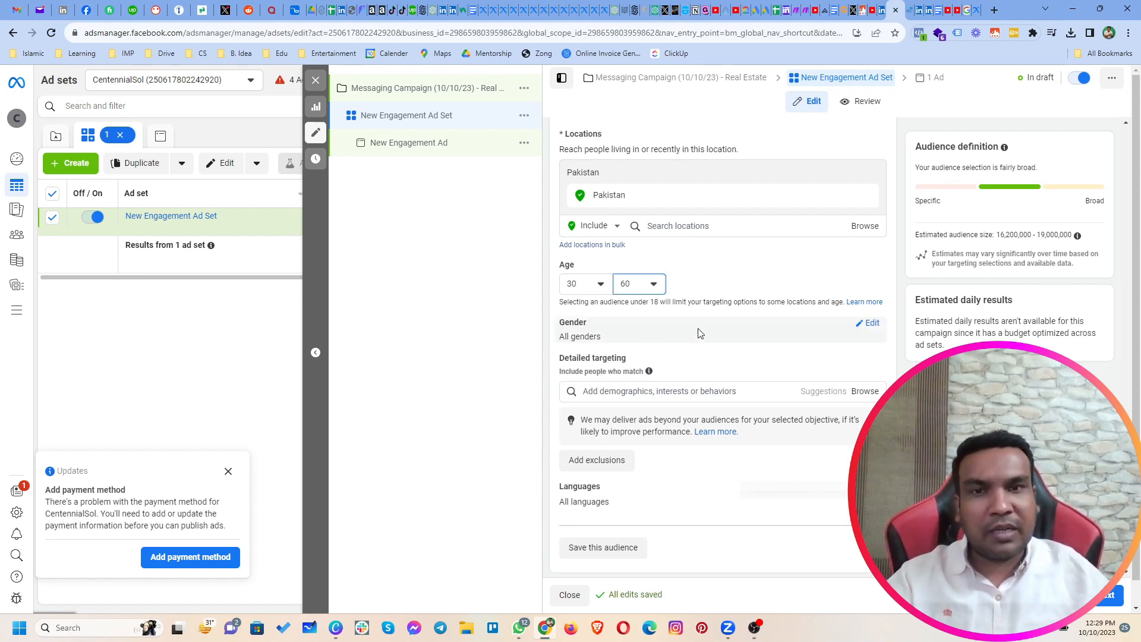
pyautogui.click(869, 329)
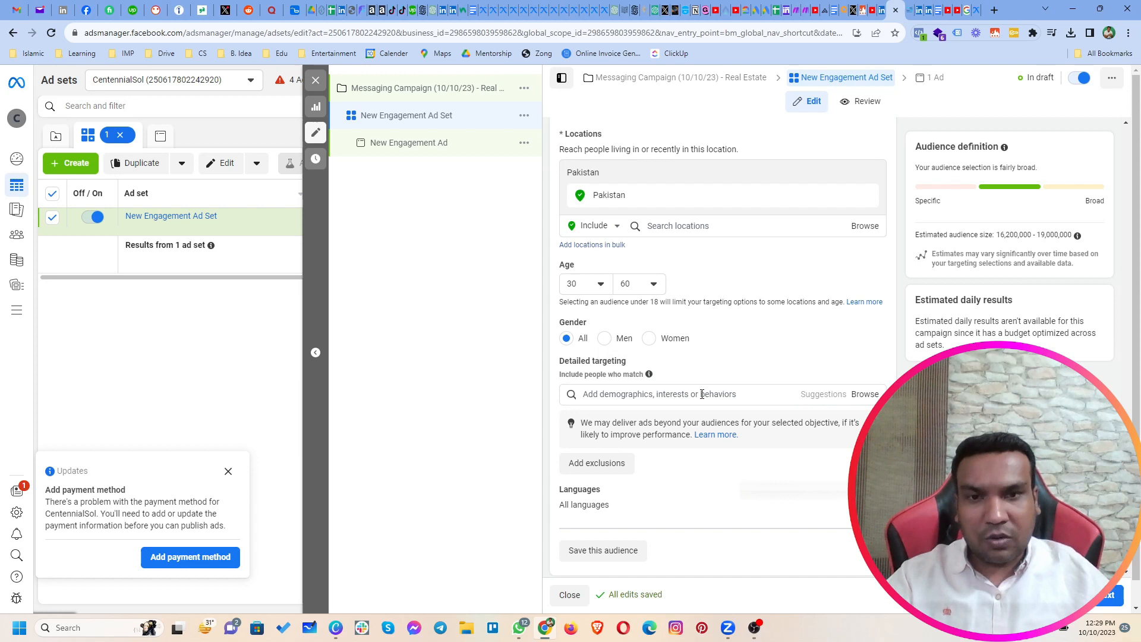
# Step: Add both Pakistan behaviors, preferring mid and high-value goods and preferring high-value goods, to the detailed targeting and check the estimated audience size
pyautogui.scroll(-1, 665, 357)
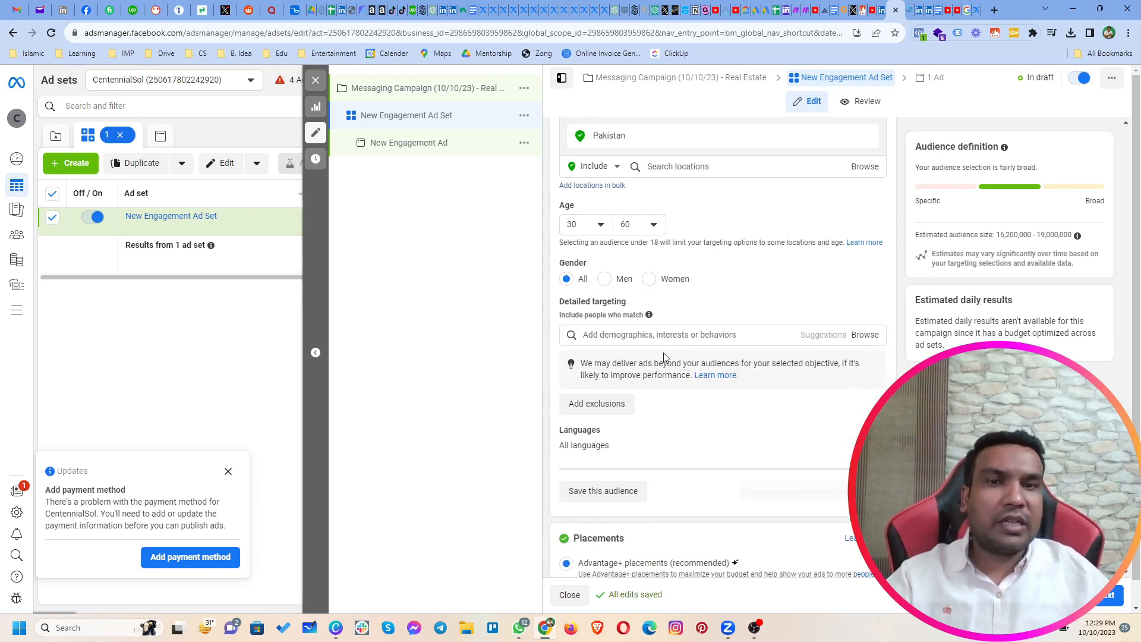
pyautogui.scroll(-1, 664, 357)
pyautogui.click(635, 279)
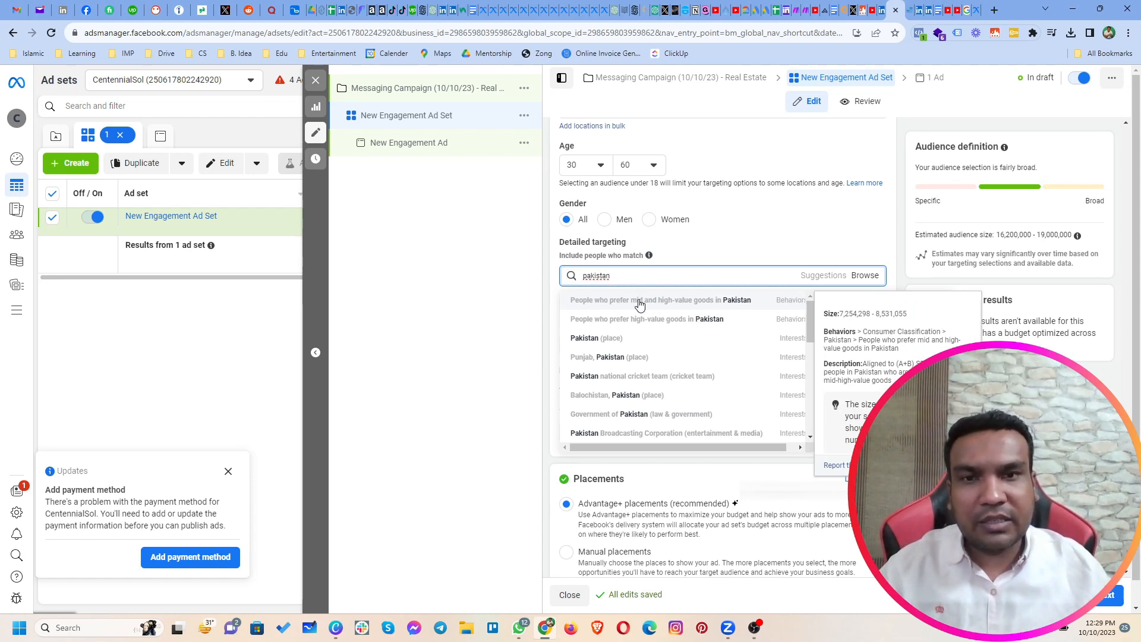
pyautogui.click(639, 305)
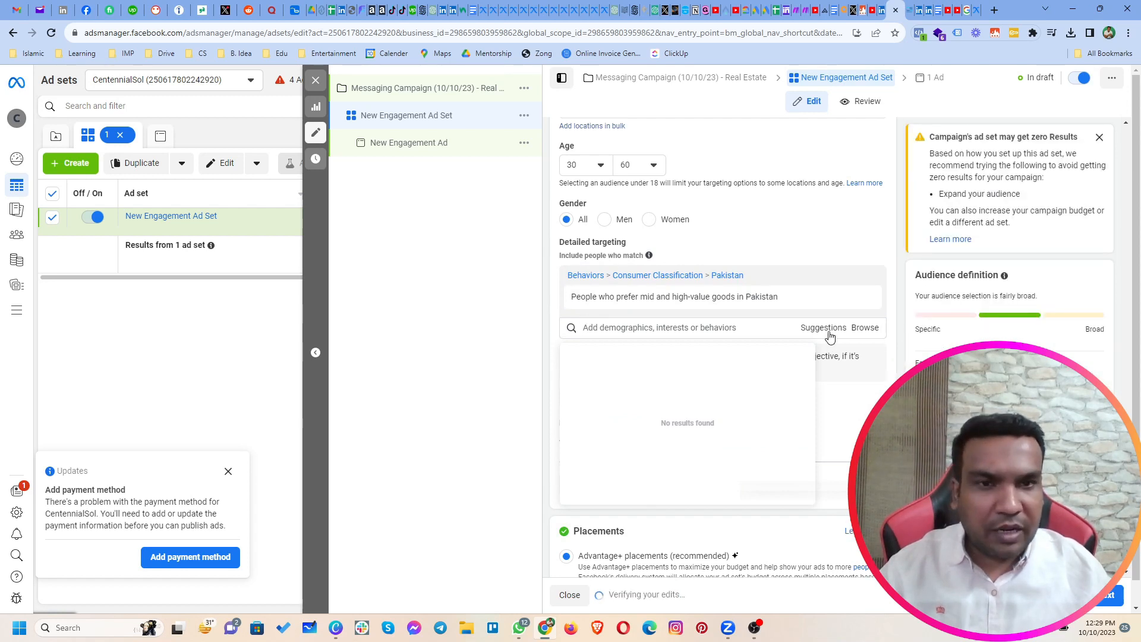
pyautogui.click(829, 332)
pyautogui.click(673, 355)
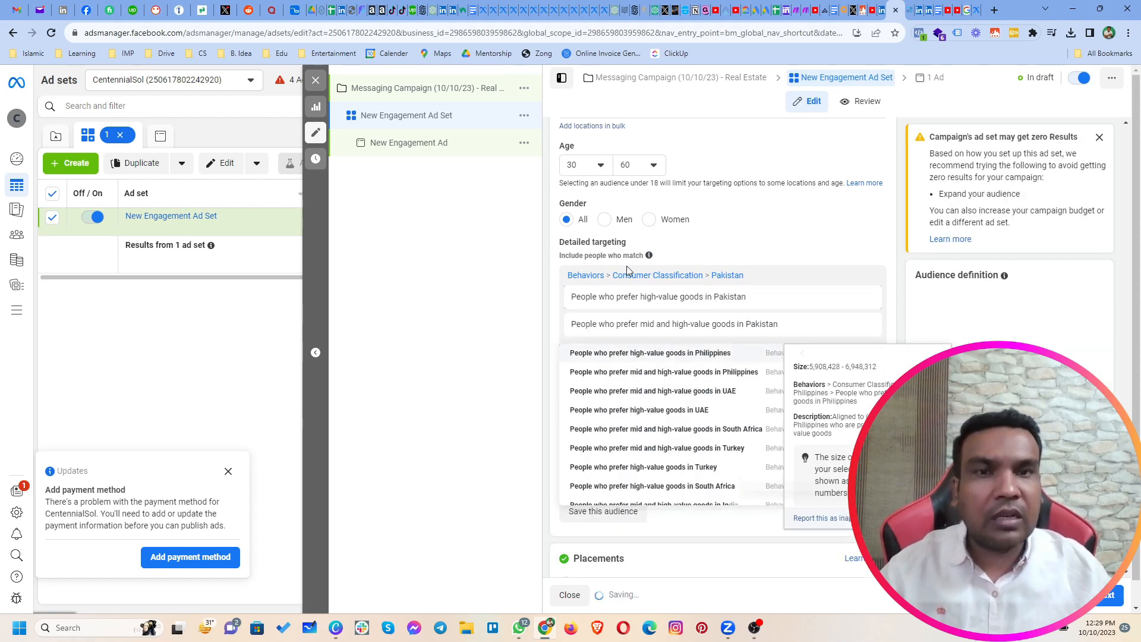
pyautogui.moveTo(640, 333)
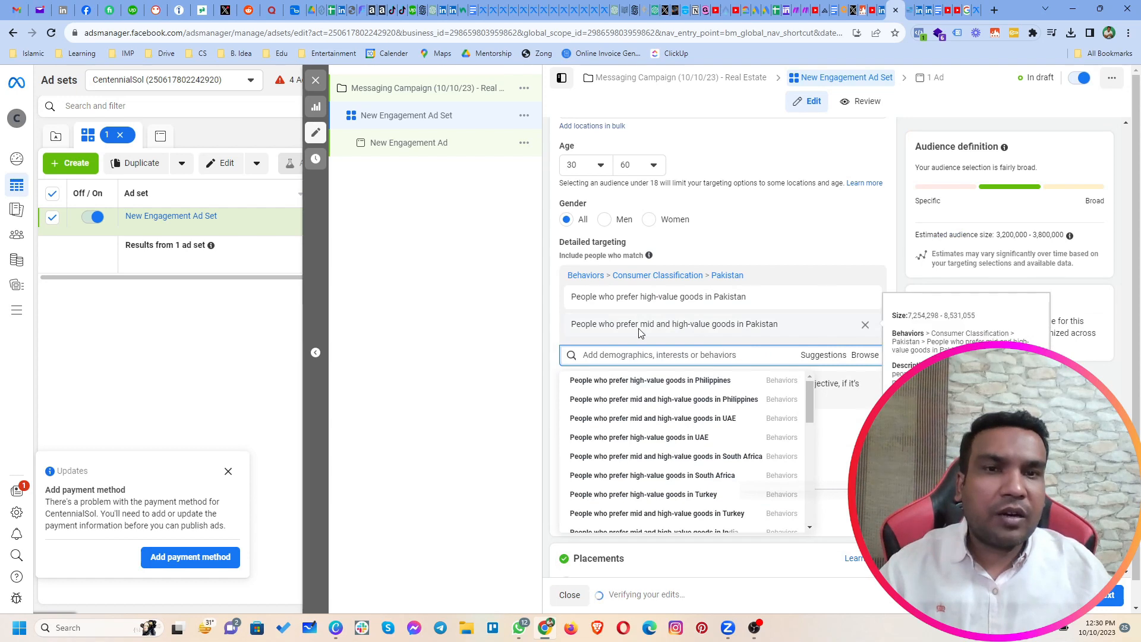
pyautogui.click(899, 256)
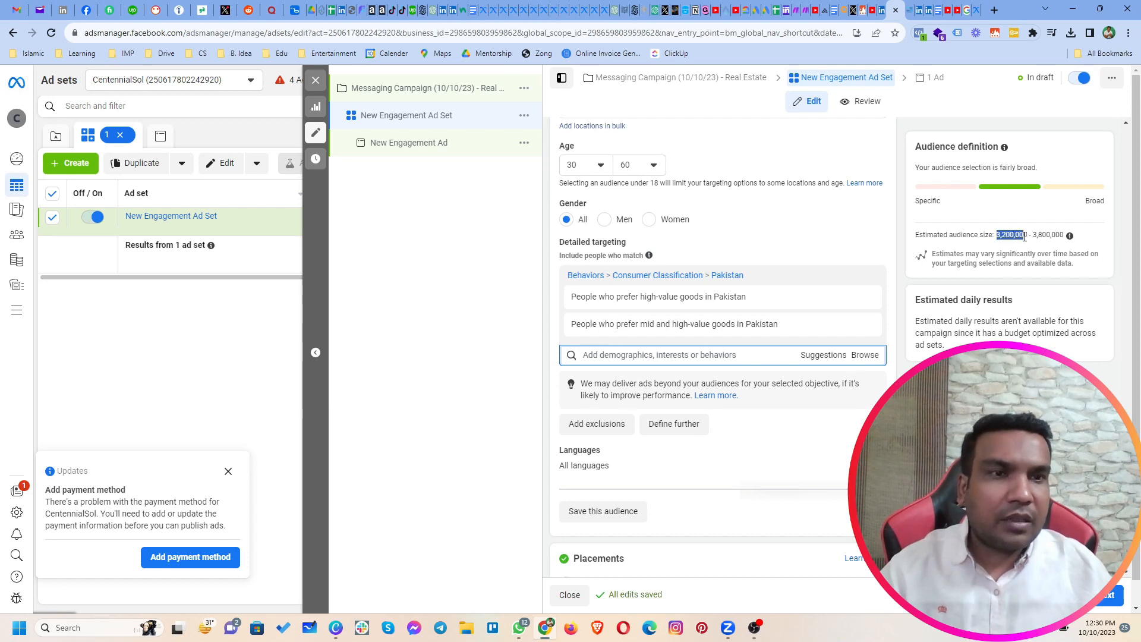
pyautogui.moveTo(1025, 237); pyautogui.dragTo(1027, 237)
pyautogui.click(919, 345)
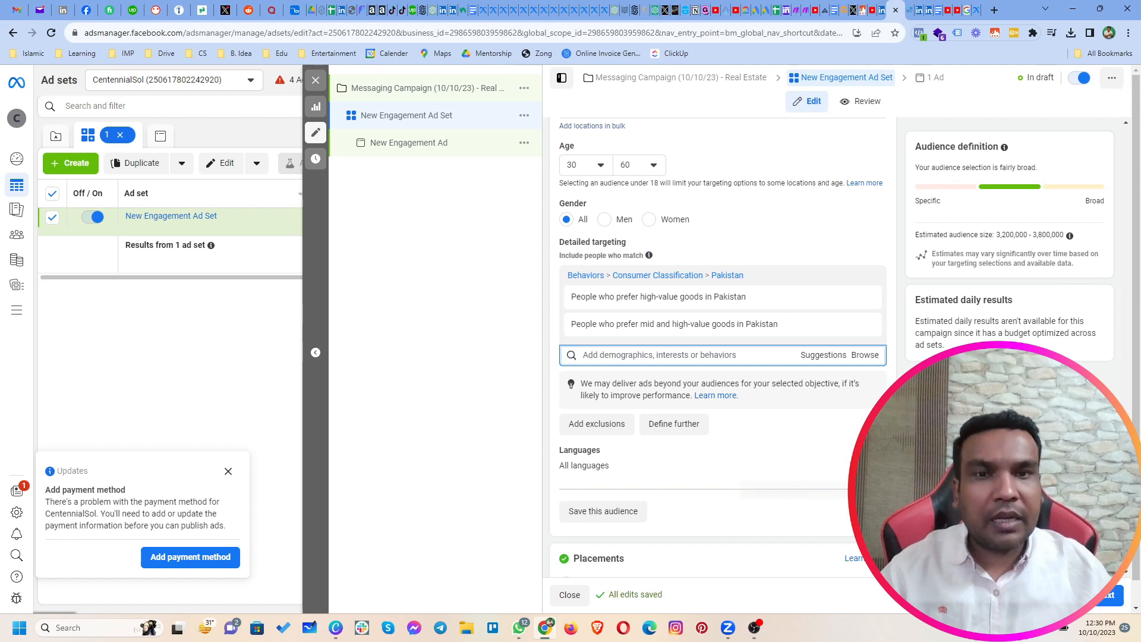
# Step: Define the detailed targeting further by requiring a match with the interest "Real estate investing (investing)"
pyautogui.click(684, 428)
pyautogui.click(716, 438)
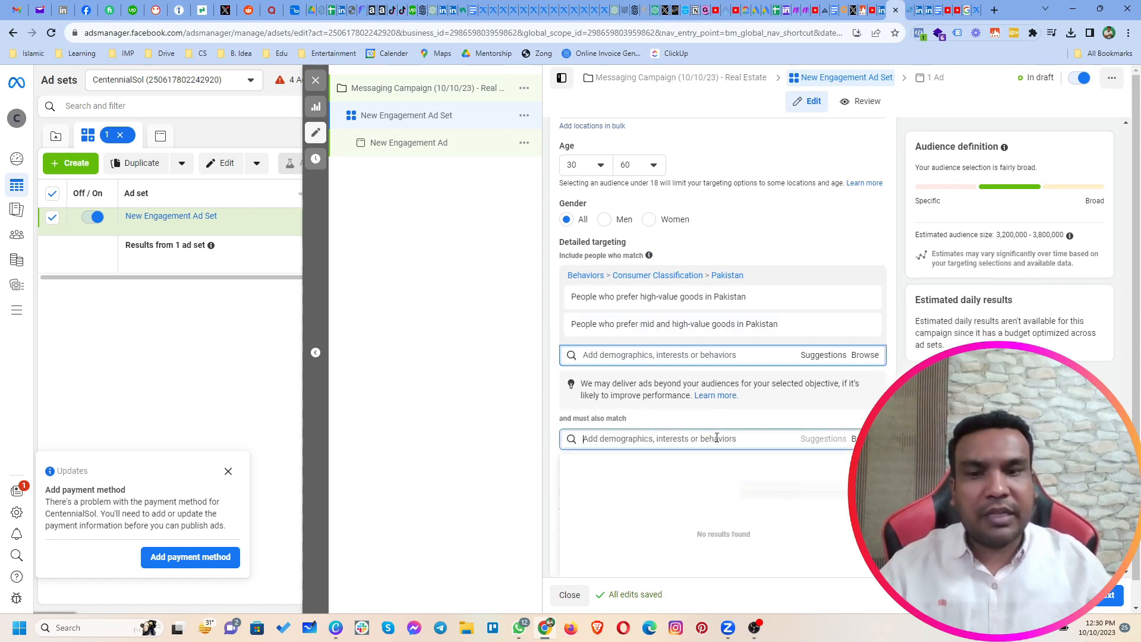
pyautogui.write('real estate')
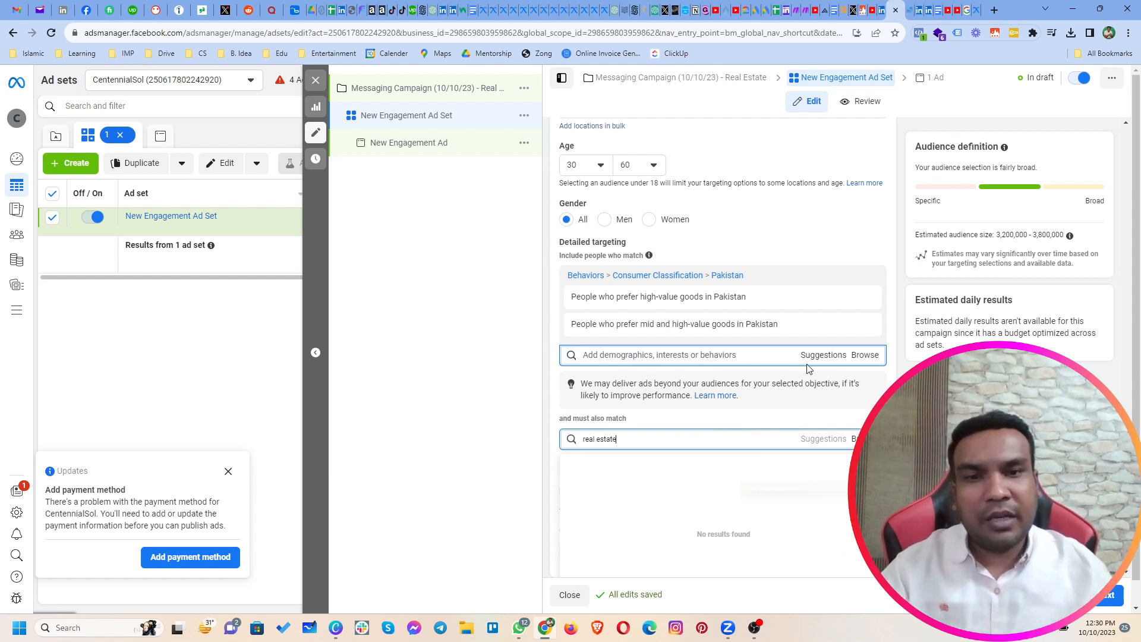
pyautogui.scroll(-2, 841, 327)
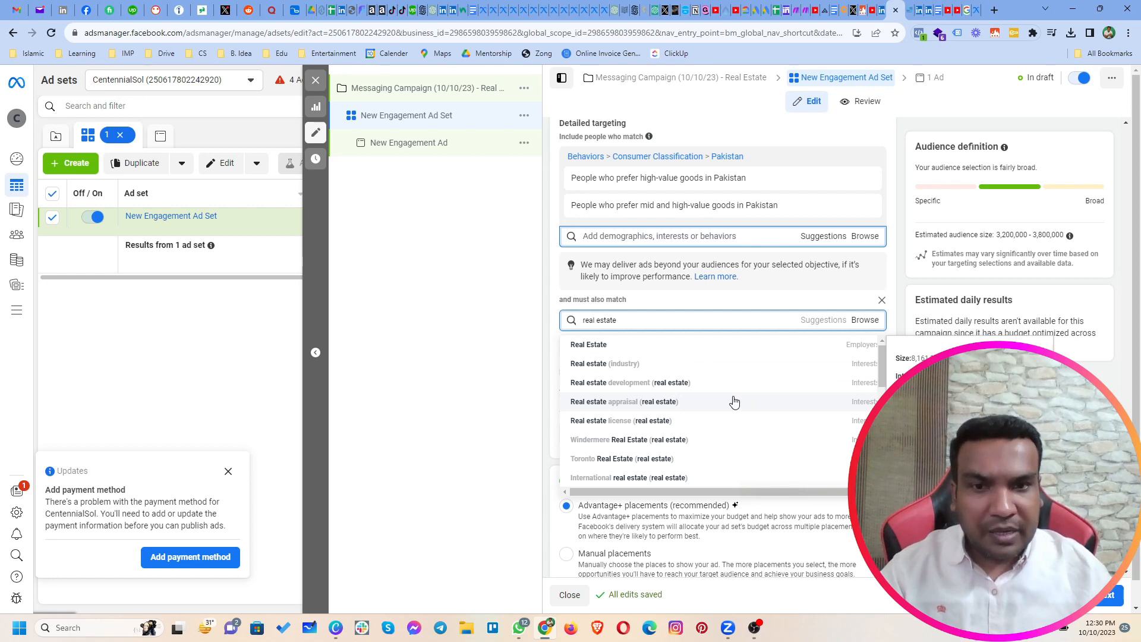
pyautogui.scroll(-5, 733, 406)
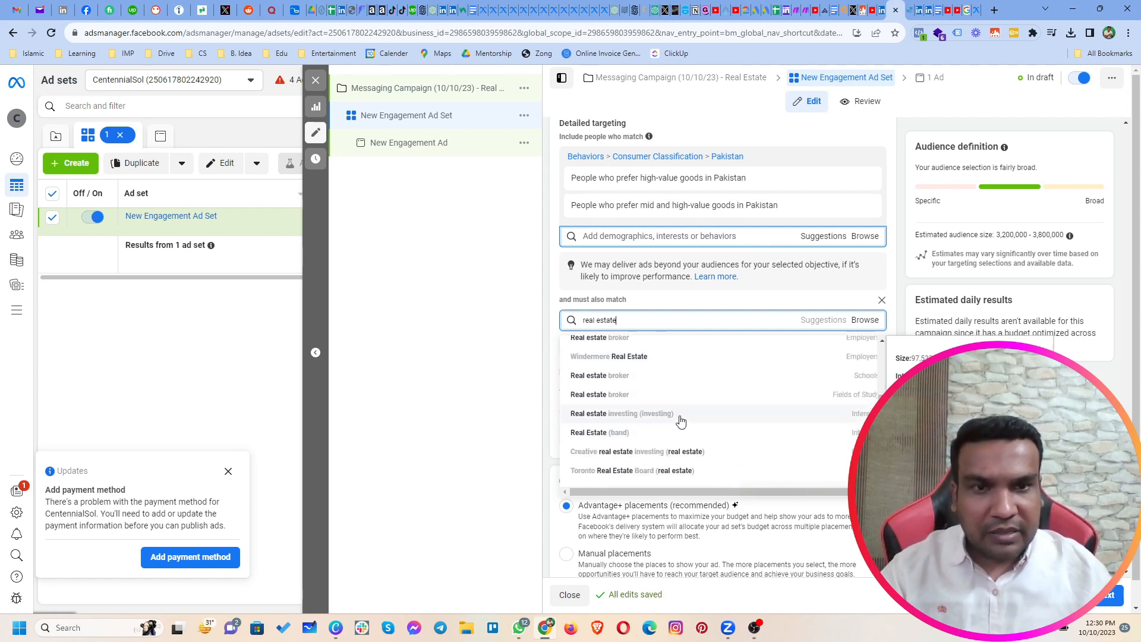
pyautogui.click(654, 419)
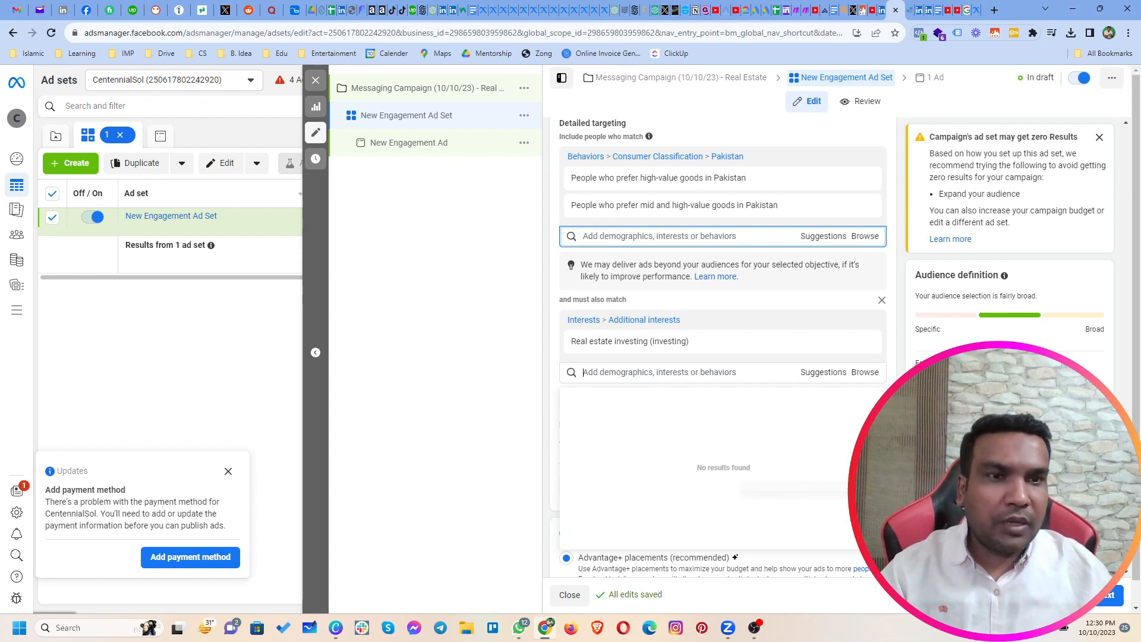
pyautogui.click(901, 364)
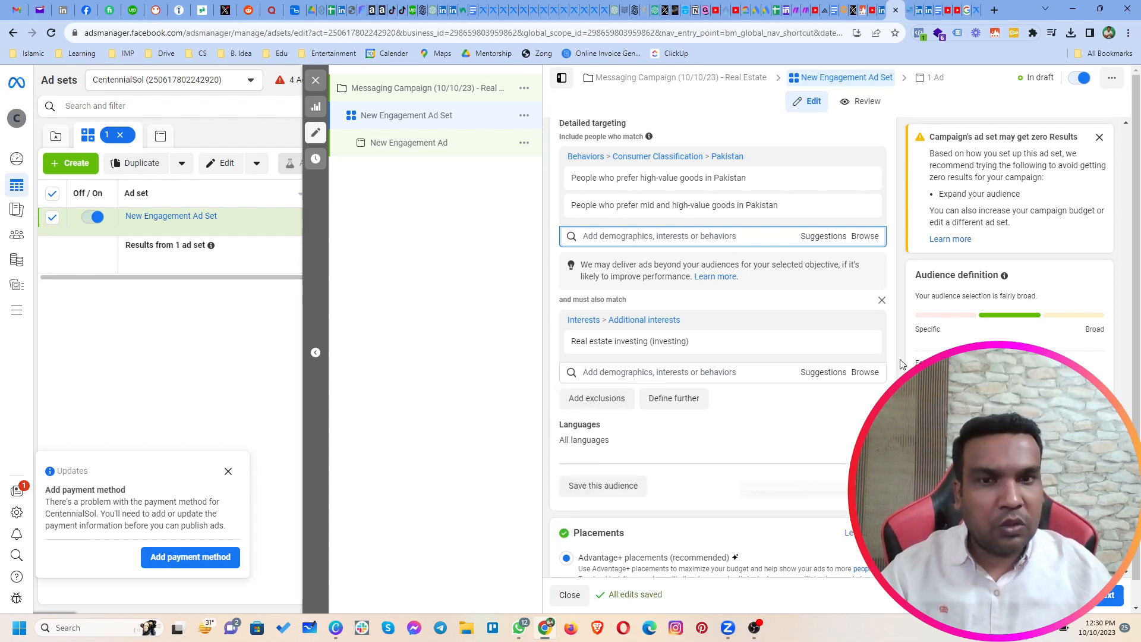
# Step: Add the suggested interest "Investment (business & finance)" to the must-also-match group and look through the further interest suggestions
pyautogui.click(812, 380)
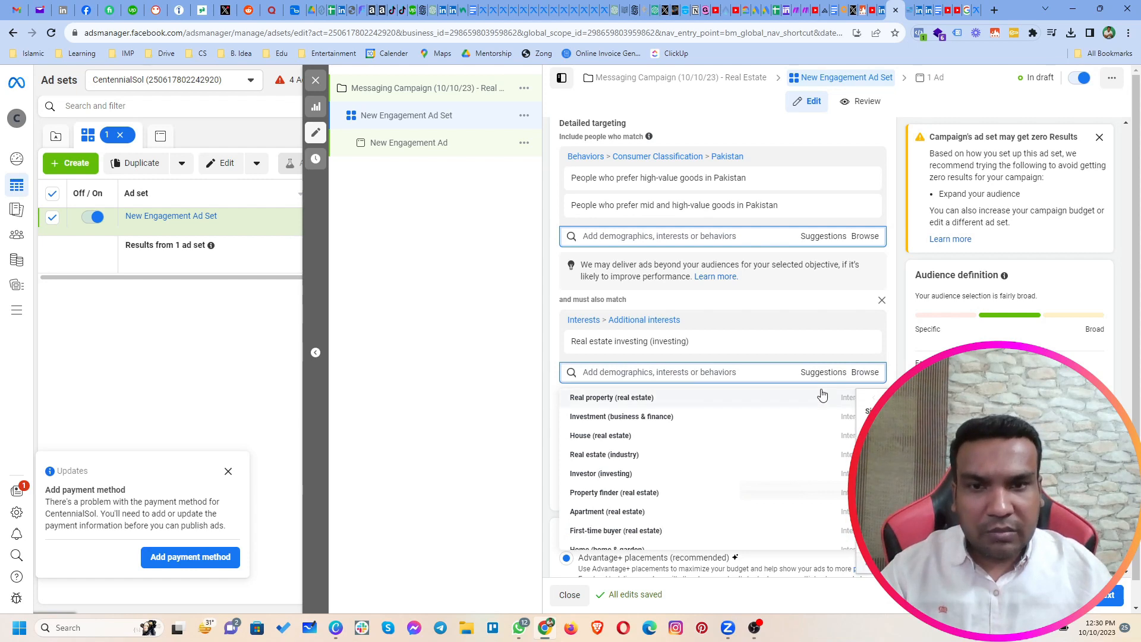
pyautogui.click(676, 419)
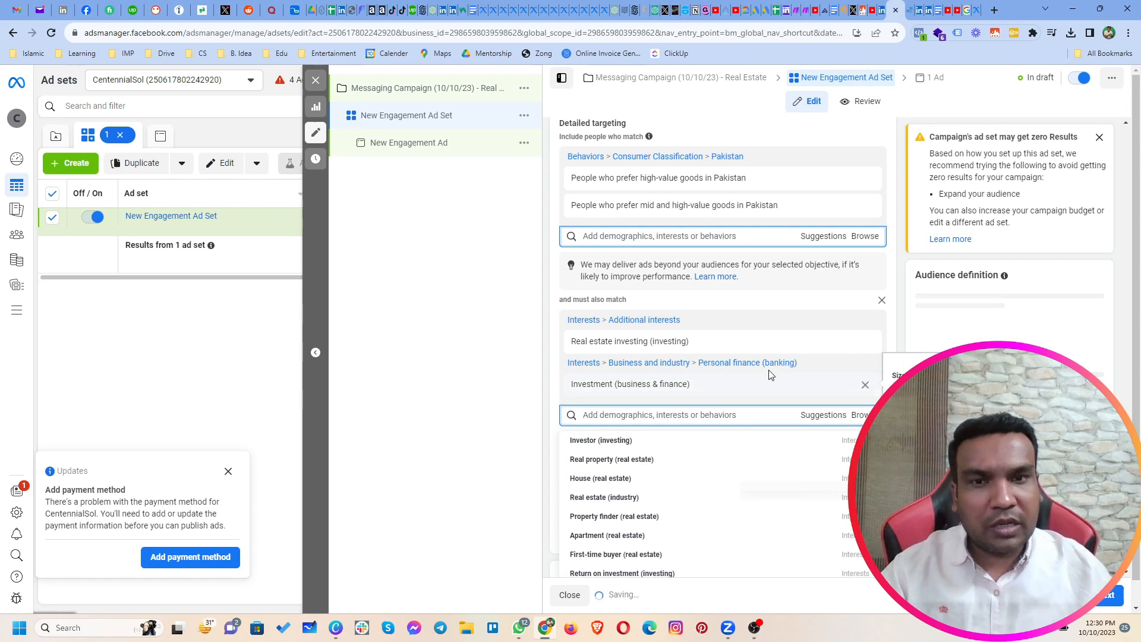
pyautogui.click(808, 419)
pyautogui.click(819, 419)
pyautogui.scroll(-1, 896, 371)
pyautogui.scroll(-1, 898, 375)
pyautogui.scroll(-2, 761, 382)
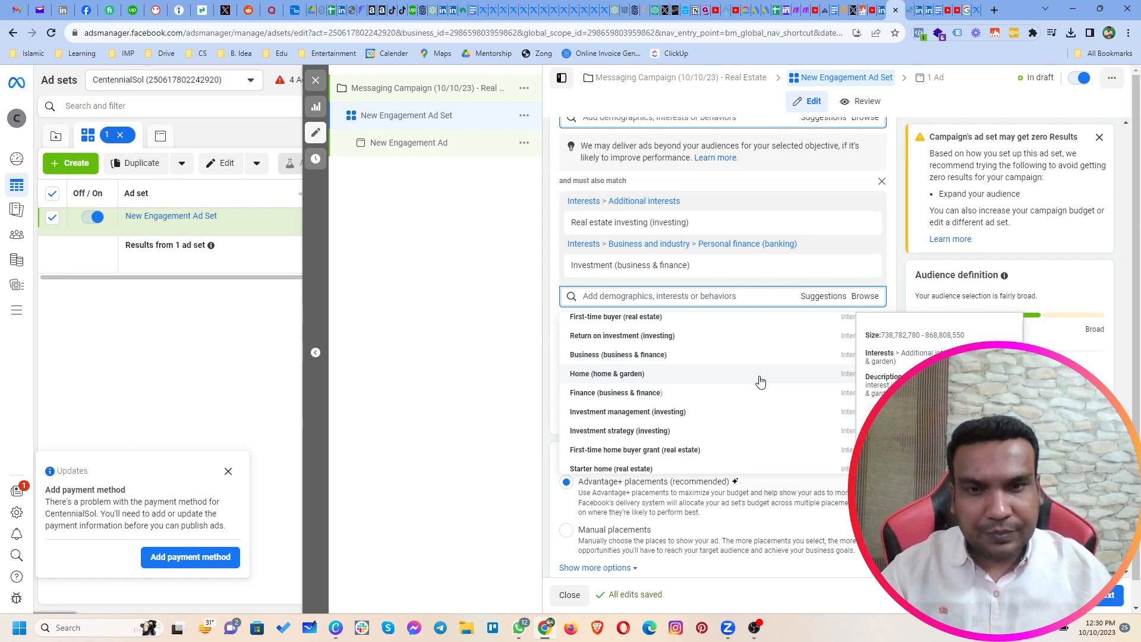
pyautogui.scroll(-2, 752, 395)
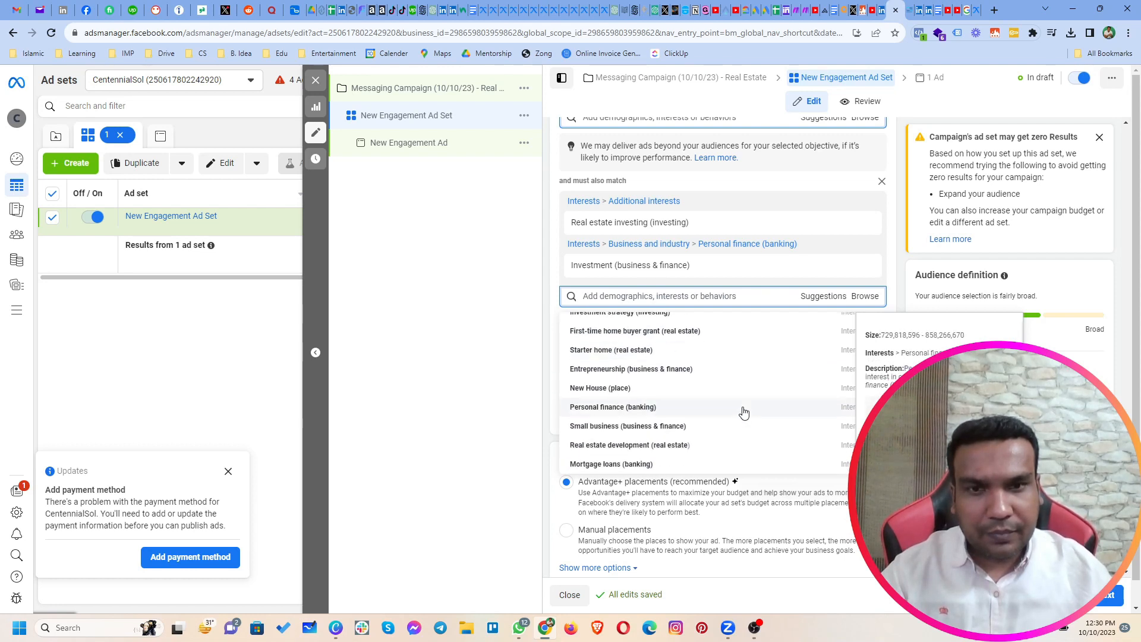
pyautogui.scroll(-1, 745, 412)
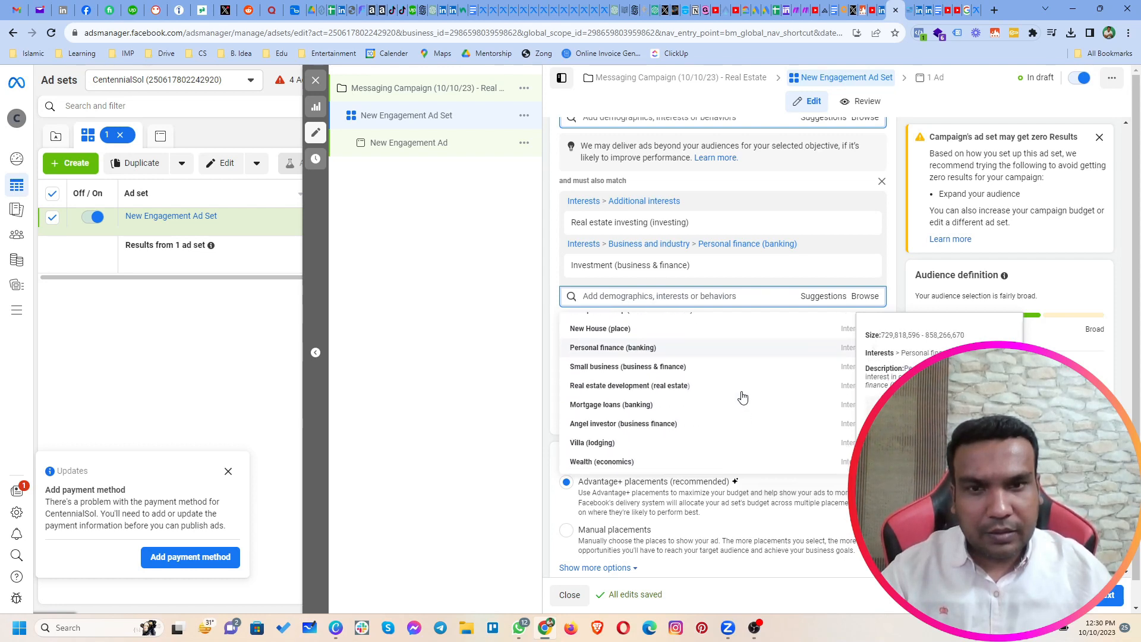
# Step: Search "real estate" to add the must-also-match interest "Real estate development (real estate)", and remove "Investment (business & finance)"
pyautogui.click(690, 300)
pyautogui.write('real estate')
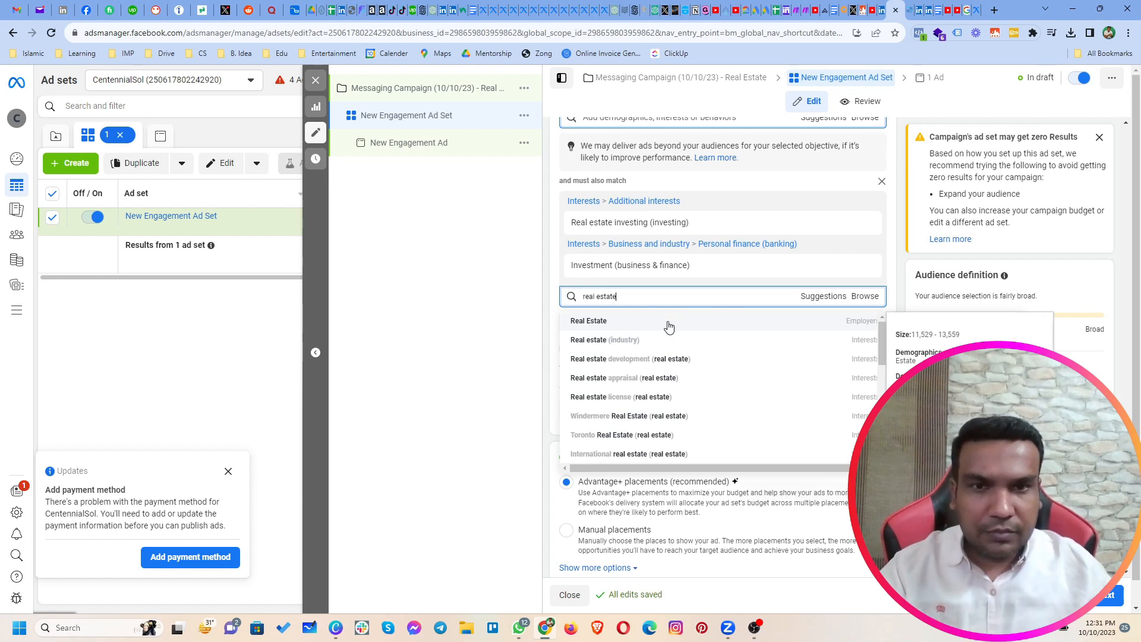
pyautogui.click(654, 359)
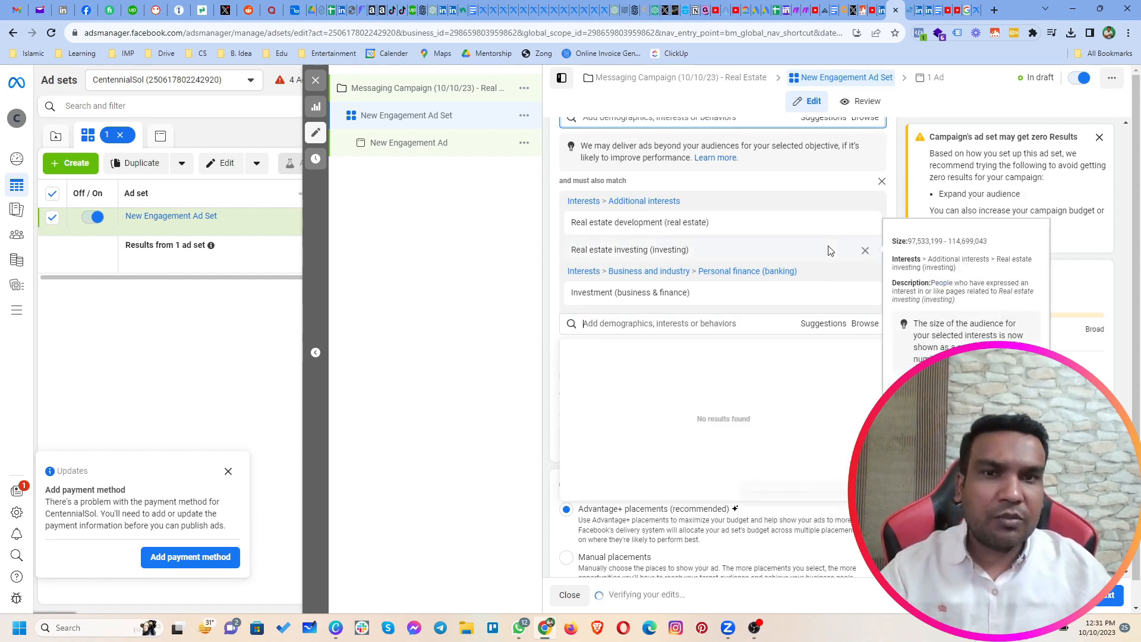
pyautogui.click(865, 292)
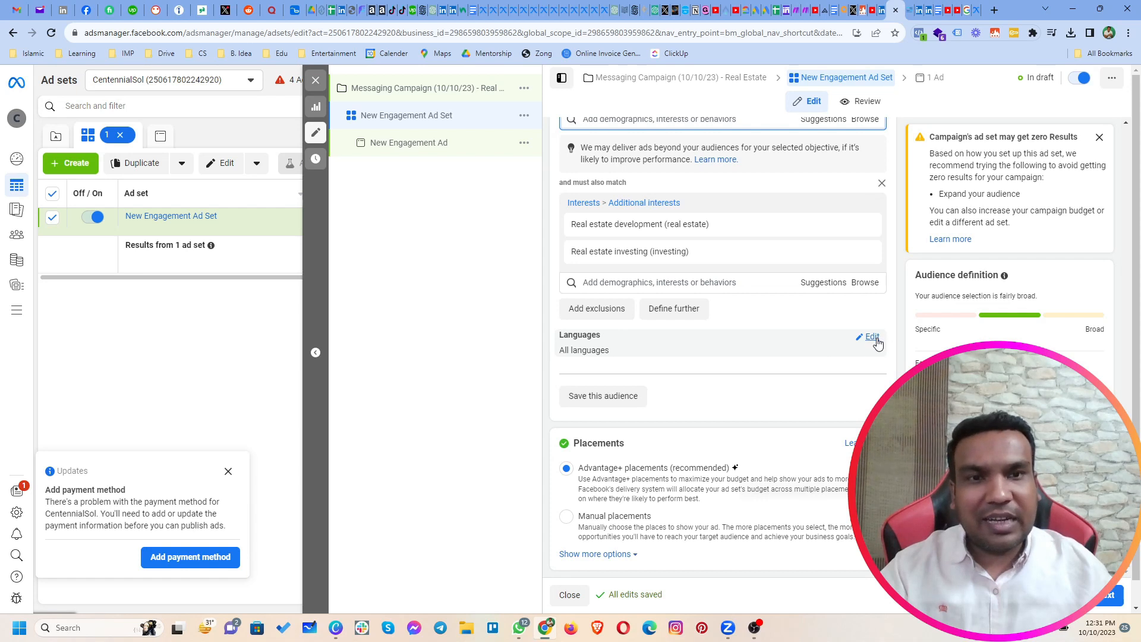
# Step: Restrict the audience's language to English (All)
pyautogui.click(873, 339)
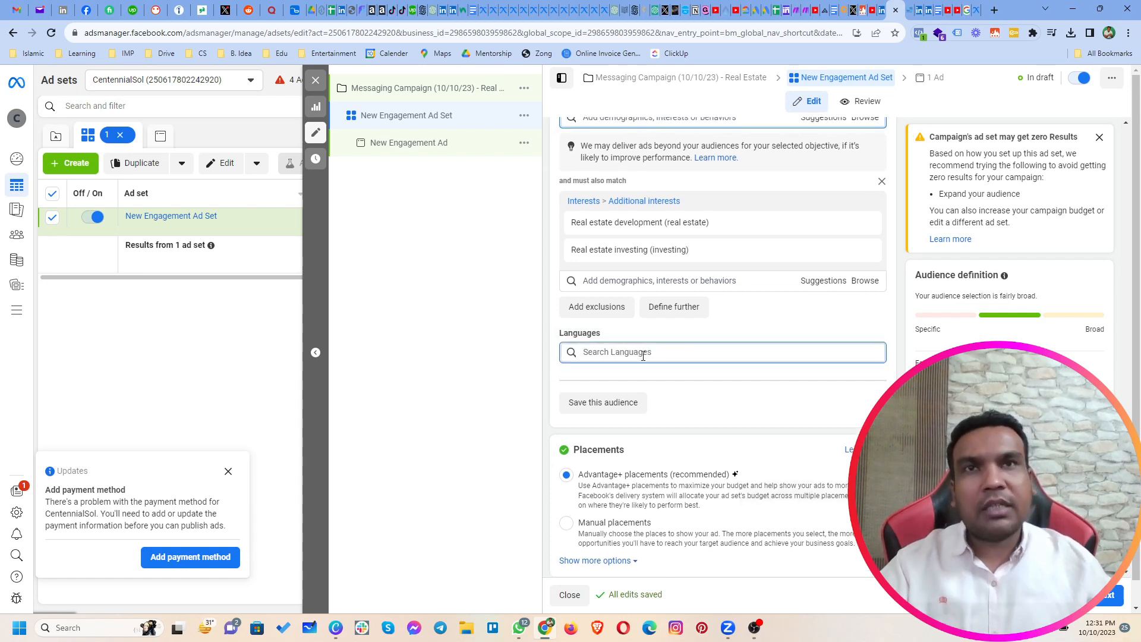
pyautogui.write('en')
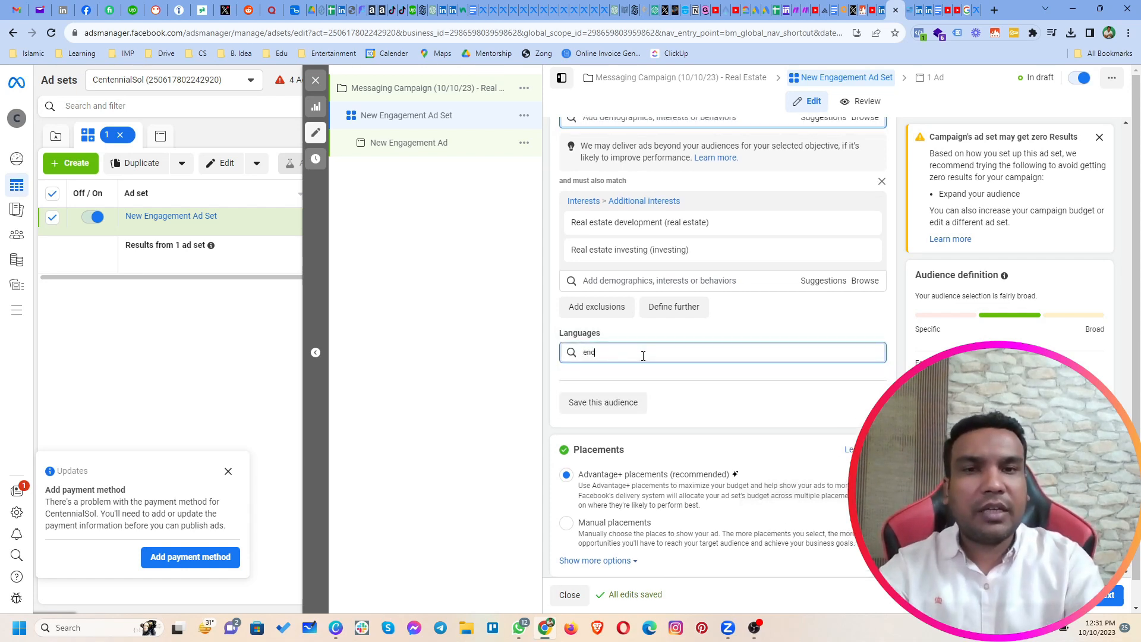
pyautogui.press('Return')
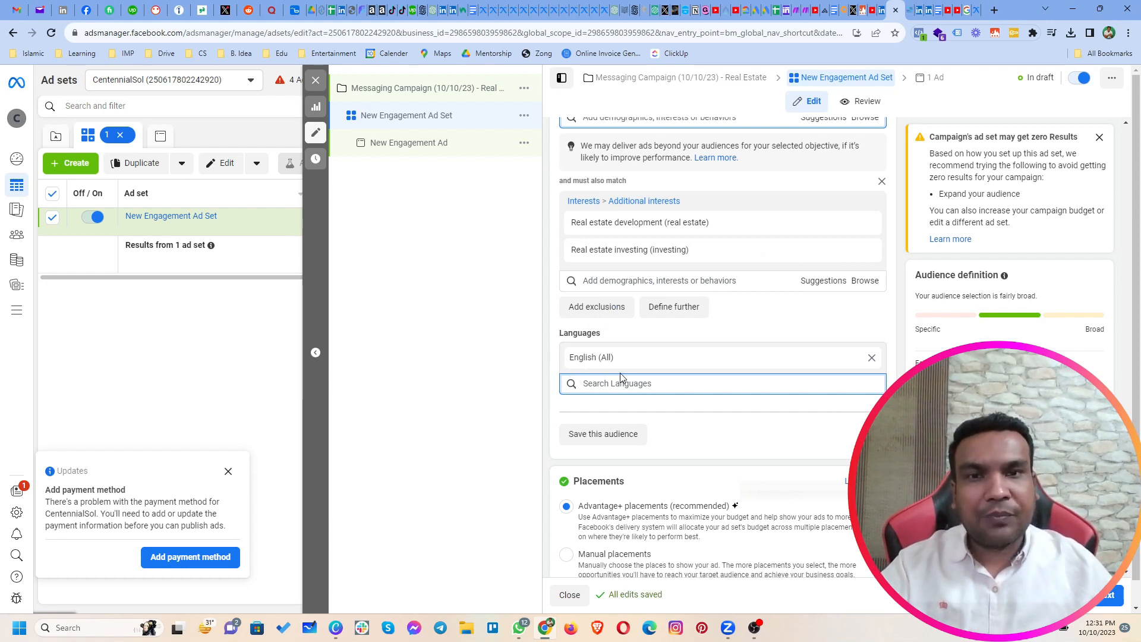
# Step: Save the audience under the name "High Value Pakistani People Interested in Real Estate"
pyautogui.click(591, 435)
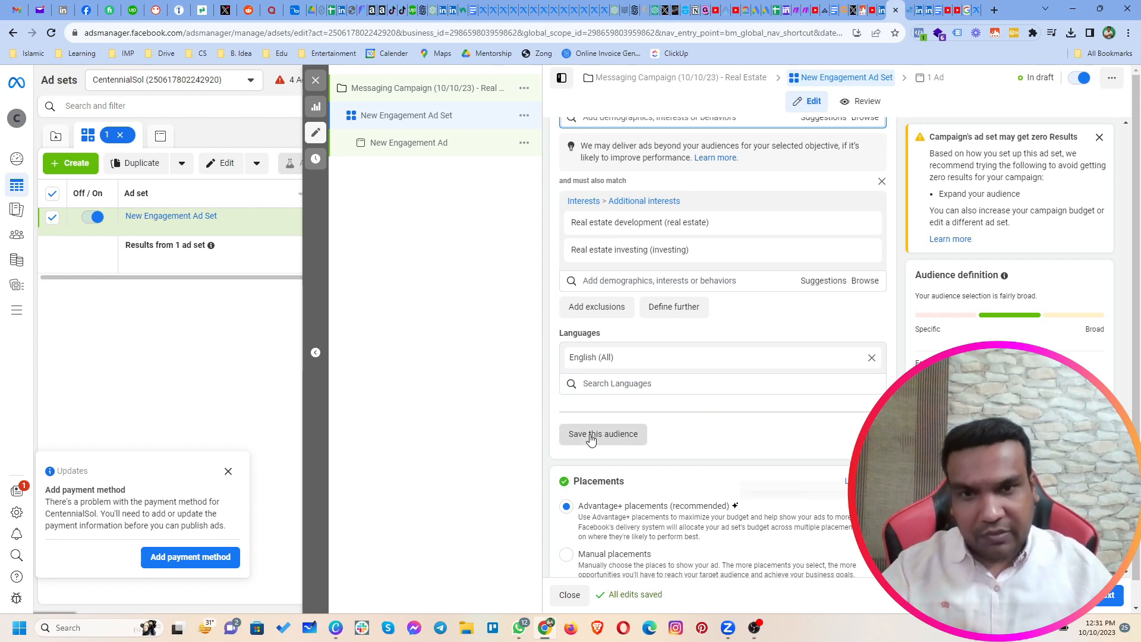
pyautogui.moveTo(592, 232); pyautogui.dragTo(494, 245)
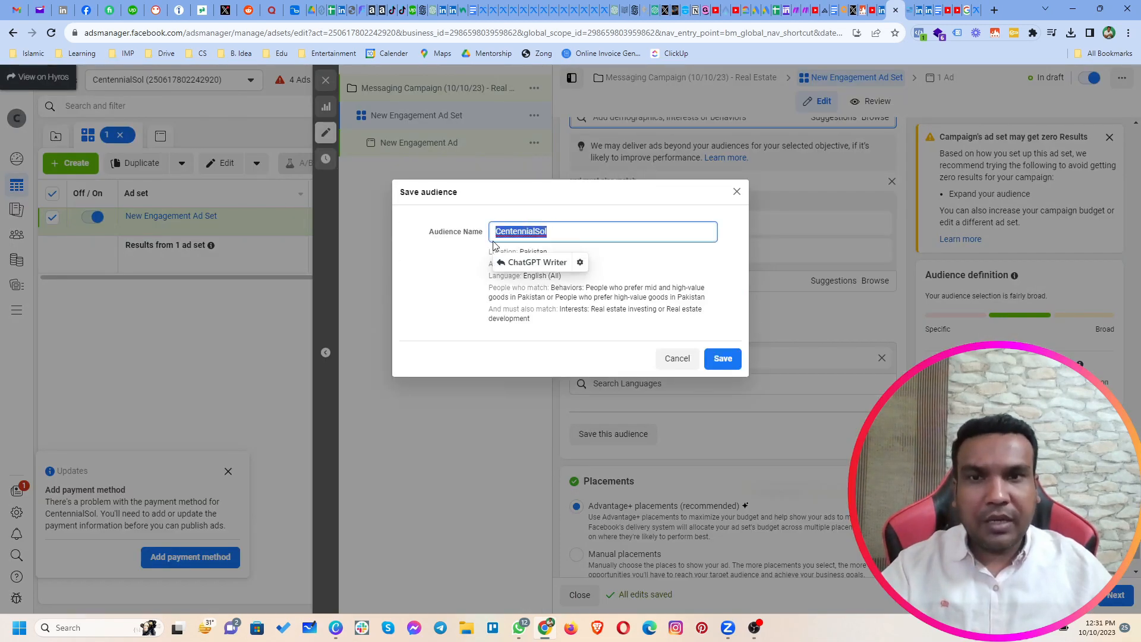
pyautogui.write('P')
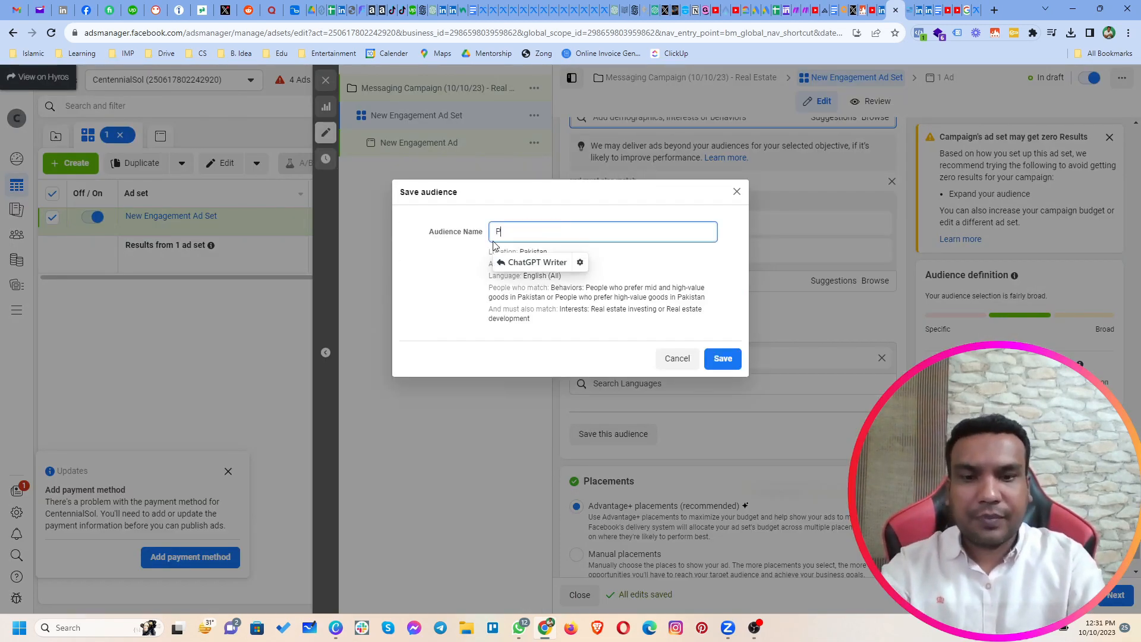
pyautogui.write('akistani People Interested in Real Estate')
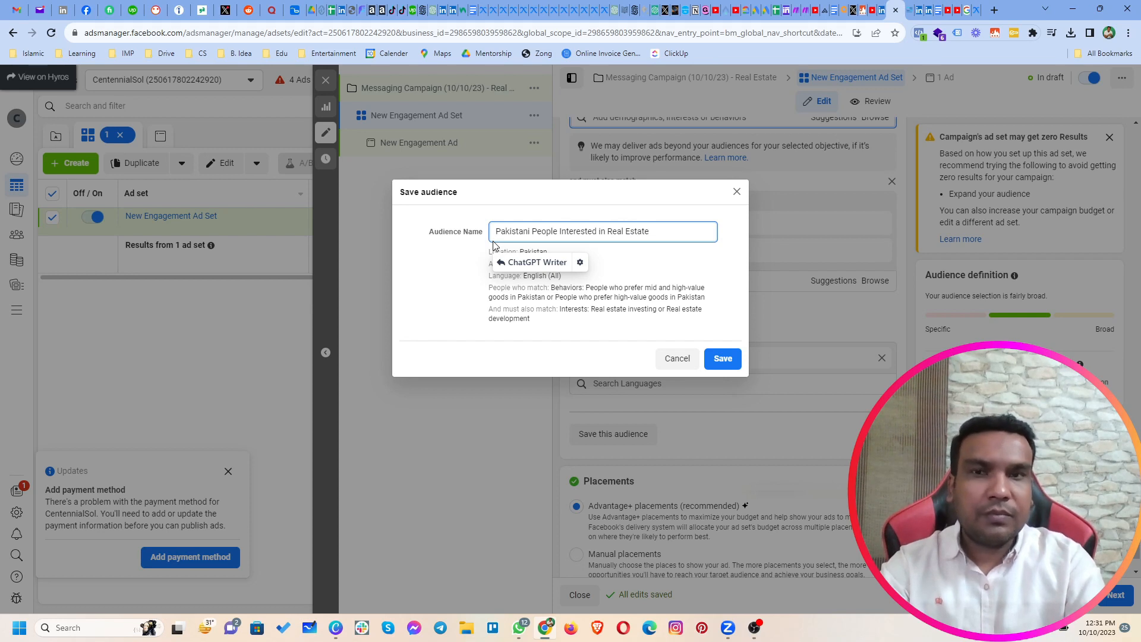
pyautogui.write('High Value')
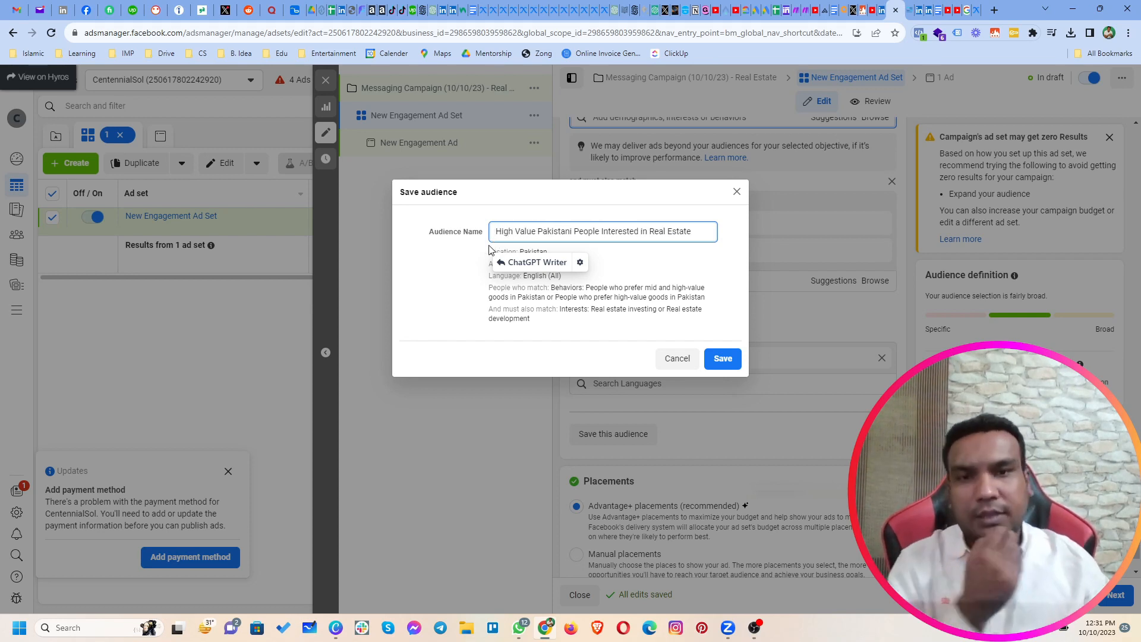
pyautogui.click(725, 359)
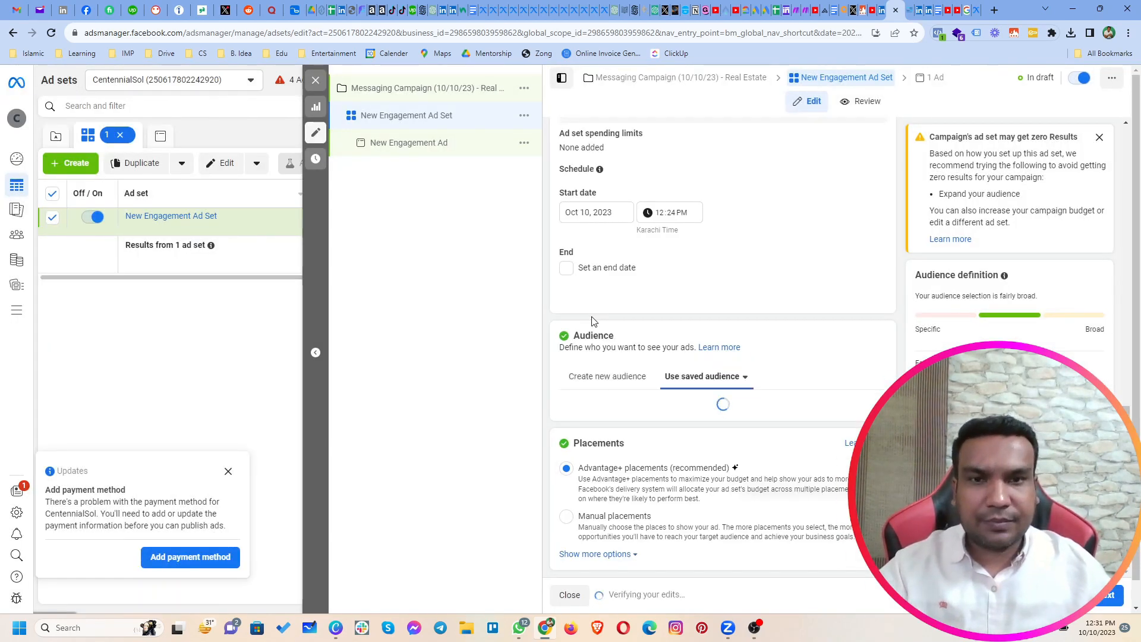
# Step: Switch the ad set to manual placements and limit the devices to Mobile by excluding Desktop
pyautogui.click(618, 522)
pyautogui.scroll(-3, 710, 516)
pyautogui.moveTo(594, 391)
pyautogui.click(871, 386)
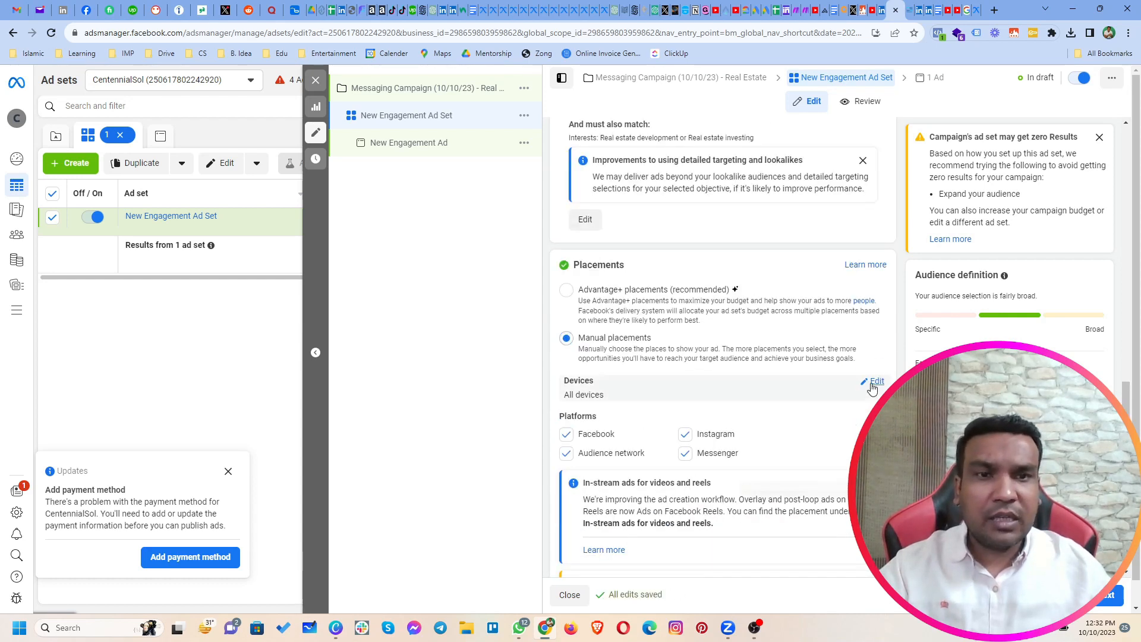
pyautogui.click(645, 403)
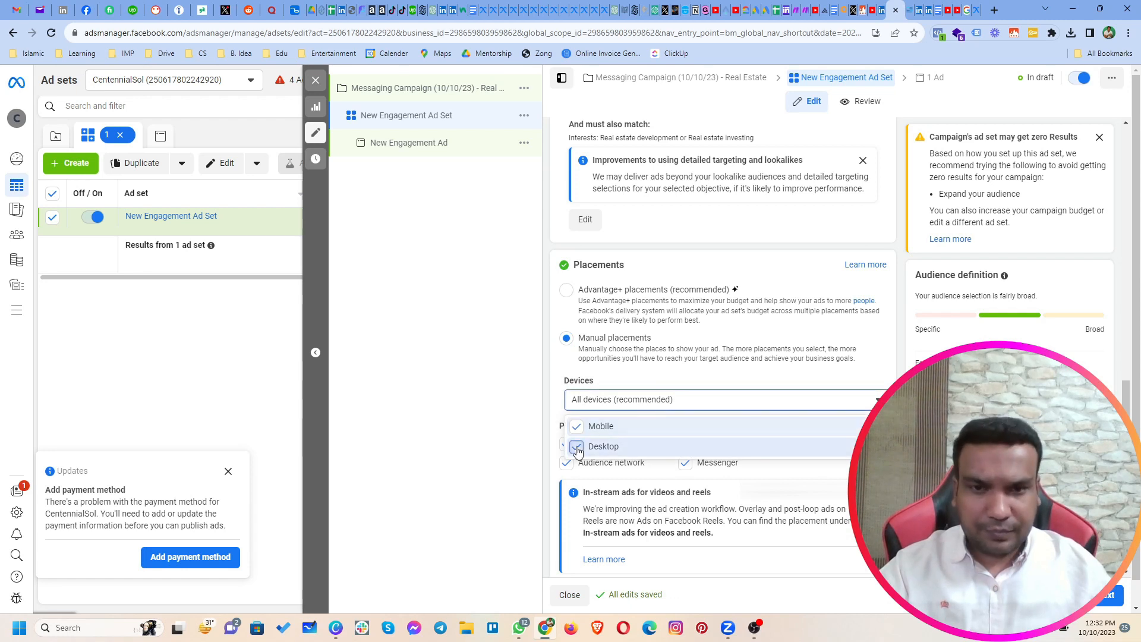
pyautogui.click(577, 447)
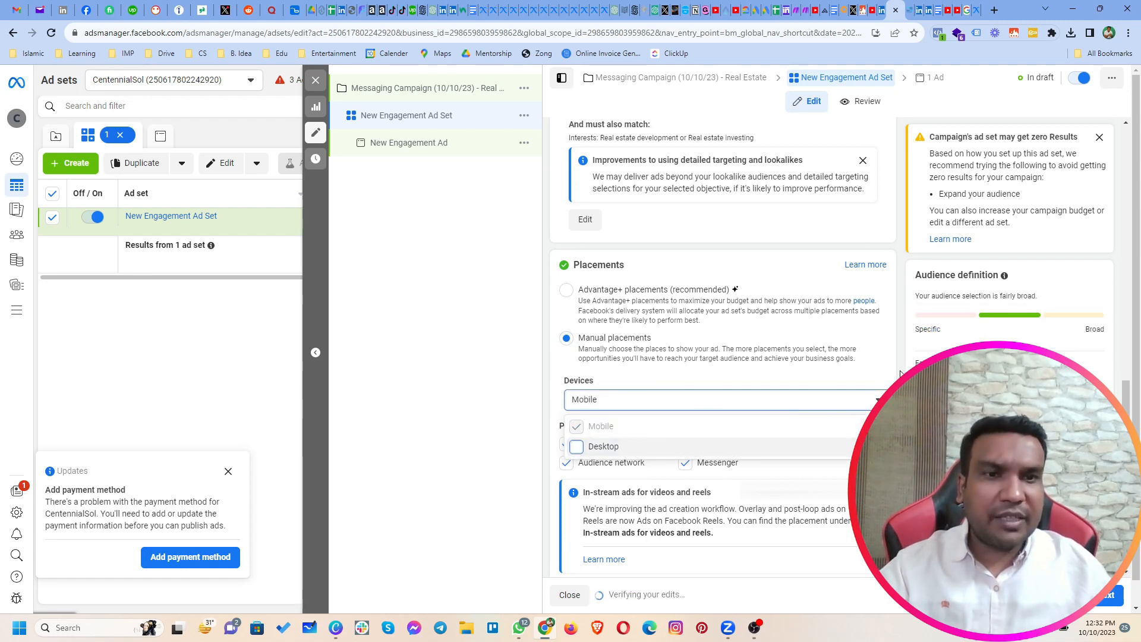
pyautogui.click(902, 375)
# Step: Exclude Audience network and Messenger from the placement platforms
pyautogui.scroll(-6, 901, 373)
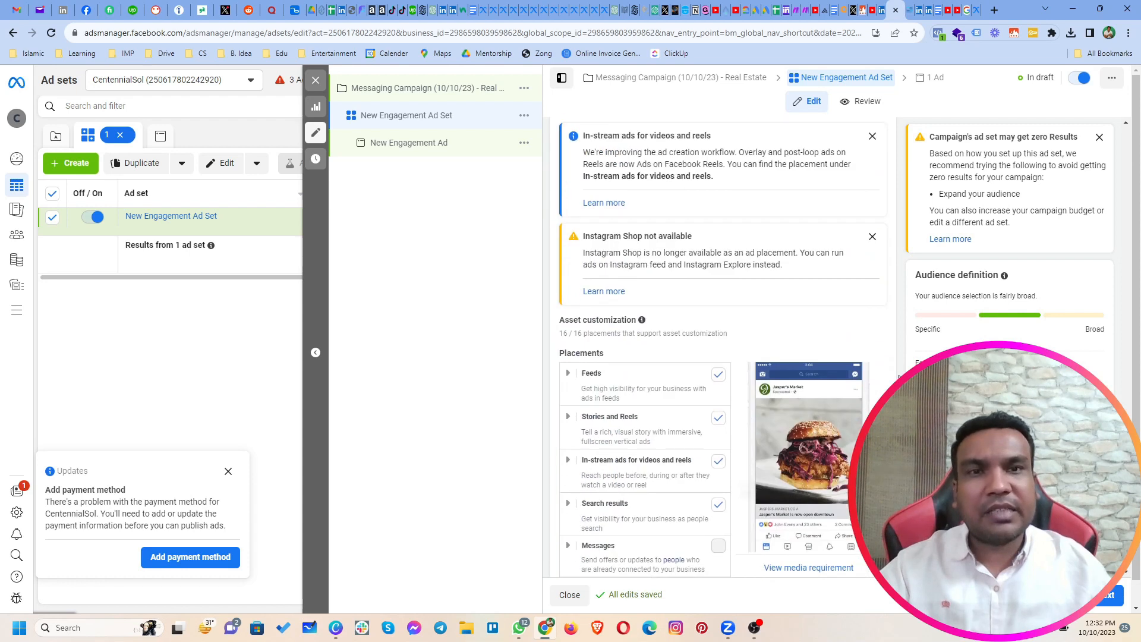
pyautogui.scroll(2, 776, 361)
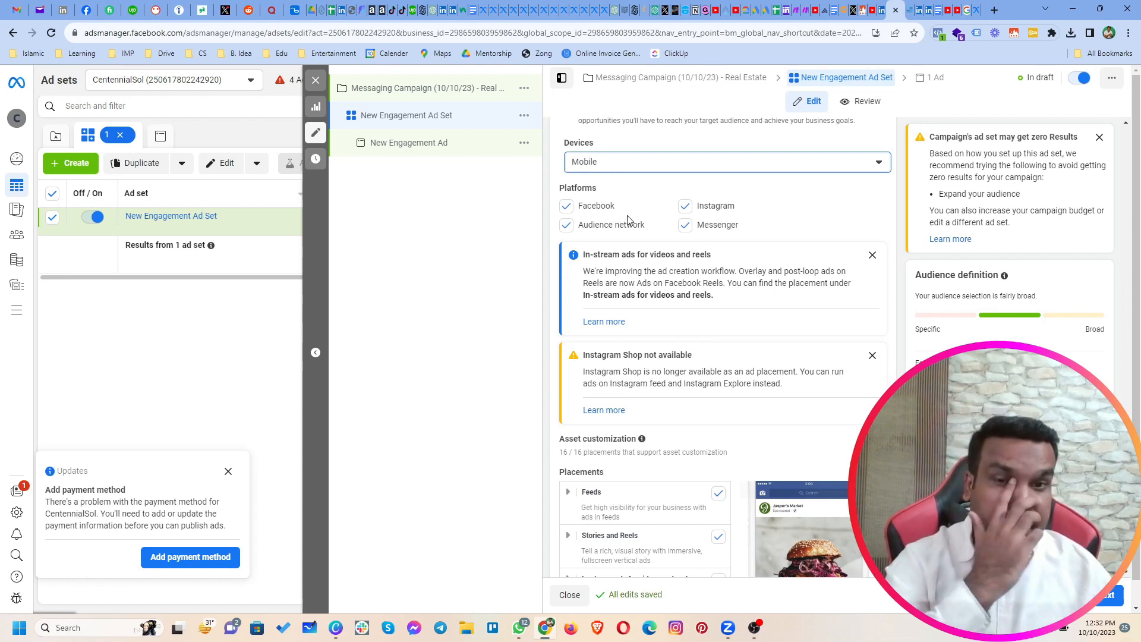
pyautogui.click(571, 230)
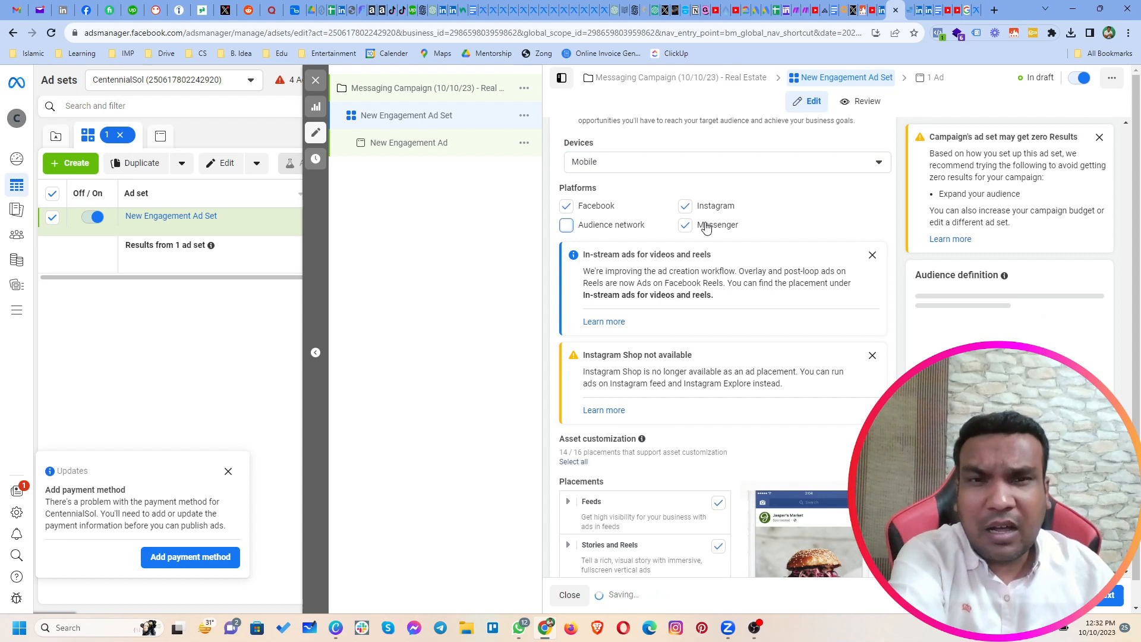
pyautogui.click(687, 228)
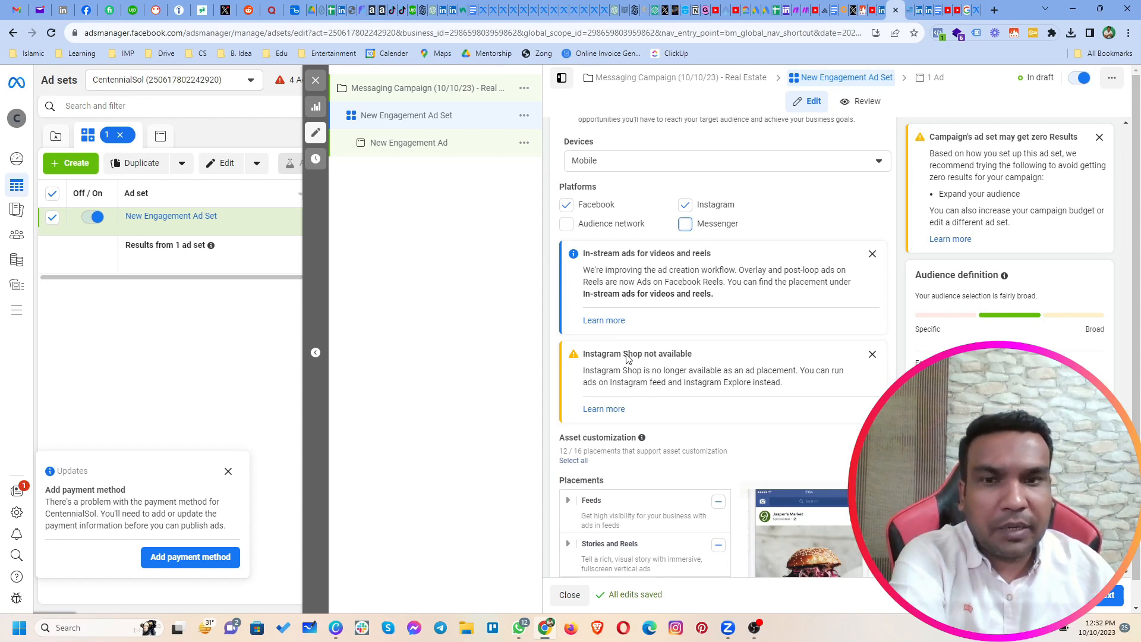
# Step: Exclude Facebook video feeds, Instagram Explore and Instagram Explore home from the Feeds placements
pyautogui.scroll(-3, 626, 356)
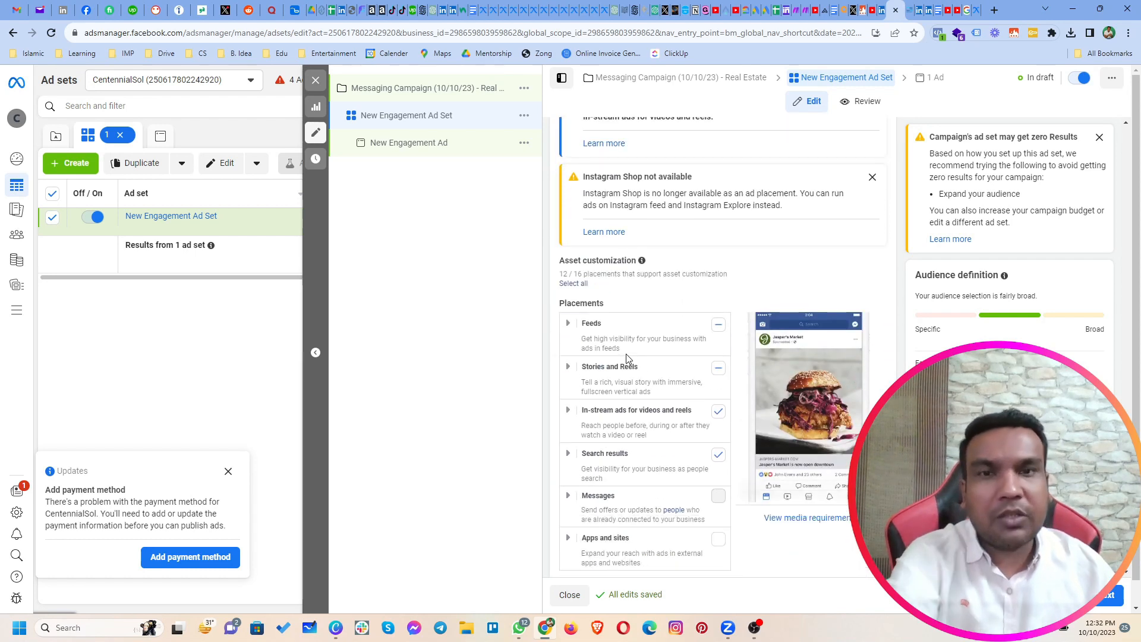
pyautogui.click(568, 327)
pyautogui.scroll(-2, 602, 292)
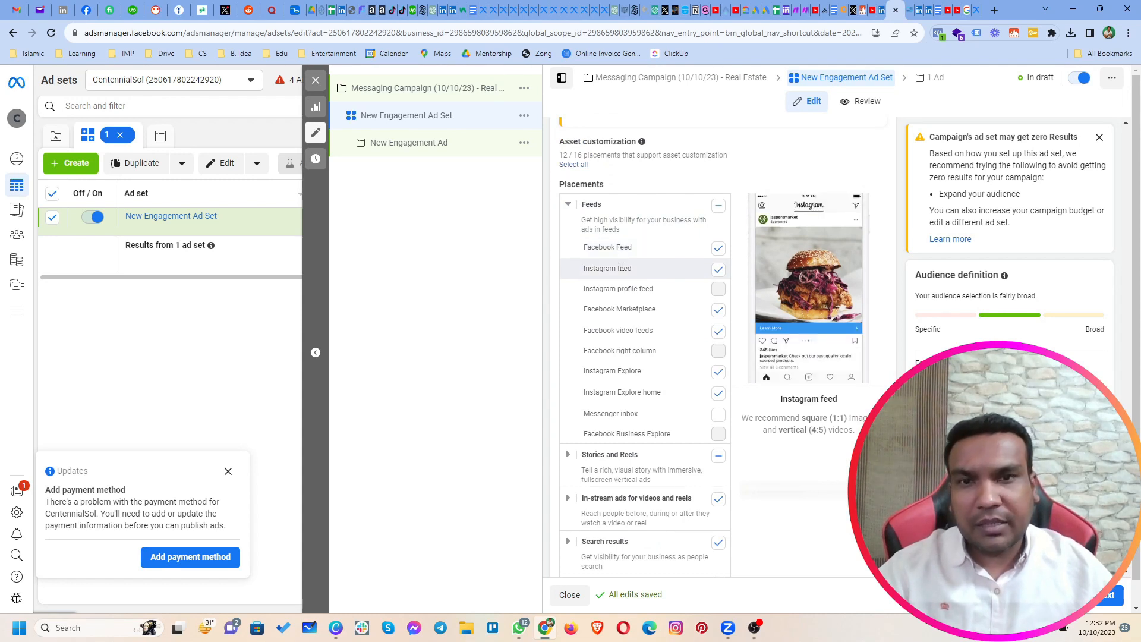
pyautogui.click(718, 331)
pyautogui.click(718, 371)
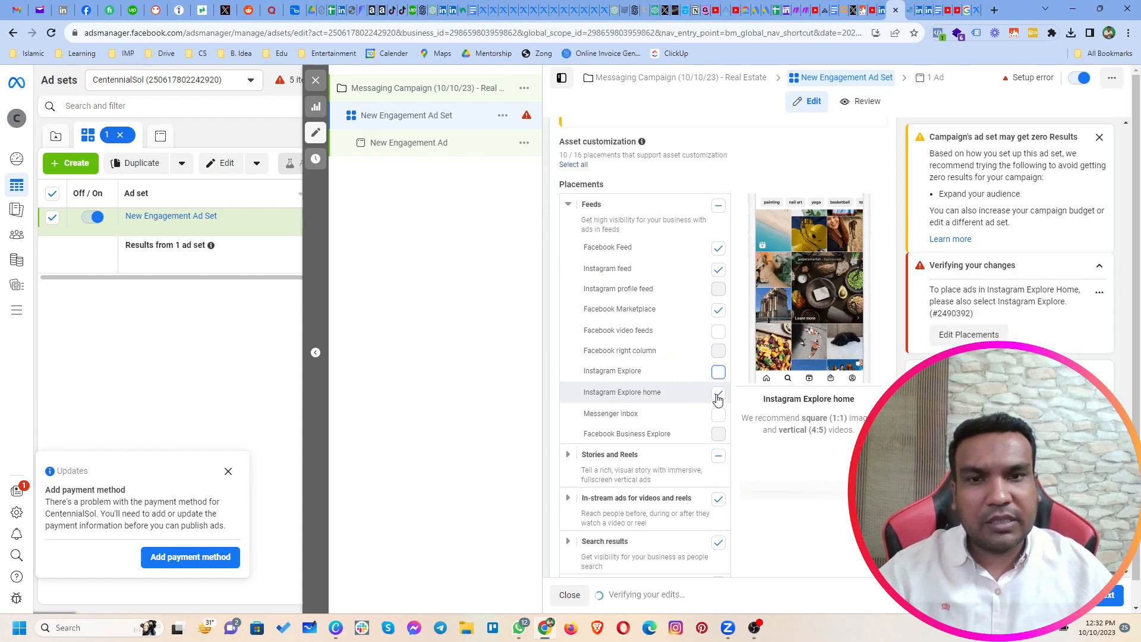
pyautogui.click(718, 394)
# Step: Exclude the Facebook Reels, in-stream ads for videos and reels, and search results placements, and remove Instagram from the platforms
pyautogui.scroll(-2, 681, 390)
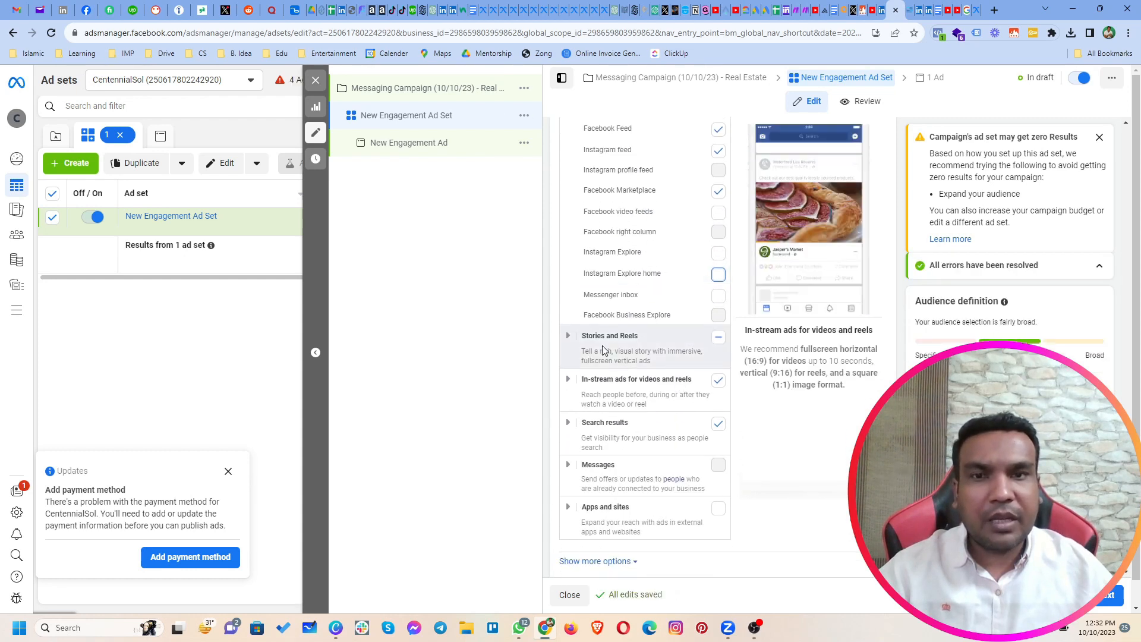
pyautogui.click(568, 336)
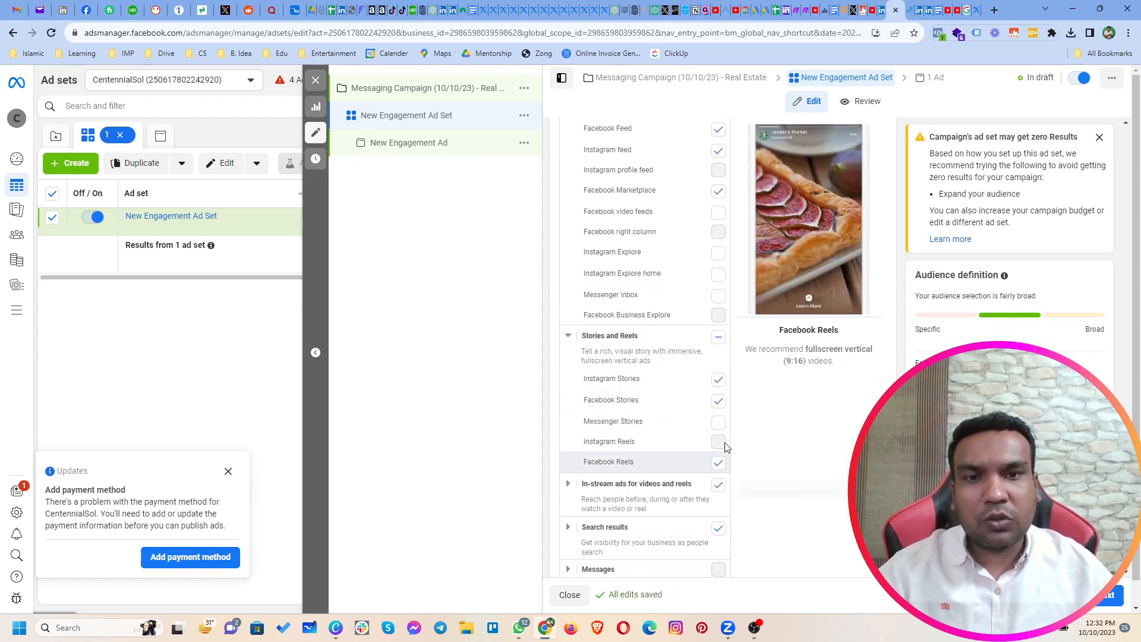
pyautogui.scroll(-2, 693, 404)
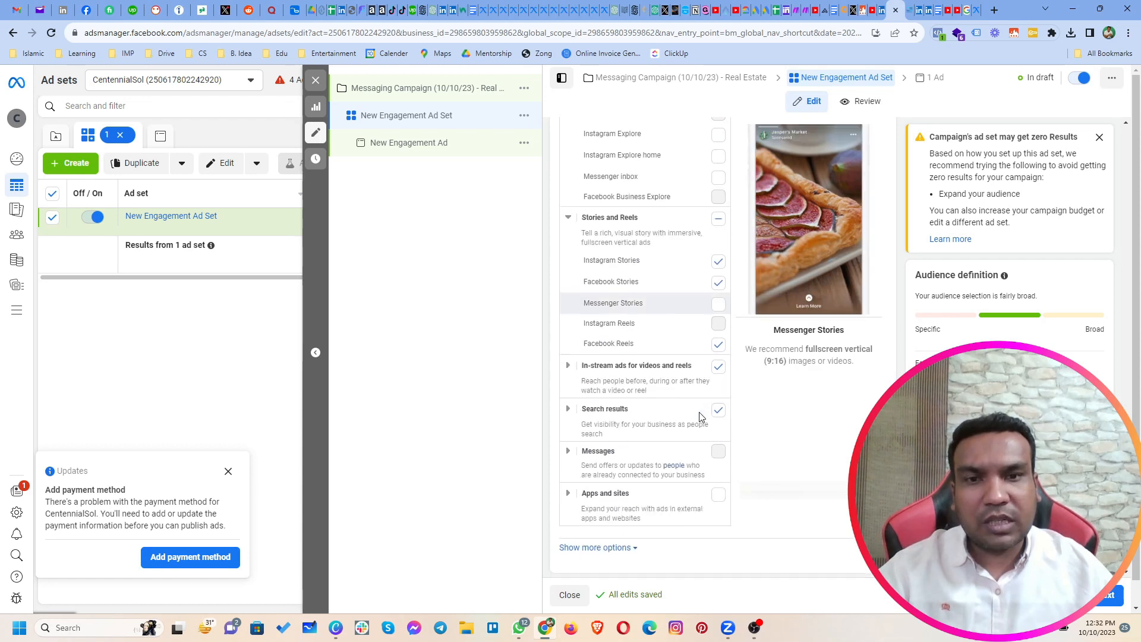
pyautogui.click(719, 366)
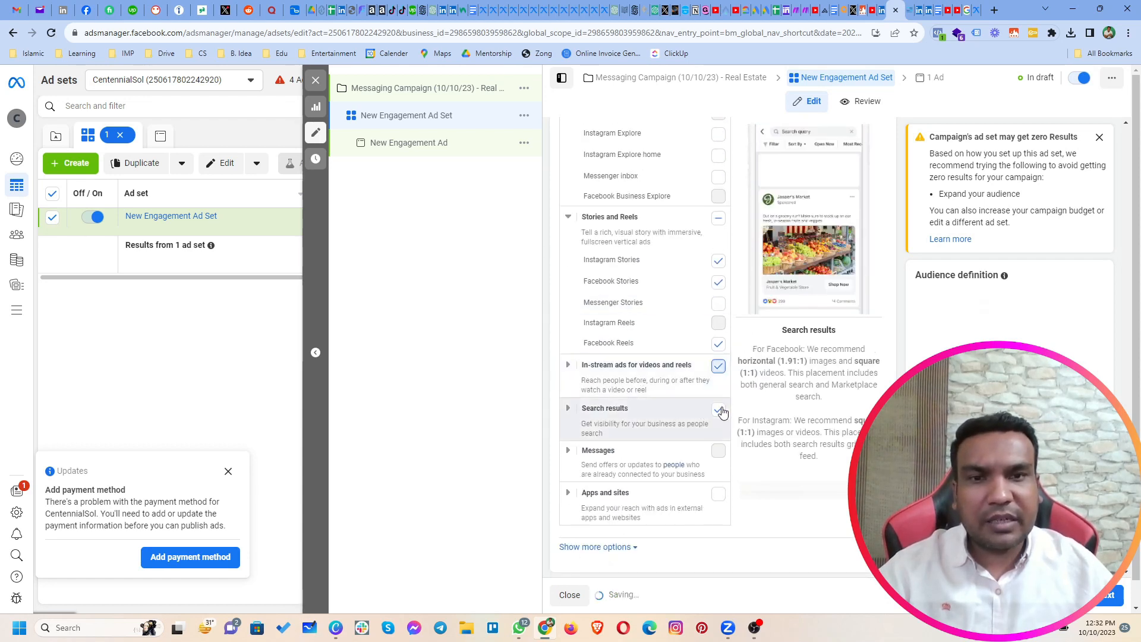
pyautogui.click(718, 409)
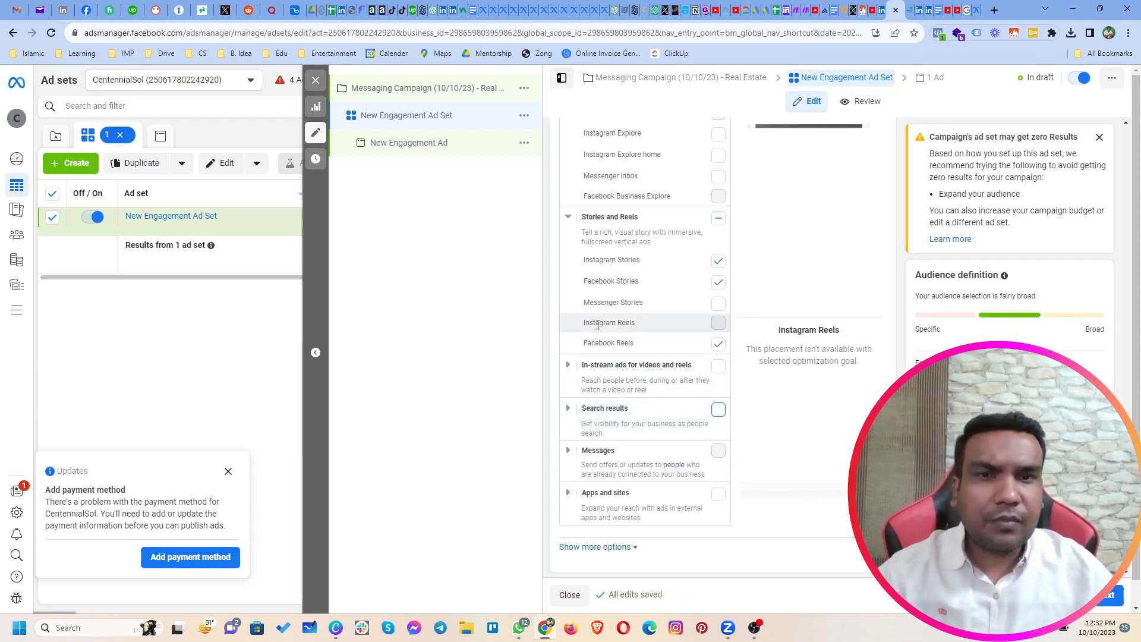
pyautogui.click(718, 346)
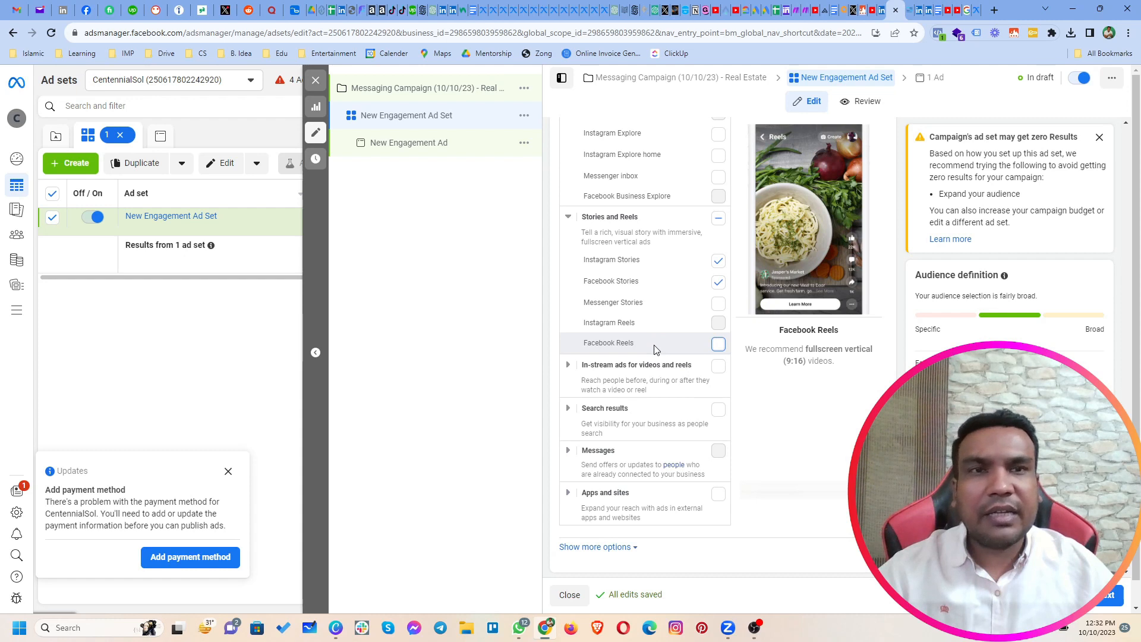
pyautogui.scroll(10, 656, 349)
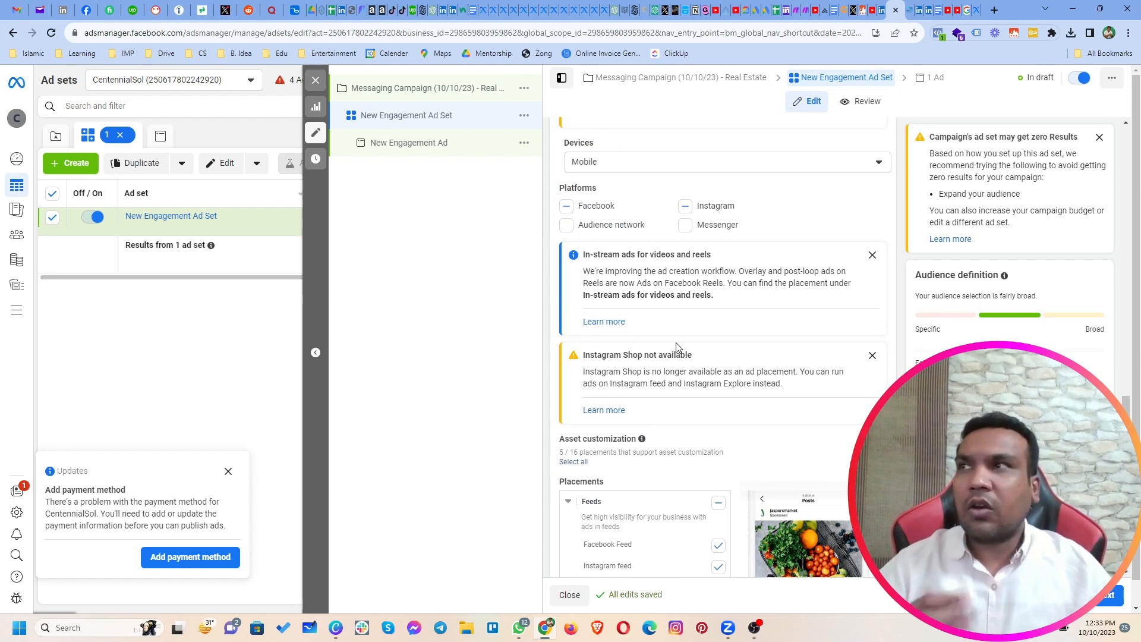
pyautogui.click(686, 207)
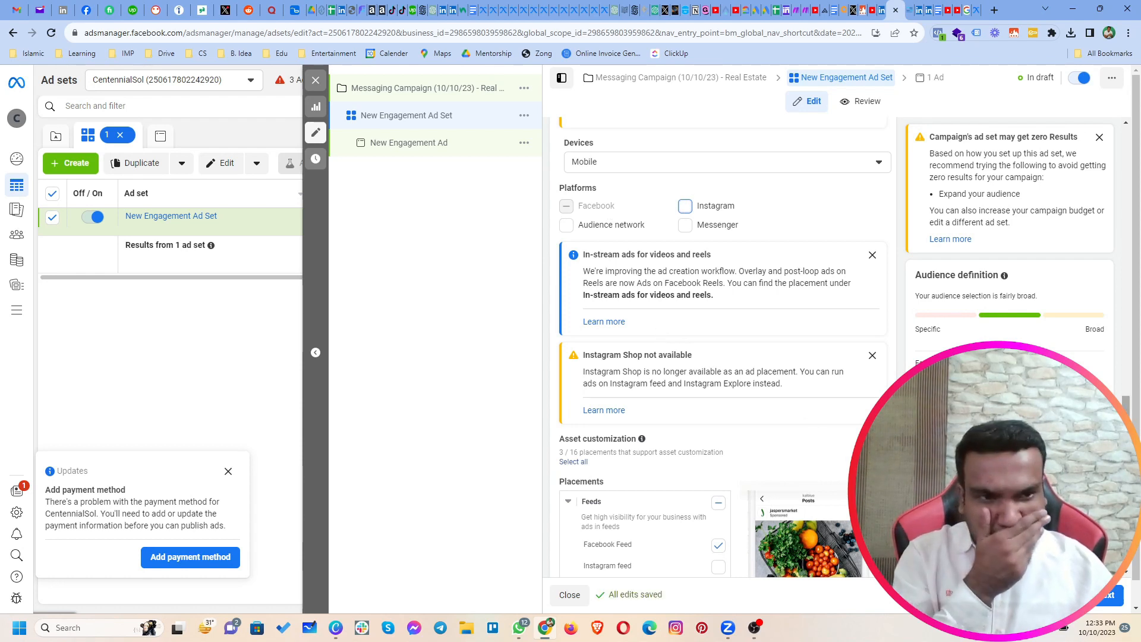
# Step: Rename the ad set as "Pakistan - 30-60 - M/F - Mobile - FB - High Value"
pyautogui.moveTo(1127, 433); pyautogui.dragTo(1134, 122)
pyautogui.click(696, 167)
pyautogui.hotkey('ctrl', 'a')
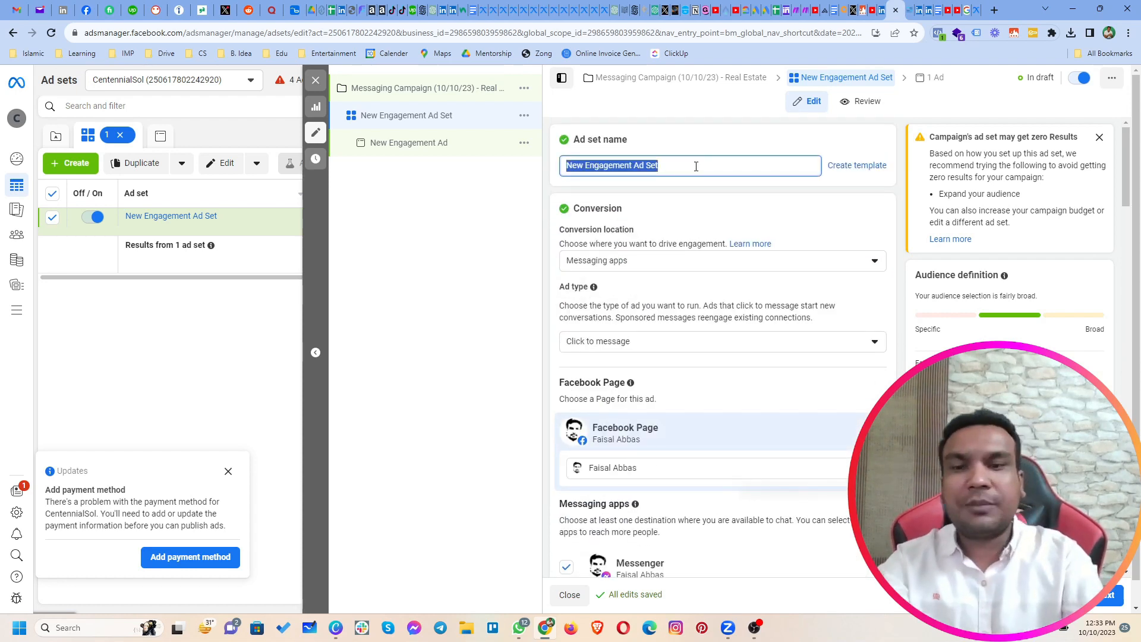
pyautogui.write('Pakistan - 3')
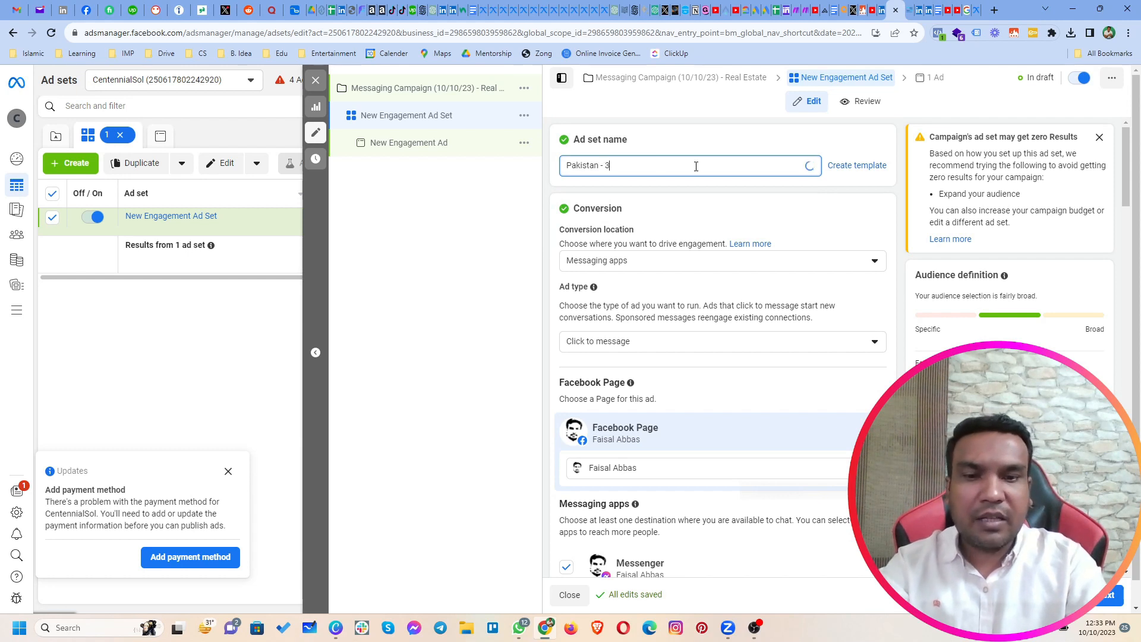
pyautogui.write('0-60')
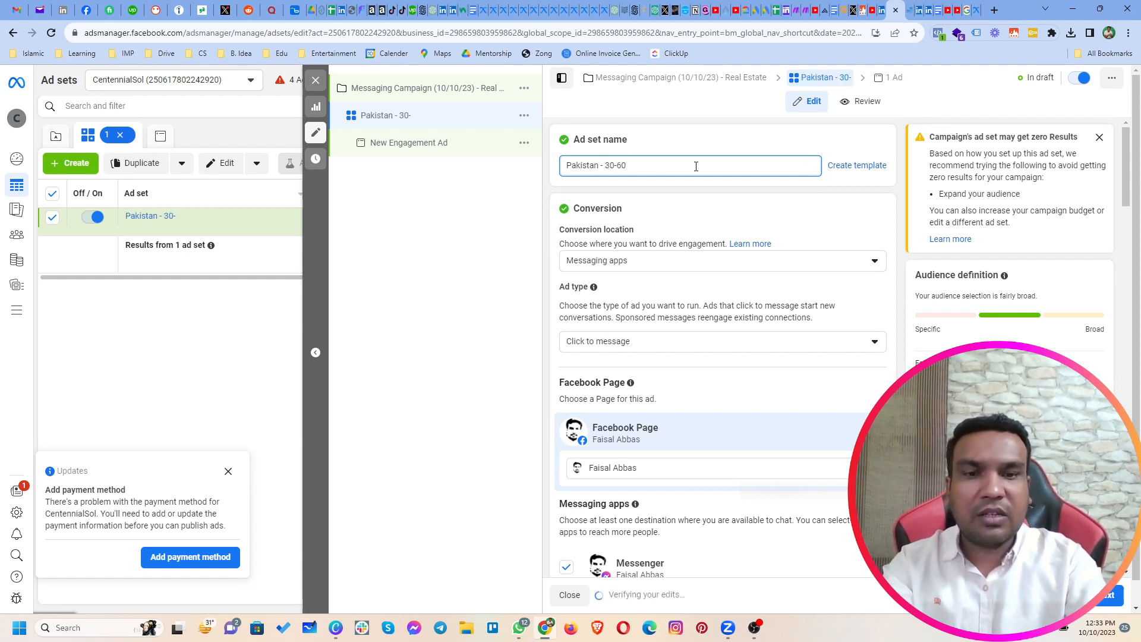
pyautogui.write(' - M/F')
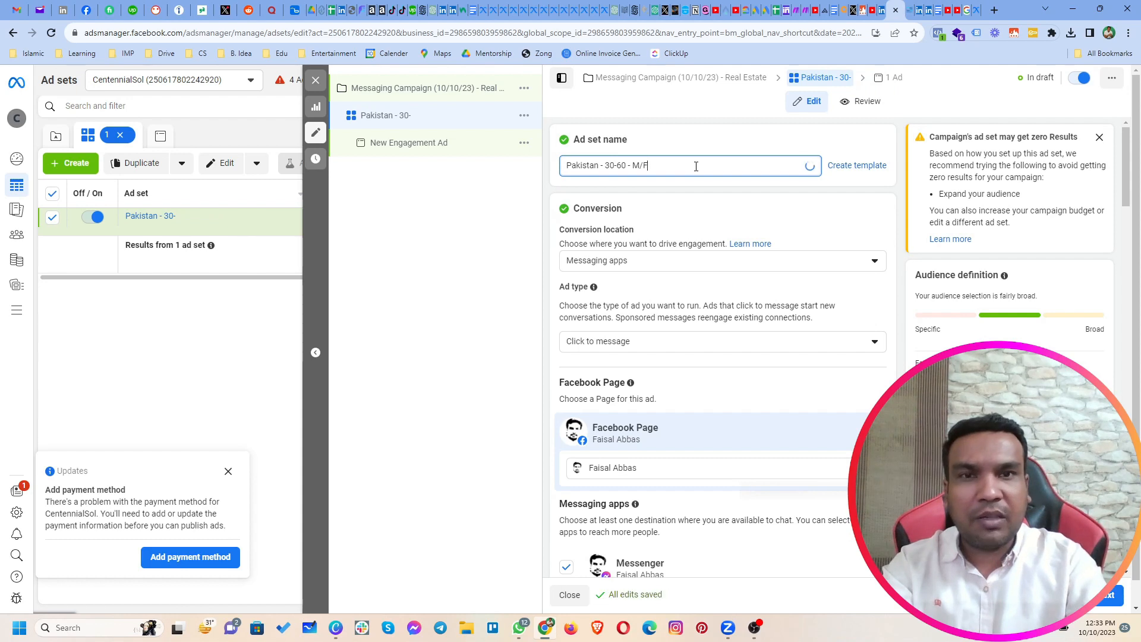
pyautogui.write(' - ')
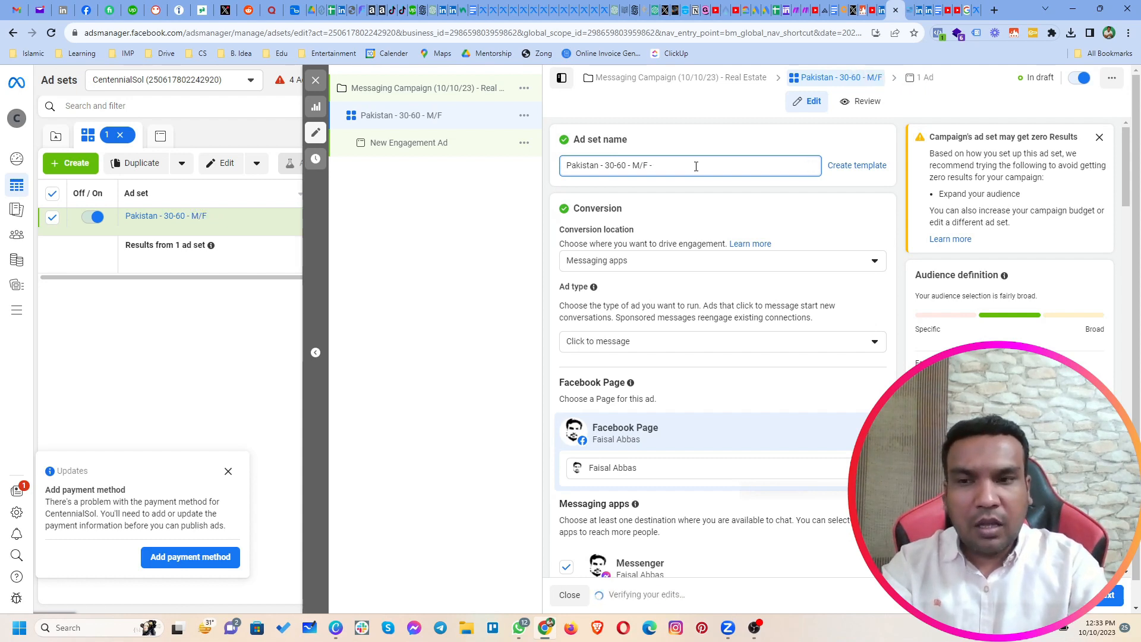
pyautogui.write('Mobile - Faceb')
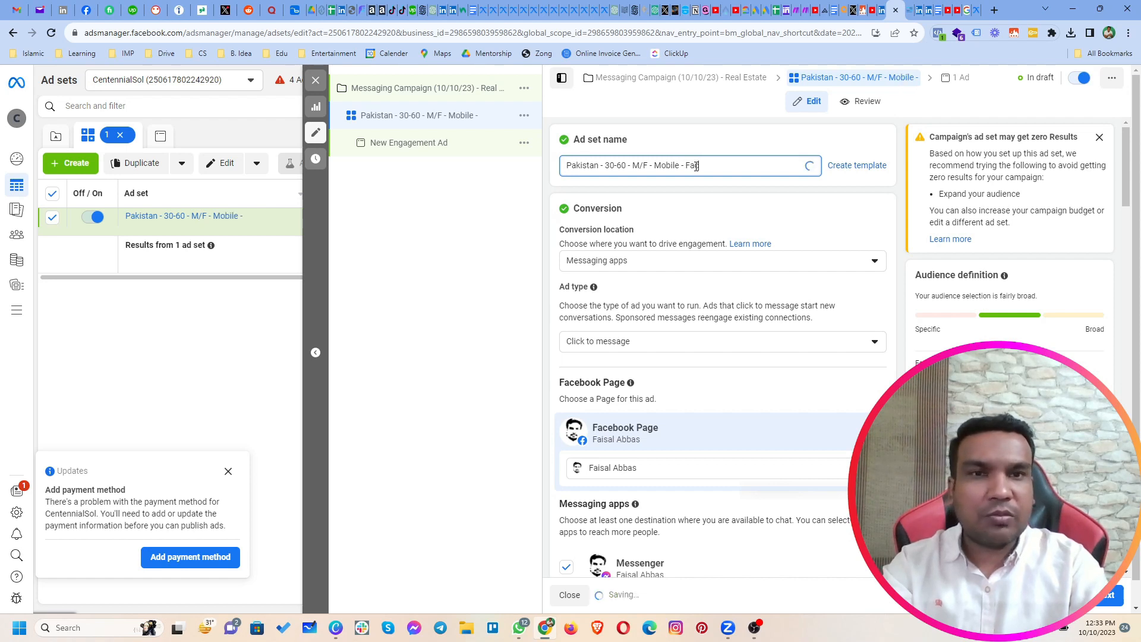
pyautogui.press('BackSpace')
pyautogui.press('BackSpace')
pyautogui.press('BackSpace')
pyautogui.press('BackSpace')
pyautogui.write('B')
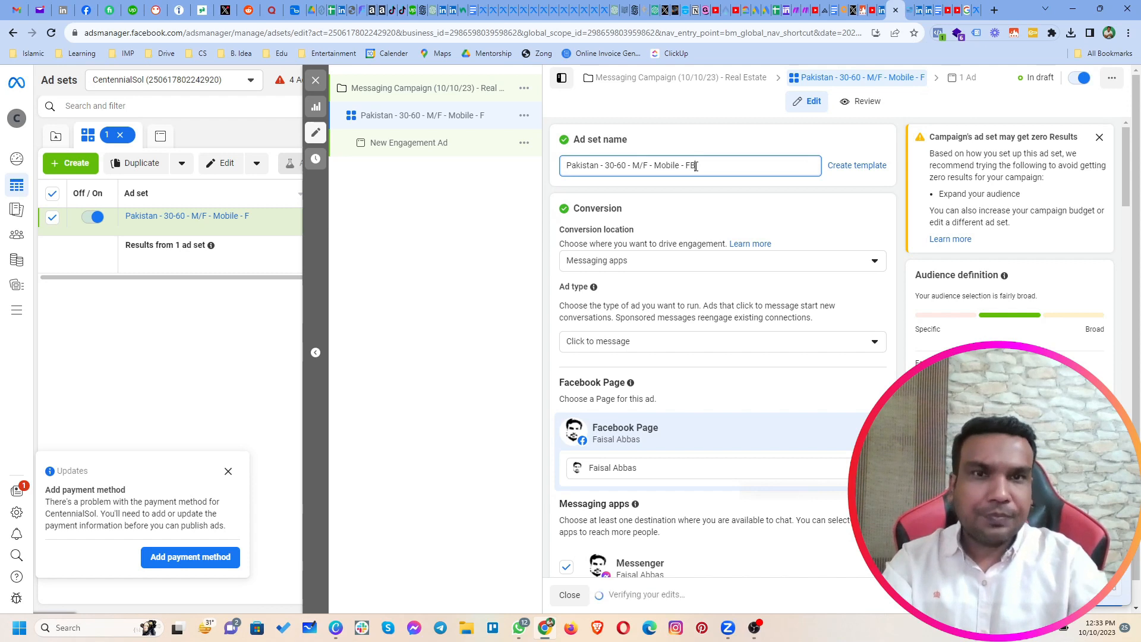
pyautogui.write(' - Hi')
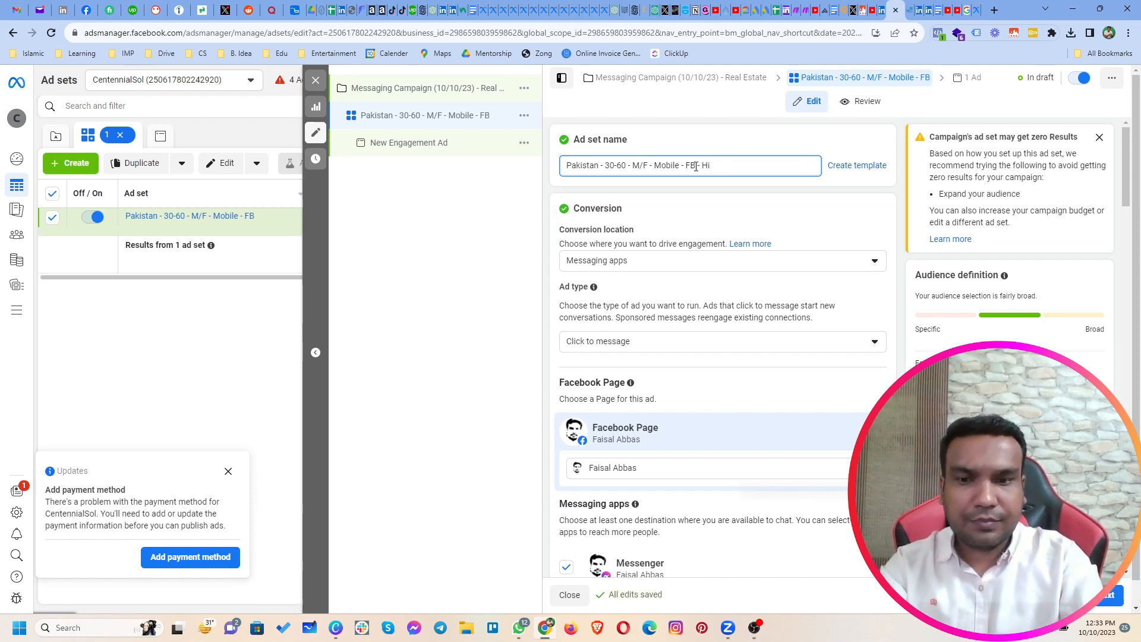
pyautogui.write('fgfh Value')
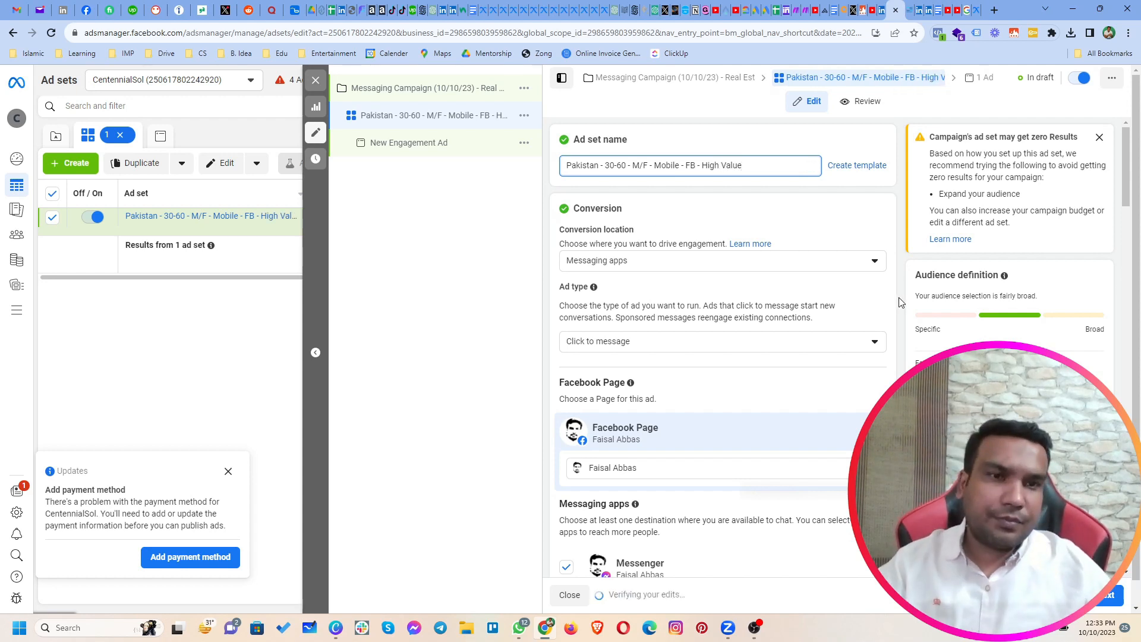
# Step: Show the additional placement options and open the specific mobile devices and operating systems setting for editing, checking the available device choices
pyautogui.scroll(-15, 899, 309)
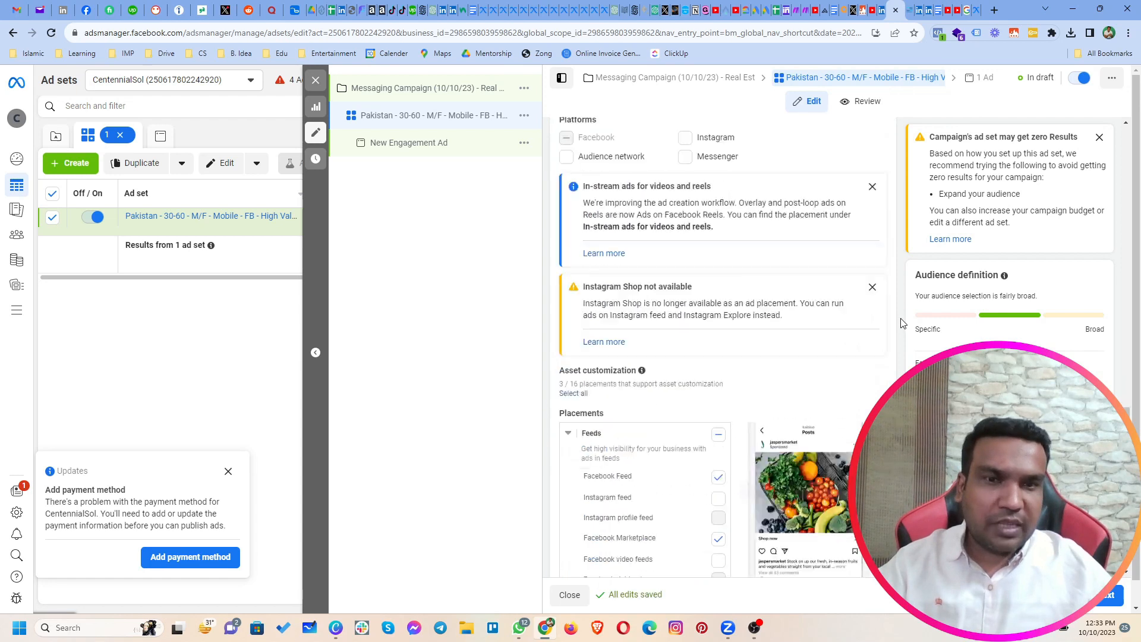
pyautogui.scroll(-8, 900, 323)
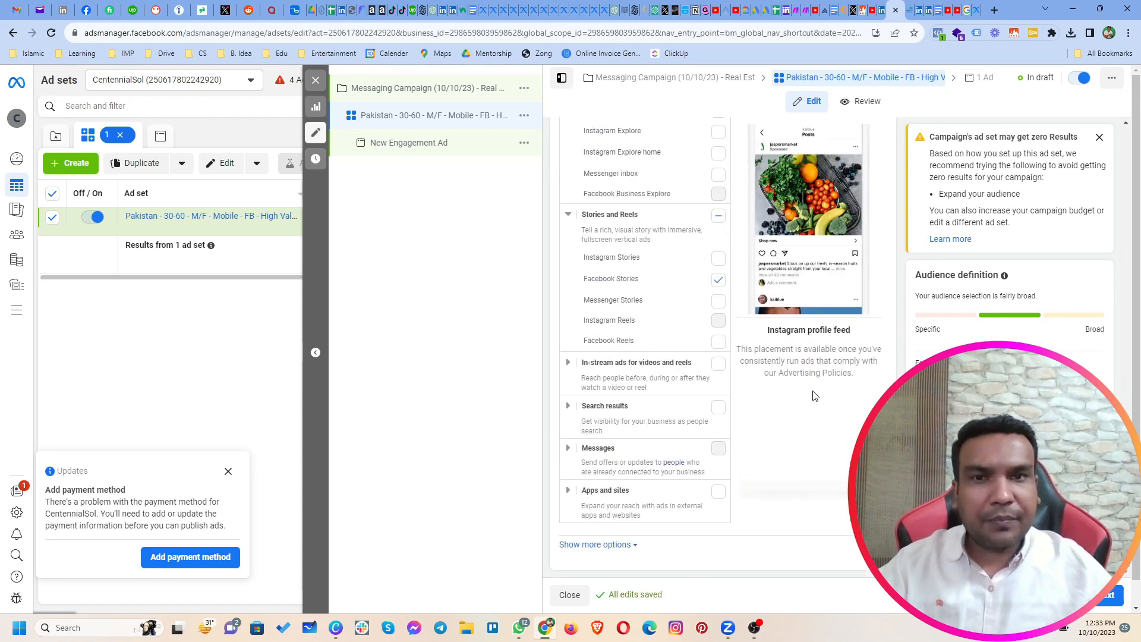
pyautogui.scroll(-1, 777, 423)
pyautogui.click(609, 520)
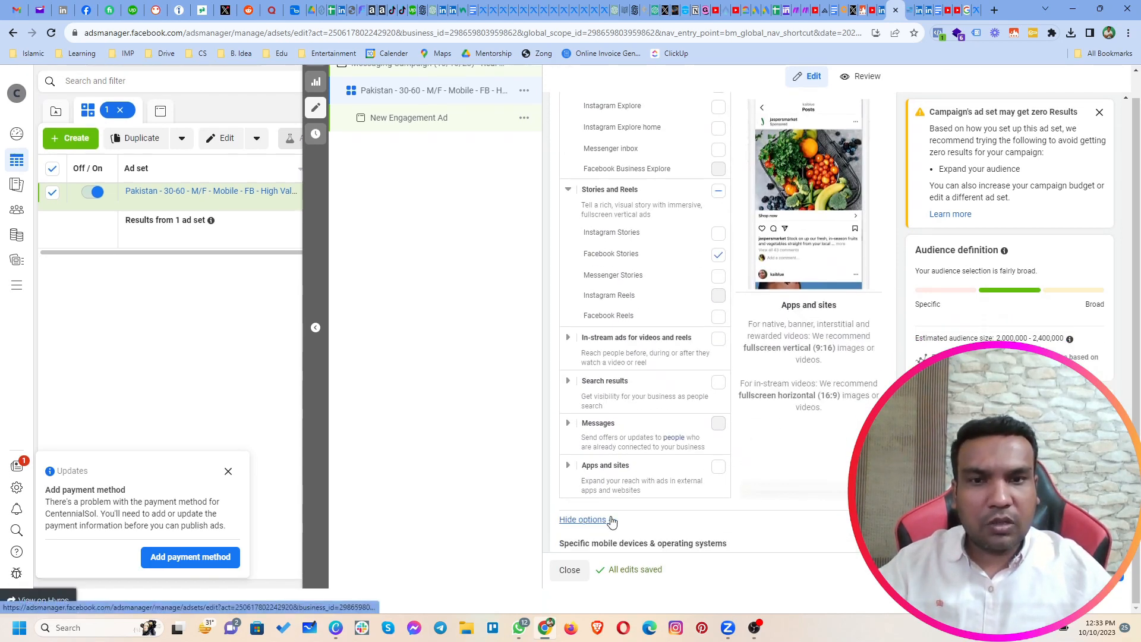
pyautogui.scroll(-4, 739, 433)
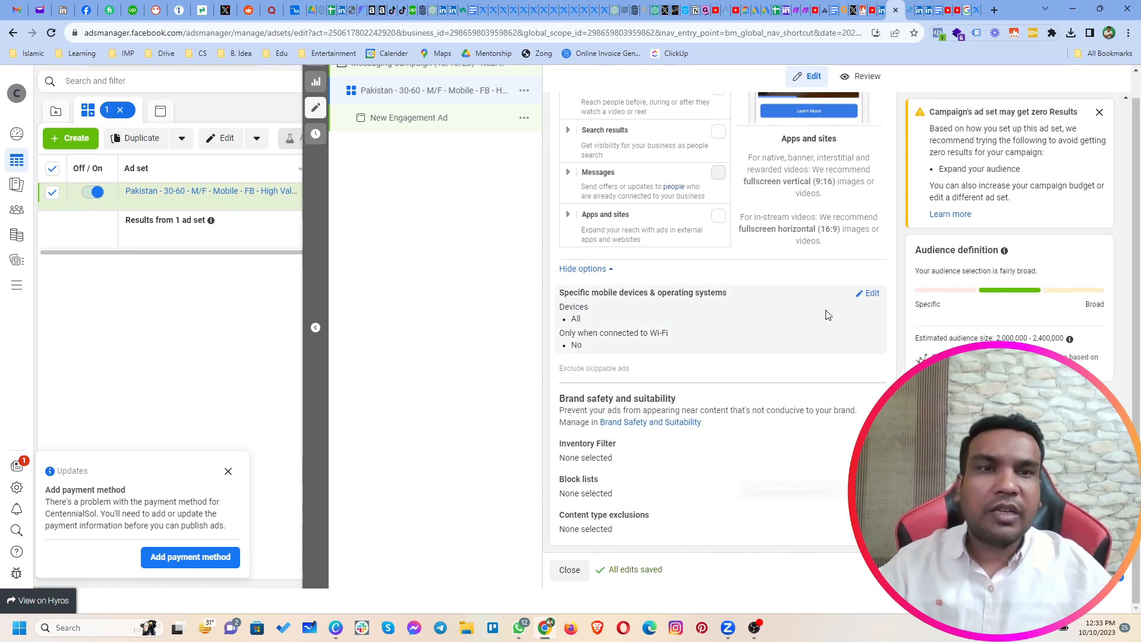
pyautogui.click(871, 300)
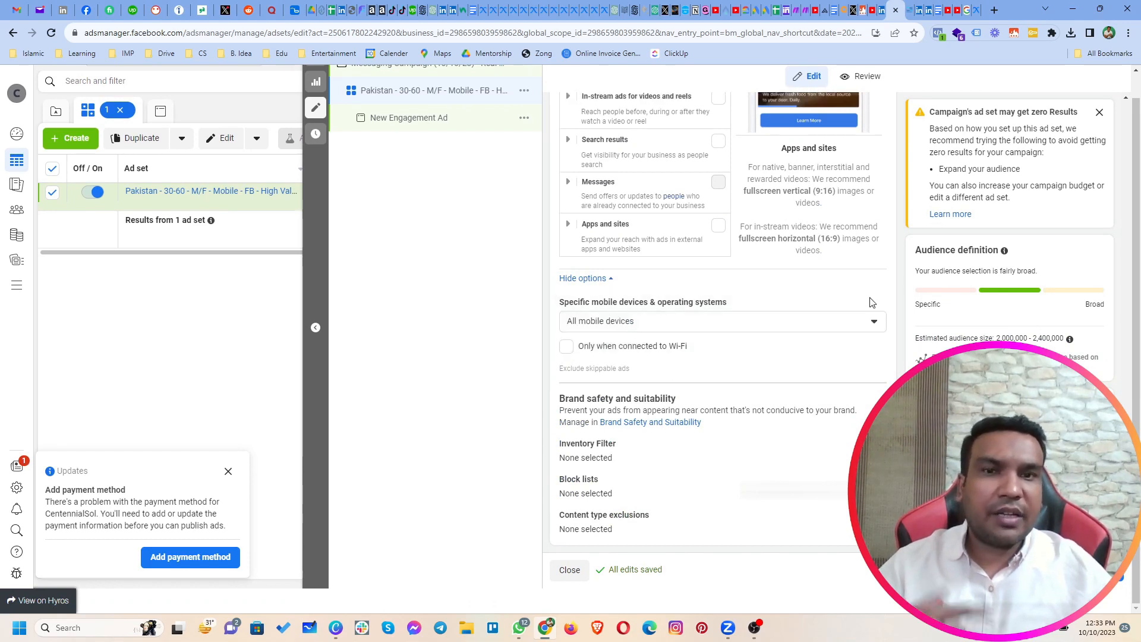
pyautogui.click(748, 328)
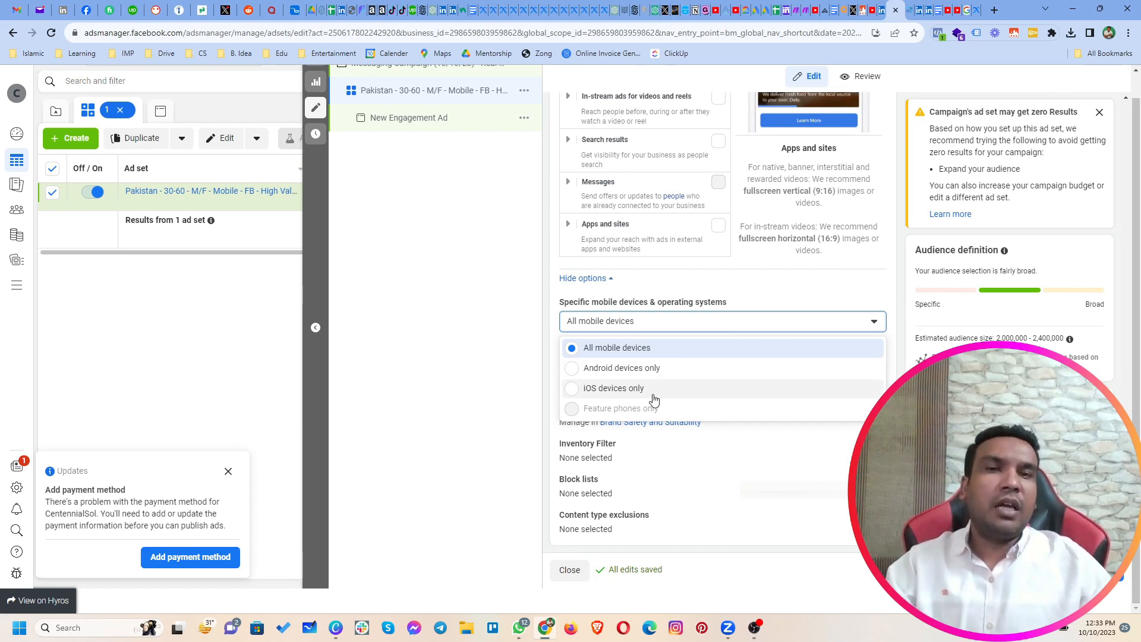
pyautogui.click(898, 287)
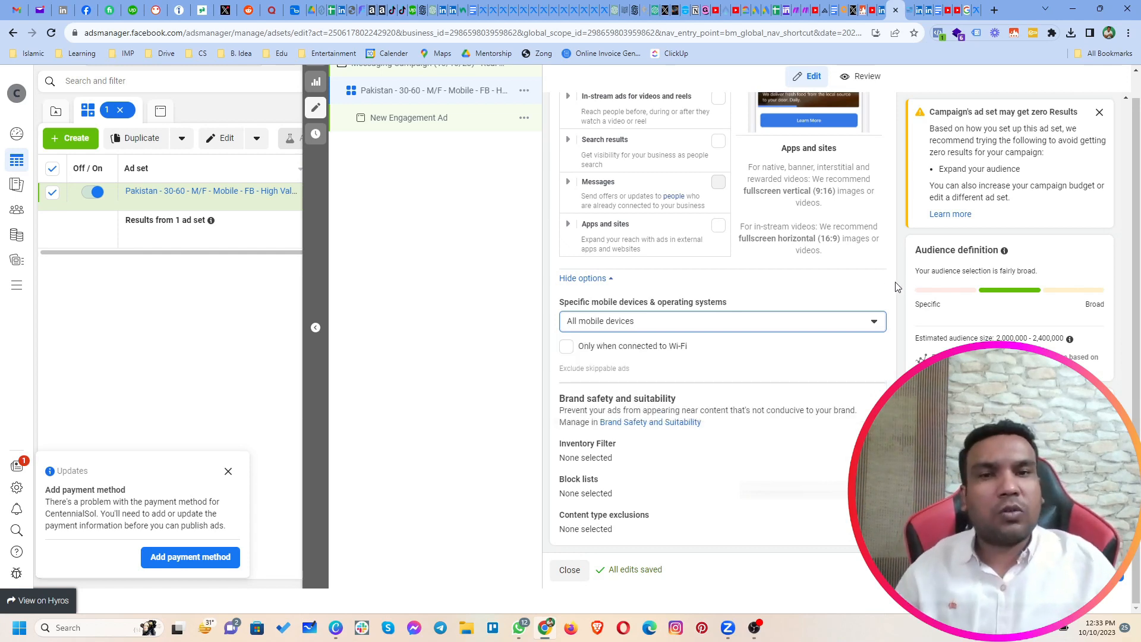
# Step: Limit the mobile devices to iOS only and remove iPods and iPads from the included devices
pyautogui.click(712, 324)
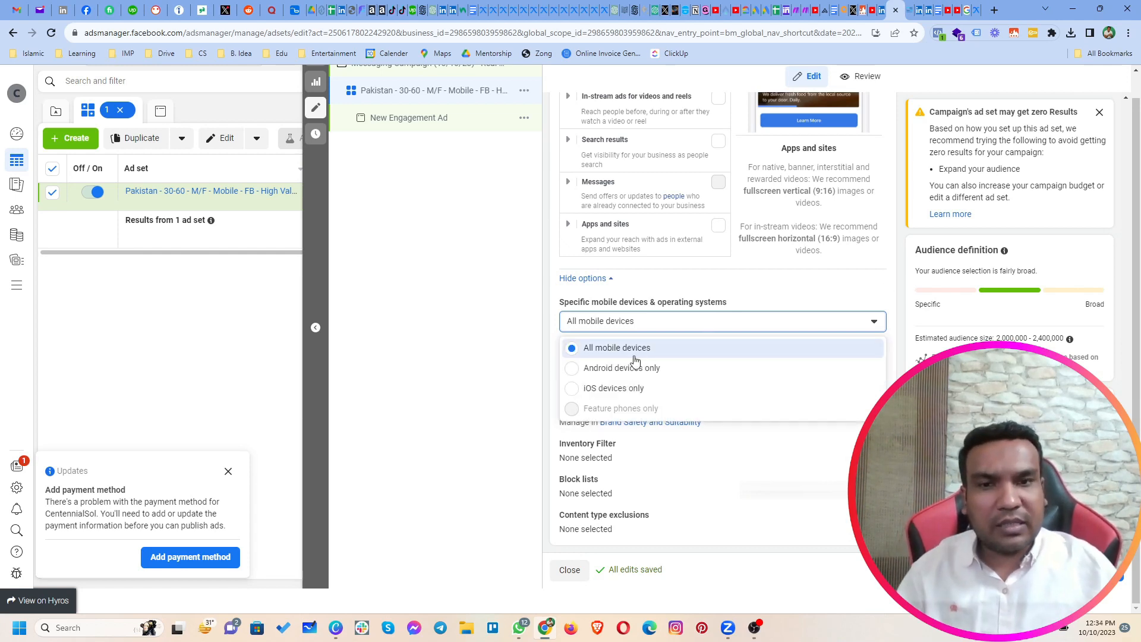
pyautogui.click(591, 390)
pyautogui.scroll(-1, 681, 361)
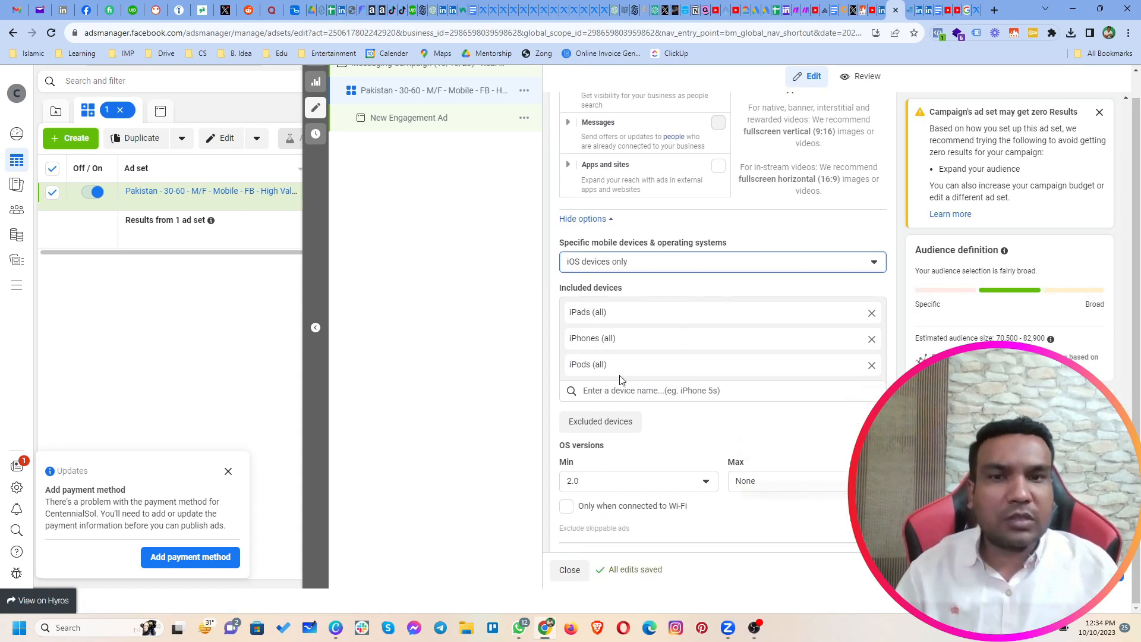
pyautogui.click(872, 366)
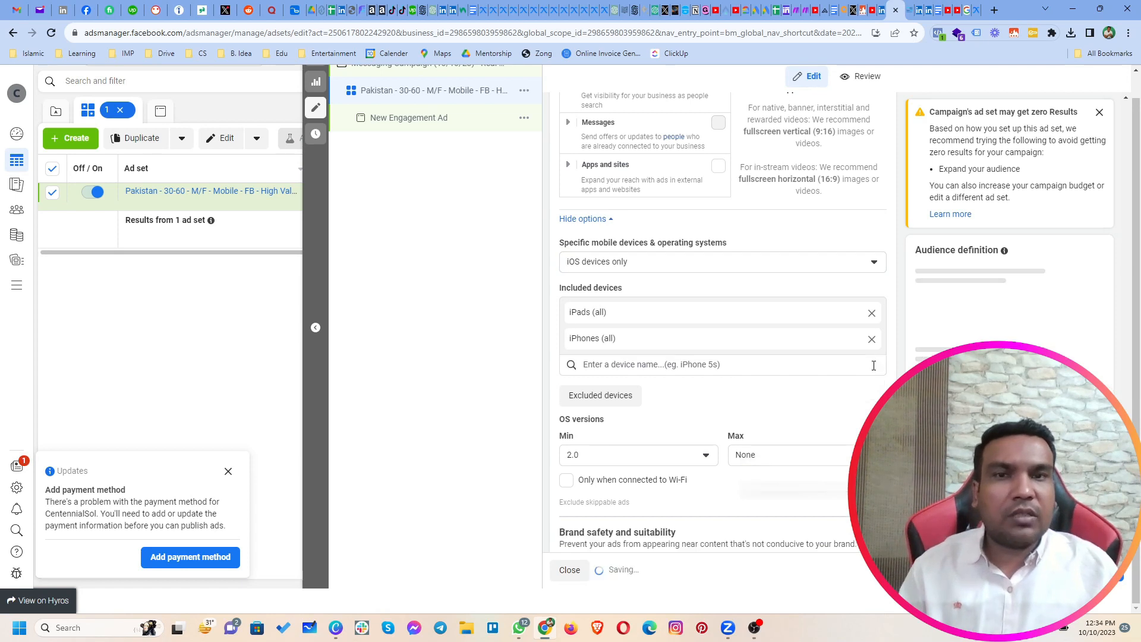
pyautogui.click(871, 312)
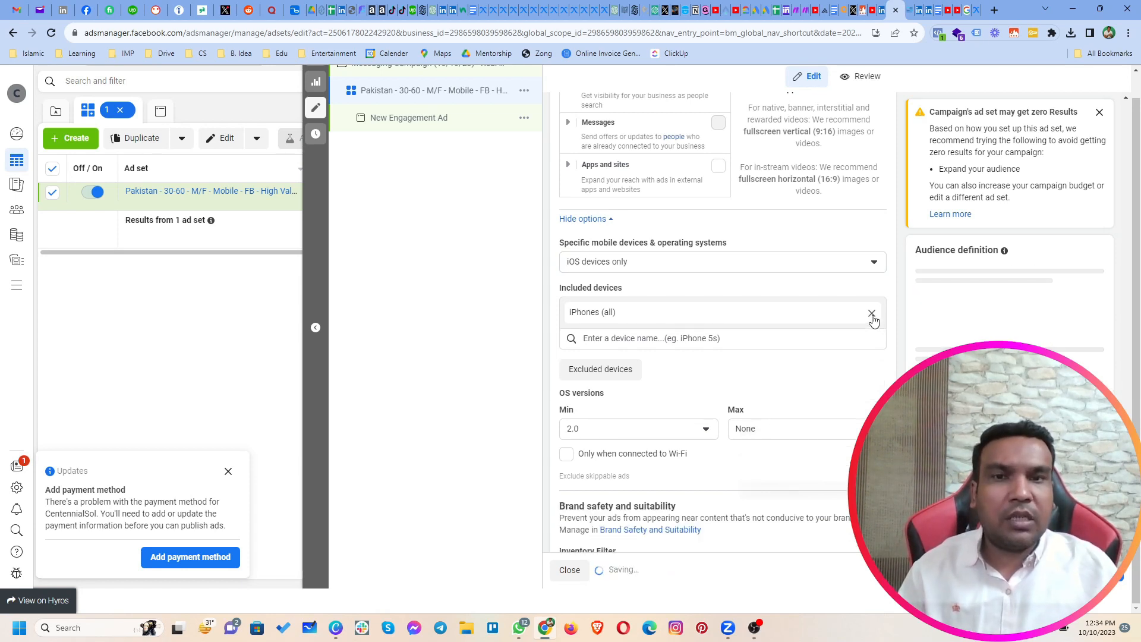
# Step: Set the minimum OS version for the included iPhones to 12.0
pyautogui.click(611, 439)
pyautogui.scroll(-15, 607, 470)
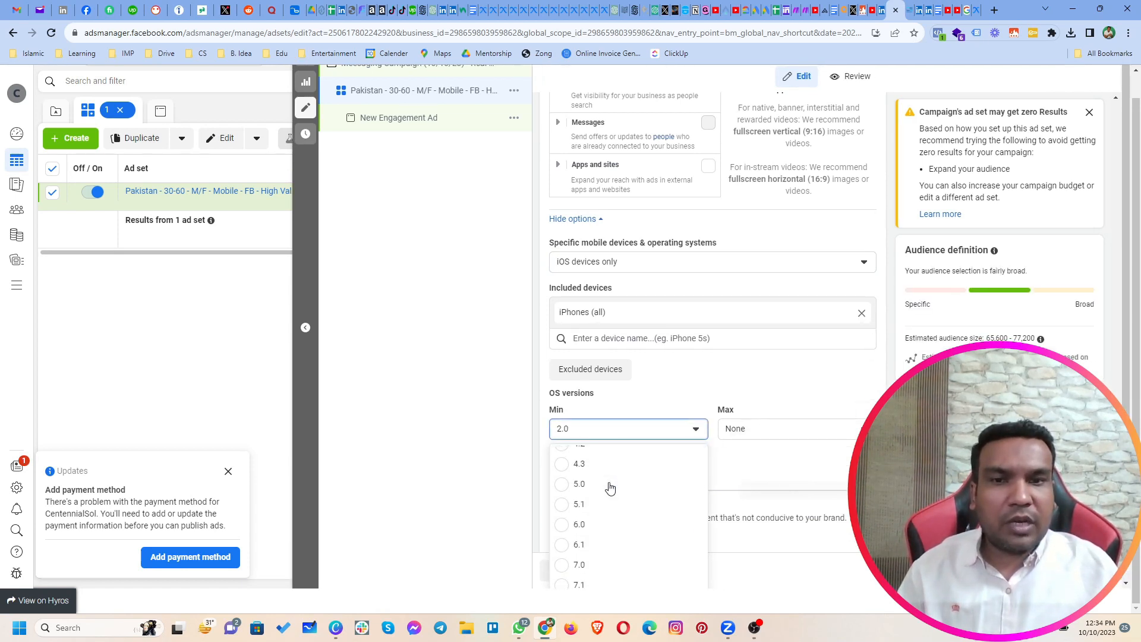
pyautogui.scroll(3, 607, 491)
pyautogui.scroll(5, 630, 503)
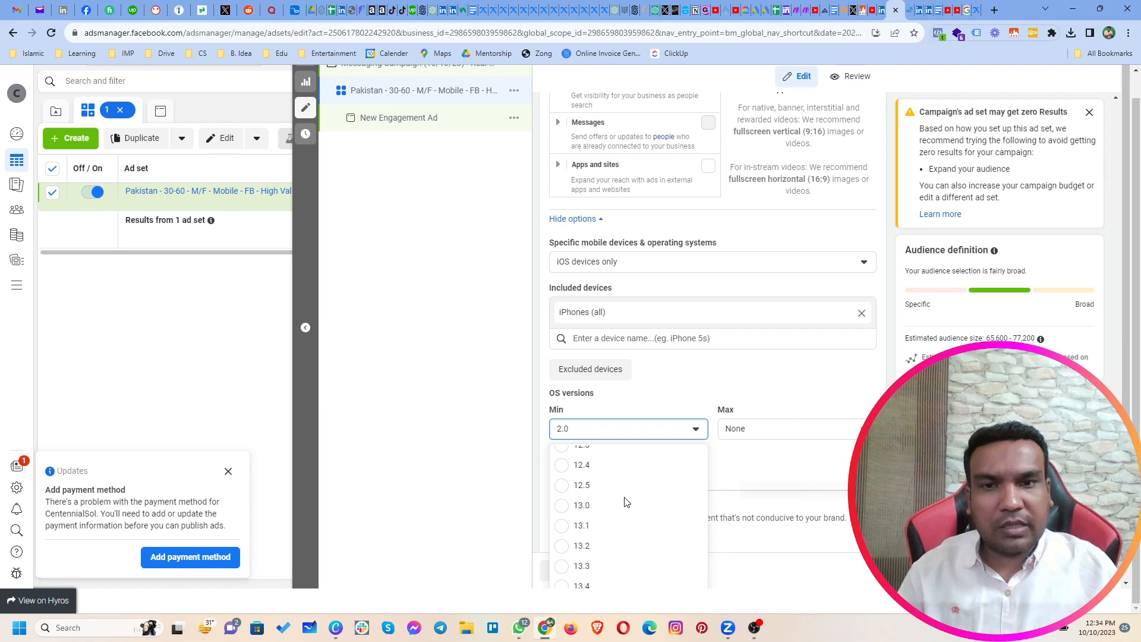
pyautogui.scroll(3, 625, 503)
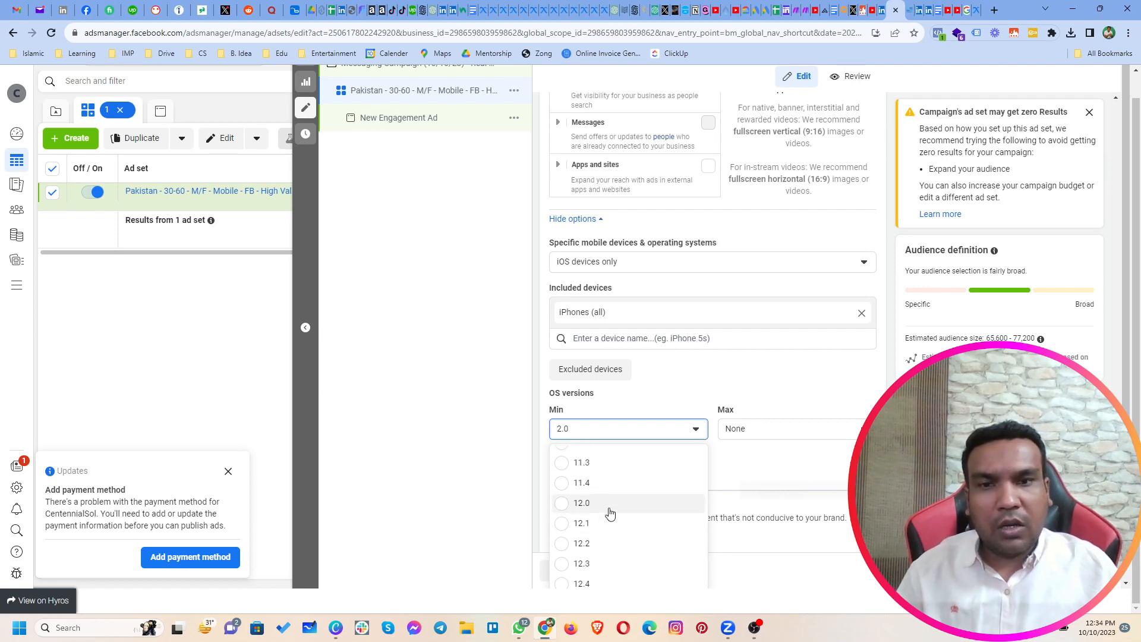
pyautogui.click(611, 512)
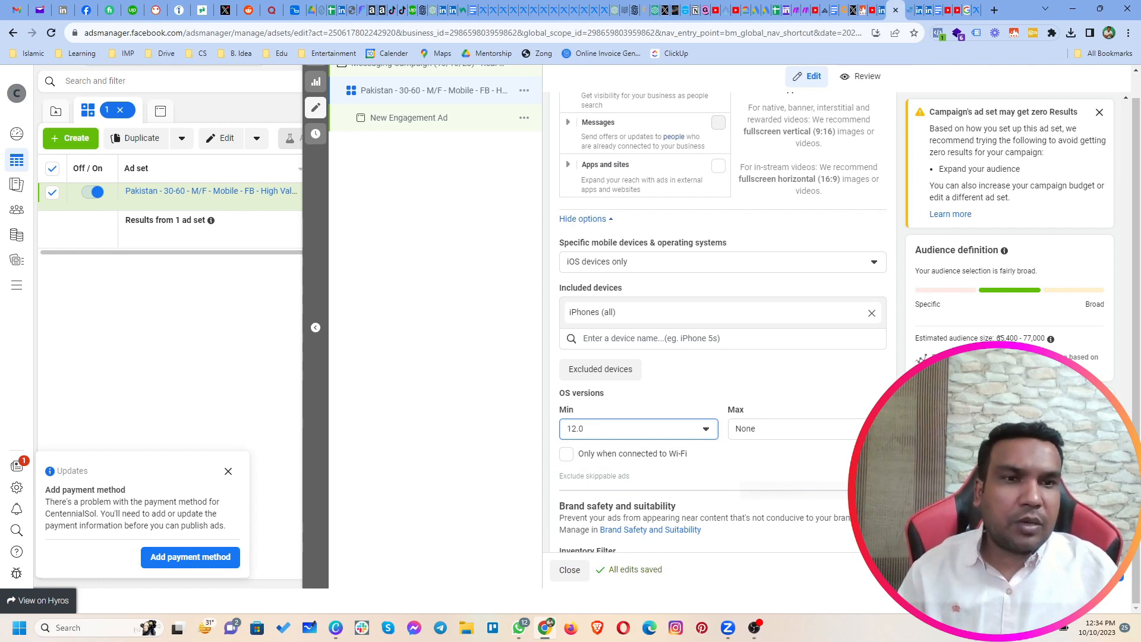
# Step: Switch the device targeting back to all mobile devices and restrict it to devices connected to Wi-Fi
pyautogui.moveTo(998, 337); pyautogui.dragTo(1037, 338)
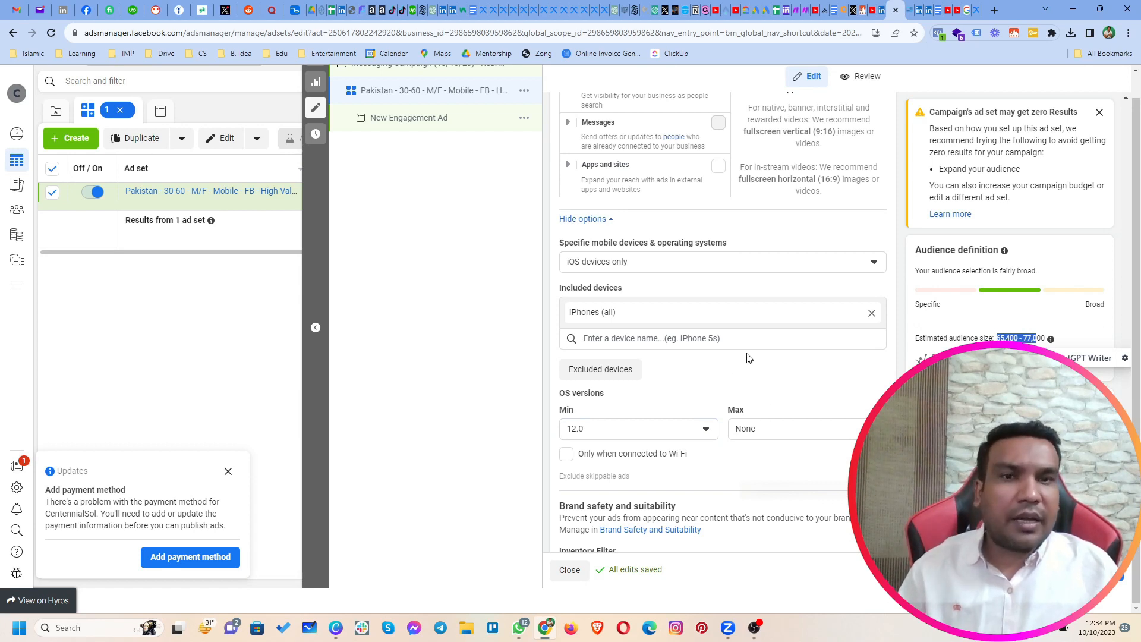
pyautogui.click(670, 341)
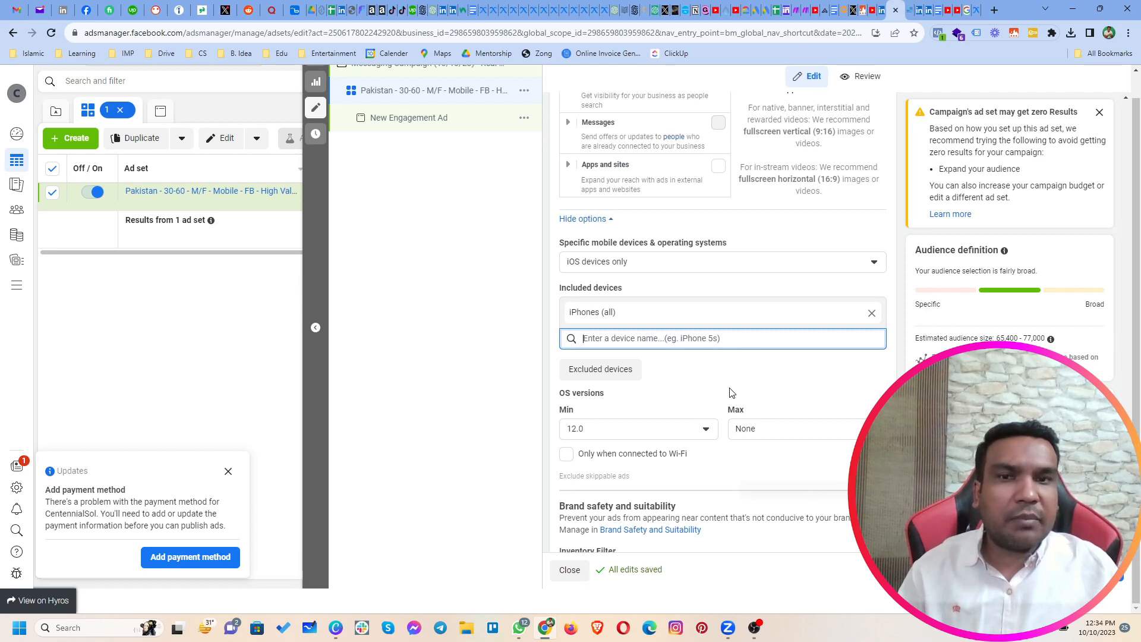
pyautogui.click(829, 264)
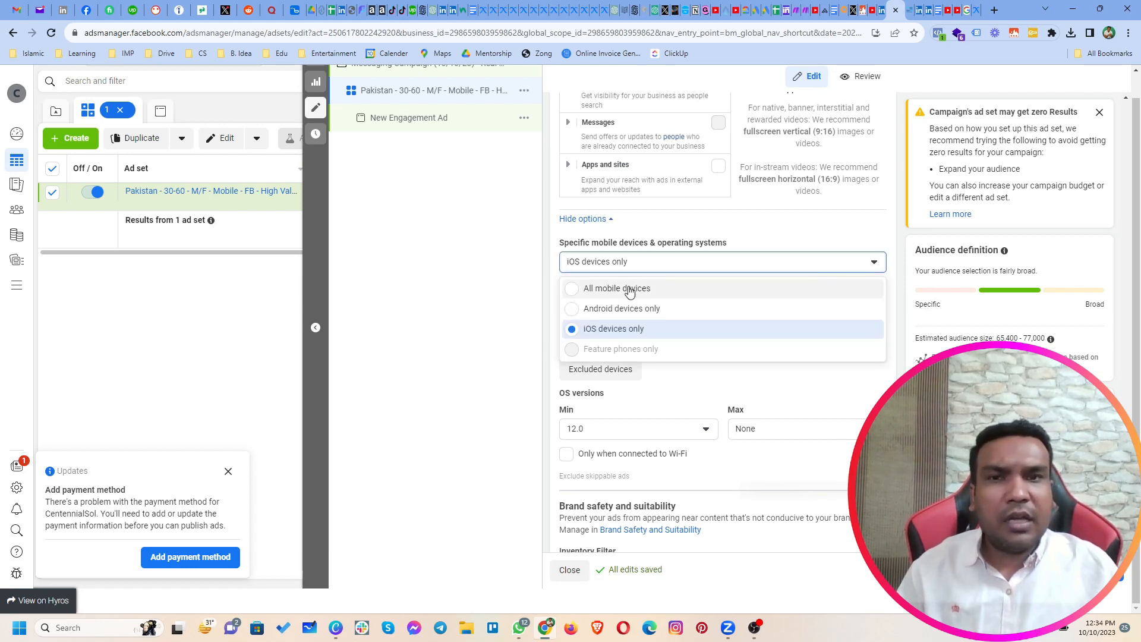
pyautogui.click(602, 295)
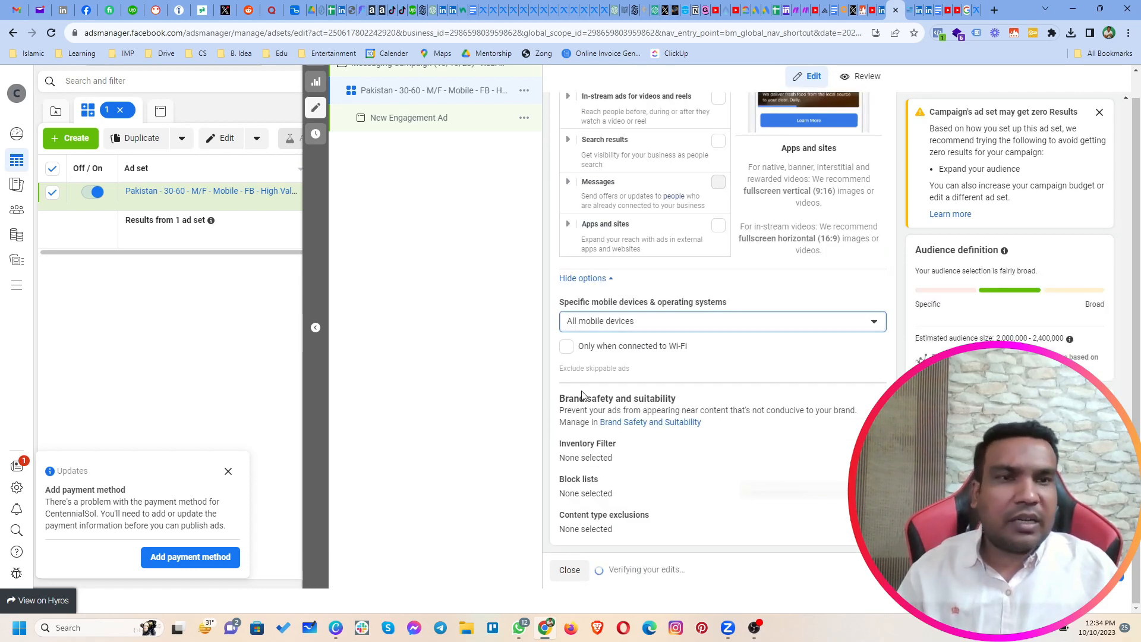
pyautogui.click(569, 348)
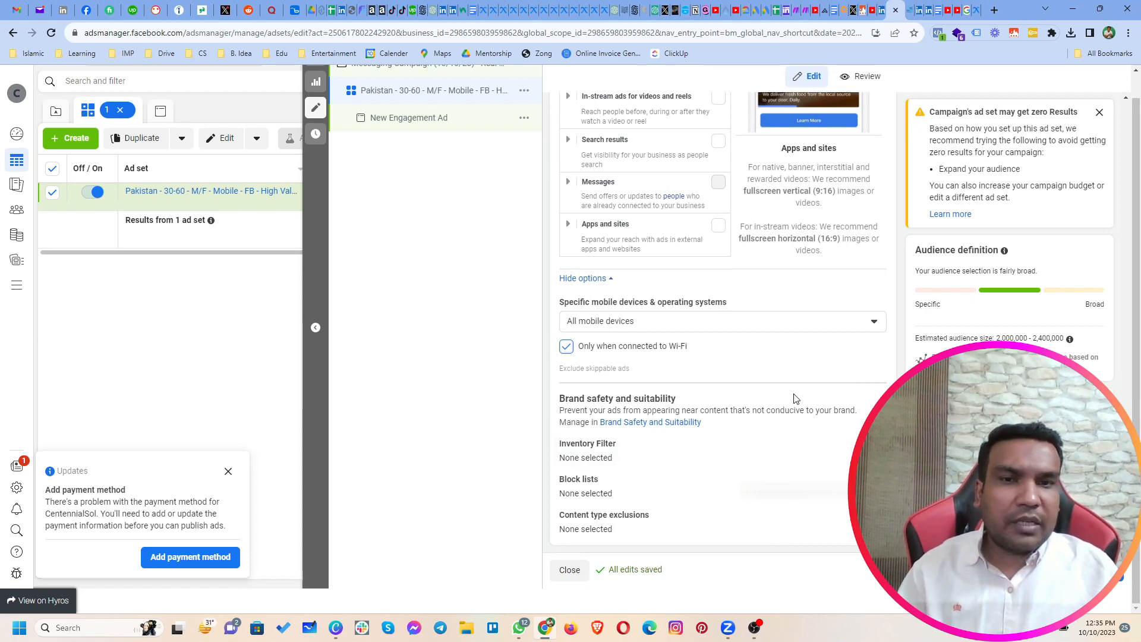
# Step: Continue to the ad level and rename the ad as "Image 1"
pyautogui.click(1105, 570)
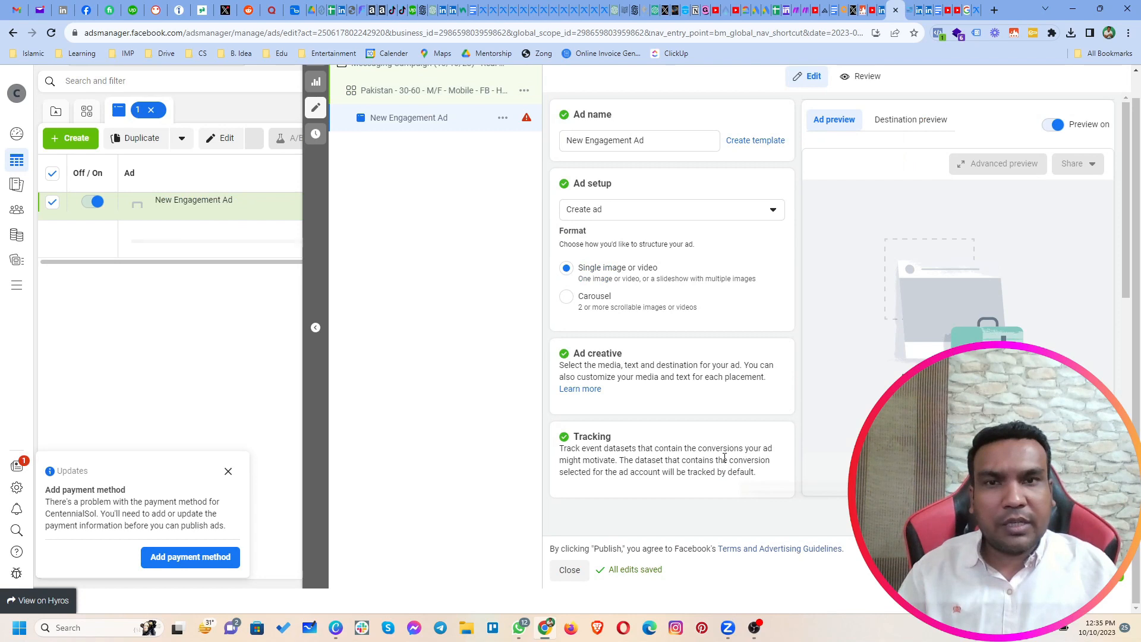
pyautogui.moveTo(655, 145); pyautogui.dragTo(554, 153)
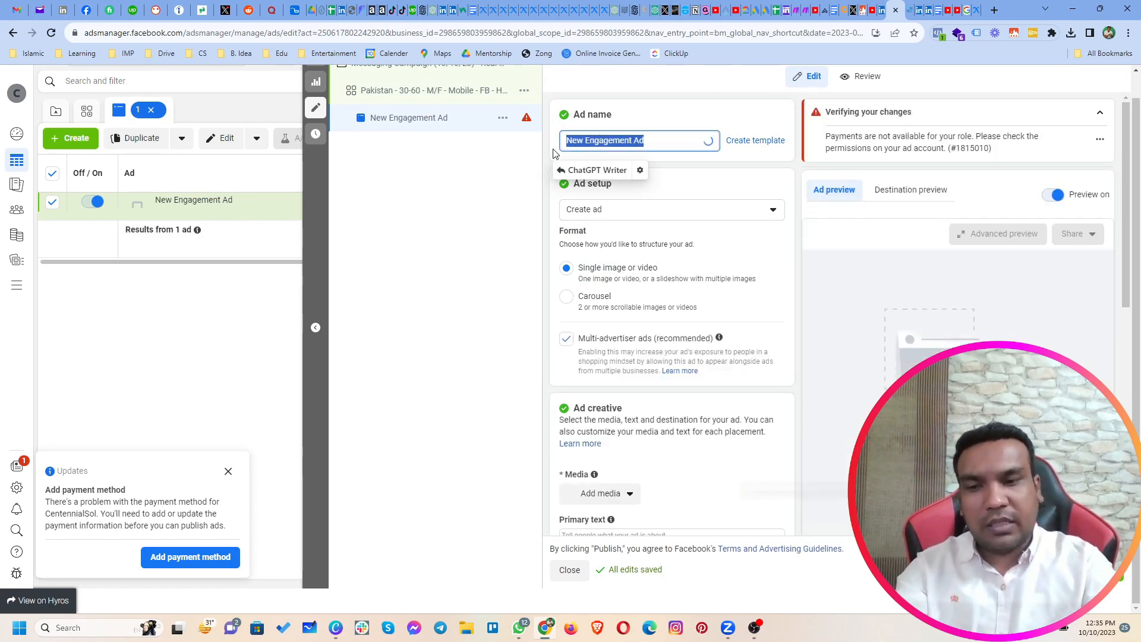
pyautogui.write('Image 1')
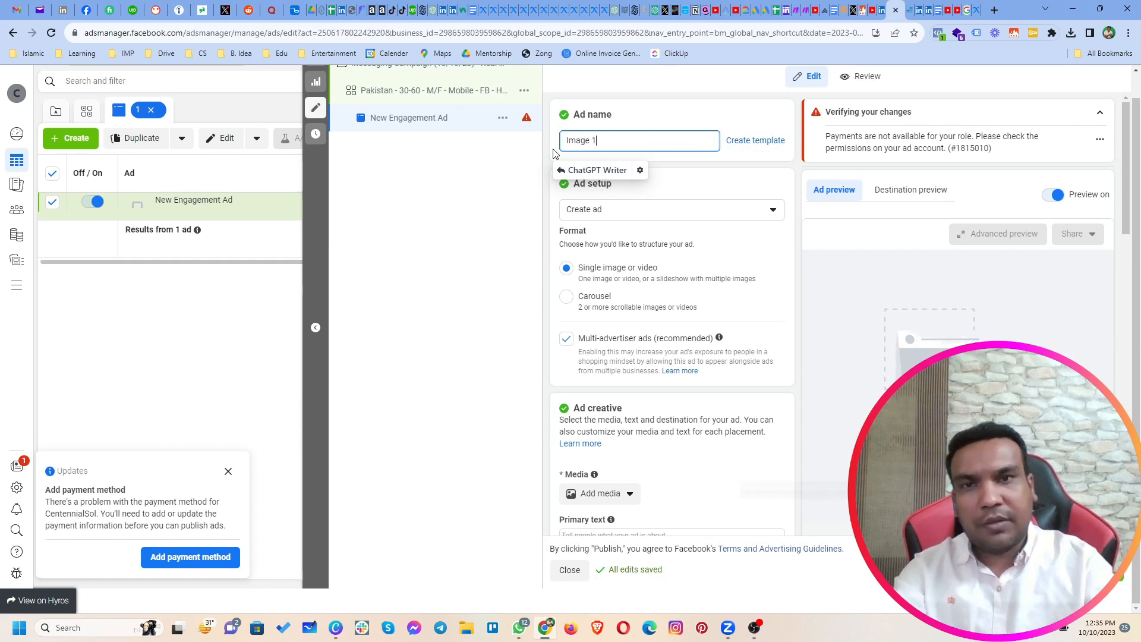
pyautogui.scroll(-1, 690, 351)
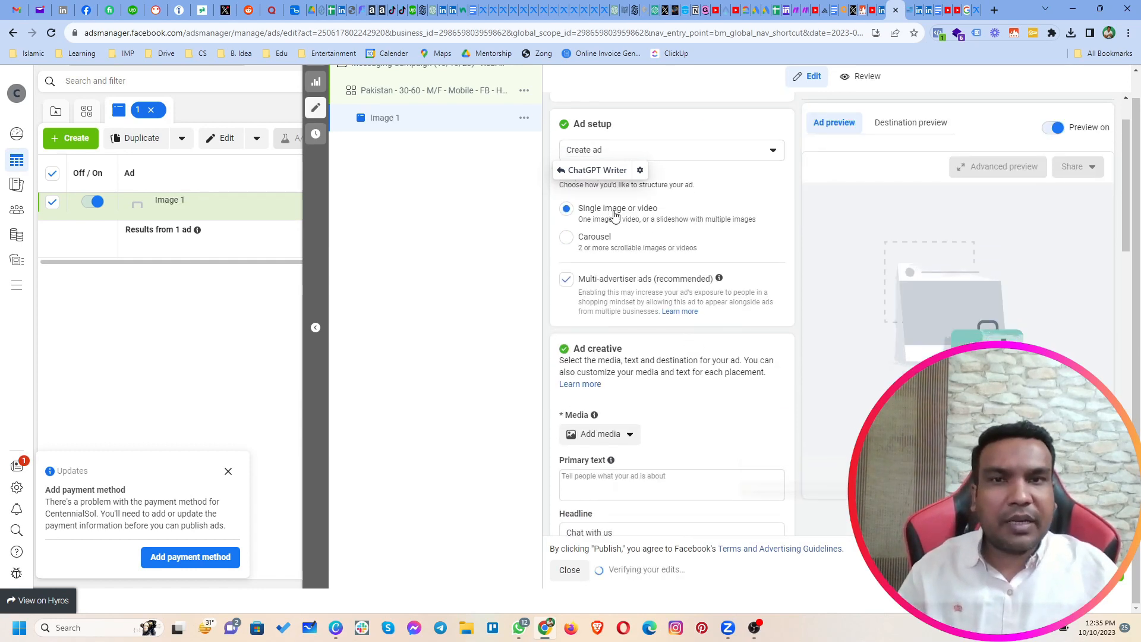
pyautogui.scroll(-3, 642, 253)
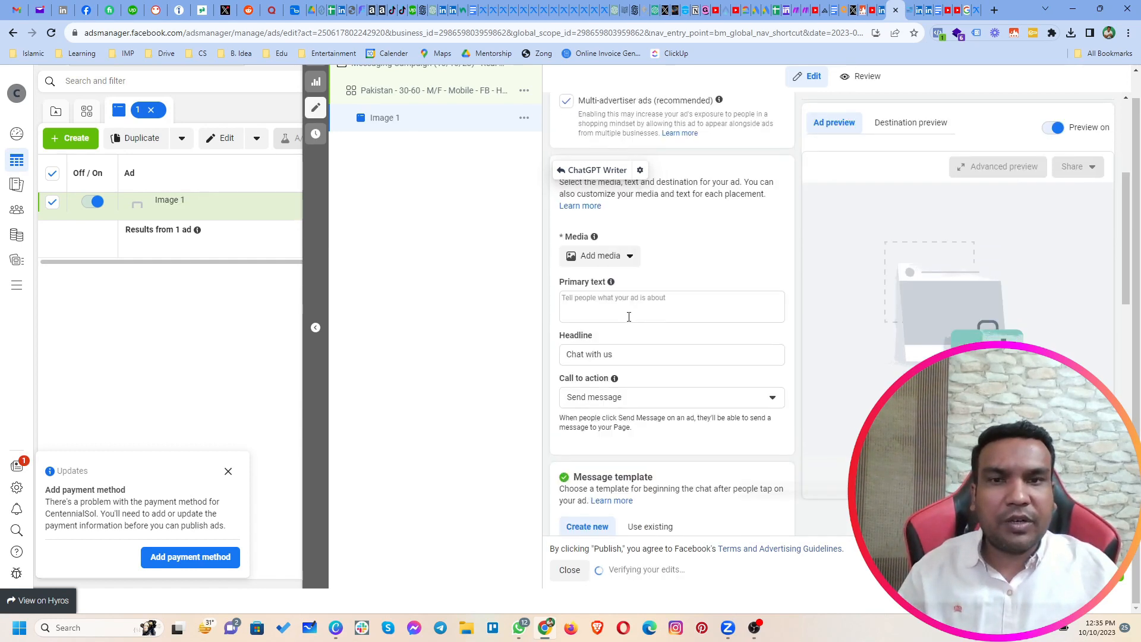
pyautogui.click(585, 257)
pyautogui.click(593, 284)
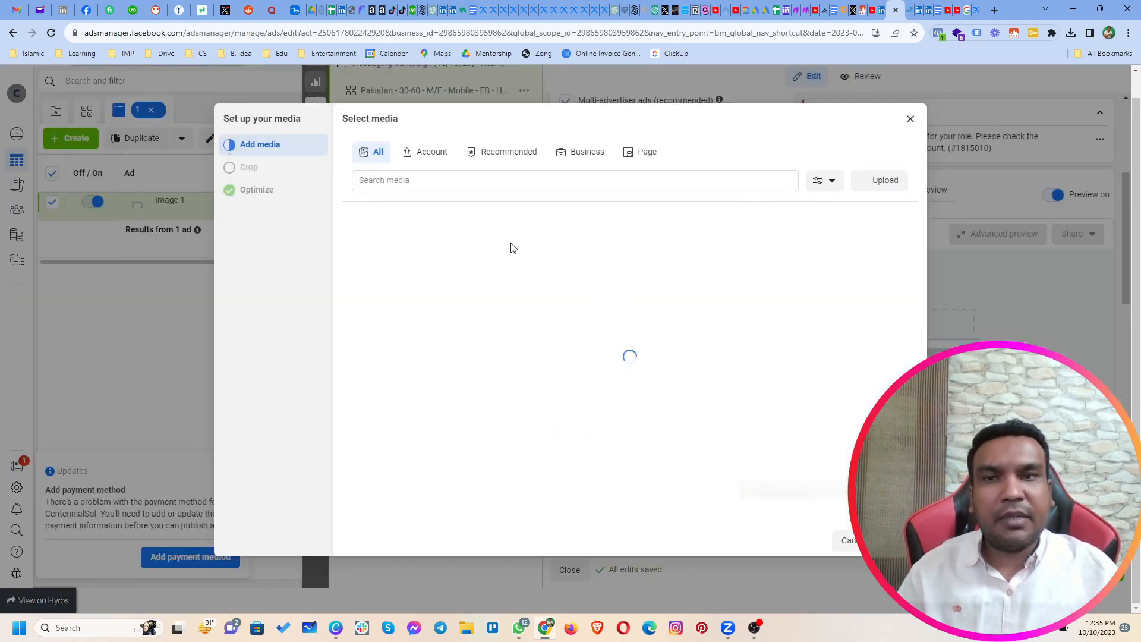
pyautogui.click(886, 189)
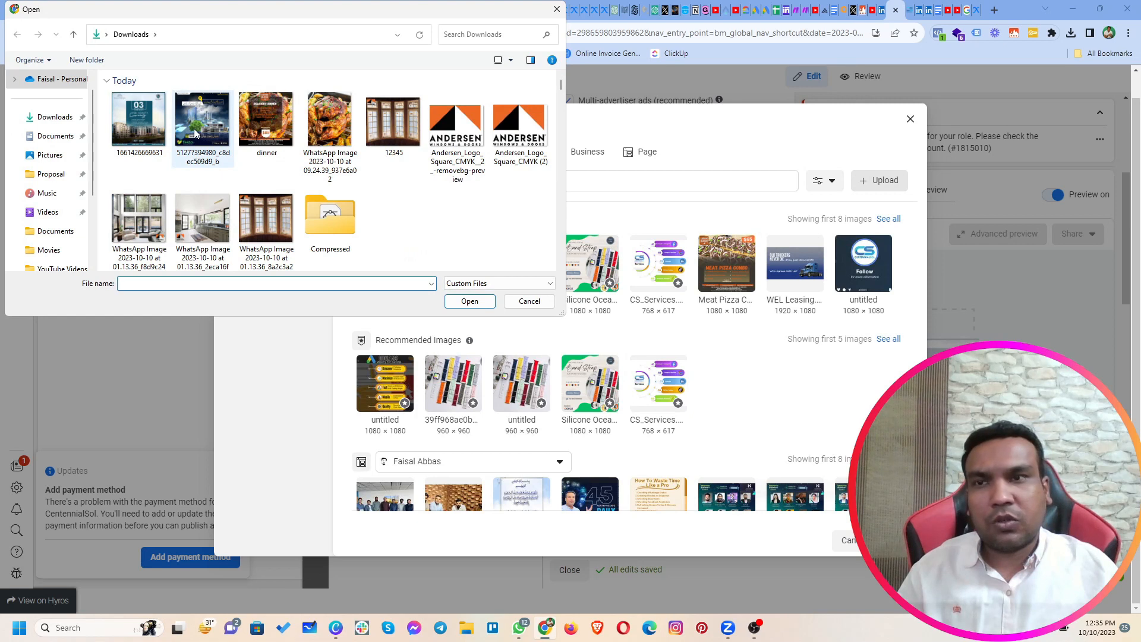
pyautogui.doubleClick(196, 133)
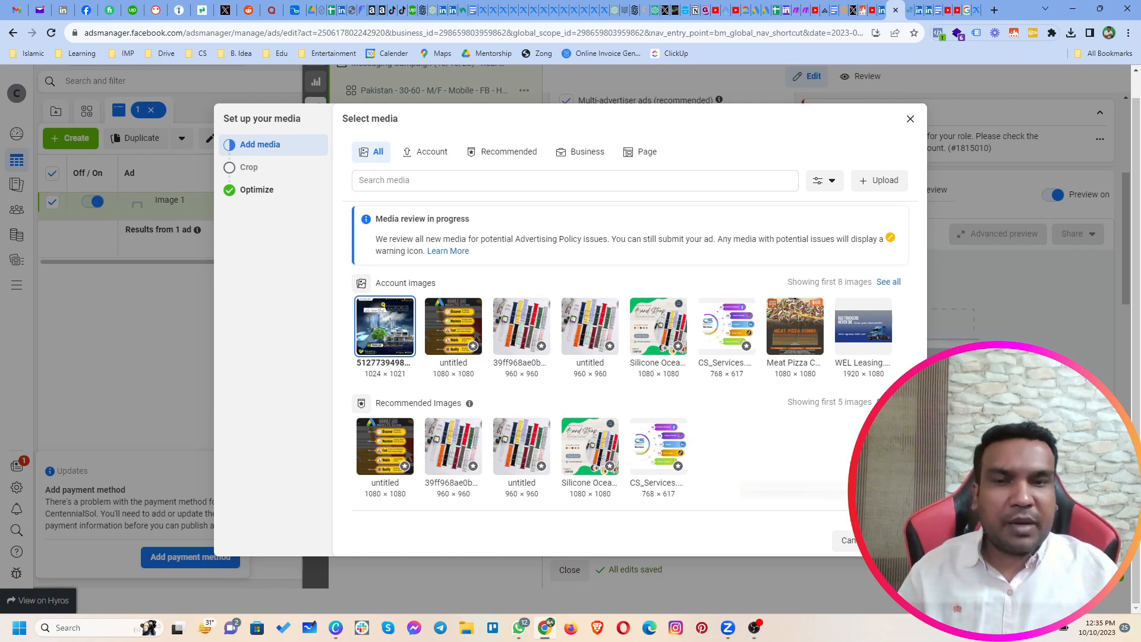
pyautogui.click(899, 540)
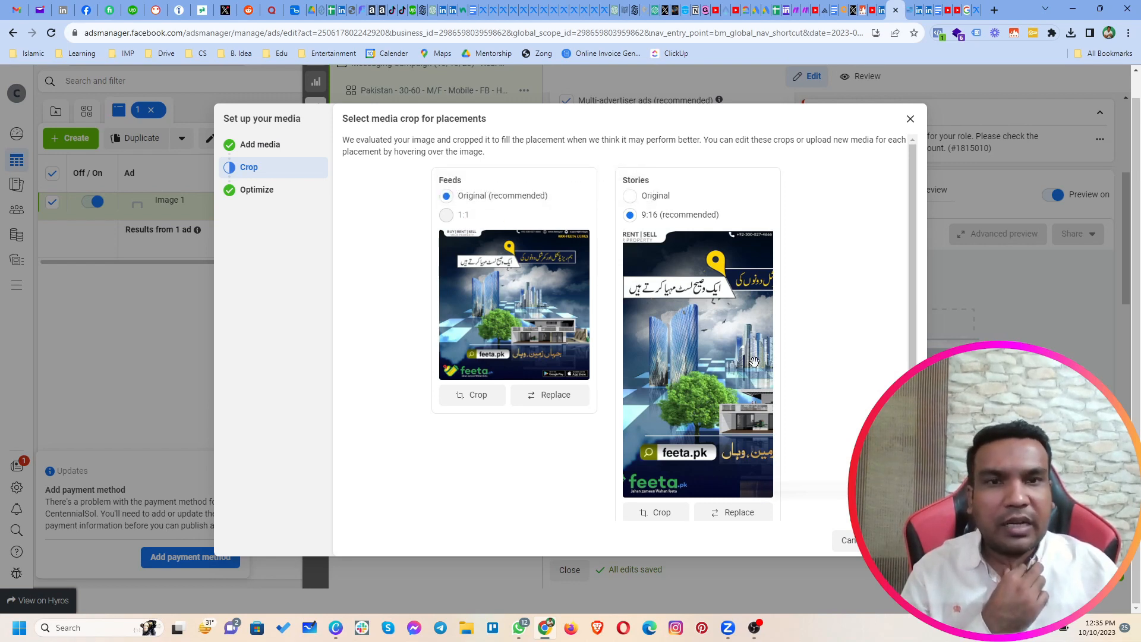
# Step: Set the Stories crop to Original and finish the media setup with all Advantage+ creative optimizations left on
pyautogui.click(630, 196)
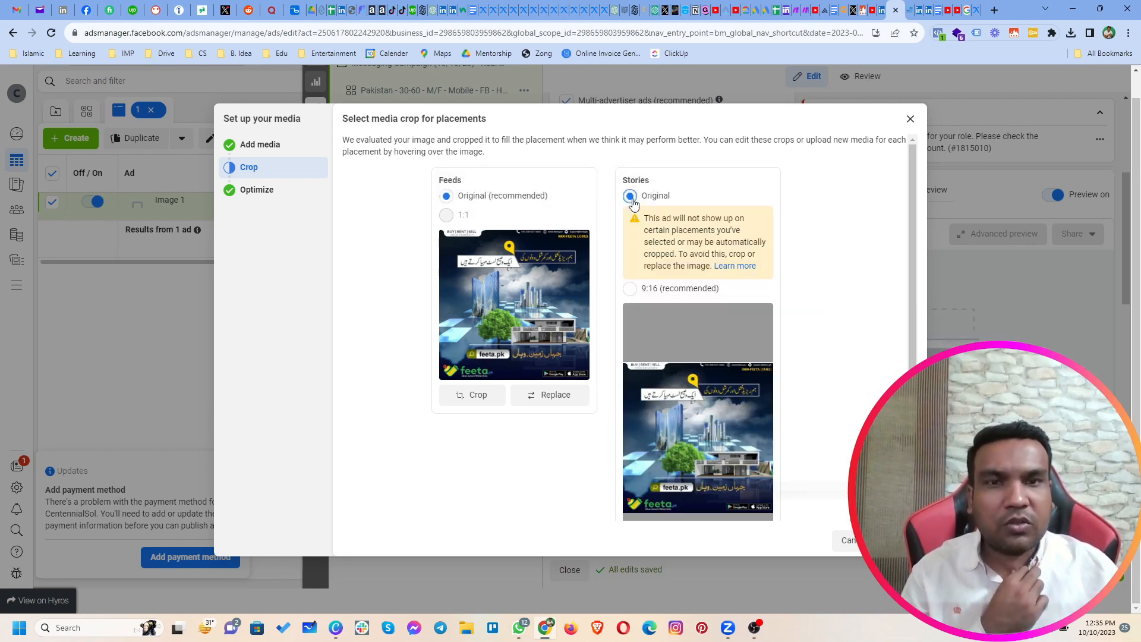
pyautogui.scroll(-1, 726, 379)
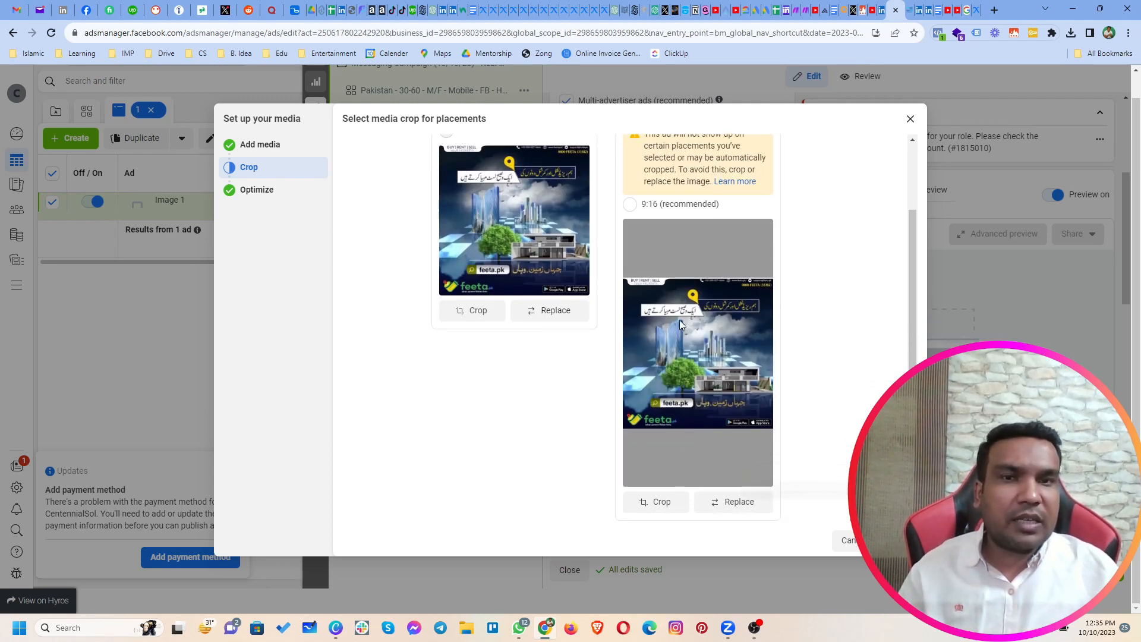
pyautogui.click(900, 541)
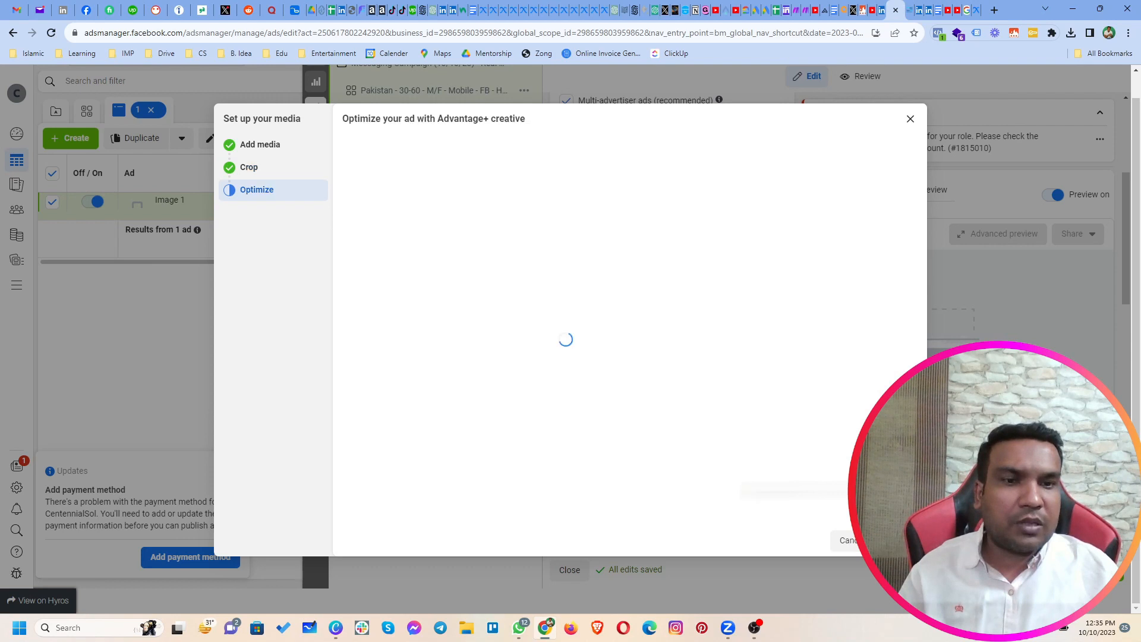
pyautogui.scroll(-1, 625, 328)
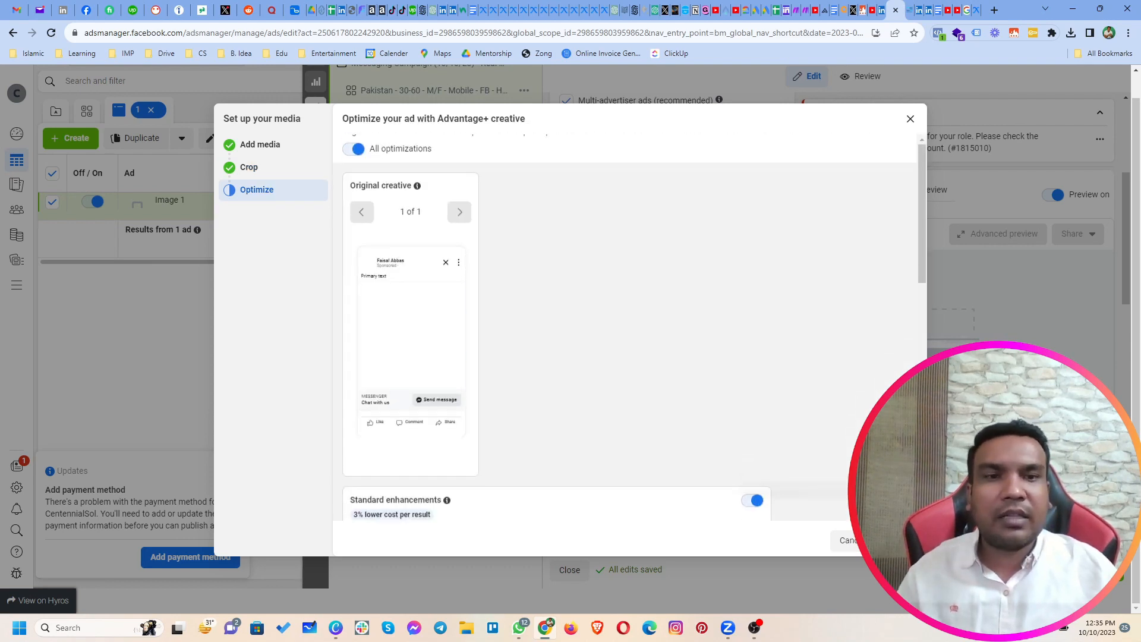
pyautogui.click(900, 540)
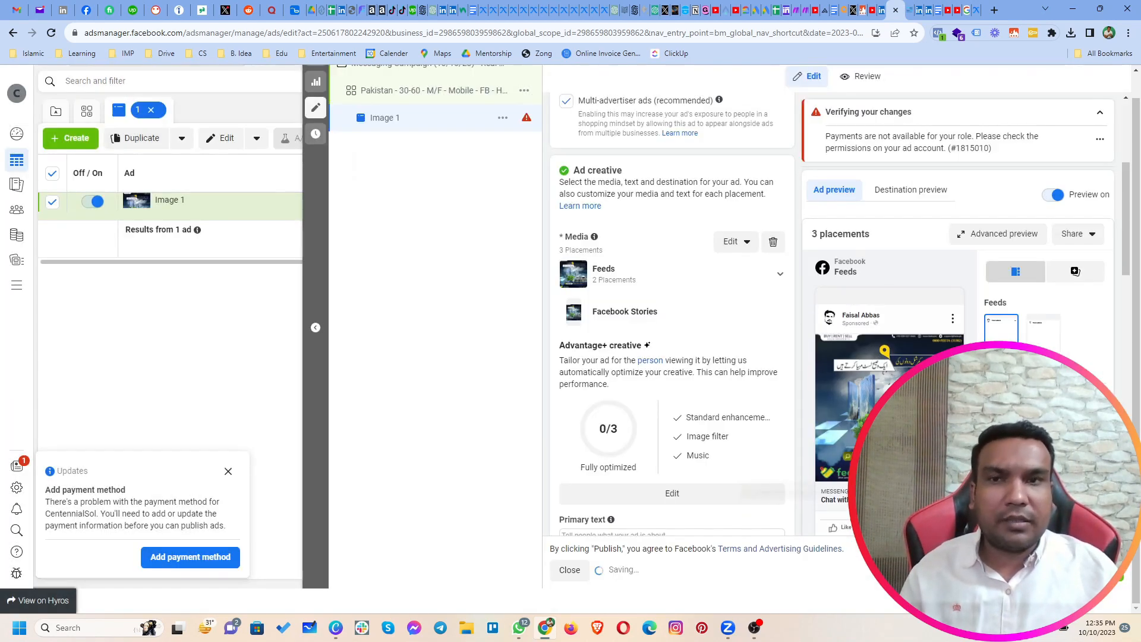
# Step: Enter "Contact for Residential and Commercial Properties." as the ad's primary text
pyautogui.scroll(-4, 582, 400)
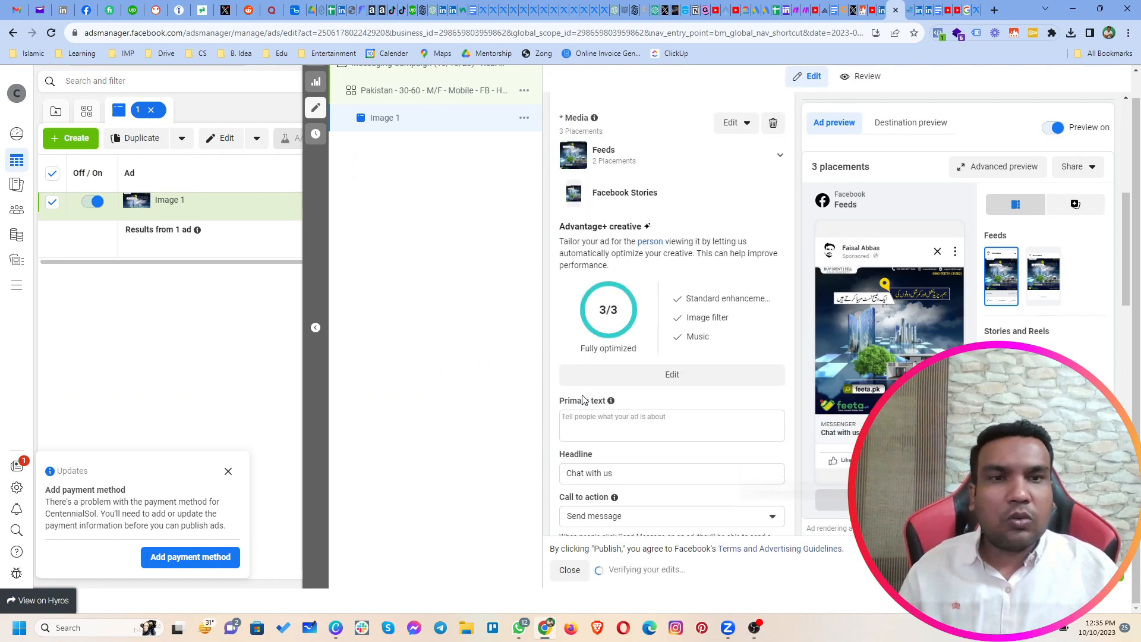
pyautogui.click(670, 306)
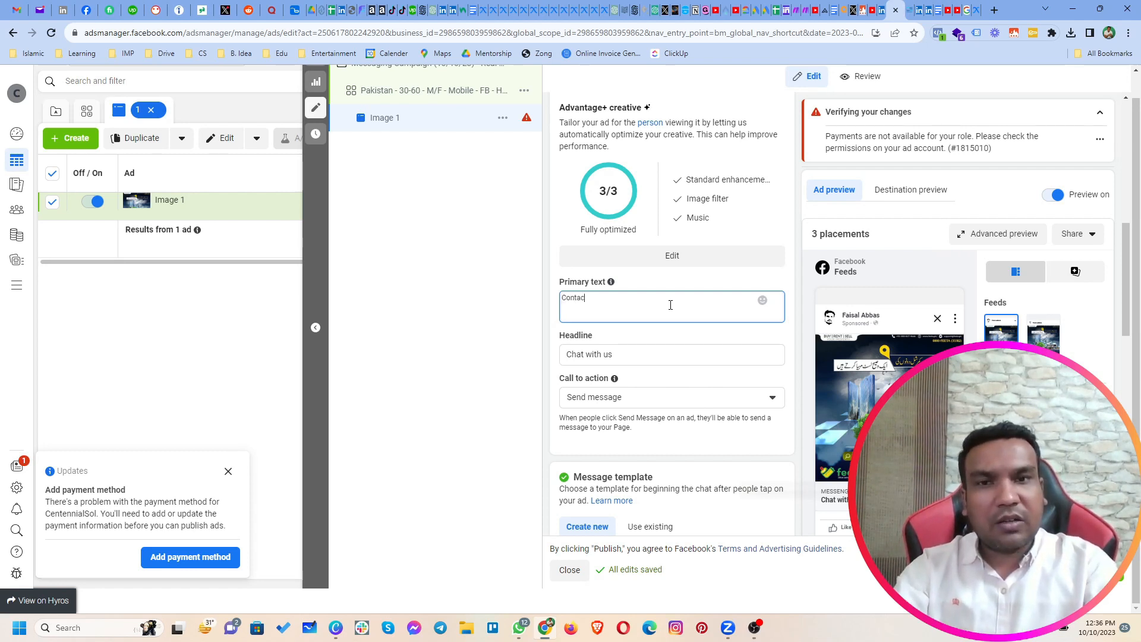
pyautogui.write('Reside')
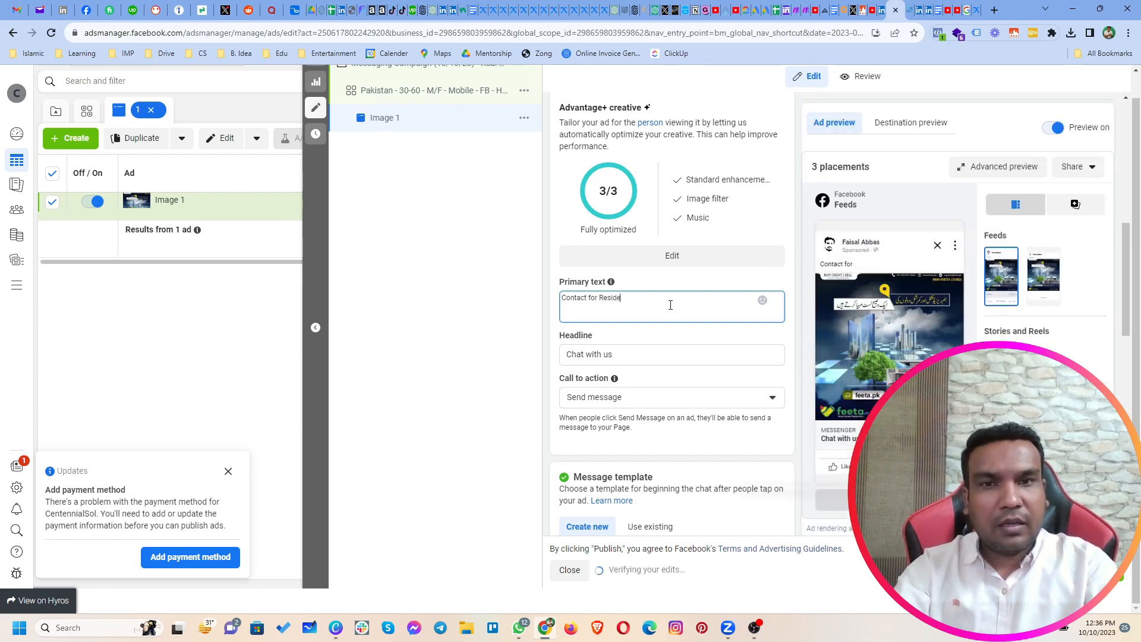
pyautogui.write('ntial ')
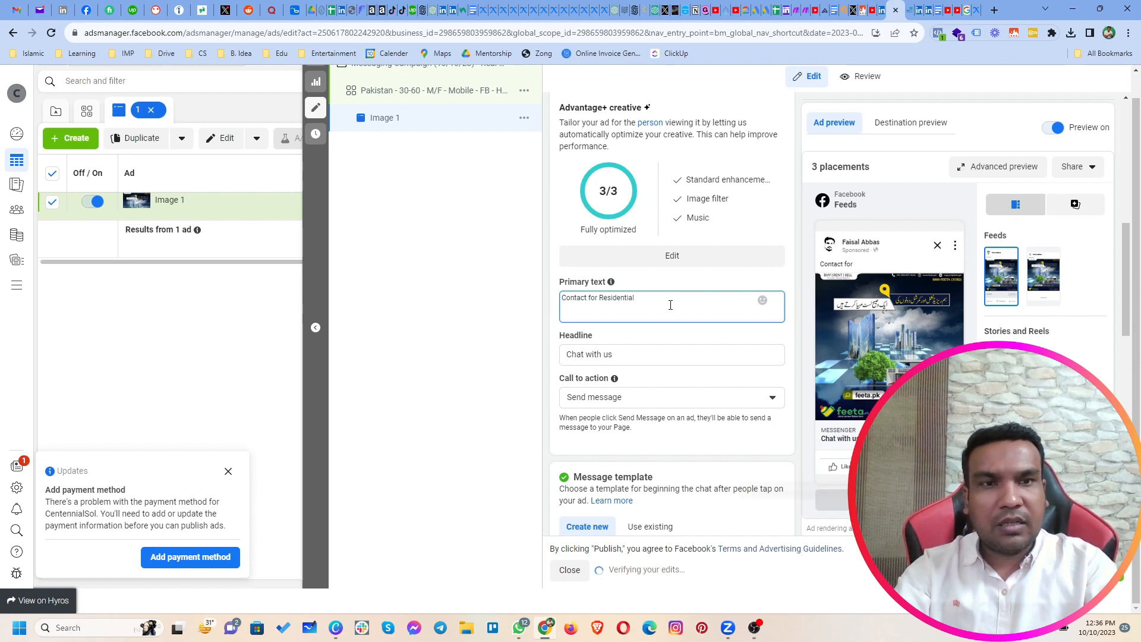
pyautogui.write('and Commercial Propertie')
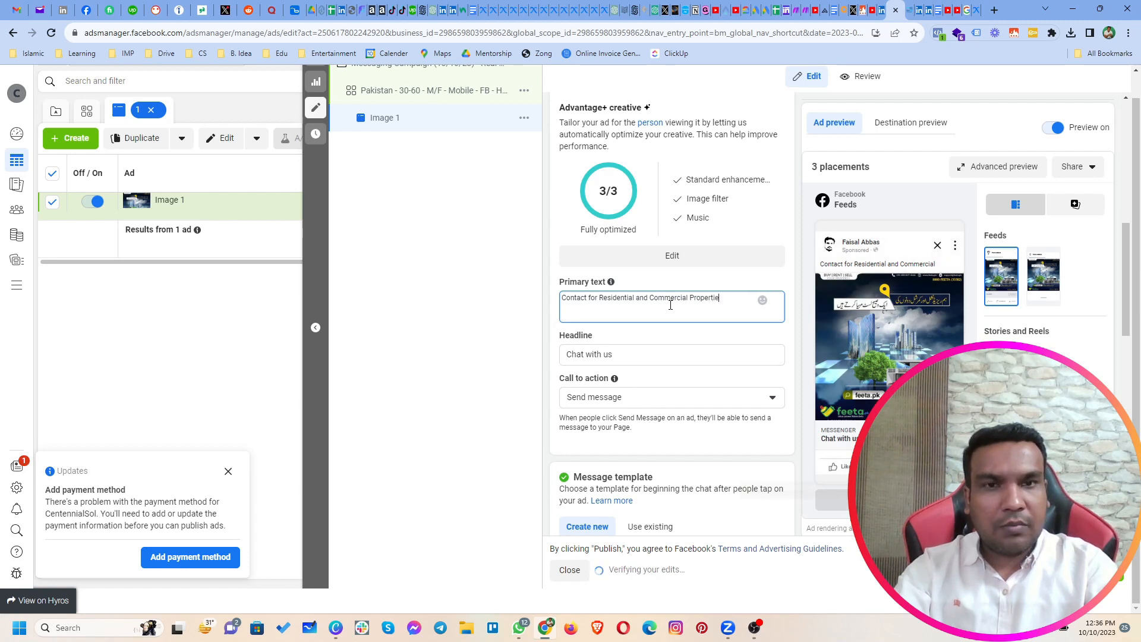
pyautogui.write('s.')
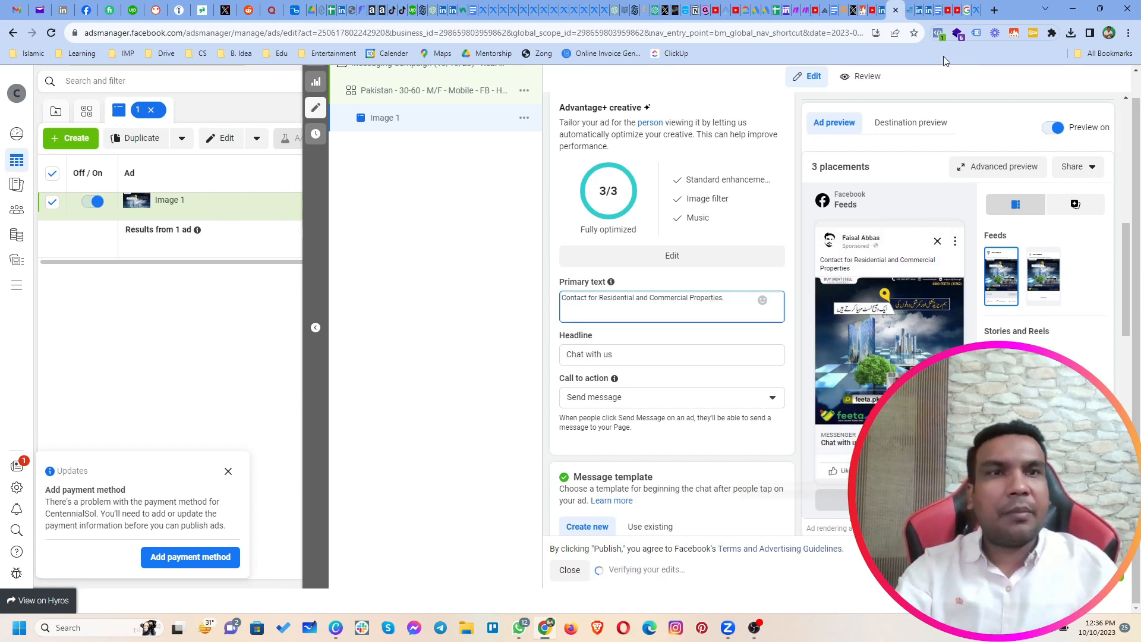
# Step: Switch to the Meta Ad Library and examine the primary texts of property ads listed for Pakistan
pyautogui.click(973, 10)
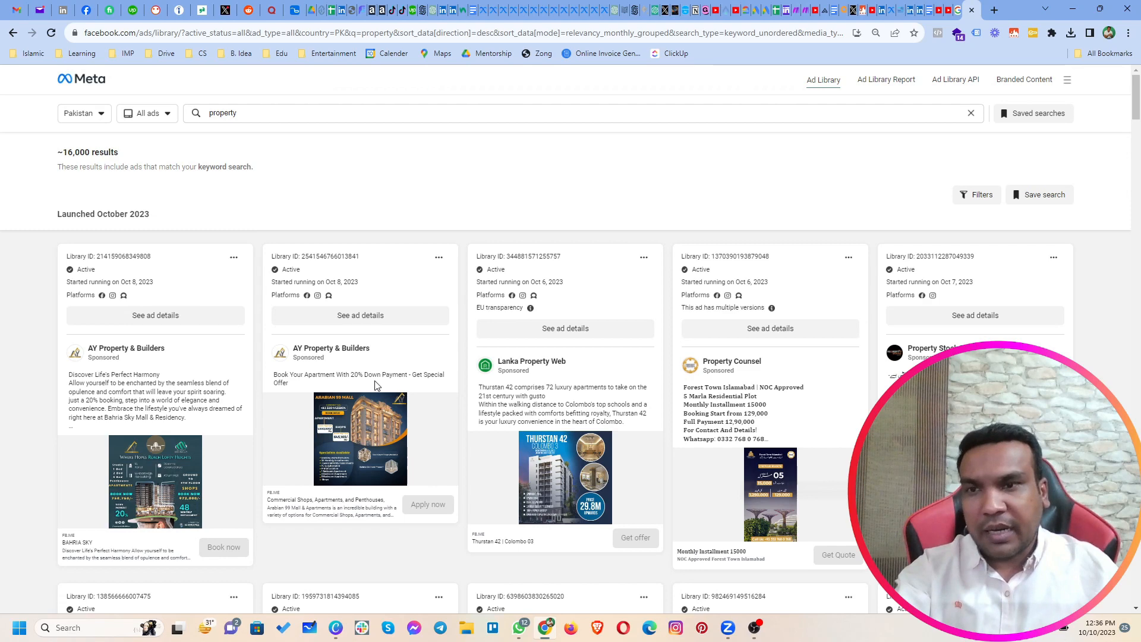
pyautogui.scroll(-10, 570, 391)
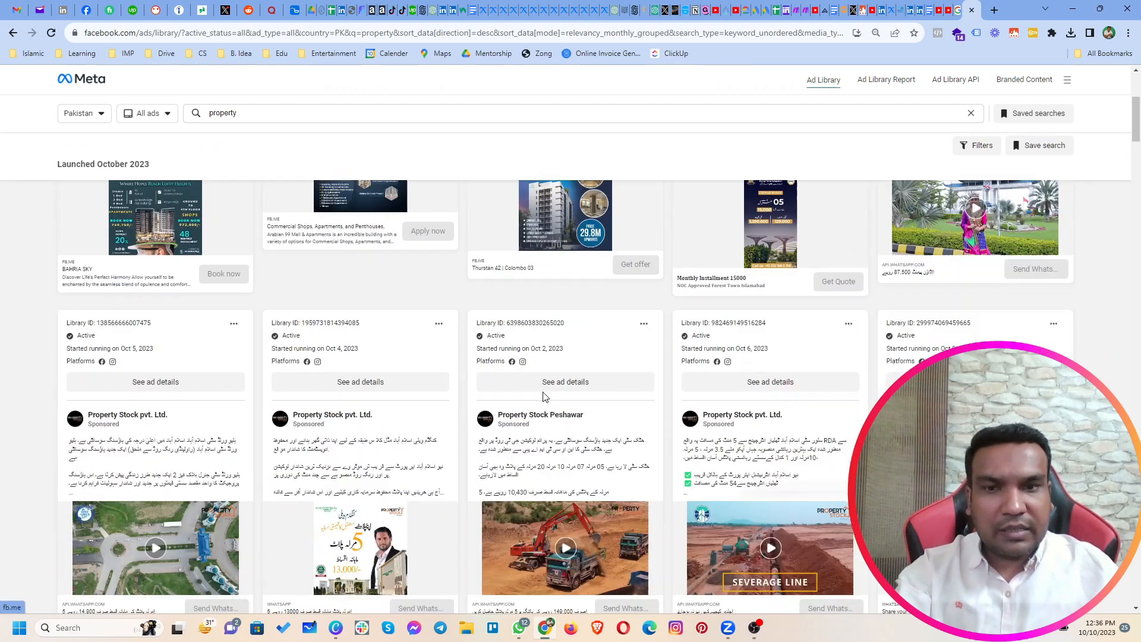
pyautogui.scroll(4, 544, 393)
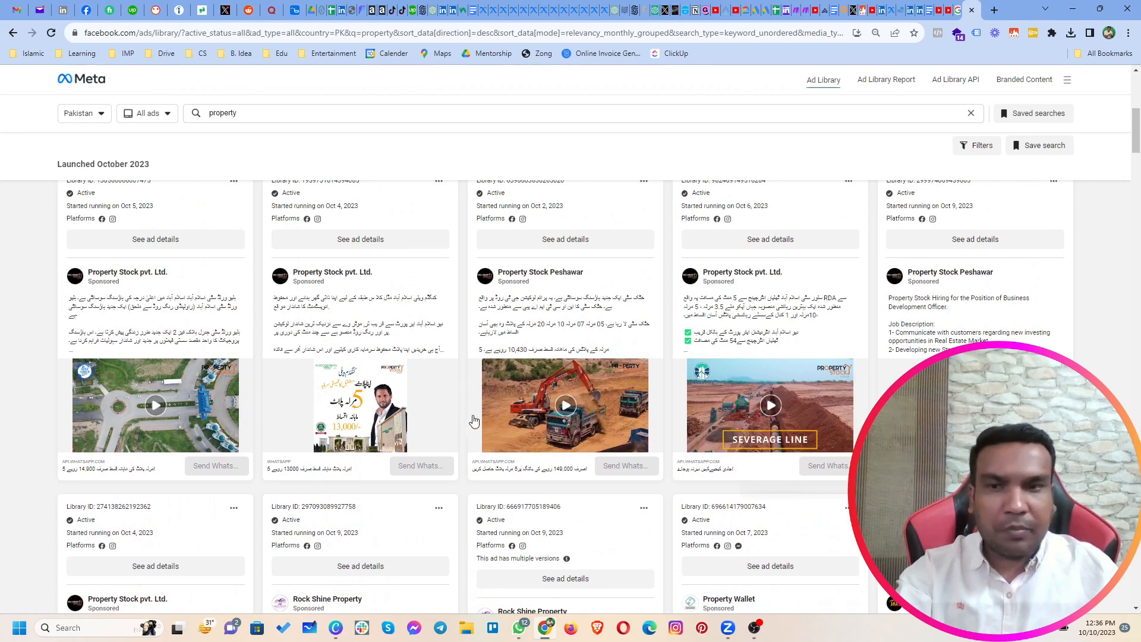
pyautogui.scroll(-6, 472, 420)
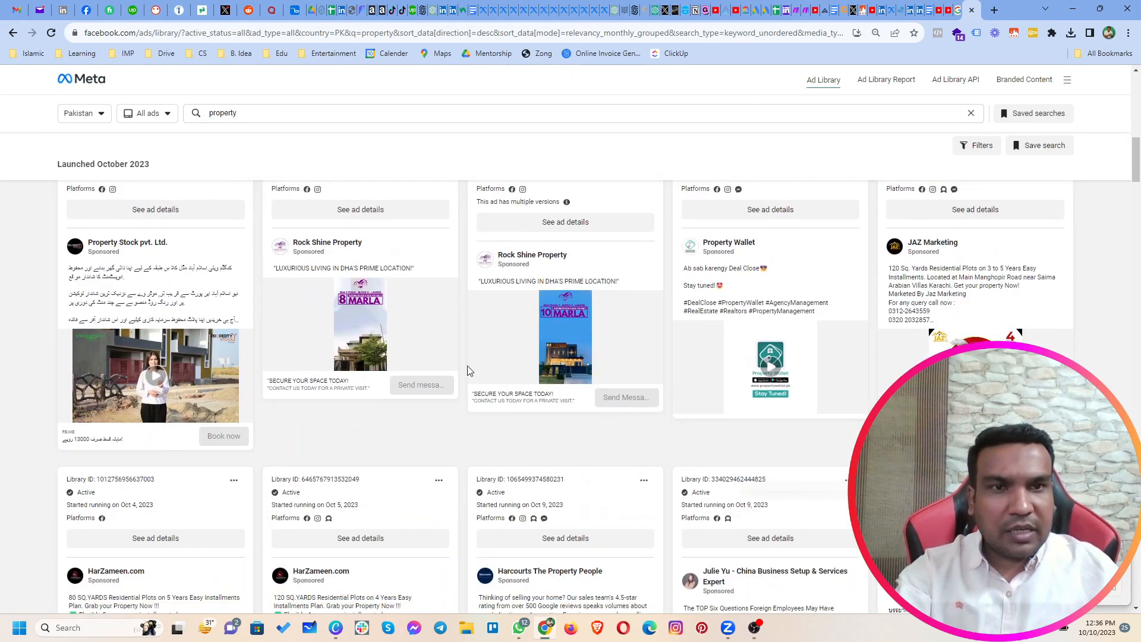
pyautogui.scroll(-3, 474, 386)
pyautogui.scroll(-5, 491, 421)
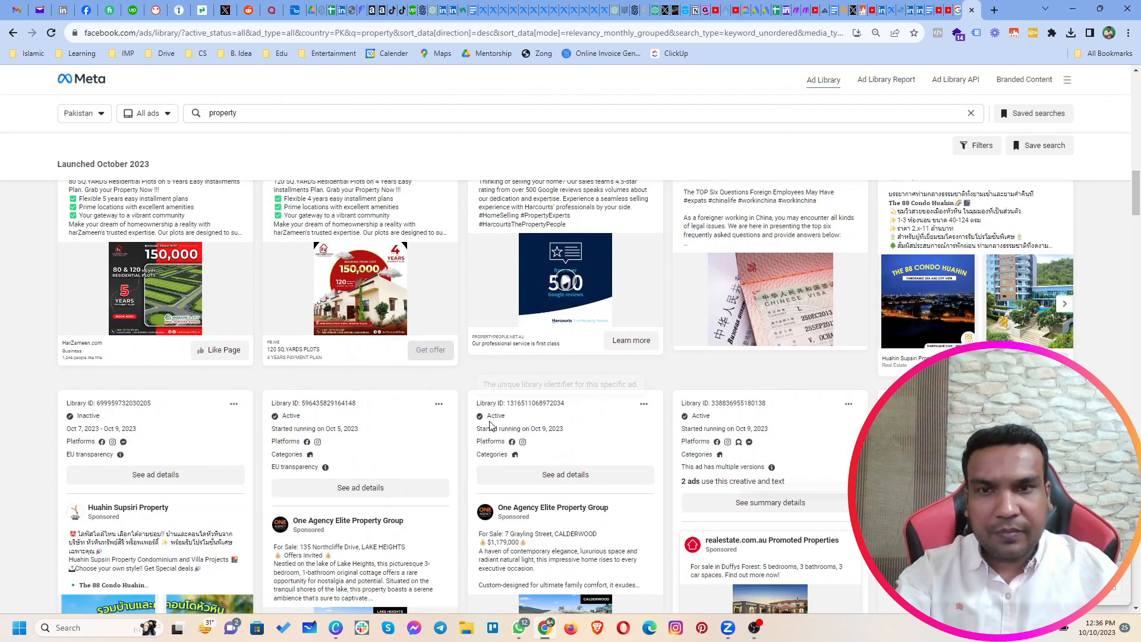
pyautogui.scroll(3, 485, 380)
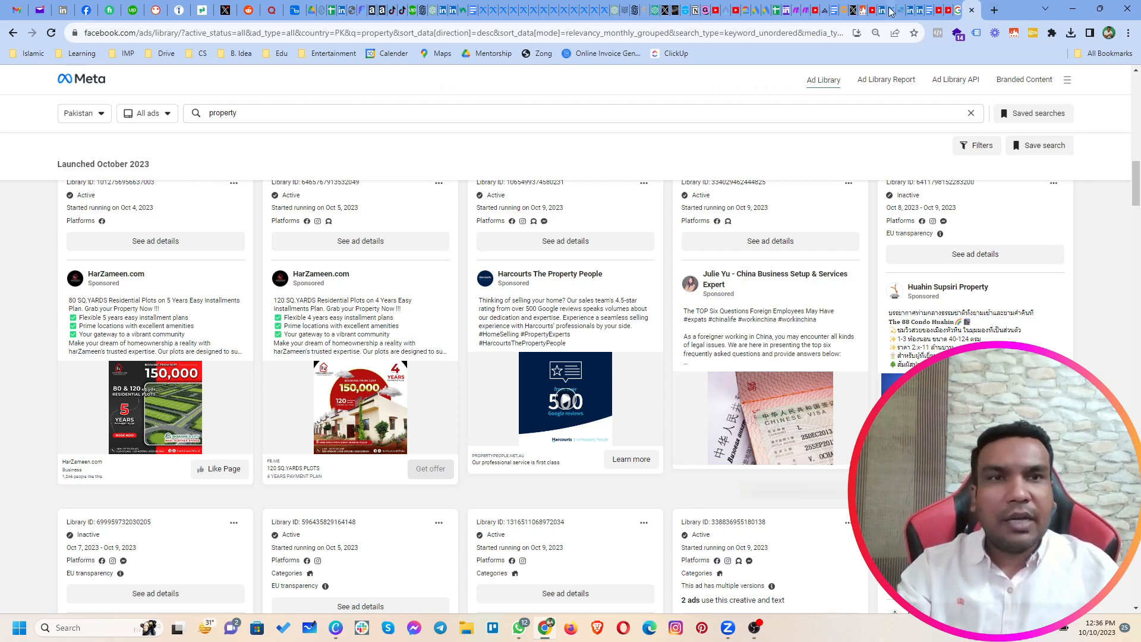
# Step: Return to Ads Manager and replace the ad's headline with "Get In Touch for Safe Investment"
pyautogui.click(899, 24)
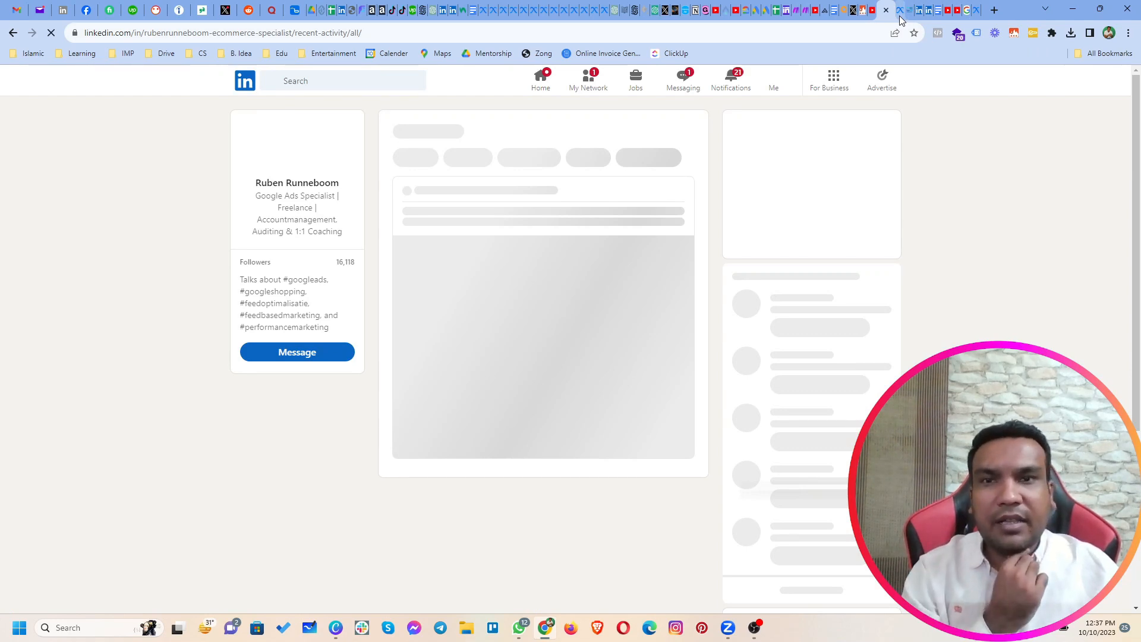
pyautogui.click(901, 19)
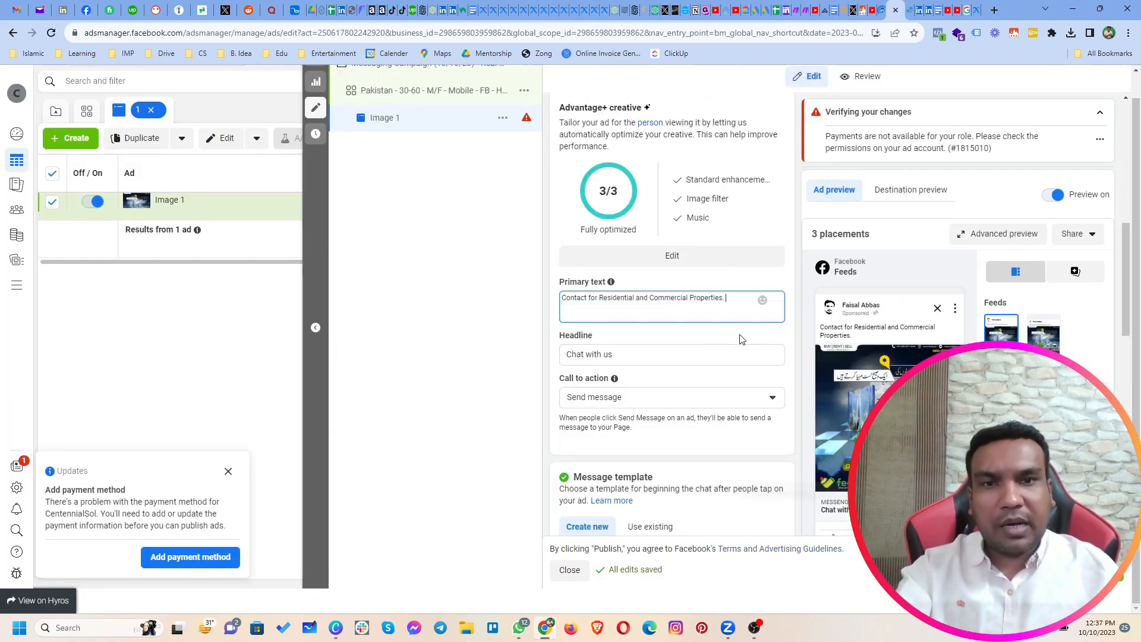
pyautogui.tripleClick(593, 359)
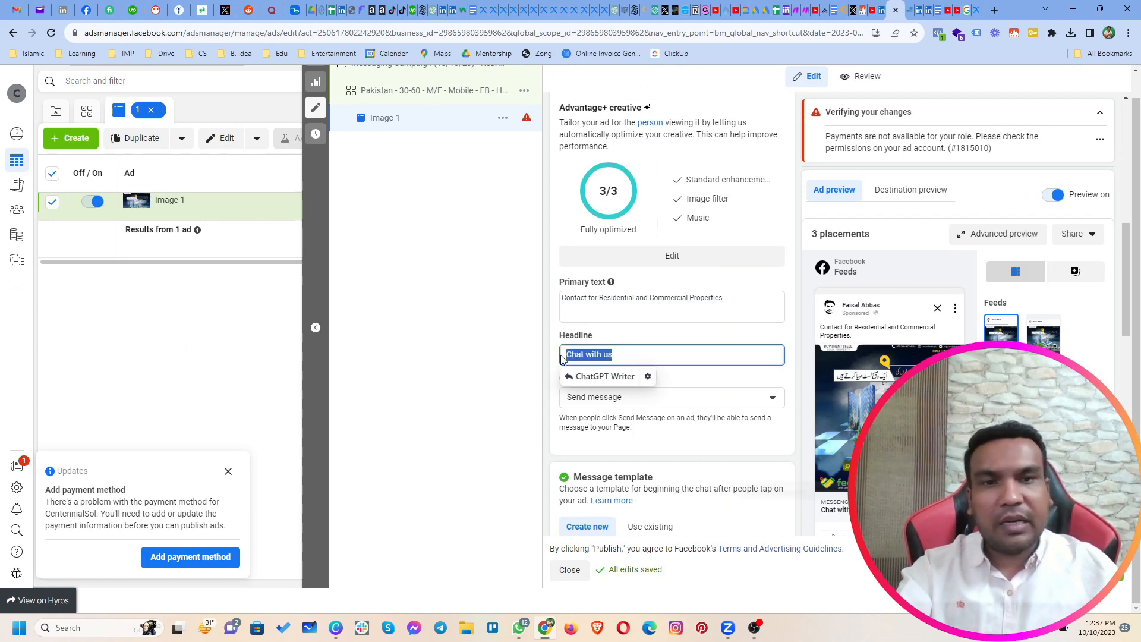
pyautogui.write('Get In Touch')
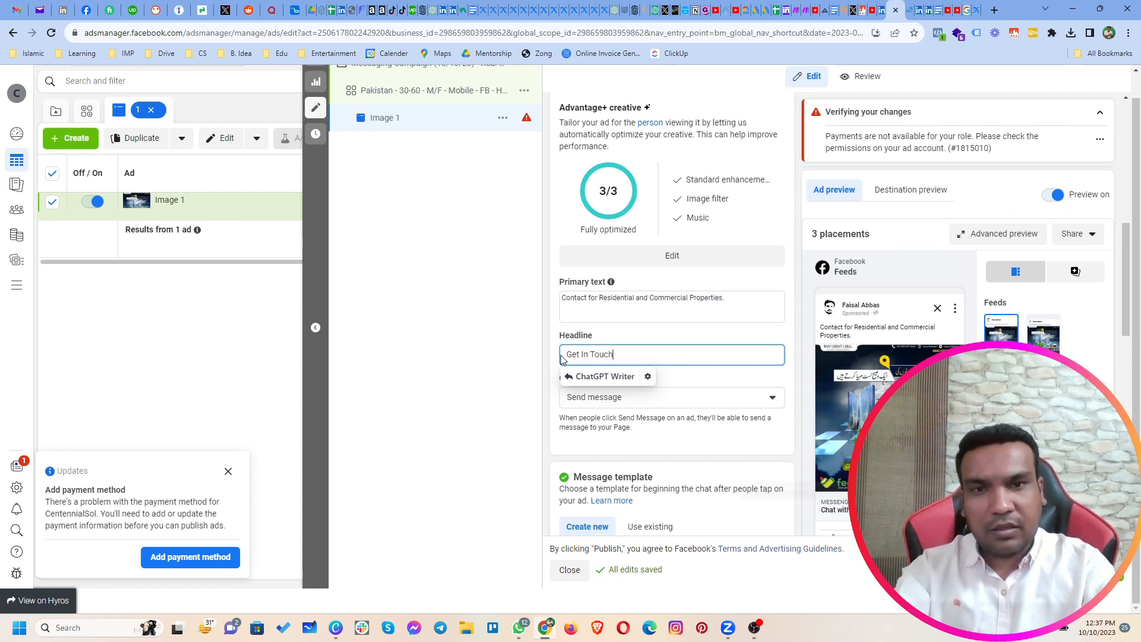
pyautogui.write(' to')
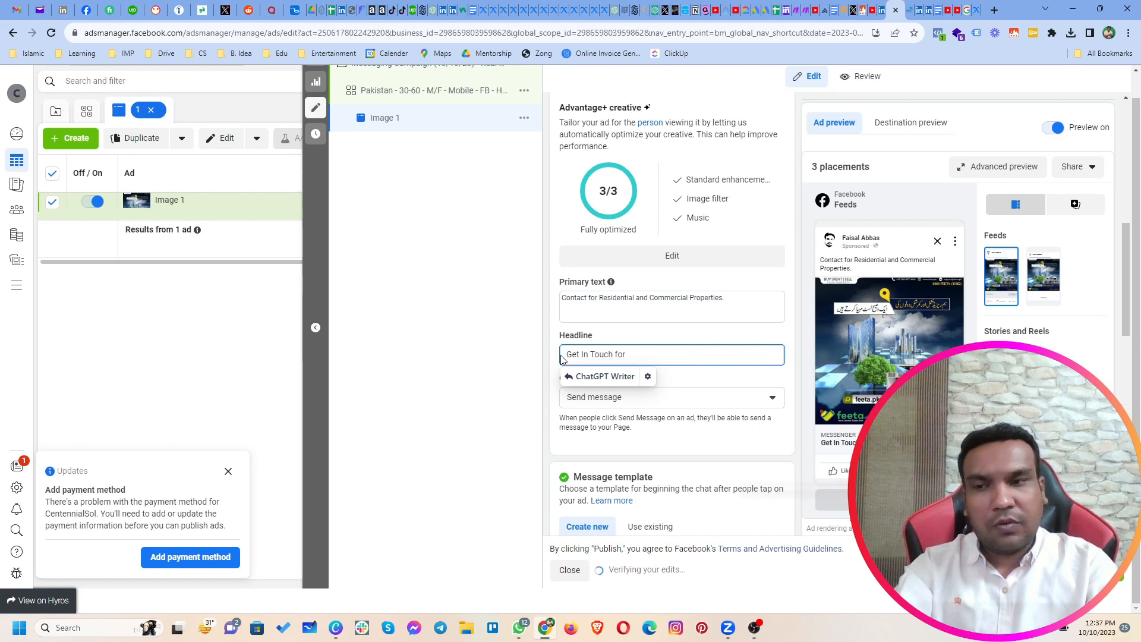
pyautogui.write('Safe ')
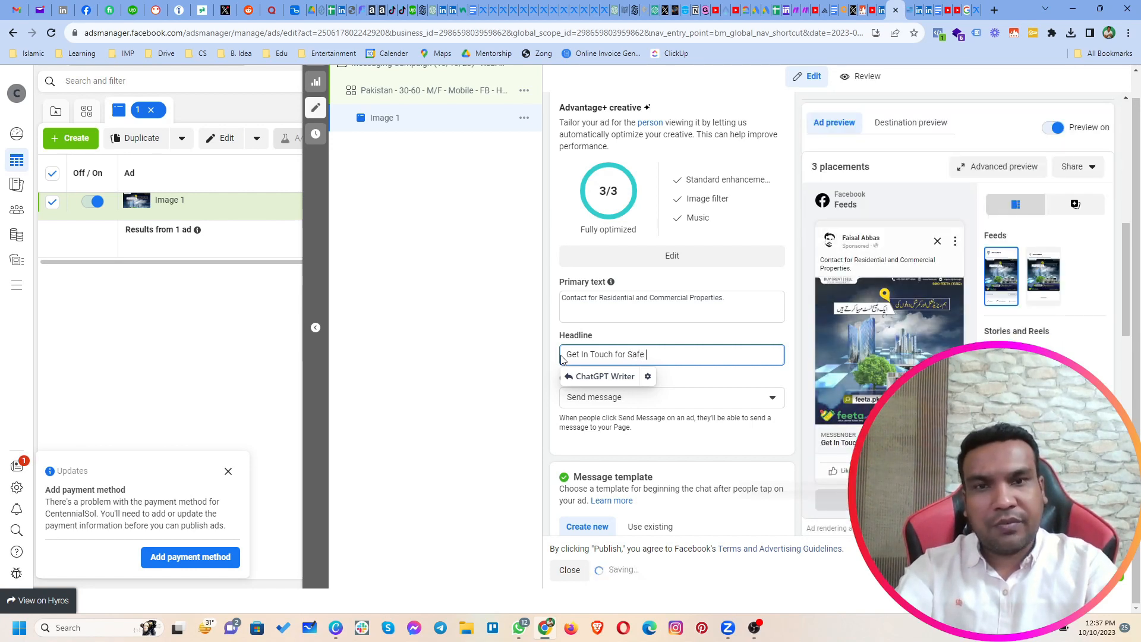
pyautogui.write('Investment')
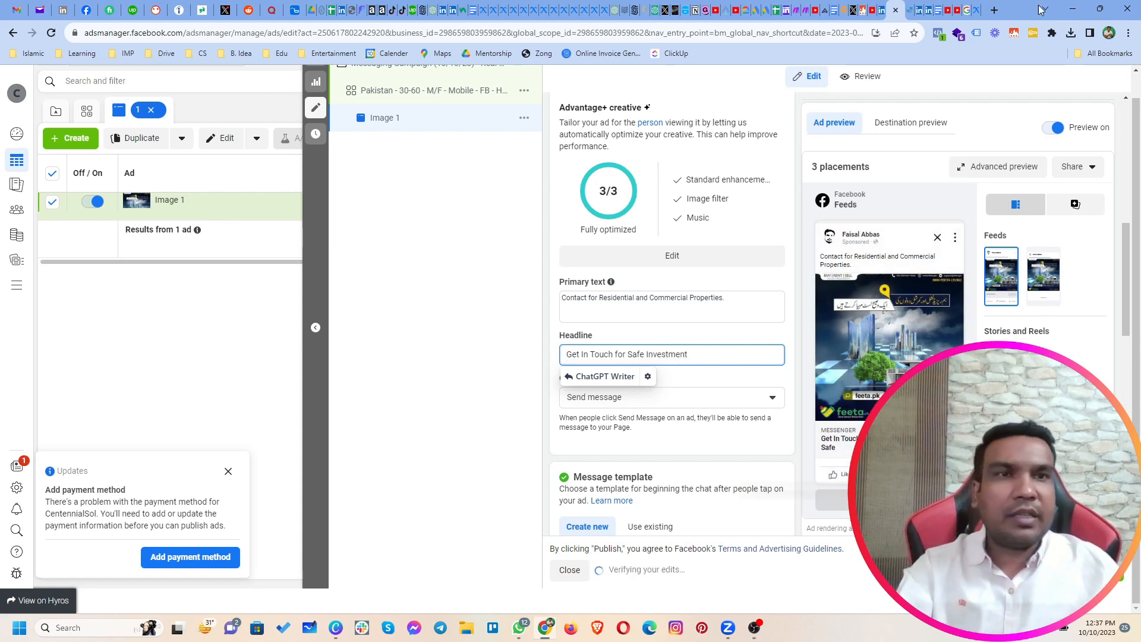
# Step: Switch back to the Meta Ad Library and examine the headlines shown beneath the property ads' images
pyautogui.click(966, 10)
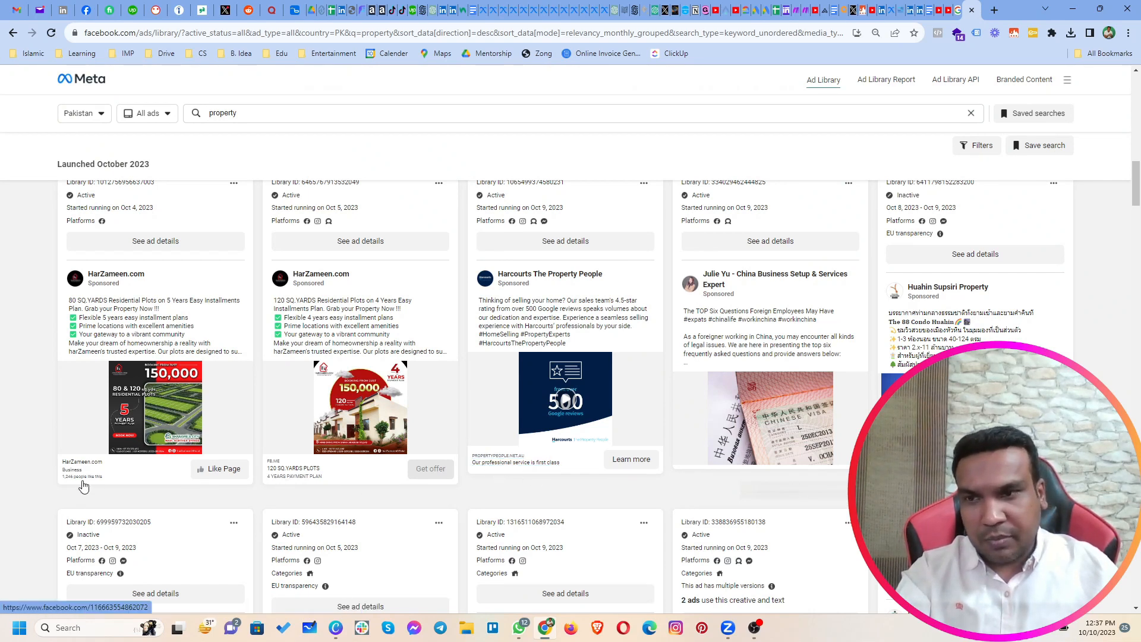
pyautogui.scroll(-3, 206, 543)
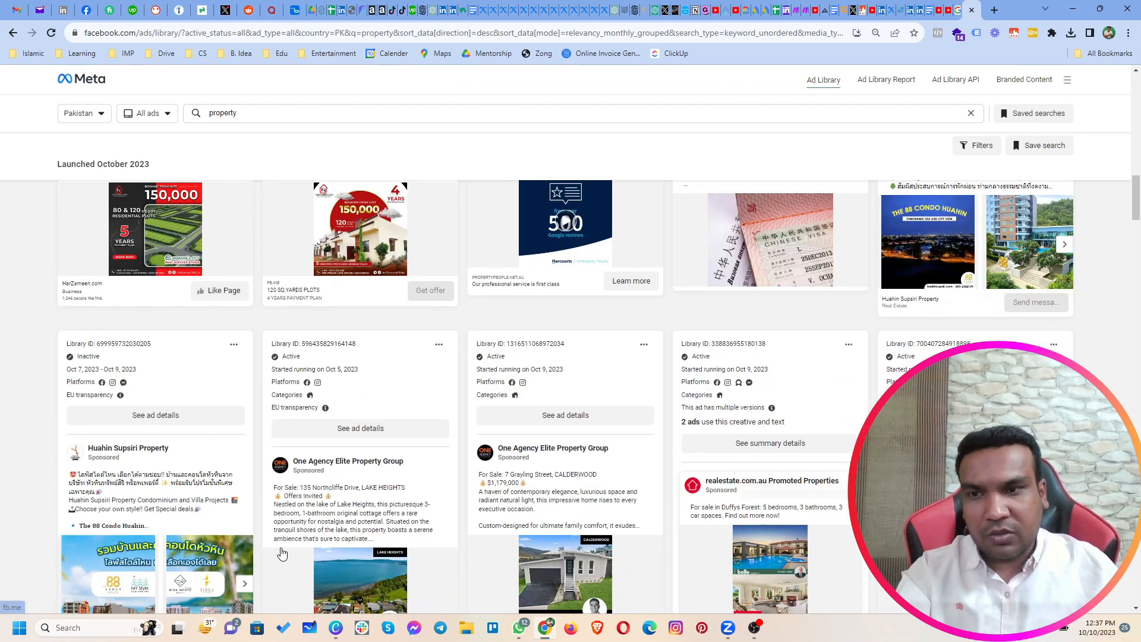
pyautogui.scroll(-3, 223, 506)
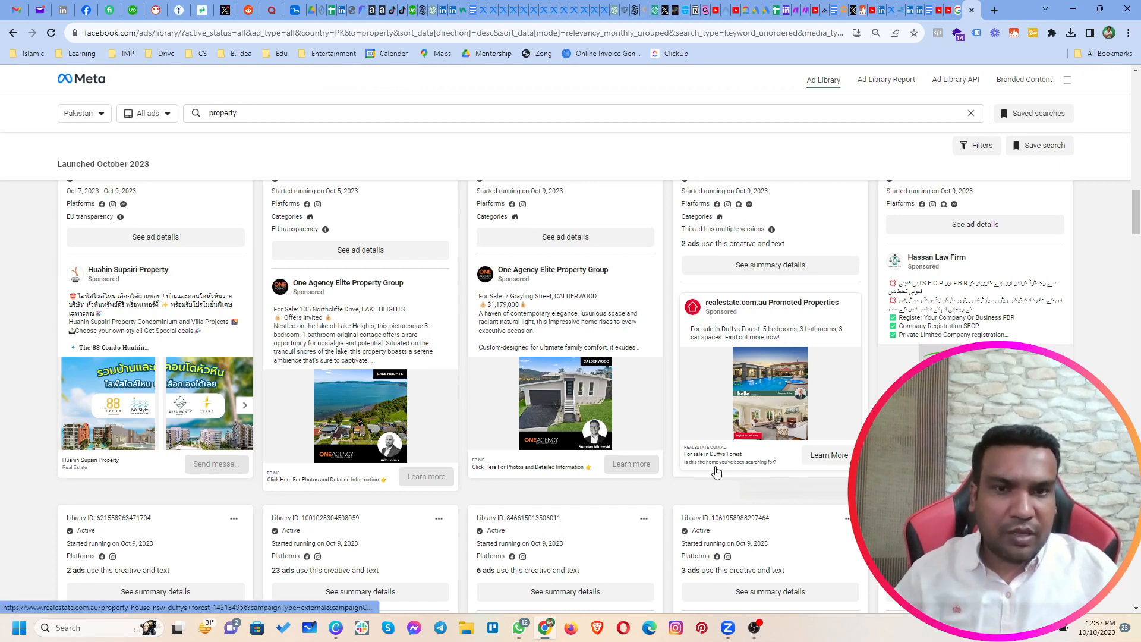
# Step: Return to Ads Manager and review the ad's call to action and message template settings
pyautogui.click(893, 14)
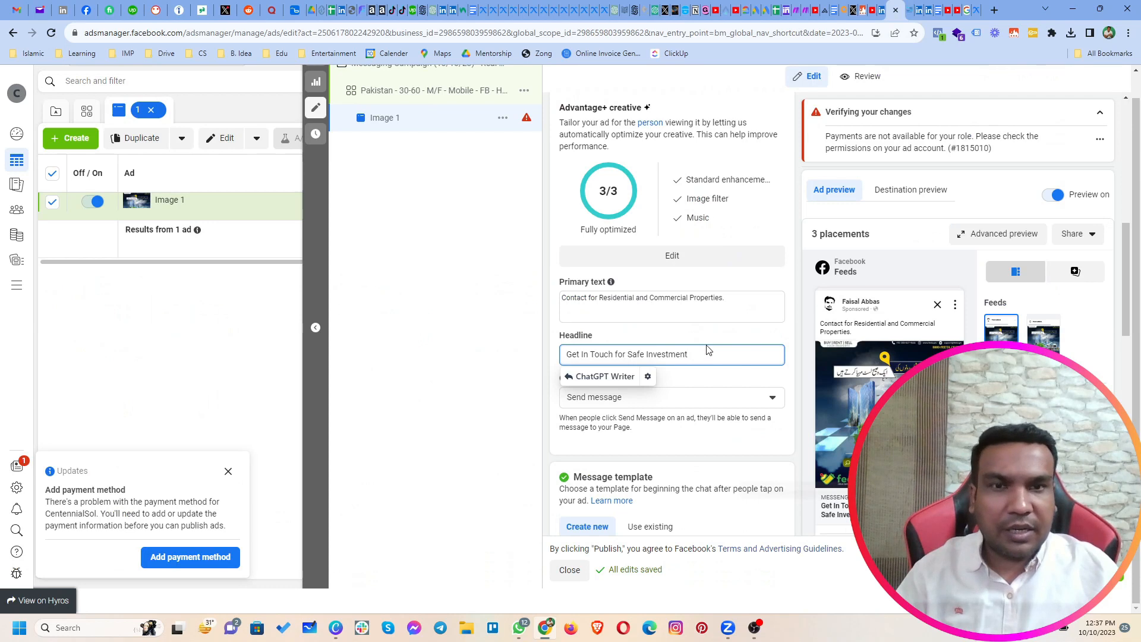
pyautogui.click(704, 334)
pyautogui.scroll(-2, 717, 435)
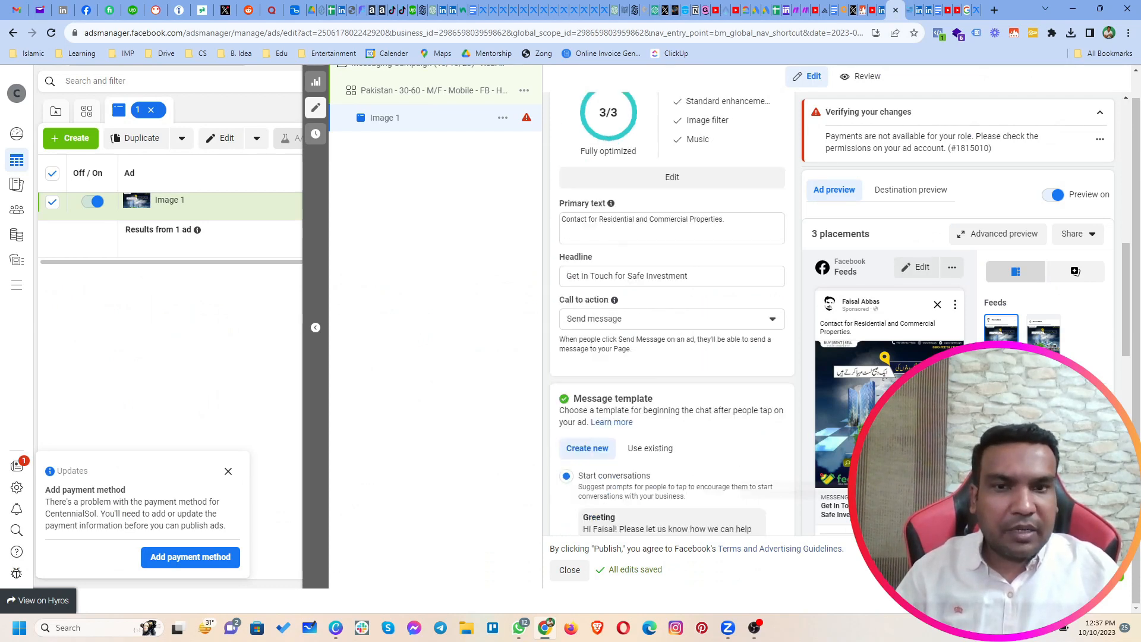
pyautogui.scroll(-4, 717, 436)
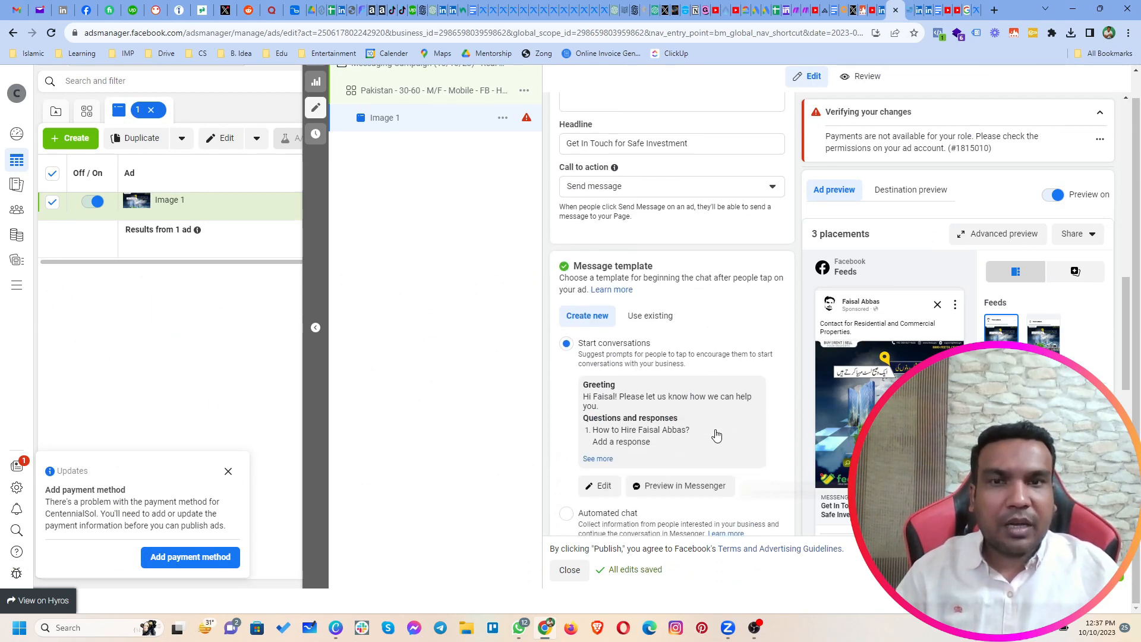
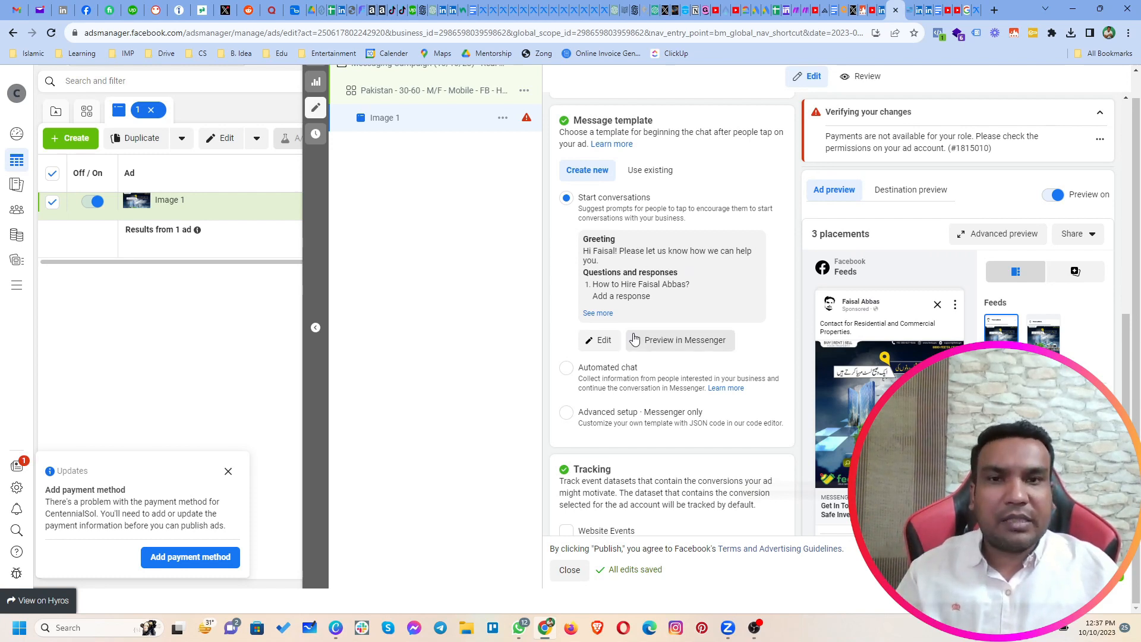
# Step: Open the message template for editing, reinsert the recipient's first name in the greeting, and move "Please let us know how we can help you." to a new line
pyautogui.click(604, 342)
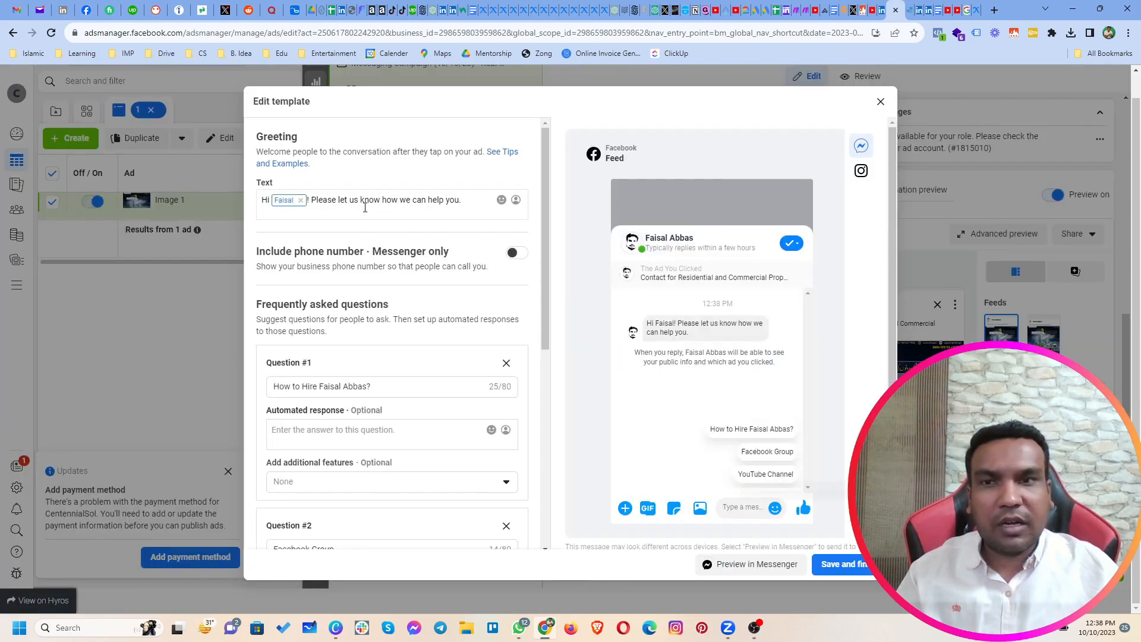
pyautogui.click(301, 200)
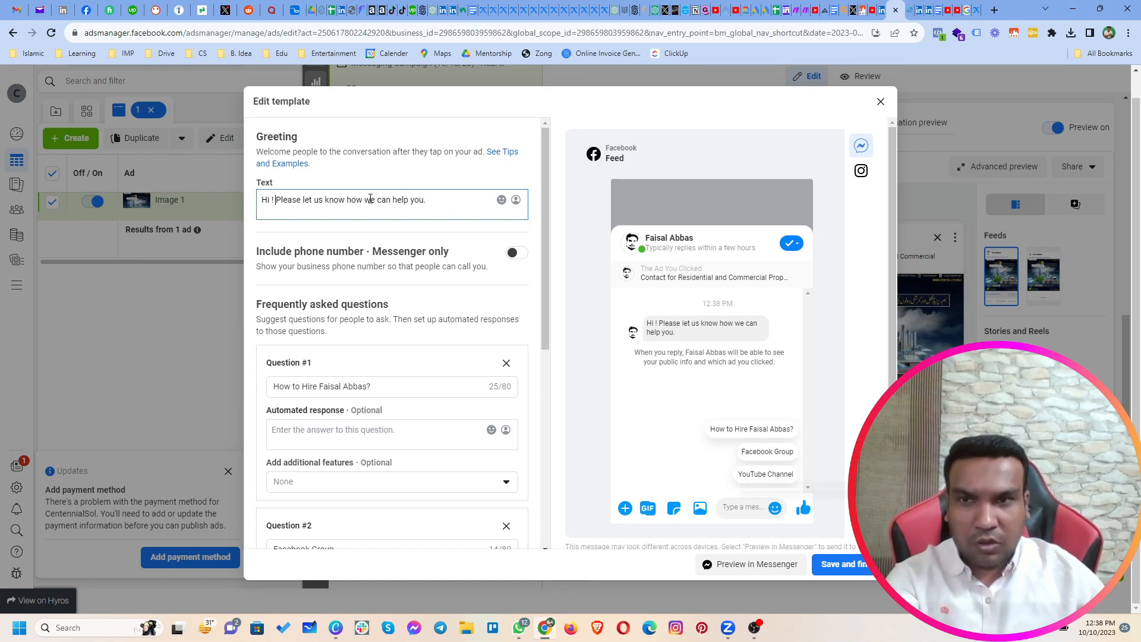
pyautogui.press('Return')
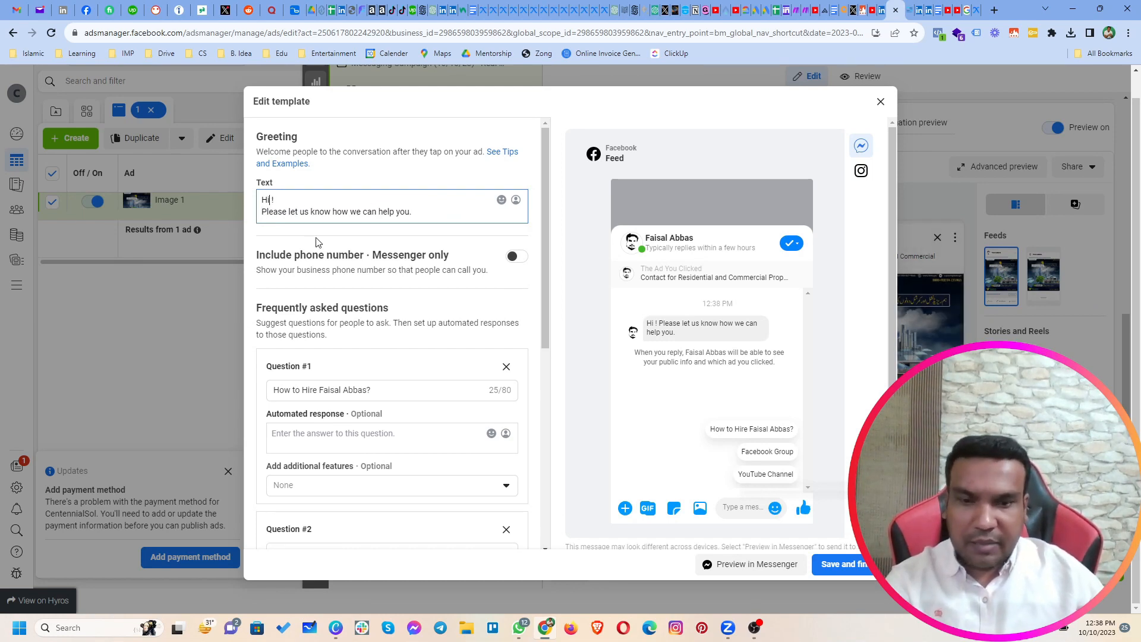
pyautogui.click(516, 202)
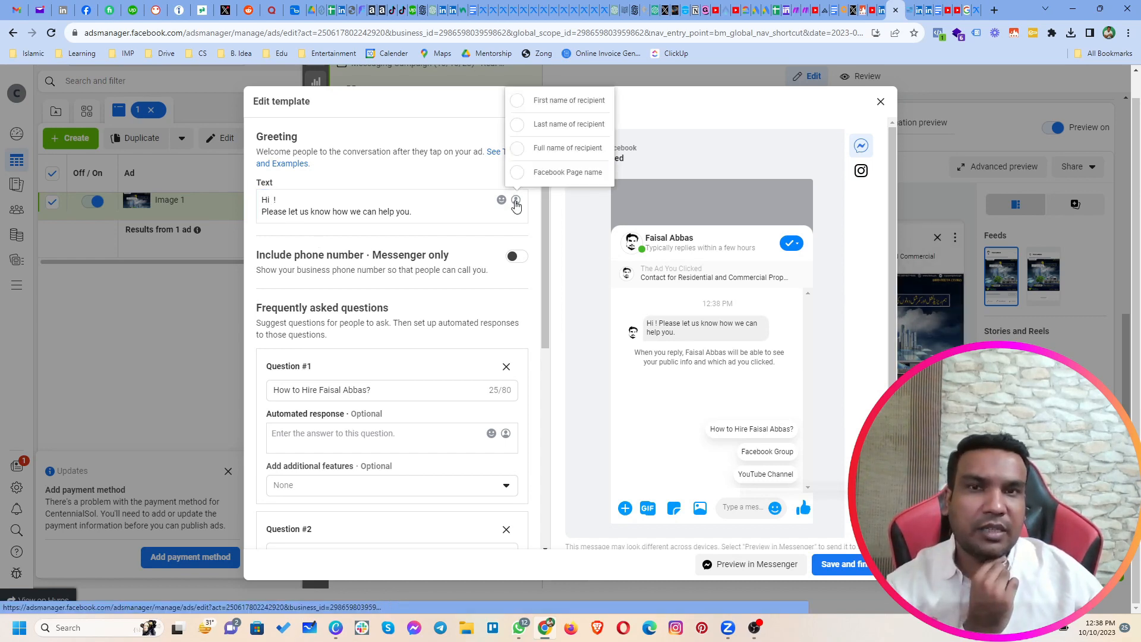
pyautogui.click(529, 103)
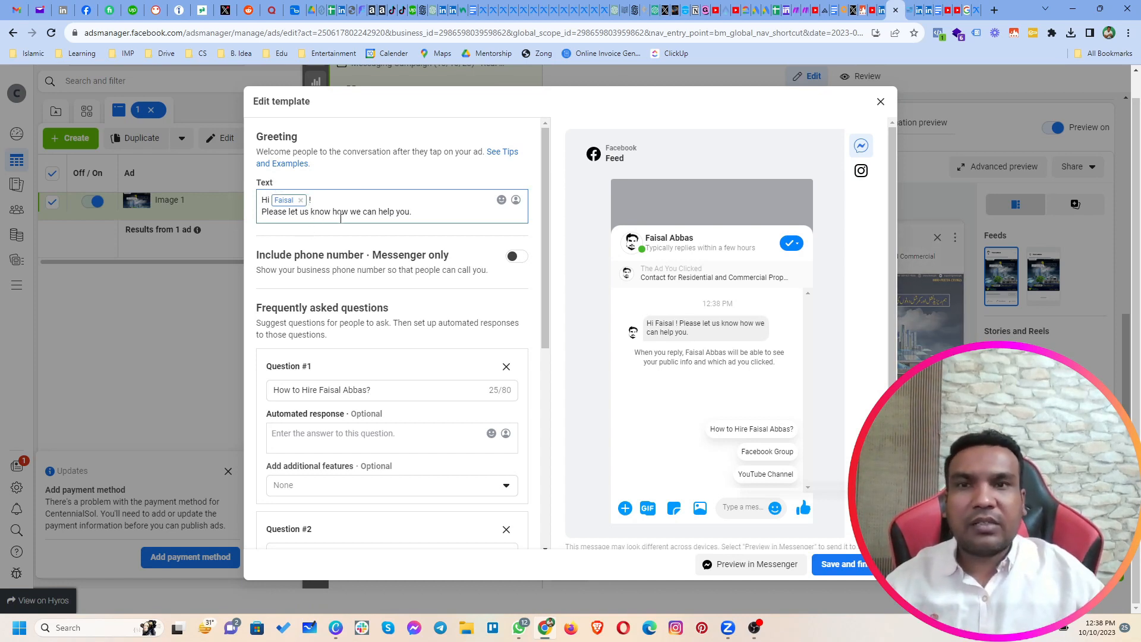
# Step: Replace the template's first frequently asked question with "What are Your Office Timing?"
pyautogui.scroll(-4, 344, 357)
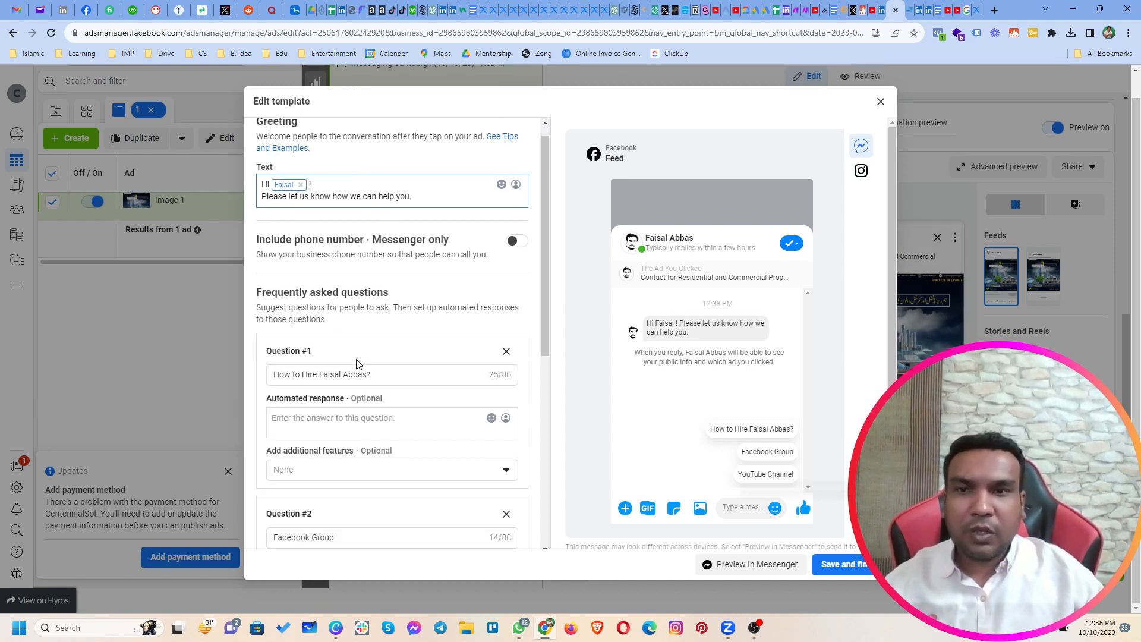
pyautogui.scroll(-3, 357, 364)
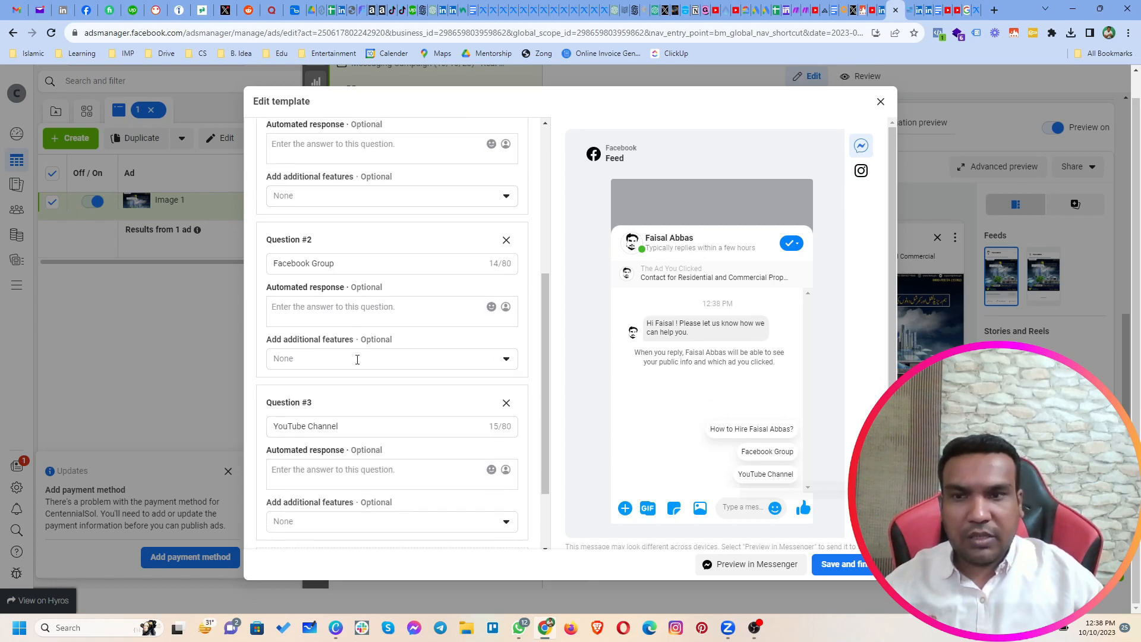
pyautogui.scroll(6, 357, 364)
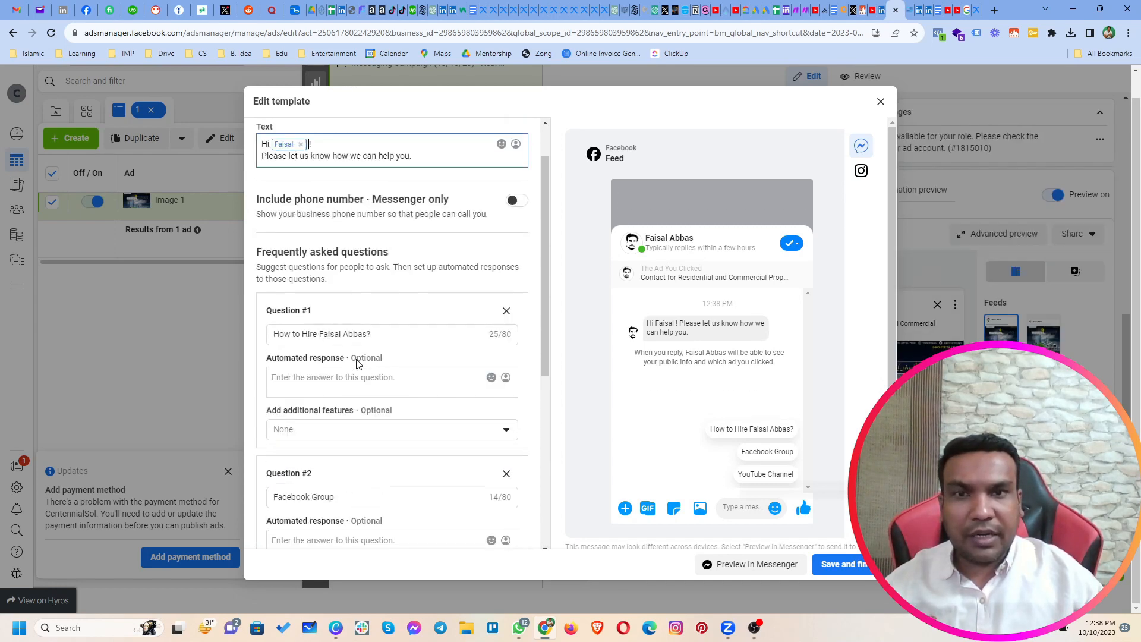
pyautogui.scroll(-2, 357, 360)
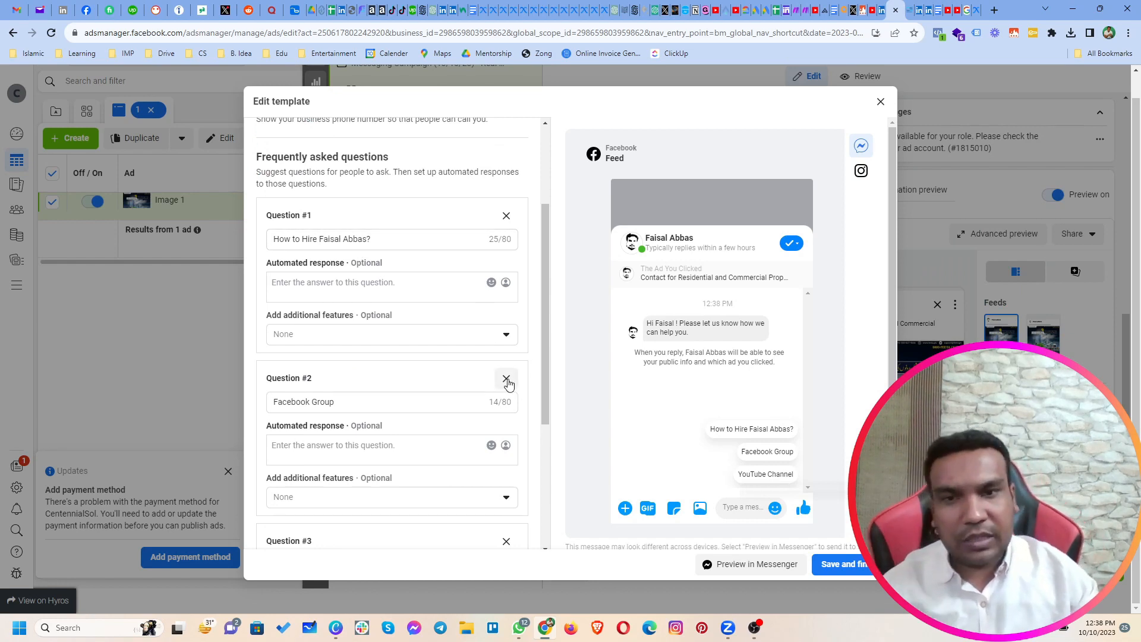
pyautogui.click(418, 240)
pyautogui.tripleClick(417, 239)
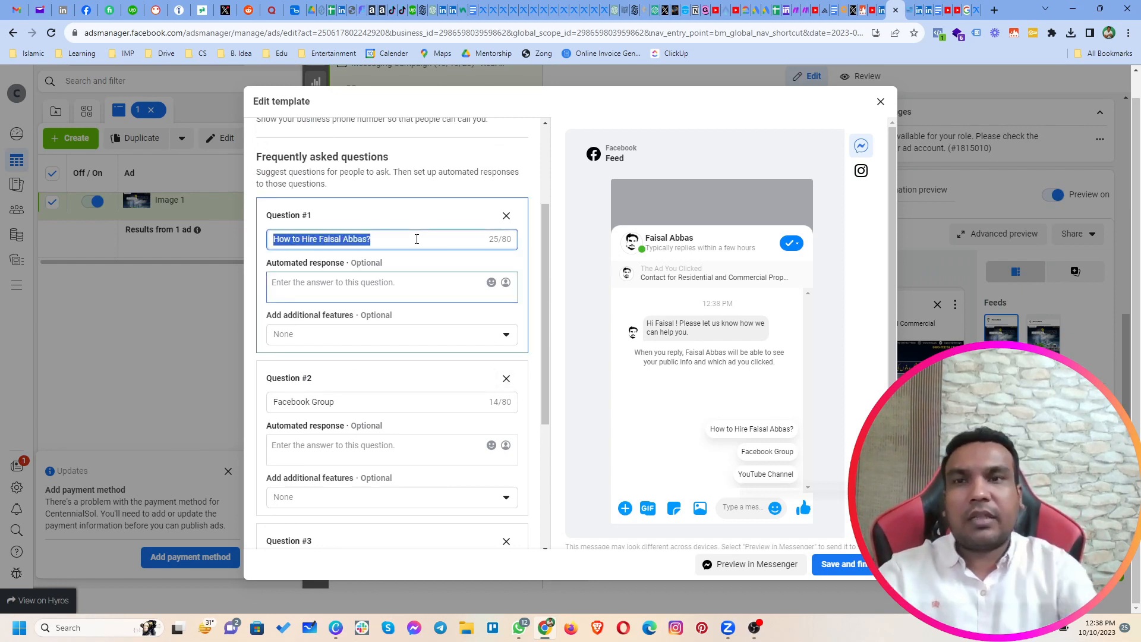
pyautogui.write('What are Your Office Timing?')
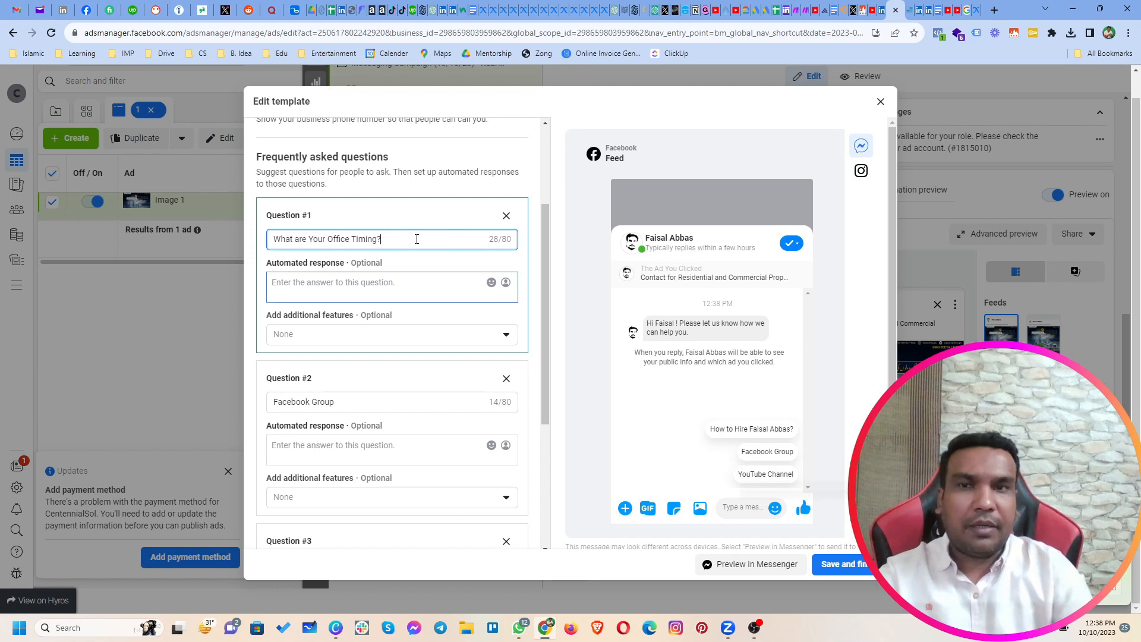
# Step: Replace the template's second frequently asked question with "Where is Your Office situated?"
pyautogui.tripleClick(374, 406)
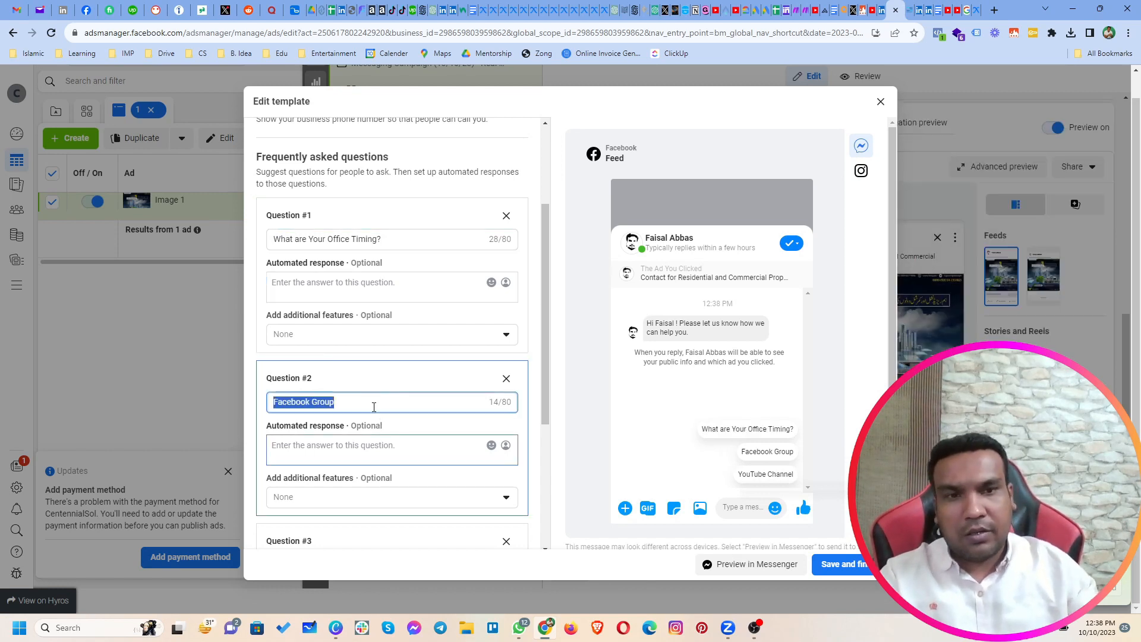
pyautogui.write('Where')
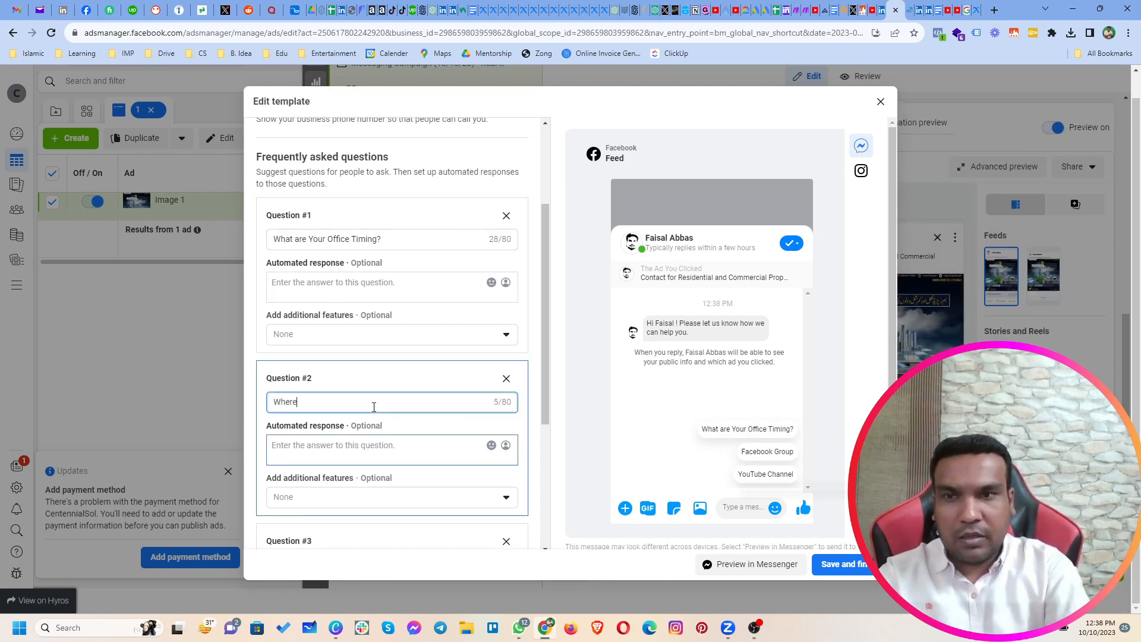
pyautogui.write(' is Your ')
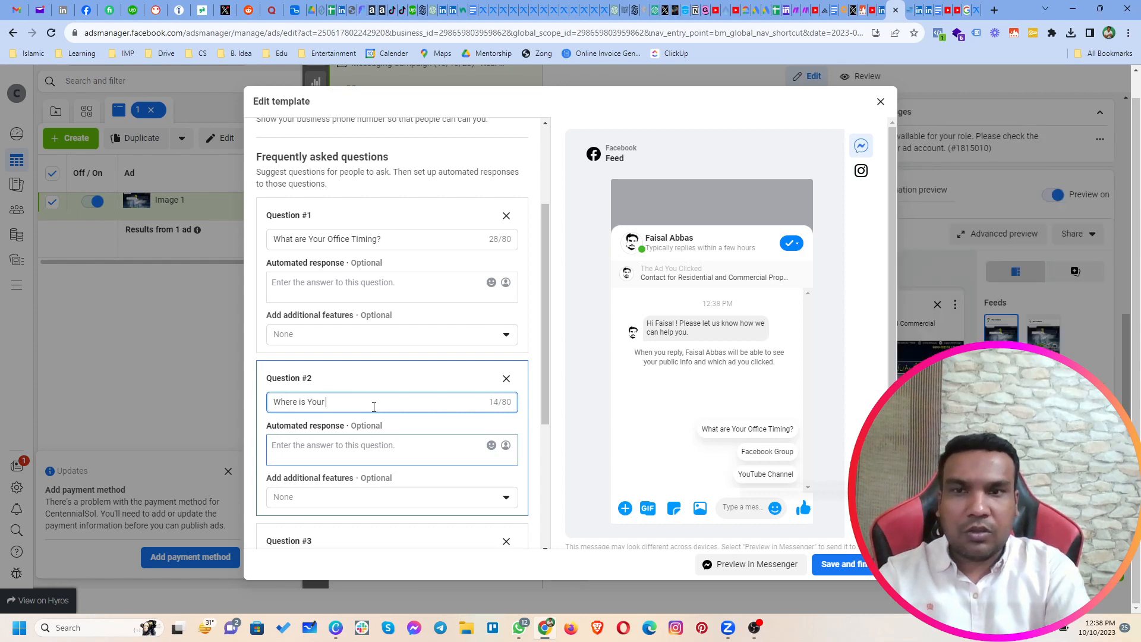
pyautogui.write('Office situated?')
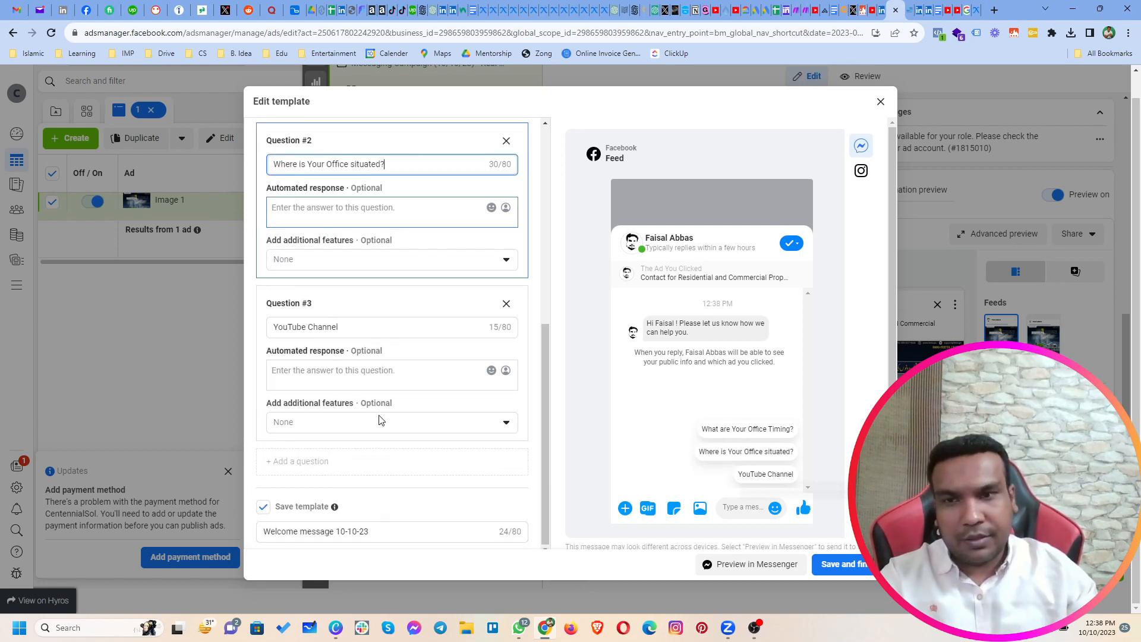
# Step: Replace the template's third frequently asked question with "Can I get list of properties available?"
pyautogui.scroll(-4, 377, 416)
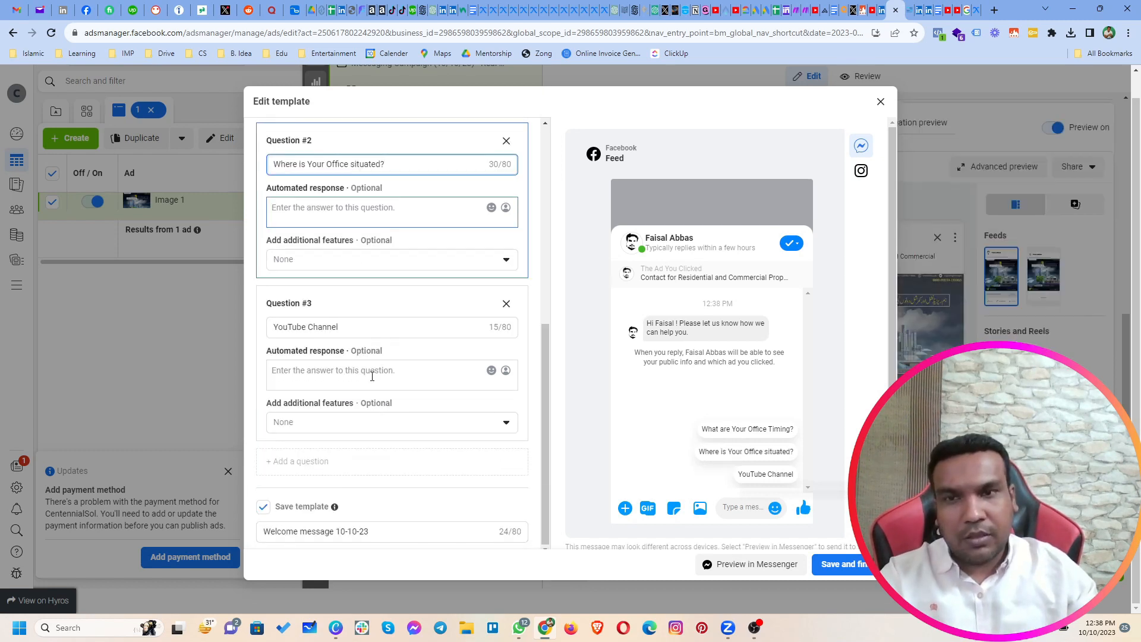
pyautogui.click(370, 326)
pyautogui.hotkey('ctrl', 'a')
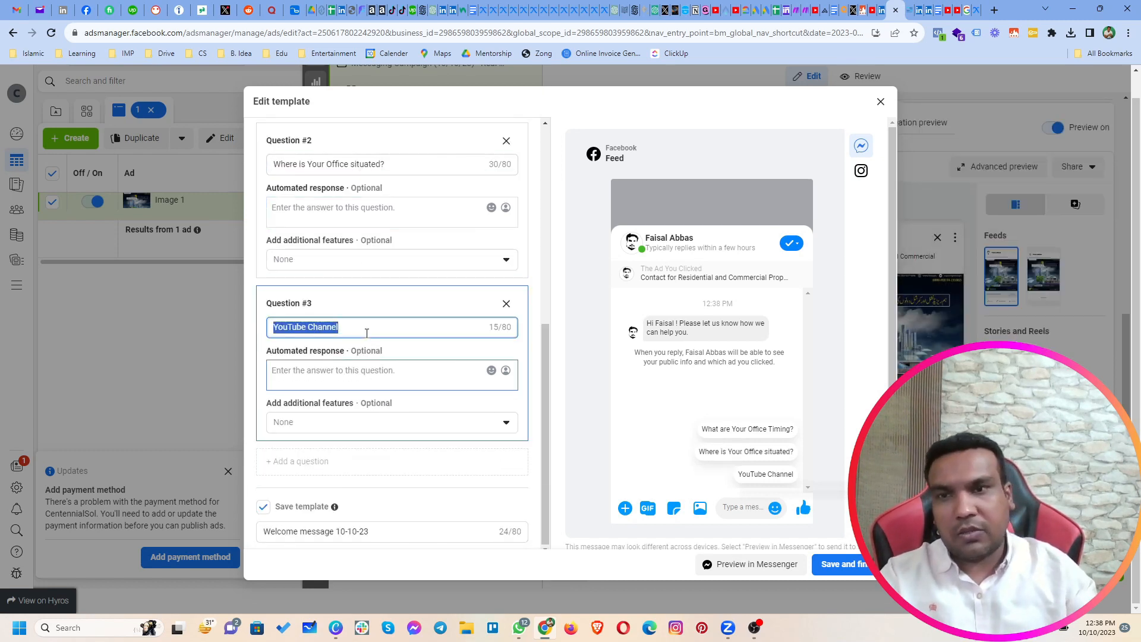
pyautogui.write('Can I ')
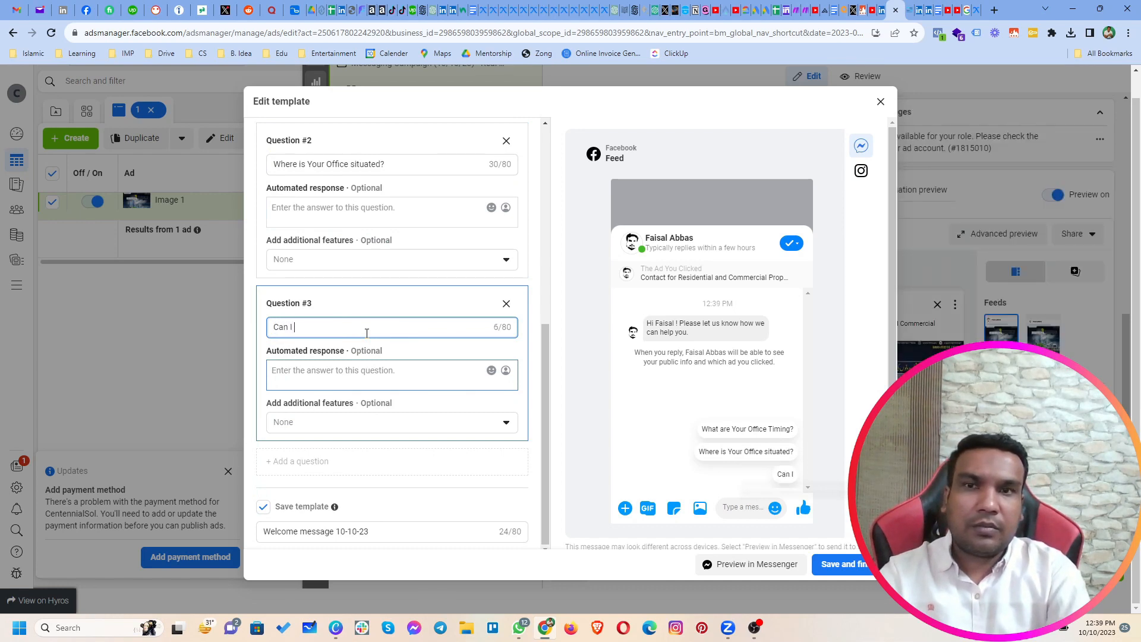
pyautogui.write('get ')
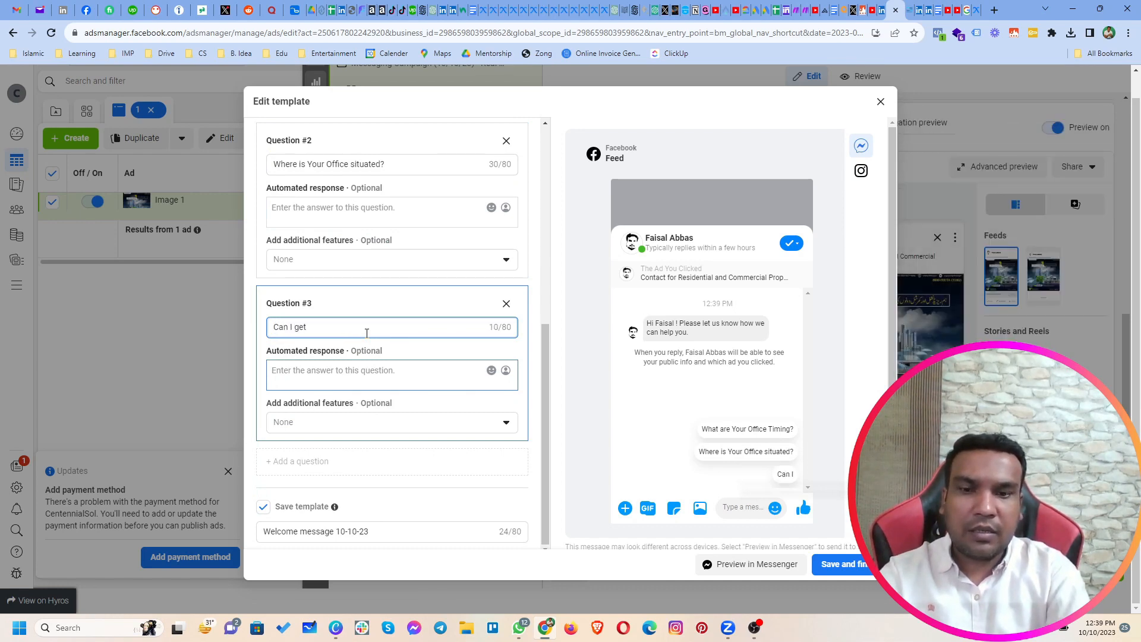
pyautogui.write('list of proper')
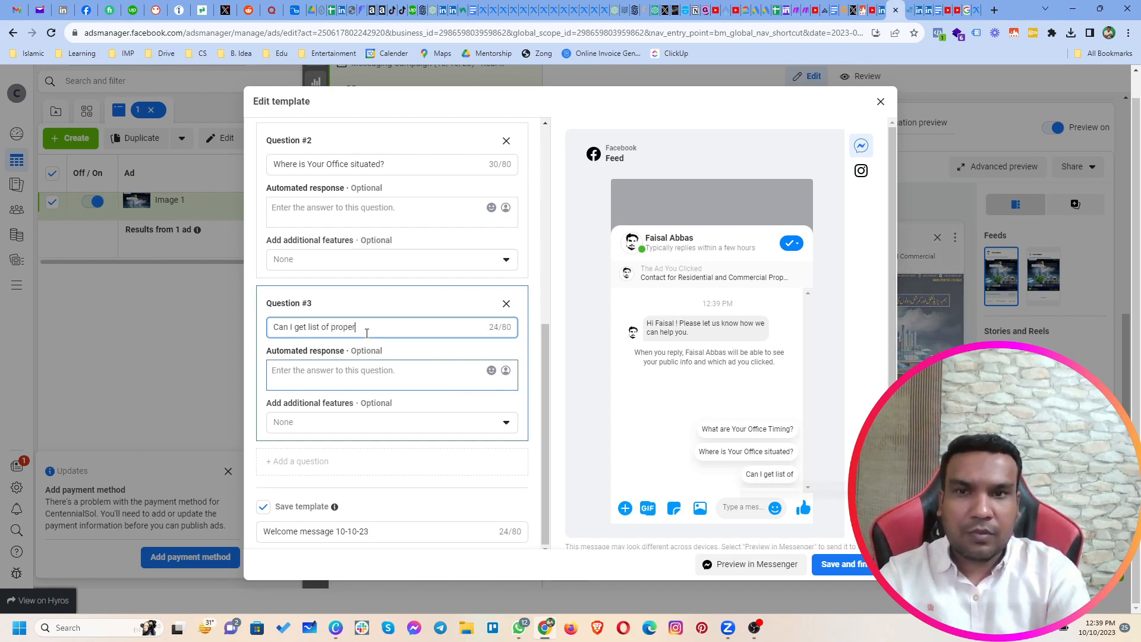
pyautogui.write('ties available?')
# Step: Examine the automated response and additional feature options offered for the frequently asked questions
pyautogui.scroll(4, 348, 290)
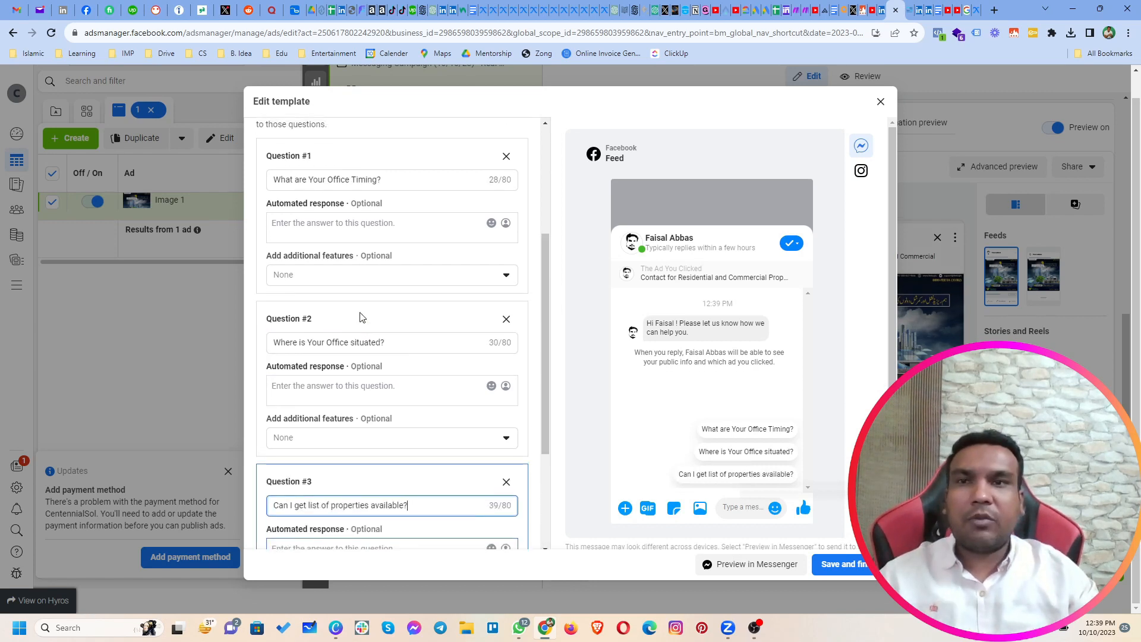
pyautogui.click(344, 285)
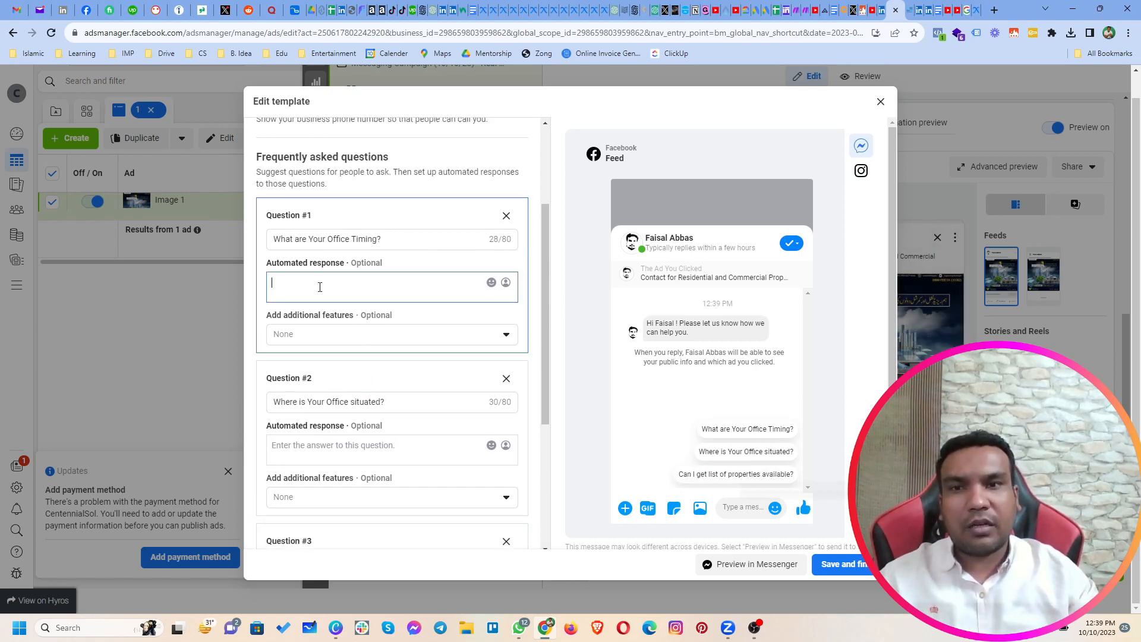
pyautogui.click(333, 336)
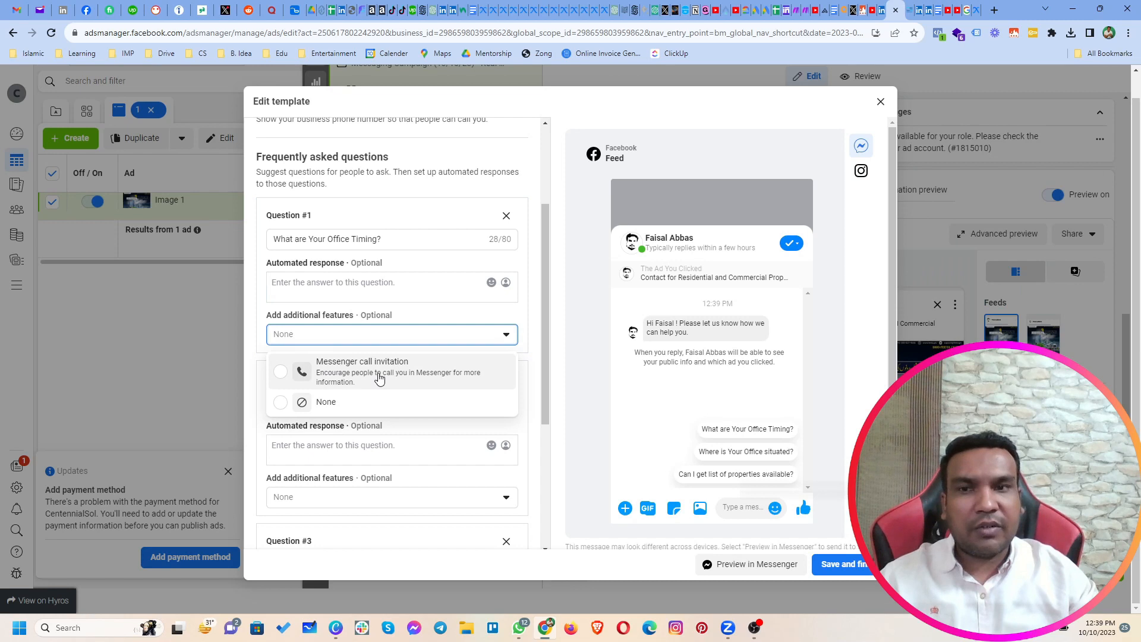
pyautogui.click(400, 323)
pyautogui.scroll(-2, 399, 324)
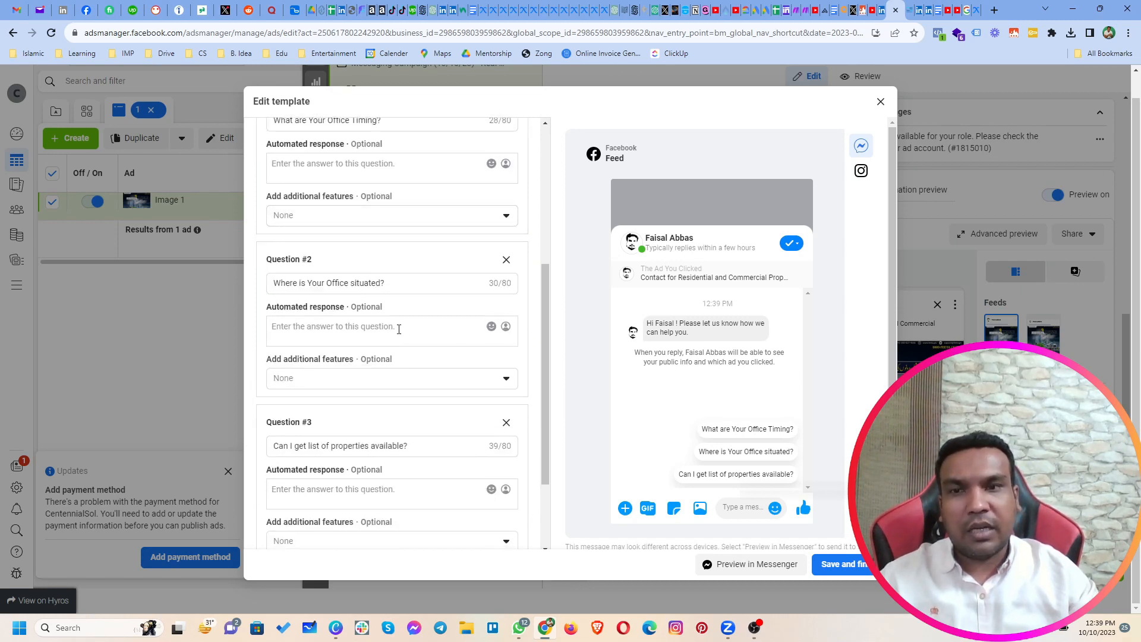
pyautogui.click(372, 387)
pyautogui.click(373, 389)
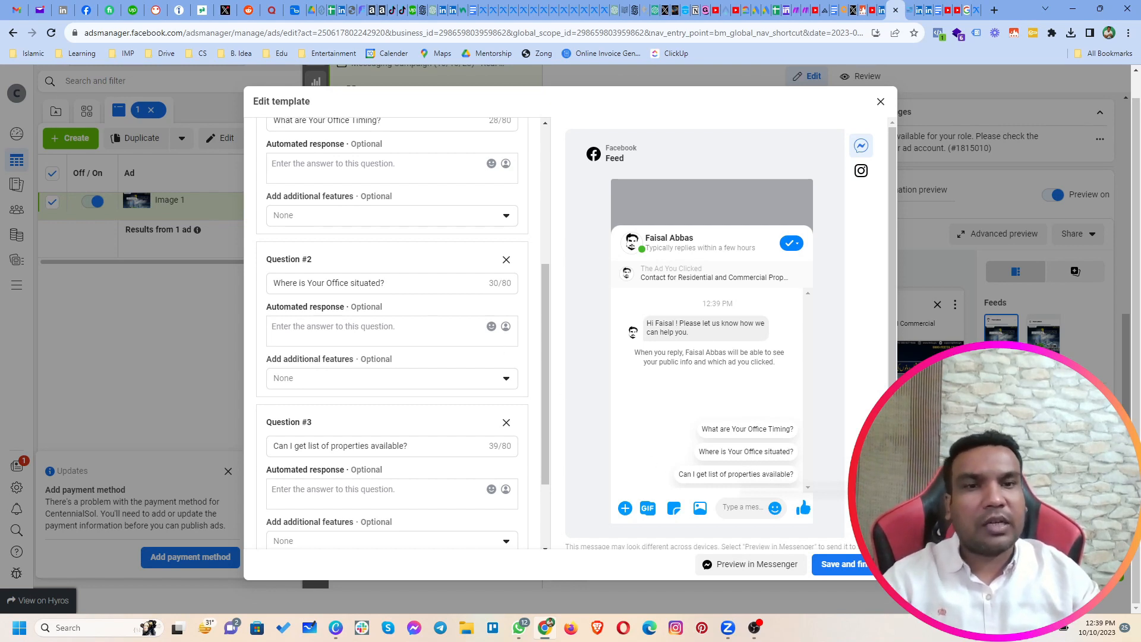
# Step: Save the edited message template and review the ad's tracking settings
pyautogui.click(839, 565)
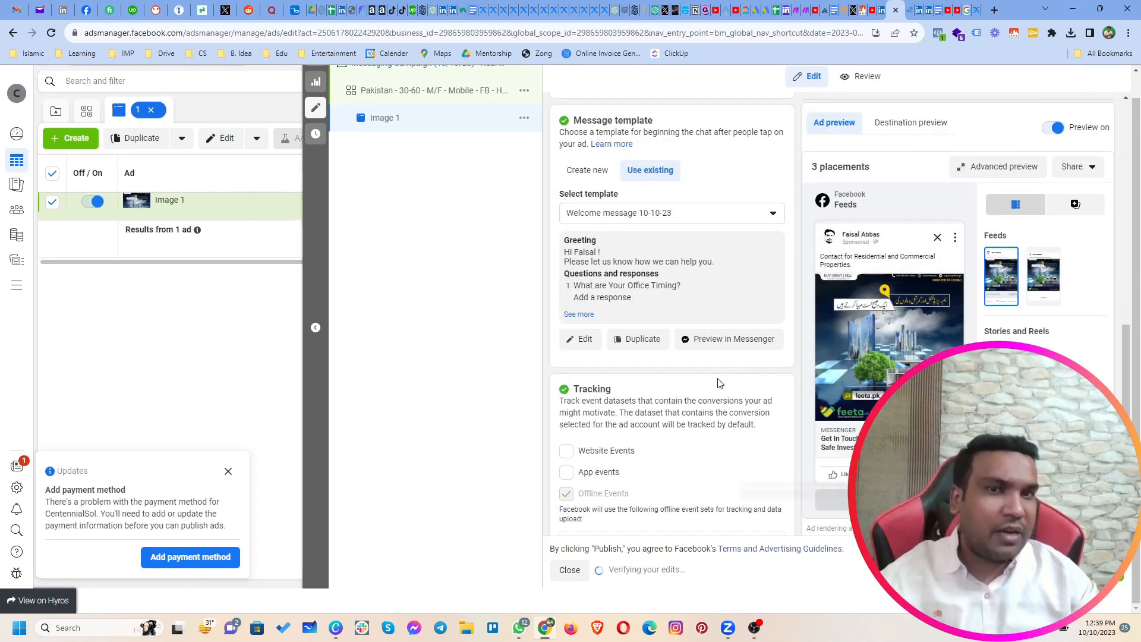
pyautogui.scroll(-5, 630, 298)
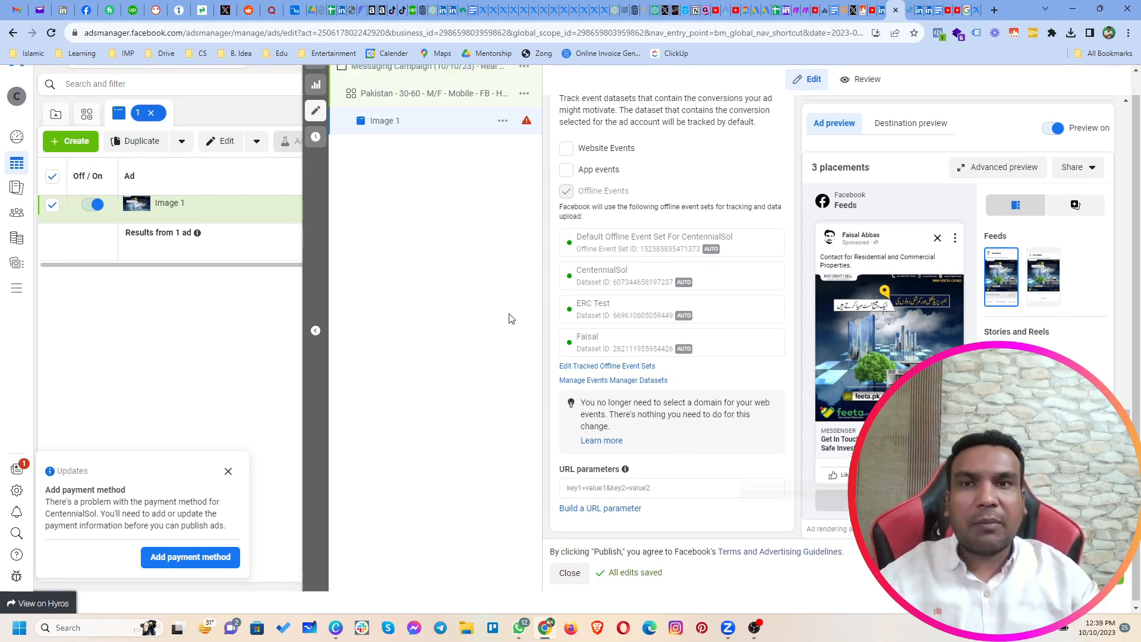
pyautogui.scroll(1, 510, 319)
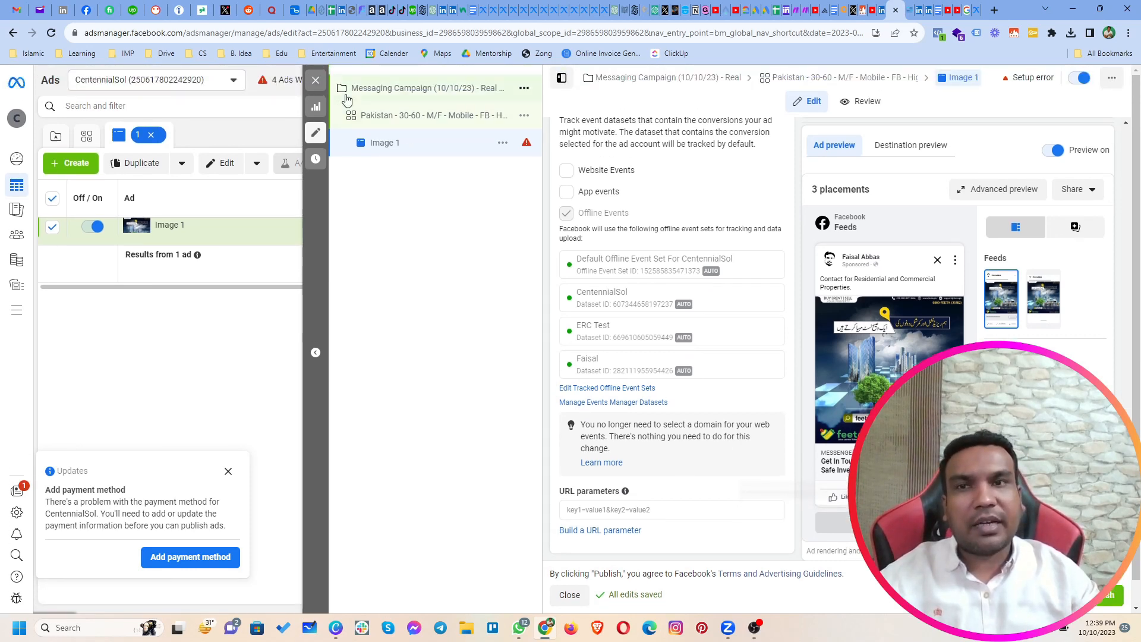
# Step: Duplicate the Image 1 ad once within its original campaign and name the copy "Image 2"
pyautogui.click(316, 80)
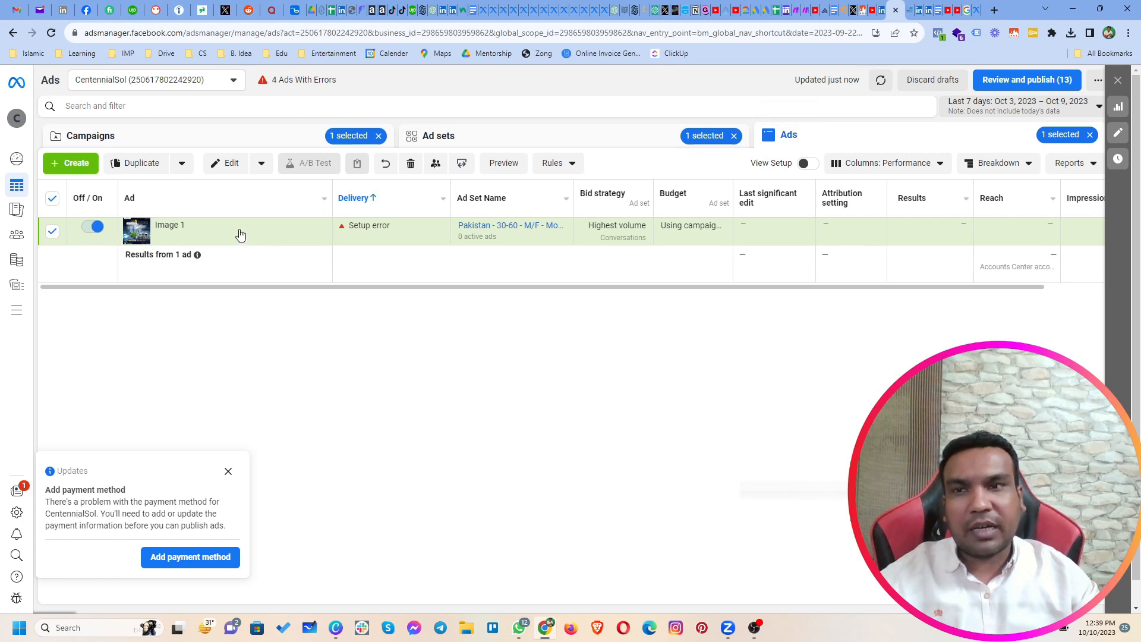
pyautogui.click(261, 238)
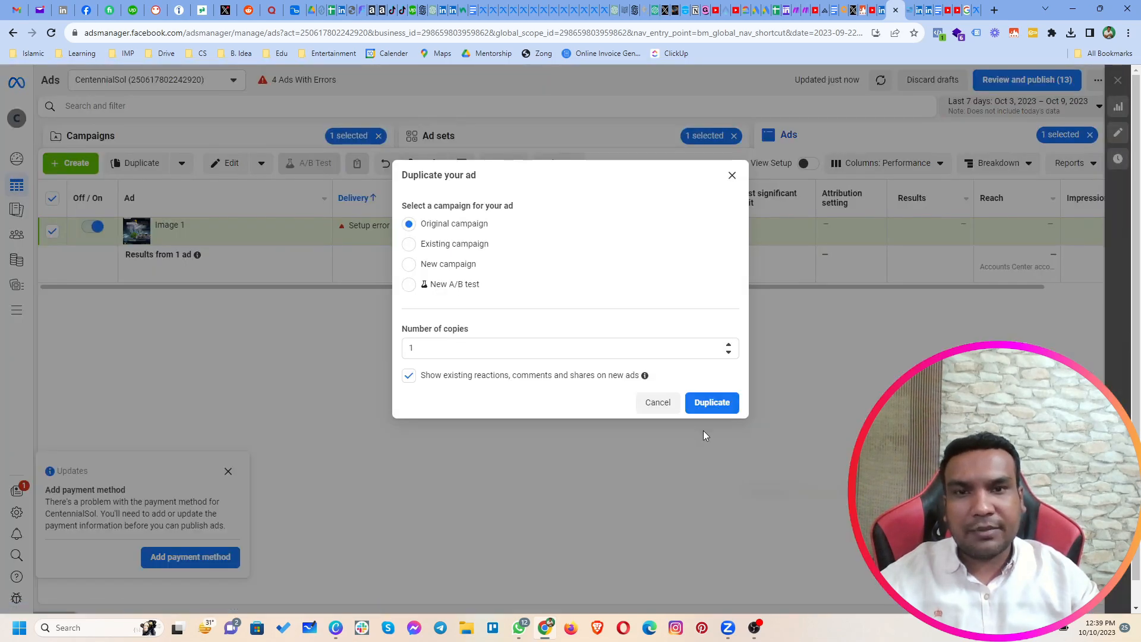
pyautogui.click(712, 403)
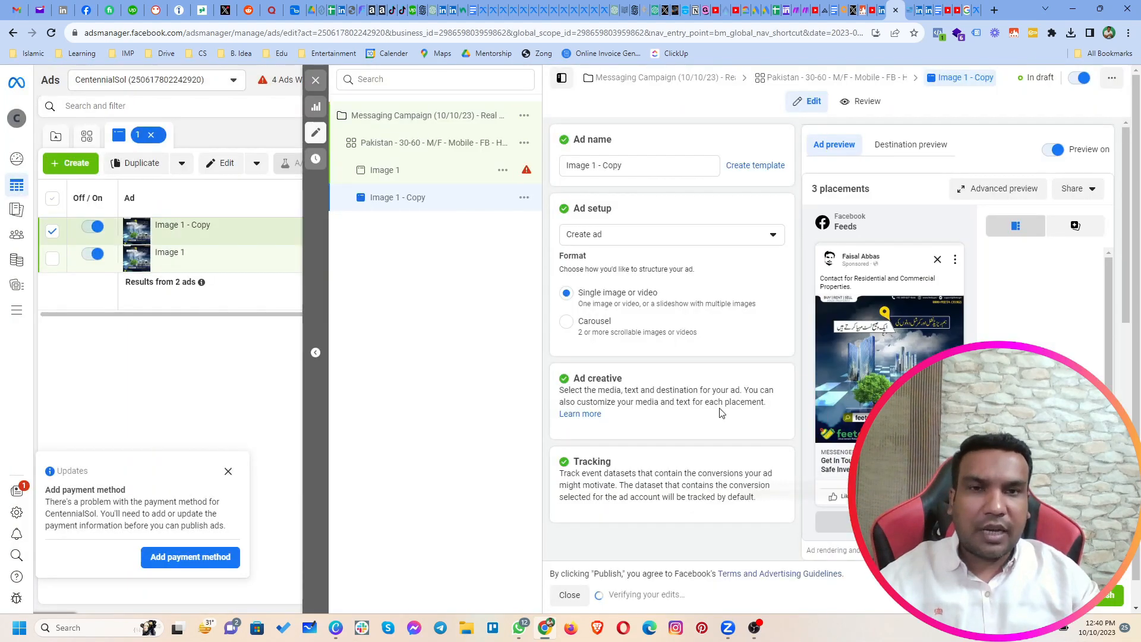
pyautogui.moveTo(593, 166); pyautogui.dragTo(629, 167)
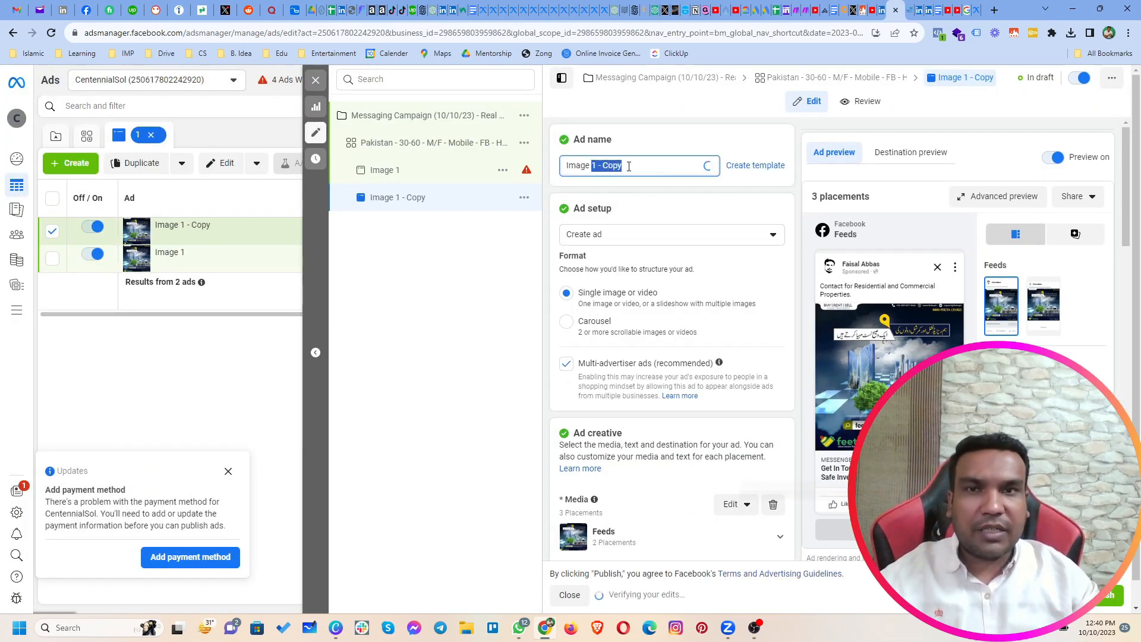
pyautogui.write('2')
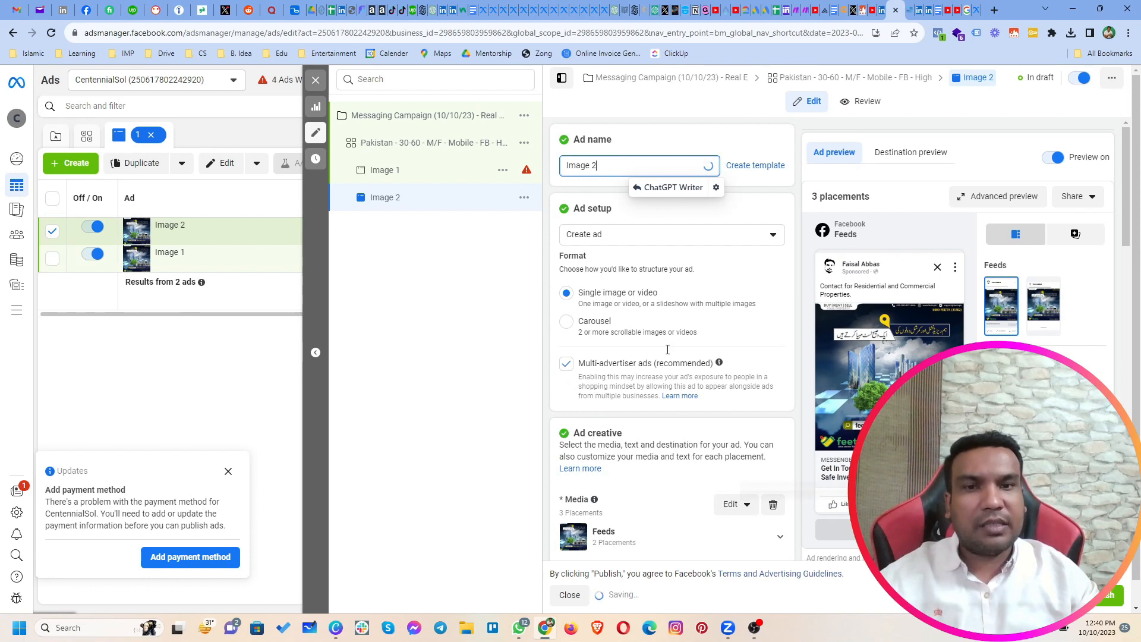
pyautogui.scroll(-3, 667, 350)
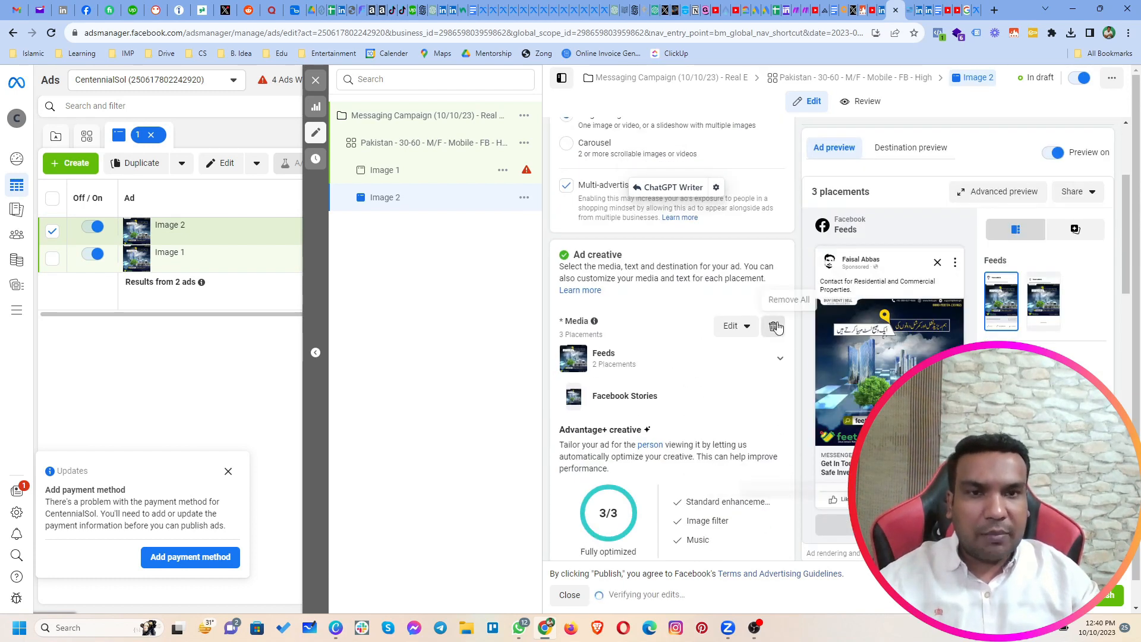
pyautogui.click(776, 328)
pyautogui.click(619, 348)
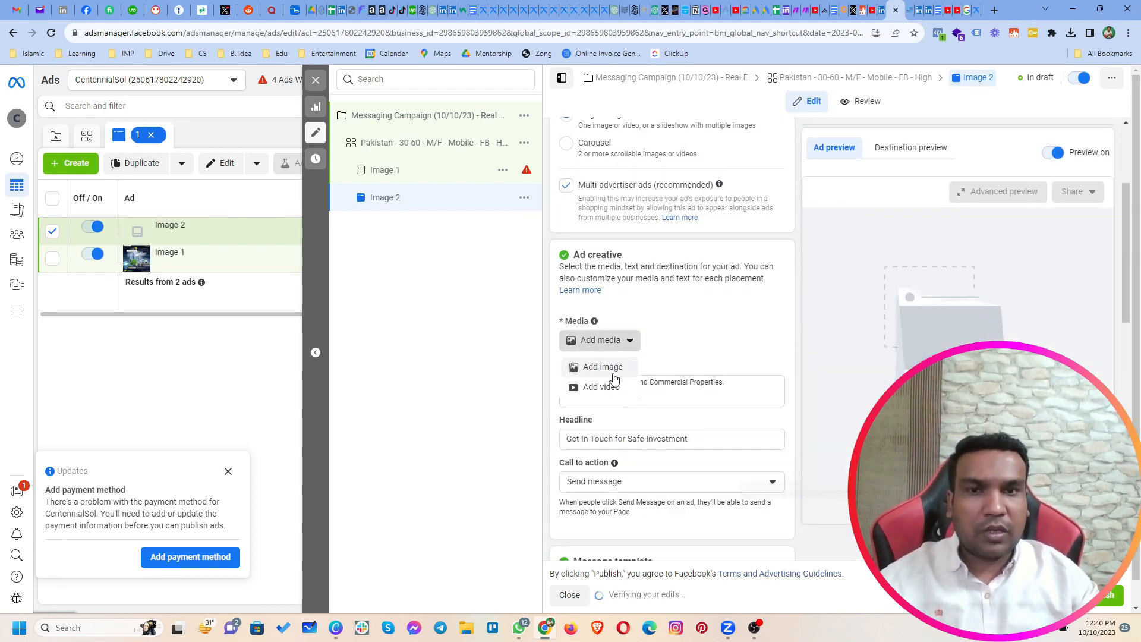
pyautogui.click(614, 374)
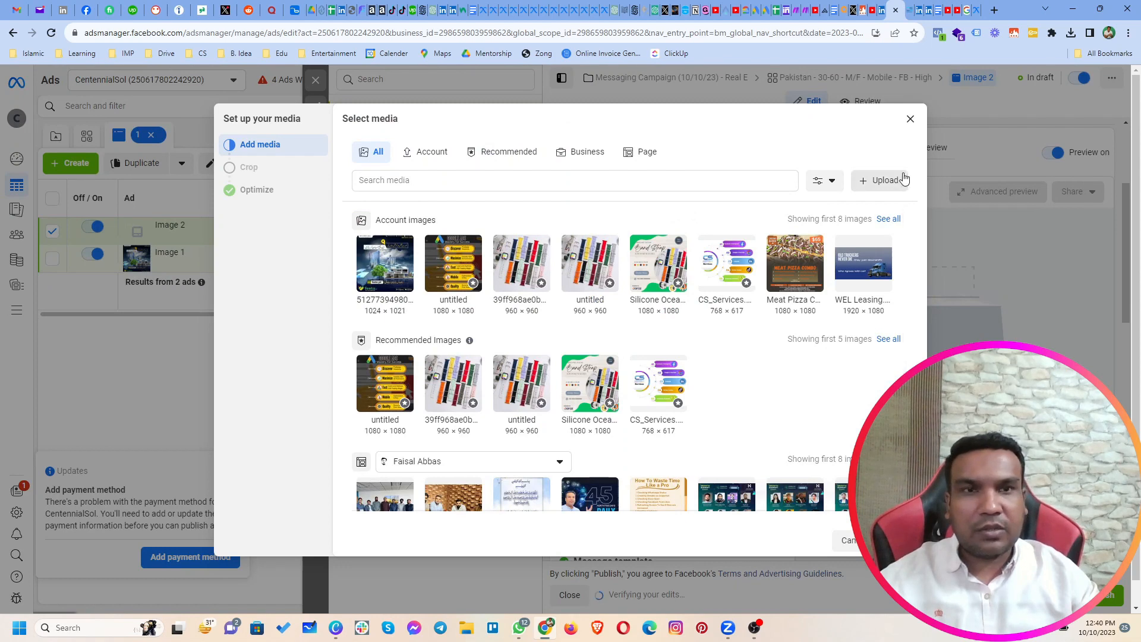
pyautogui.click(871, 183)
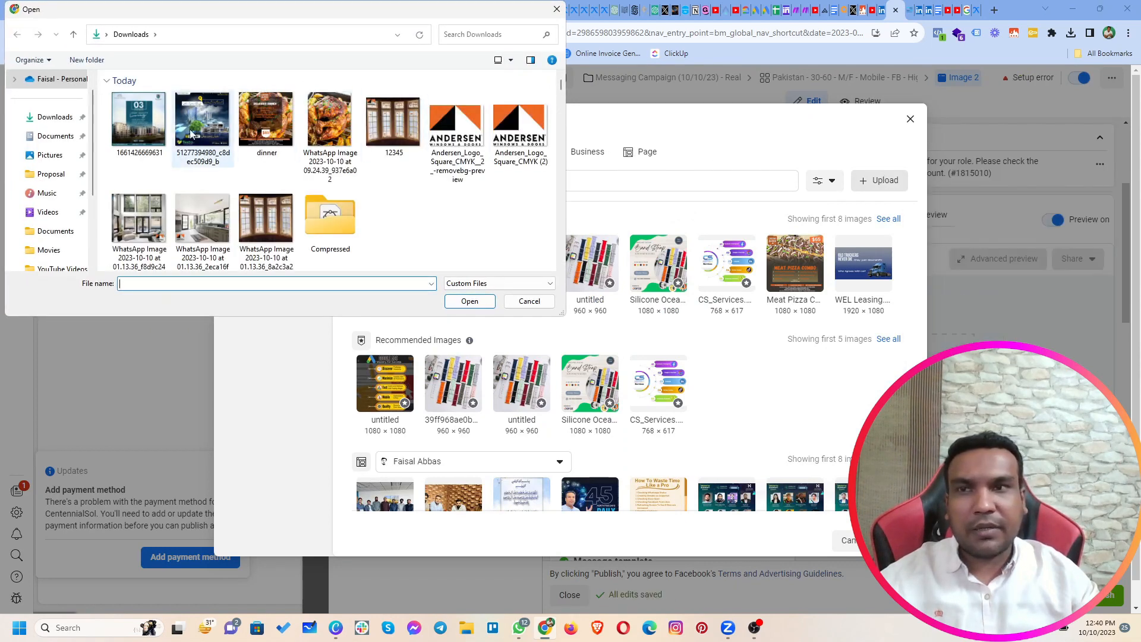
pyautogui.doubleClick(166, 135)
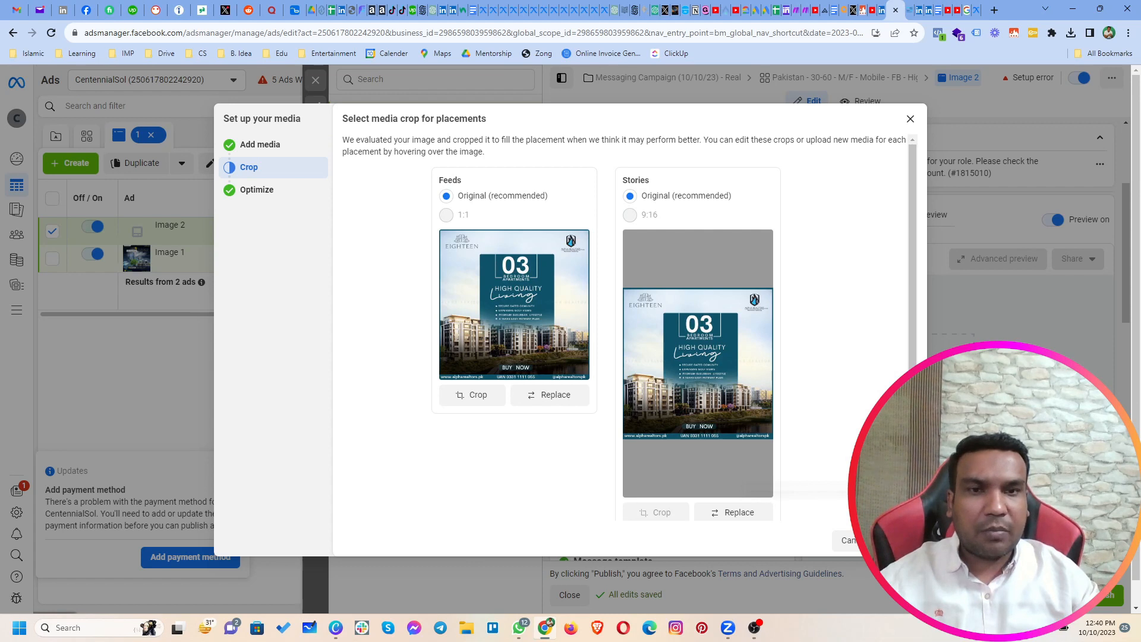
pyautogui.click(899, 541)
pyautogui.click(899, 541)
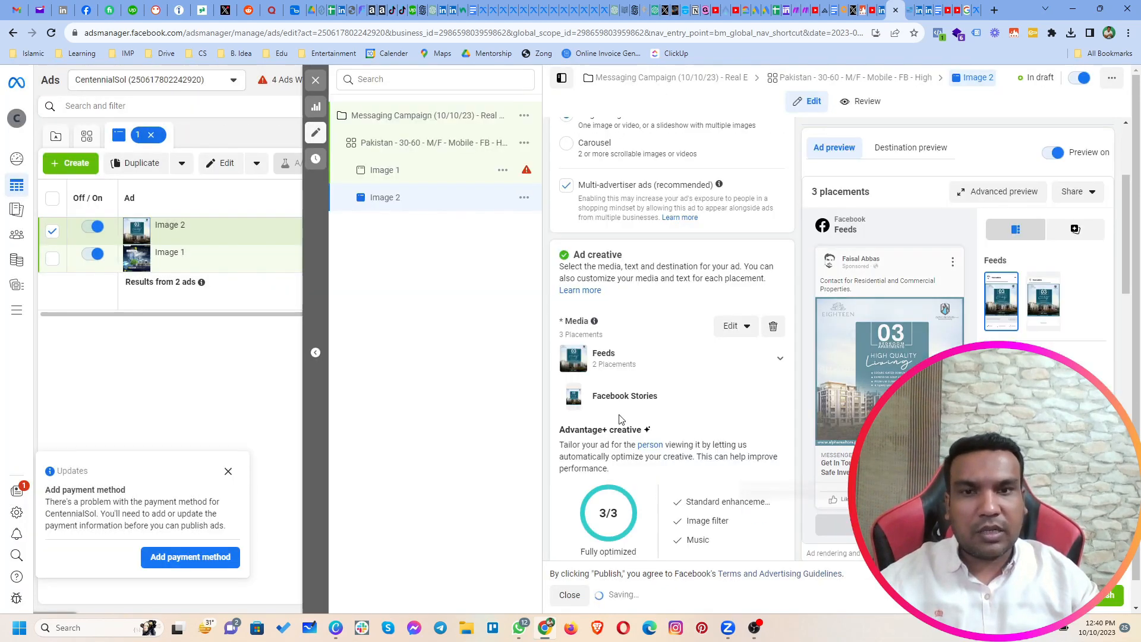
# Step: Review the Image 2 ad's text and template, close its editor, and duplicate the Pakistan FB ad set once within its original campaign
pyautogui.scroll(-1, 652, 481)
pyautogui.scroll(-5, 652, 482)
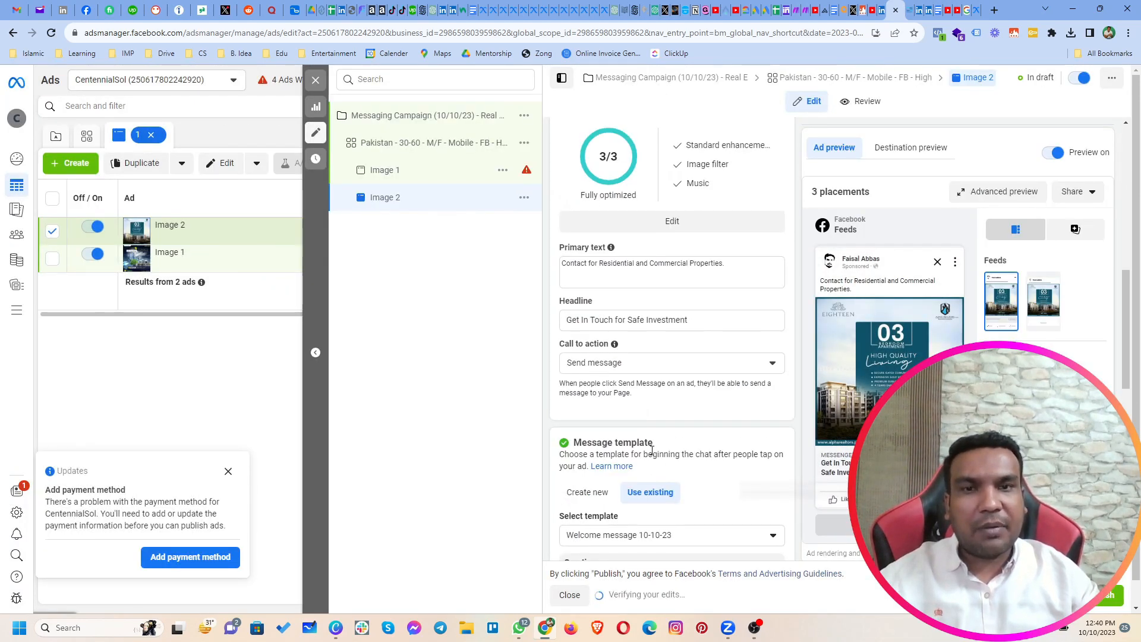
pyautogui.scroll(-2, 653, 452)
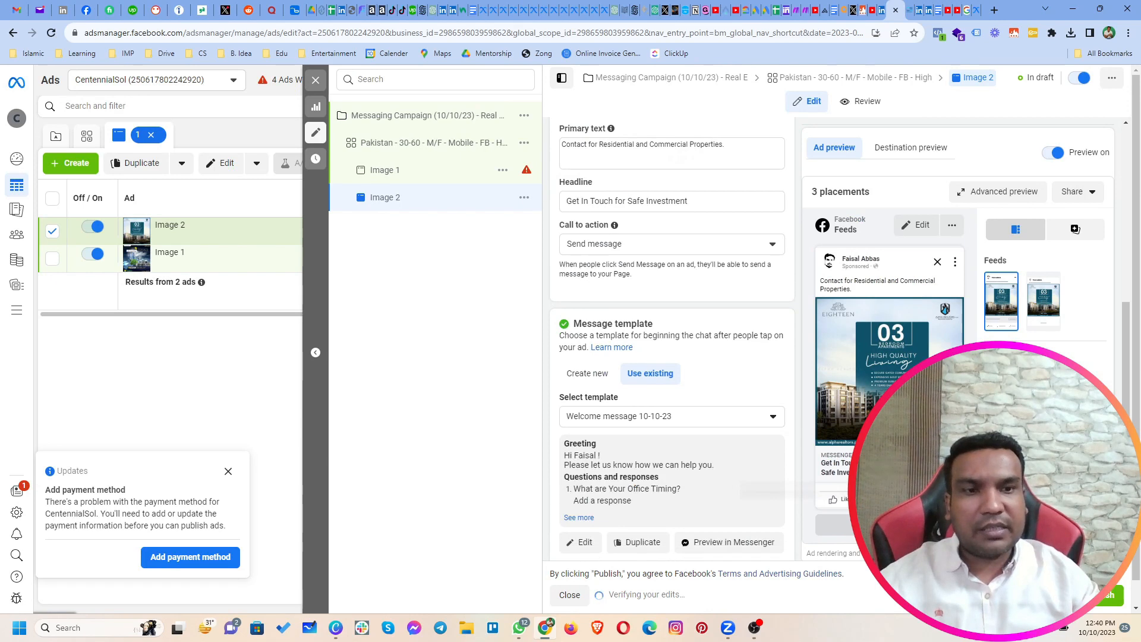
pyautogui.click(315, 81)
pyautogui.click(525, 134)
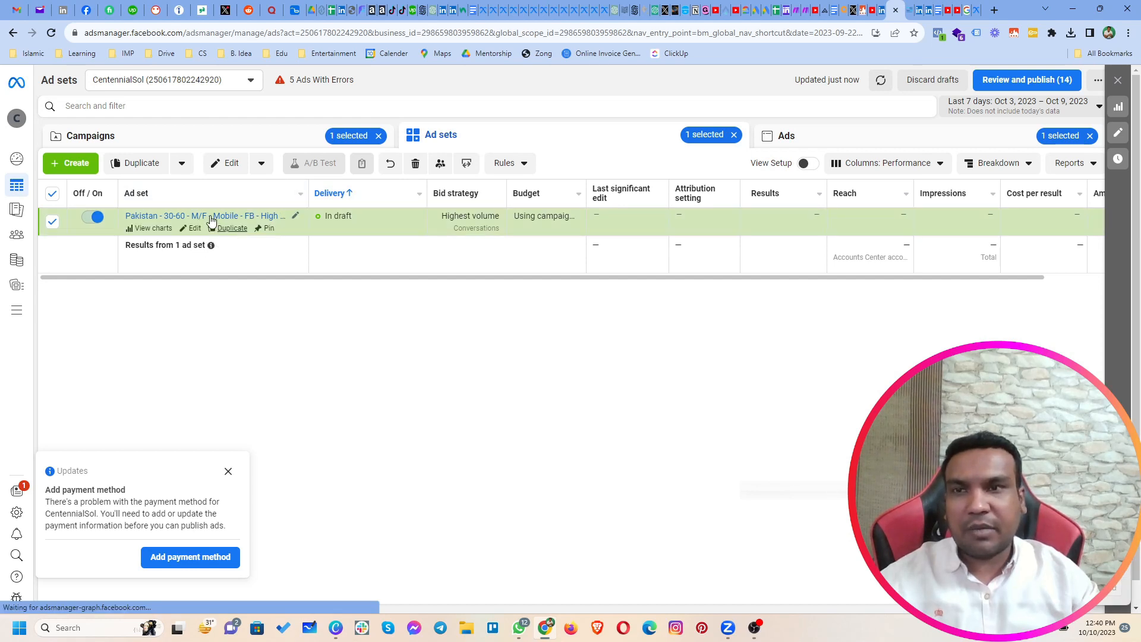
pyautogui.click(230, 229)
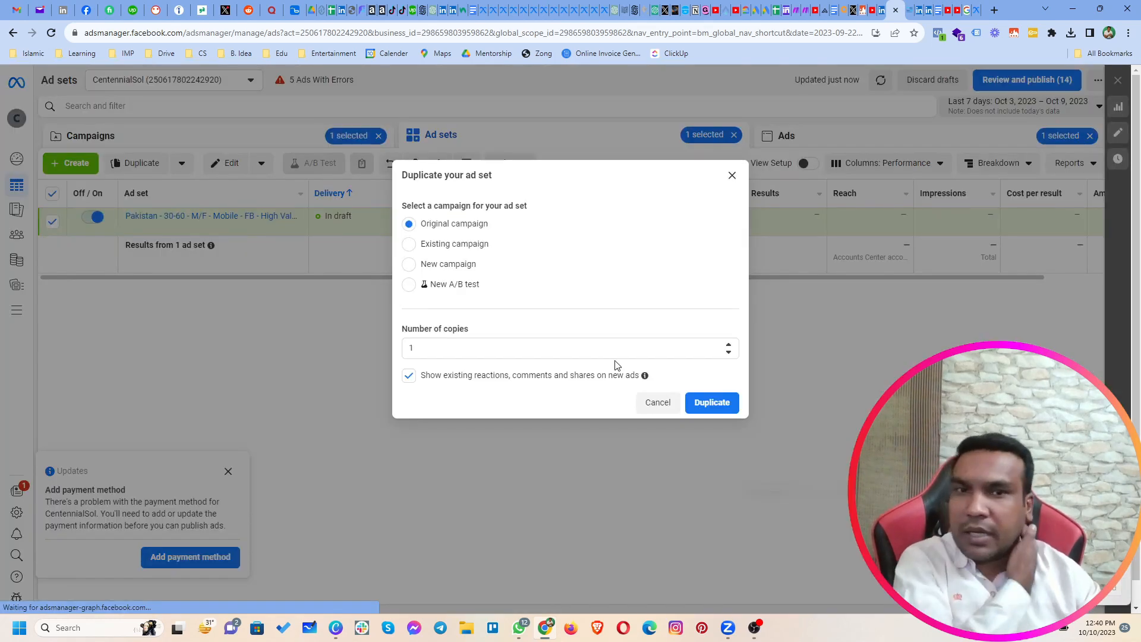
pyautogui.click(703, 412)
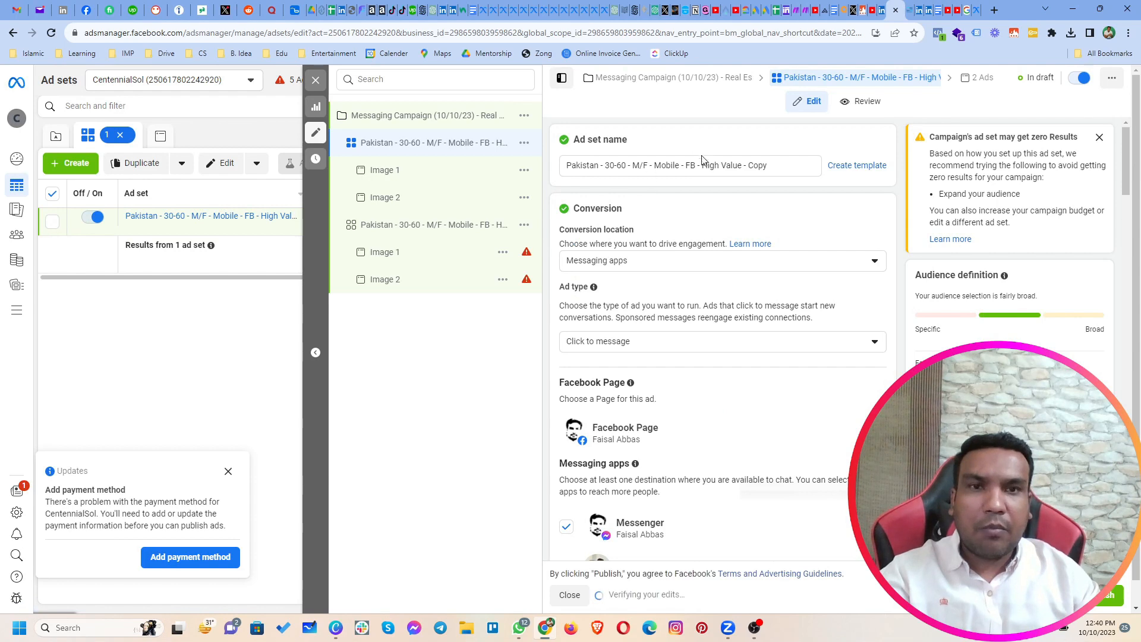
# Step: Rename the copied ad set "Pakistan - 30-60 - M/F - Mobile - IG - High Value"
pyautogui.moveTo(743, 166); pyautogui.dragTo(772, 168)
pyautogui.press('BackSpace')
pyautogui.click(699, 165)
pyautogui.press('BackSpace')
pyautogui.press('BackSpace')
pyautogui.press('BackSpace')
pyautogui.write('IG')
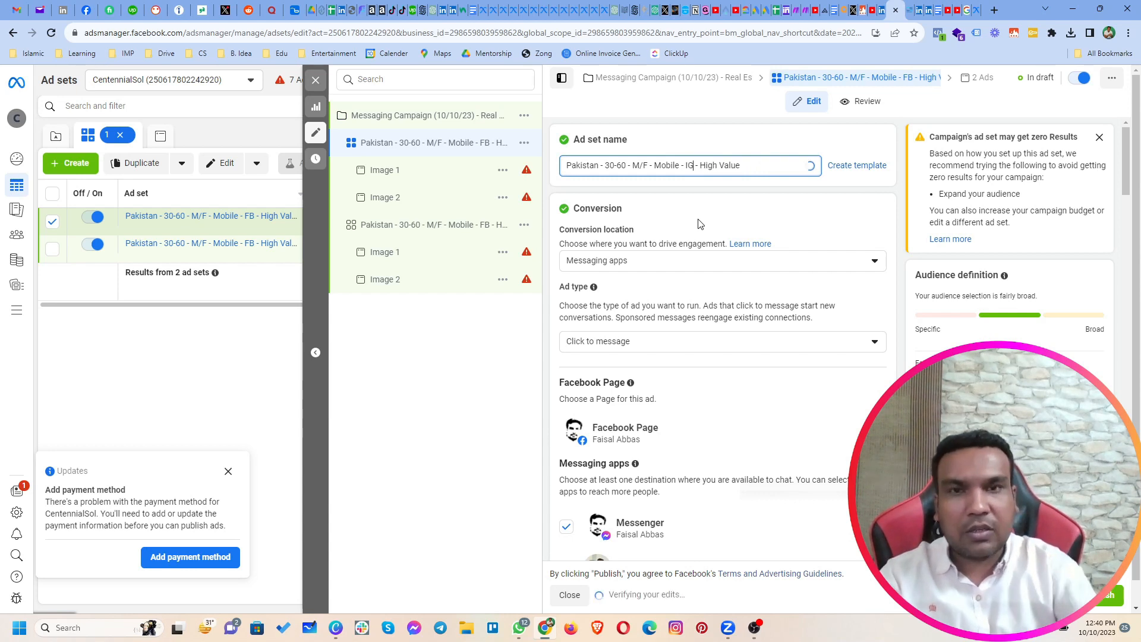
# Step: Change the IG ad set's placement platforms to Instagram only, enabling Instagram and disabling Facebook
pyautogui.scroll(-6, 719, 357)
pyautogui.scroll(-15, 720, 365)
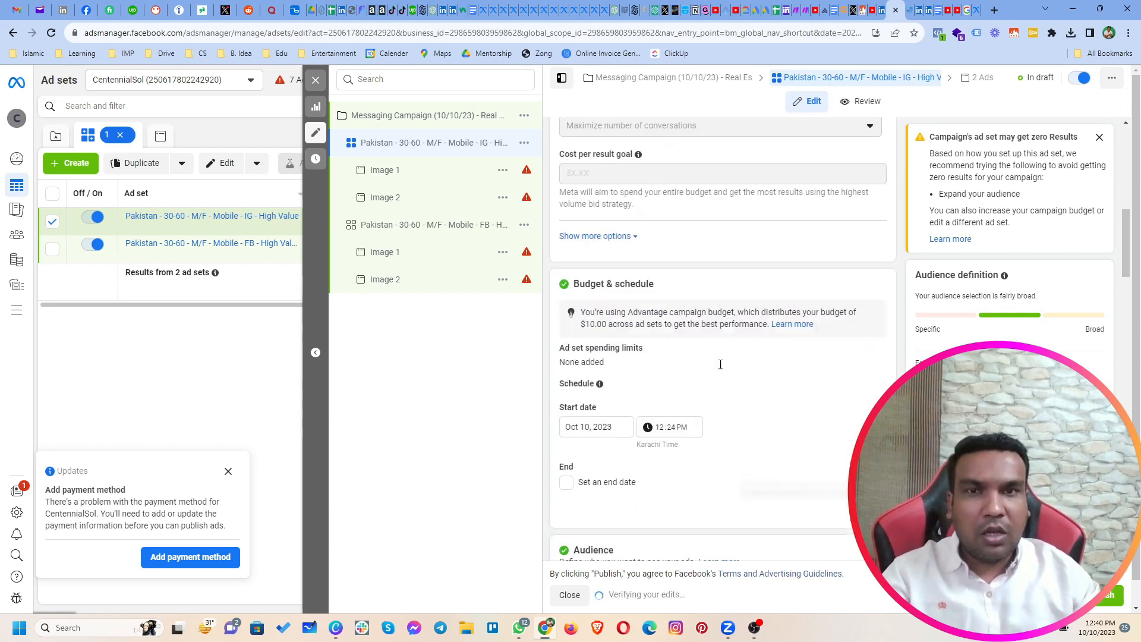
pyautogui.scroll(-1, 717, 369)
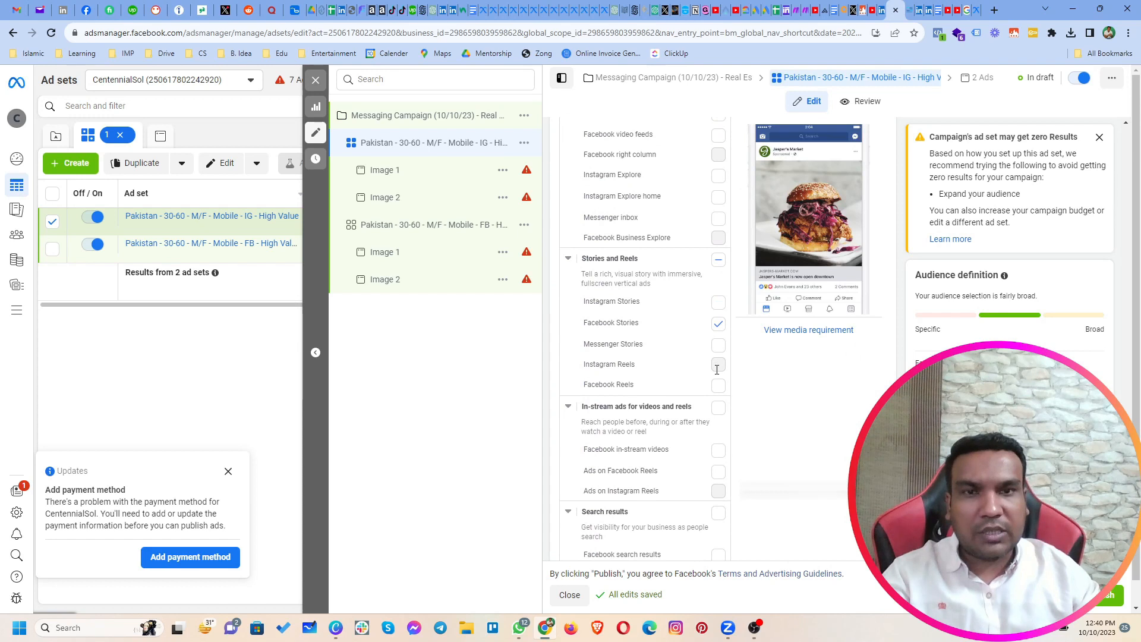
pyautogui.scroll(6, 711, 333)
pyautogui.scroll(4, 681, 328)
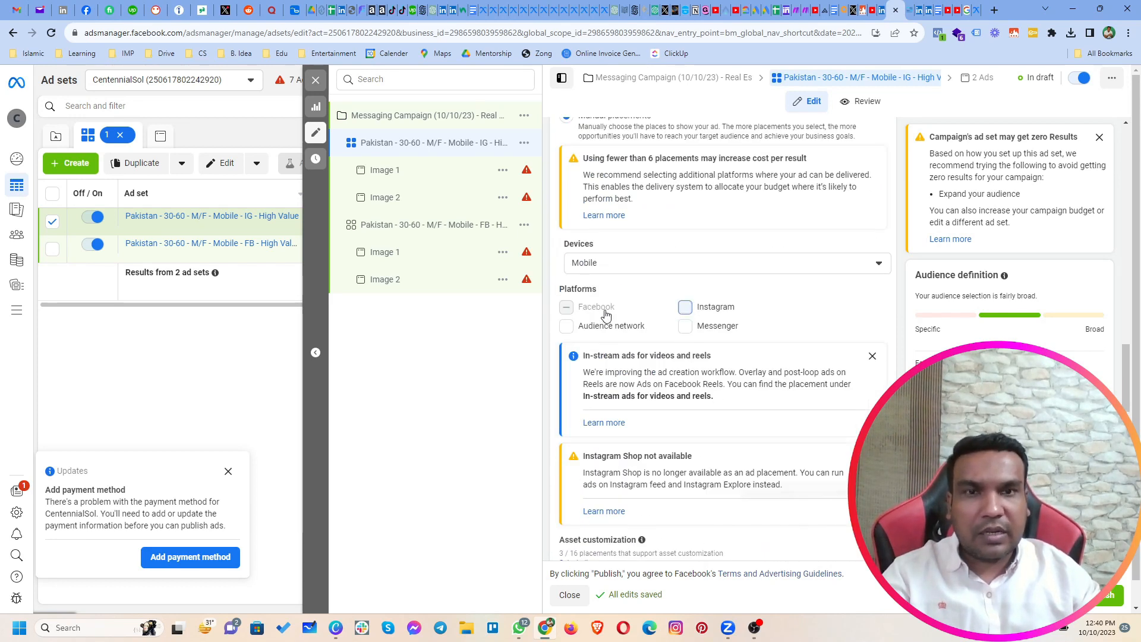
pyautogui.click(566, 223)
pyautogui.click(566, 223)
pyautogui.scroll(-3, 737, 344)
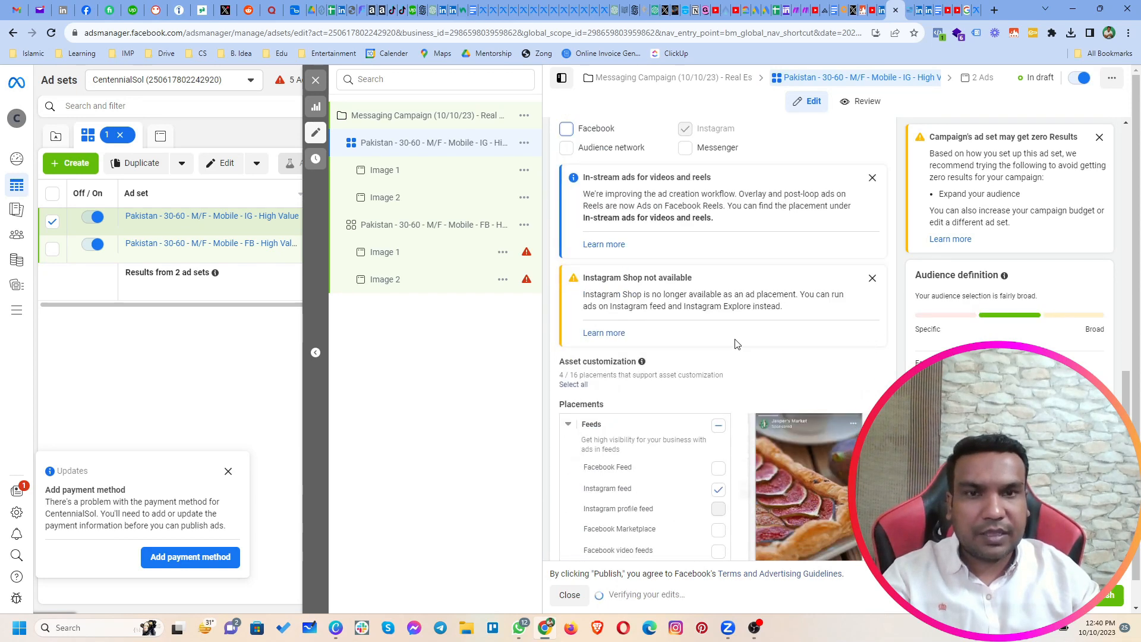
# Step: Exclude Instagram Explore and Instagram Explore home from the IG ad set's feed placements
pyautogui.scroll(-4, 736, 345)
pyautogui.click(718, 353)
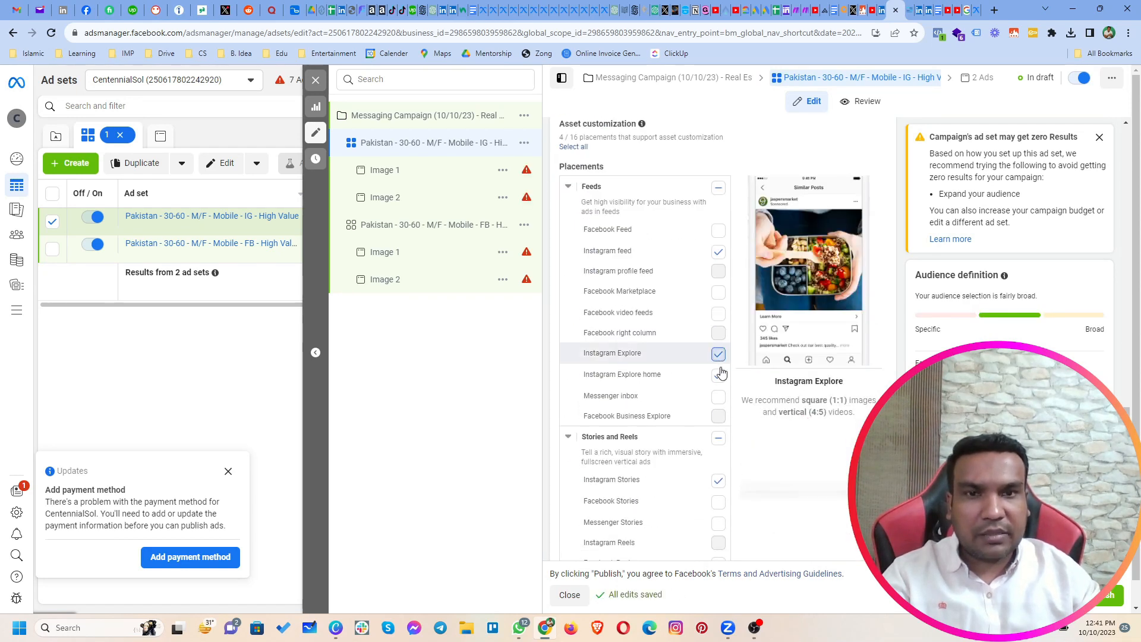
pyautogui.click(718, 374)
pyautogui.scroll(-1, 693, 412)
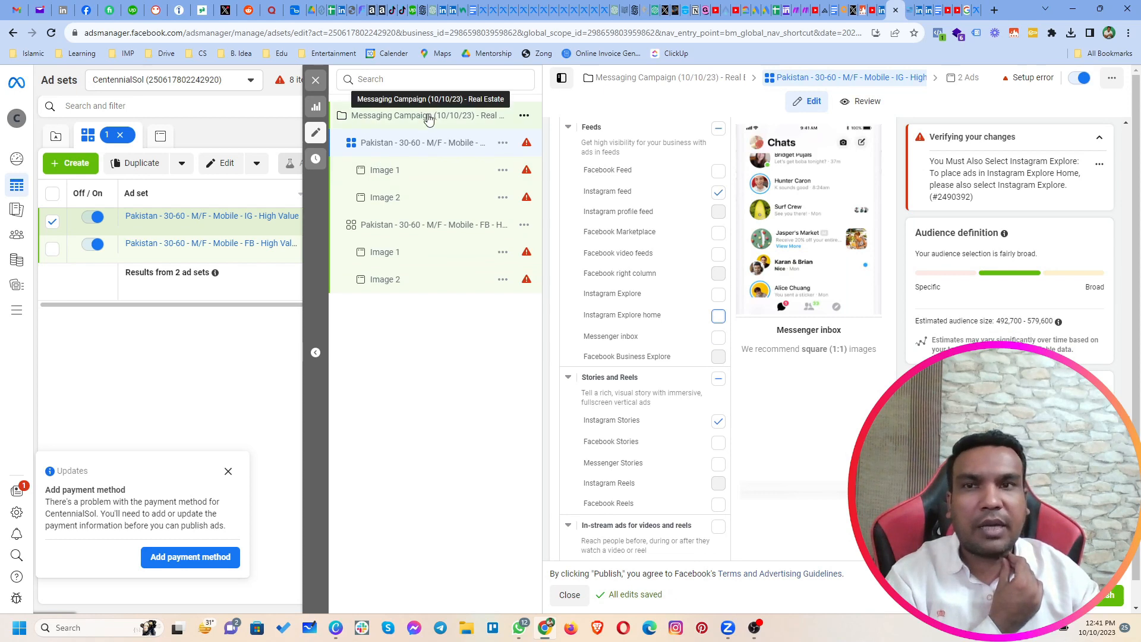
# Step: Close the ad set editor and set the Real Estate messaging campaign's daily budget to $5
pyautogui.click(314, 81)
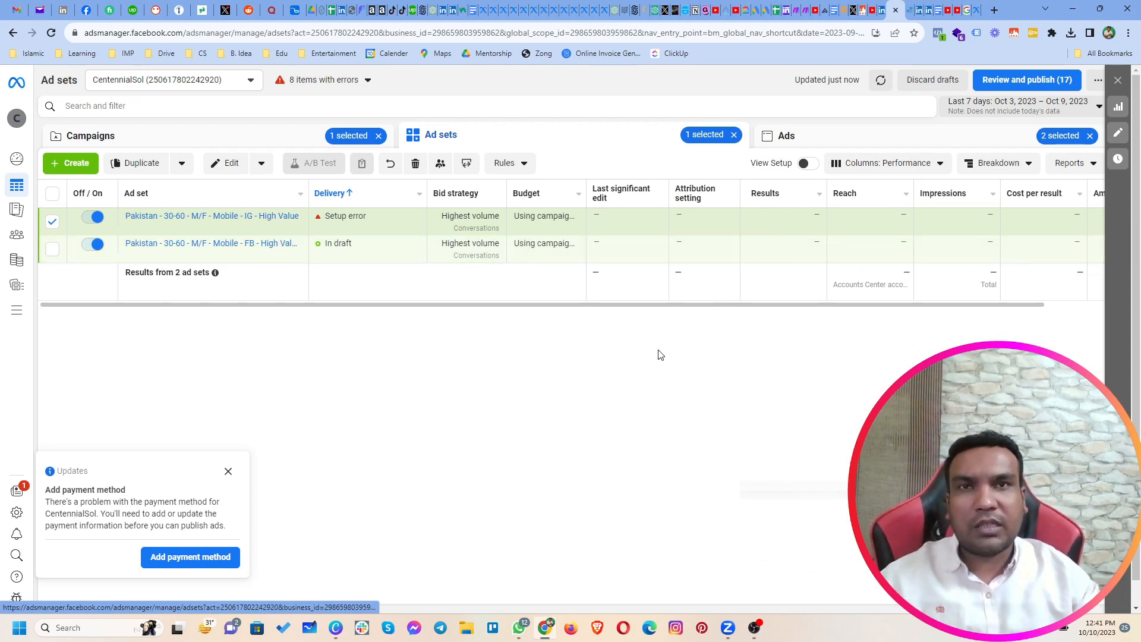
pyautogui.click(249, 139)
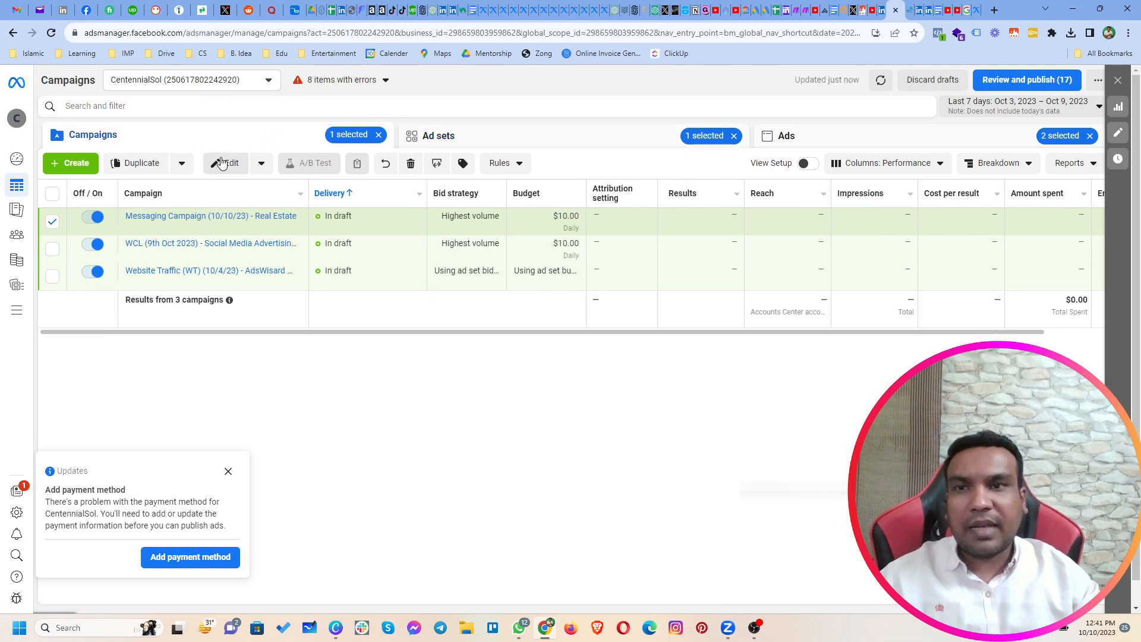
pyautogui.click(519, 217)
pyautogui.moveTo(565, 214); pyautogui.dragTo(517, 214)
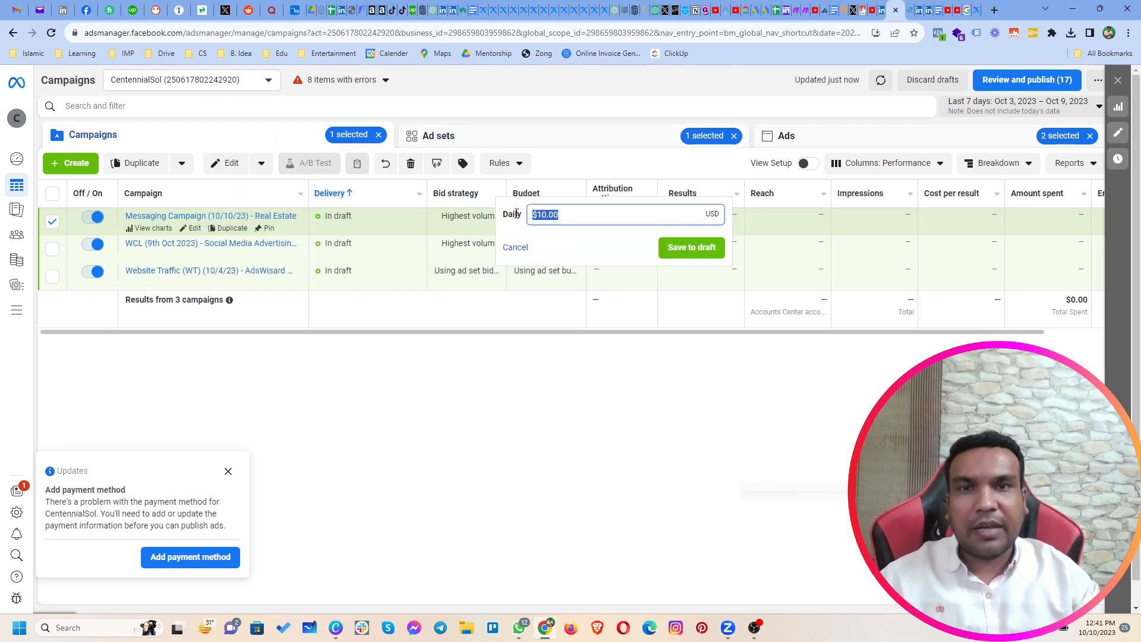
pyautogui.write('5')
pyautogui.press('Return')
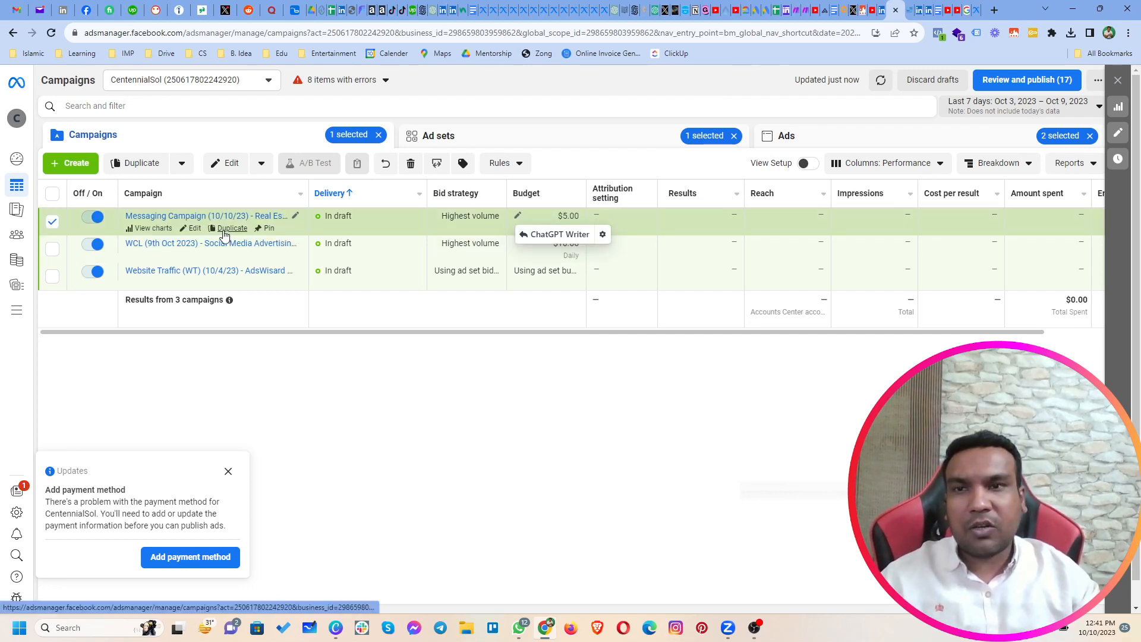
# Step: Duplicate the Real Estate messaging campaign and name the copy "Messaging Campaign (10/10/23) - Real Estate 2"
pyautogui.click(225, 230)
pyautogui.click(719, 377)
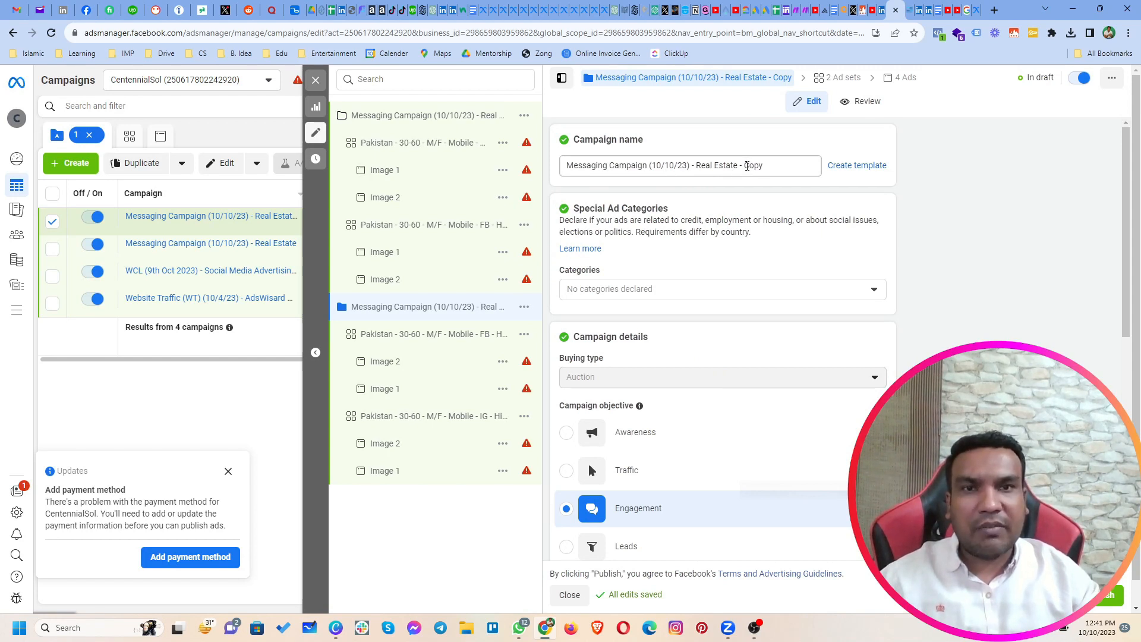
pyautogui.doubleClick(742, 167)
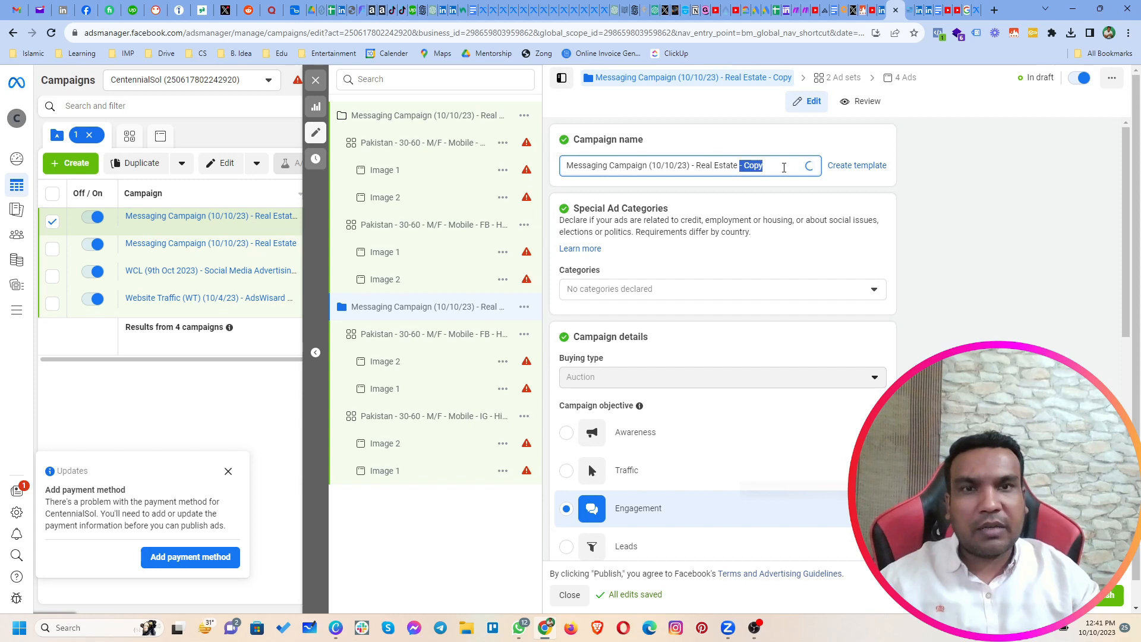
pyautogui.write('2')
pyautogui.click(944, 285)
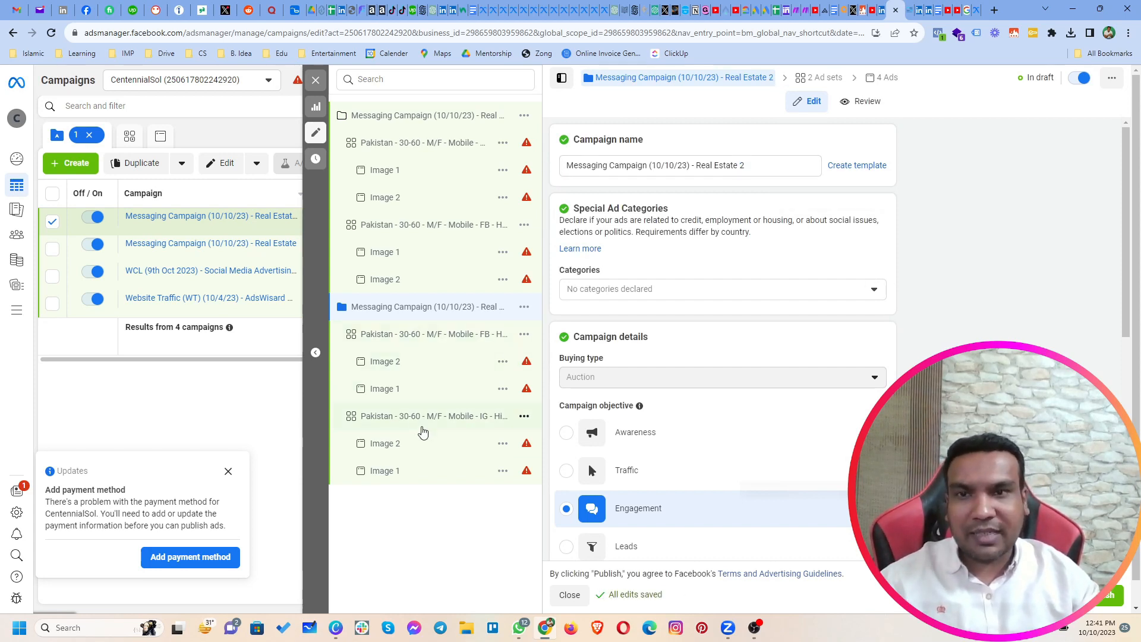
# Step: Switch the FB ad set in the Real Estate 2 campaign from its saved audience to a new audience
pyautogui.click(413, 343)
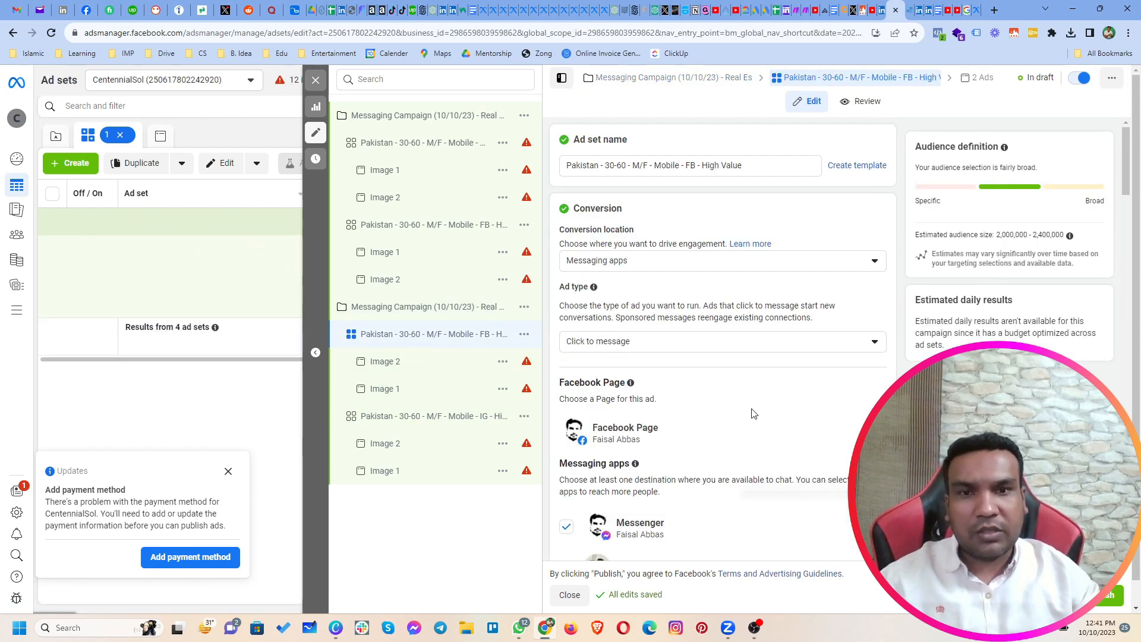
pyautogui.scroll(-2, 754, 414)
pyautogui.scroll(-10, 758, 386)
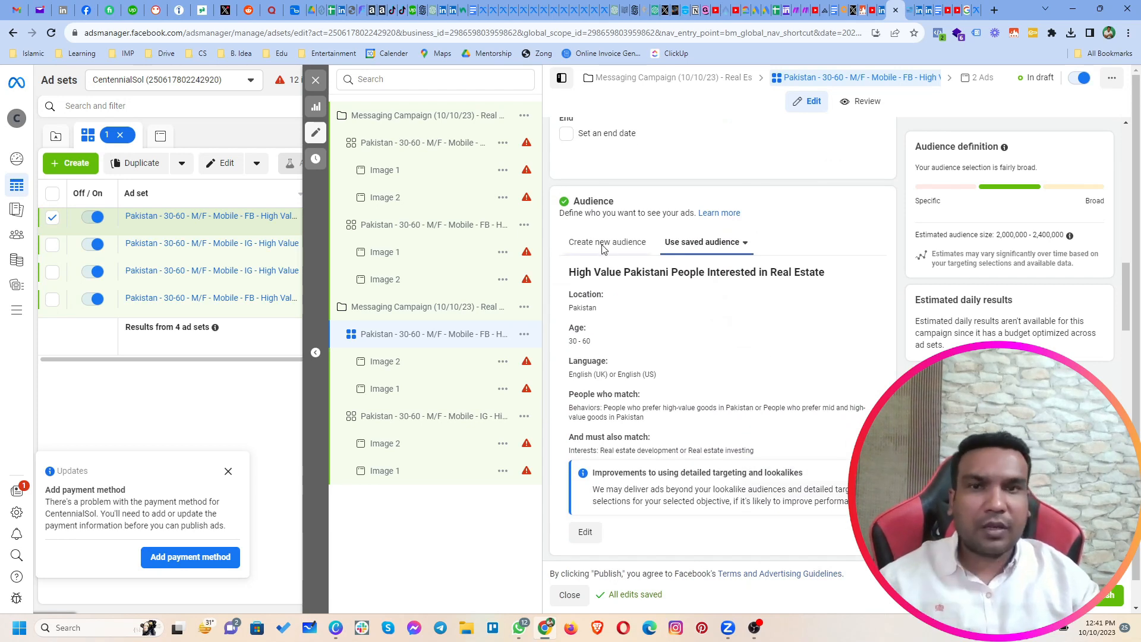
pyautogui.click(620, 250)
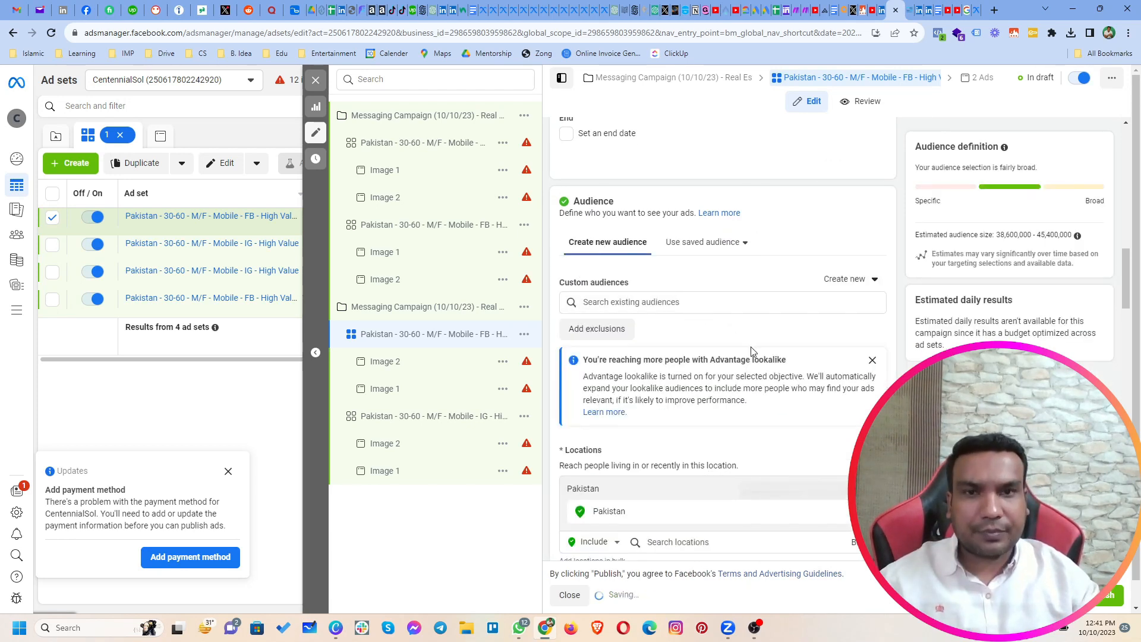
# Step: Set the new audience's age range to 30 through 60
pyautogui.scroll(-3, 757, 352)
pyautogui.scroll(-3, 757, 353)
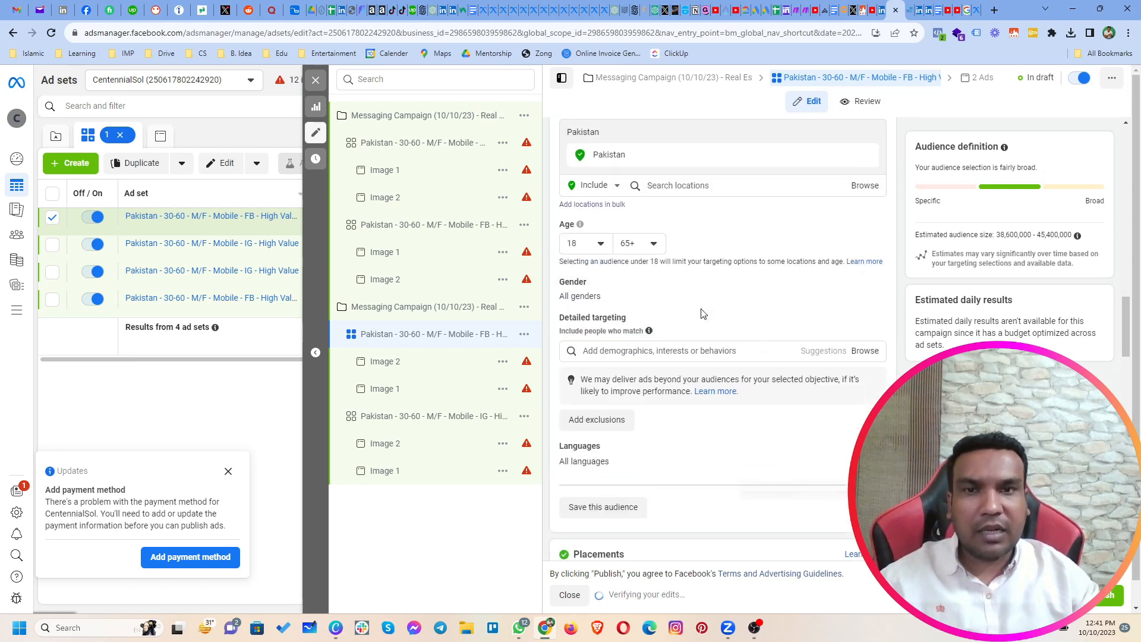
pyautogui.click(592, 249)
pyautogui.scroll(-5, 604, 333)
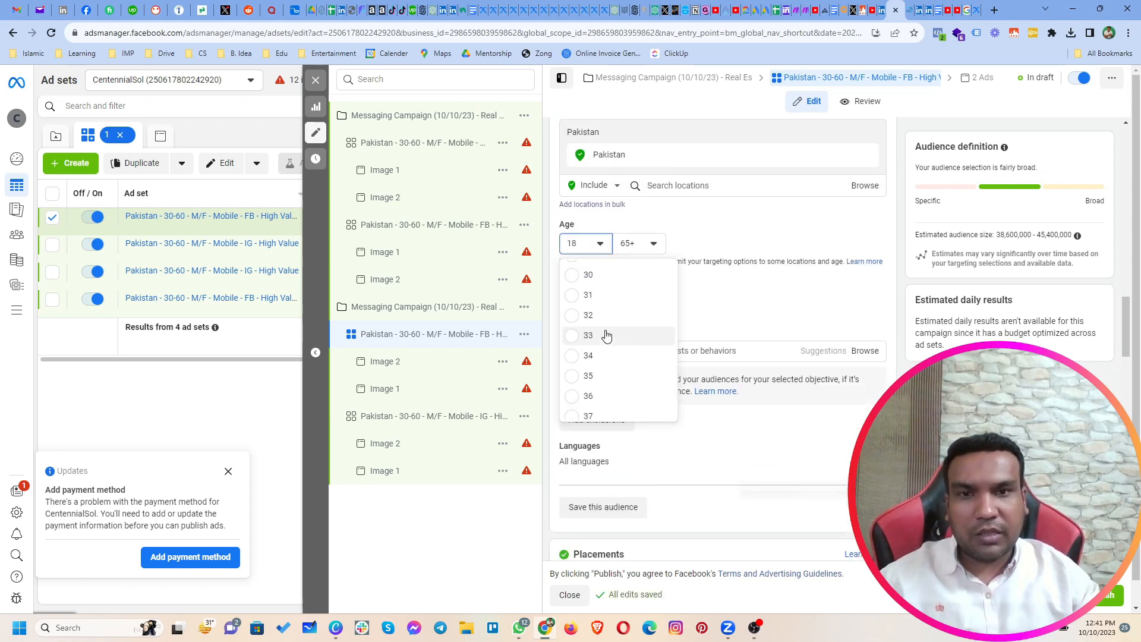
pyautogui.click(608, 278)
pyautogui.click(639, 244)
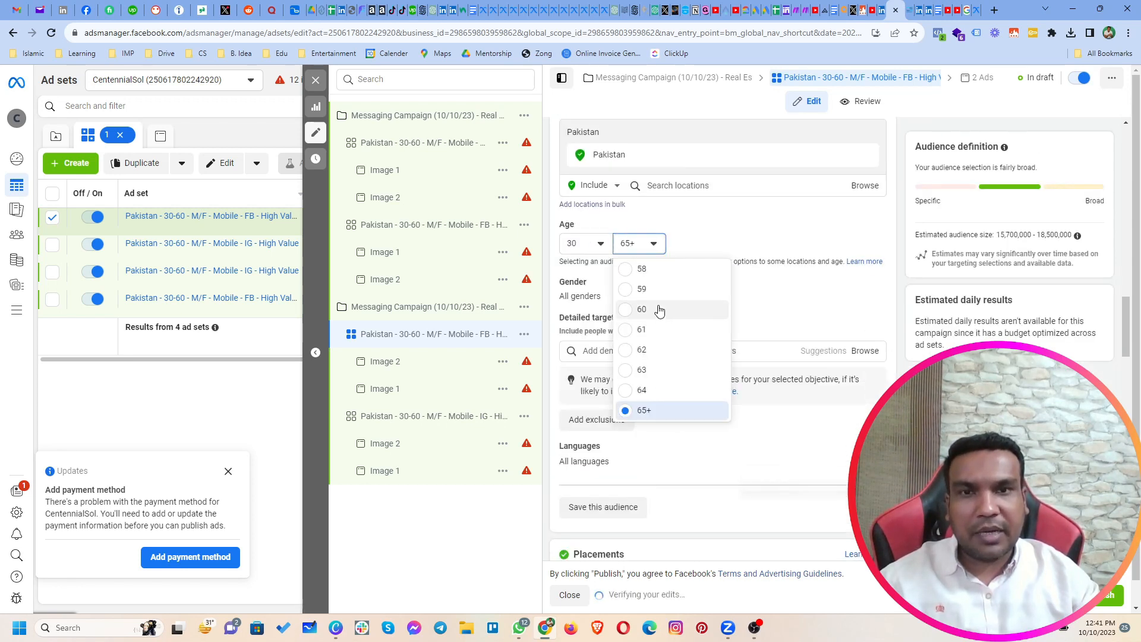
pyautogui.click(658, 308)
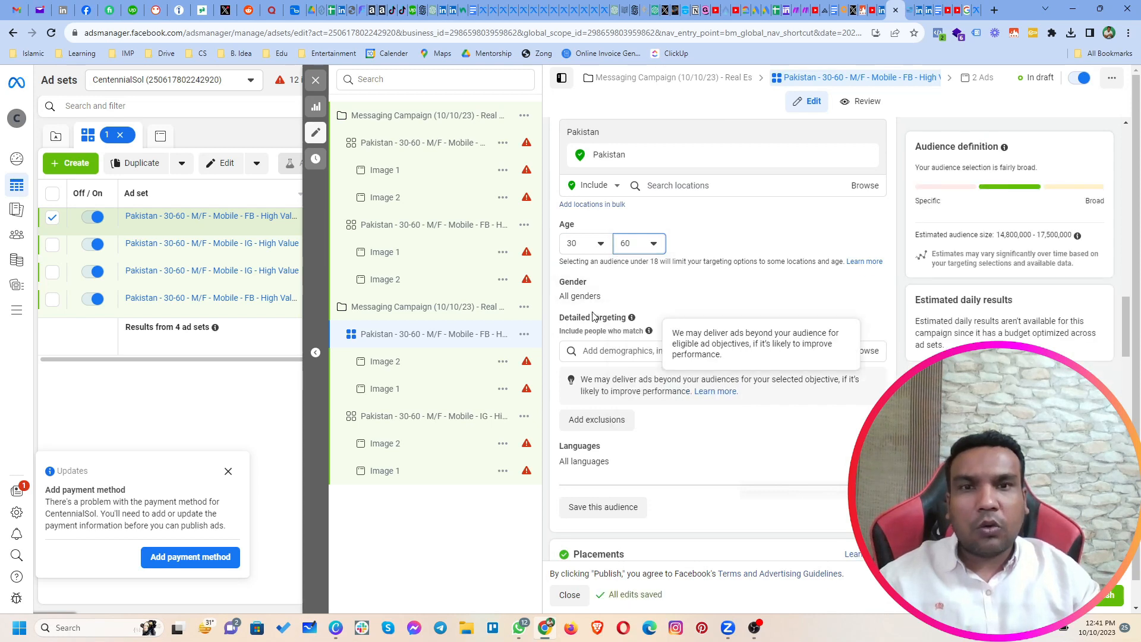
# Step: Search detailed targeting for "high net" and add the High-net-worth individual (business & finance) interest
pyautogui.click(602, 351)
pyautogui.scroll(-2, 791, 378)
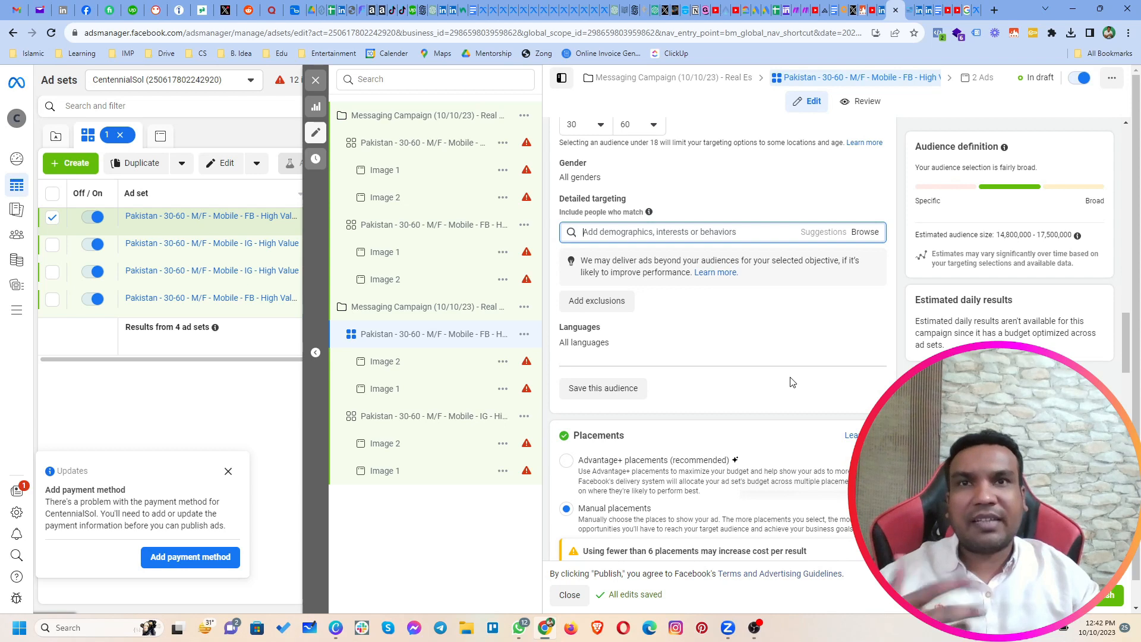
pyautogui.write('high net')
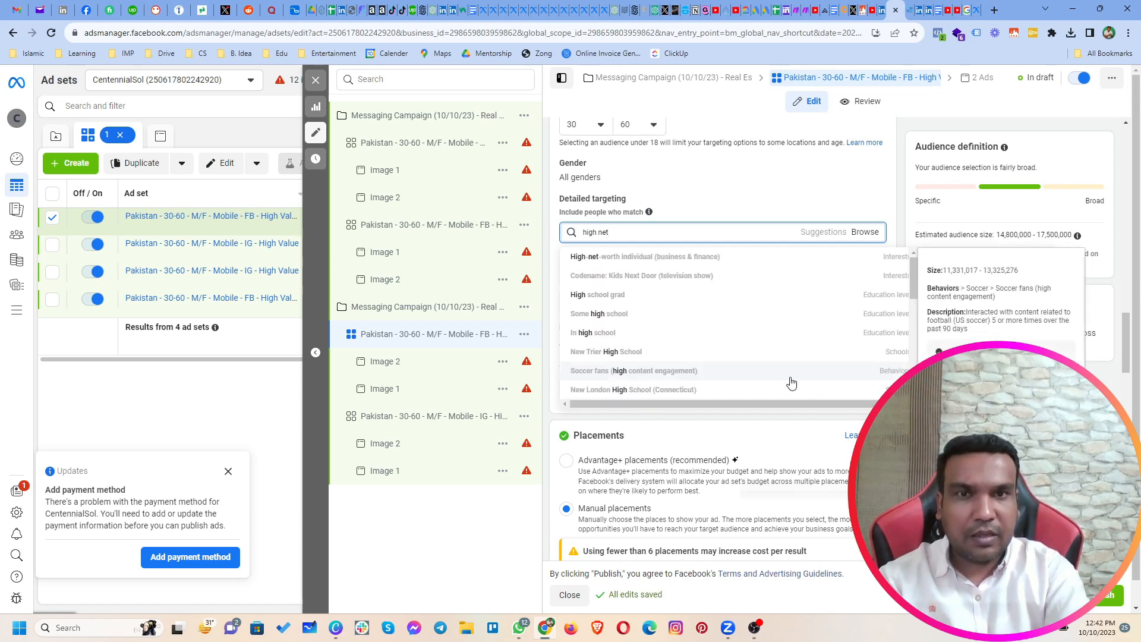
pyautogui.click(613, 262)
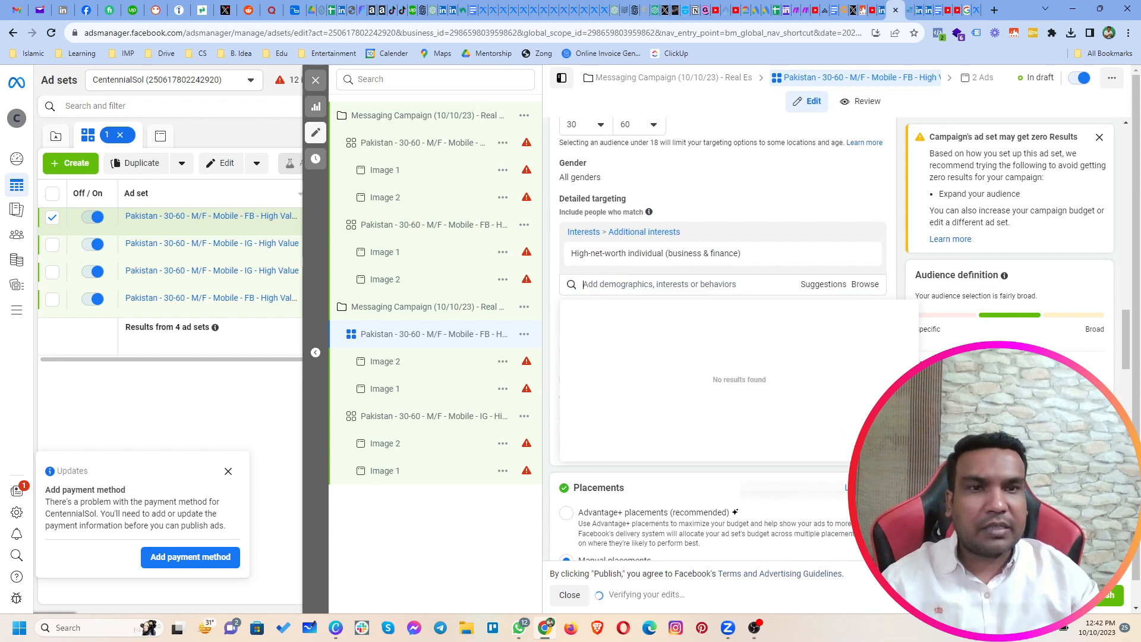
# Step: Narrow the FB audience to people who must also match the Real estate investing (investing) and Real estate development (real estate) interests
pyautogui.press('Escape')
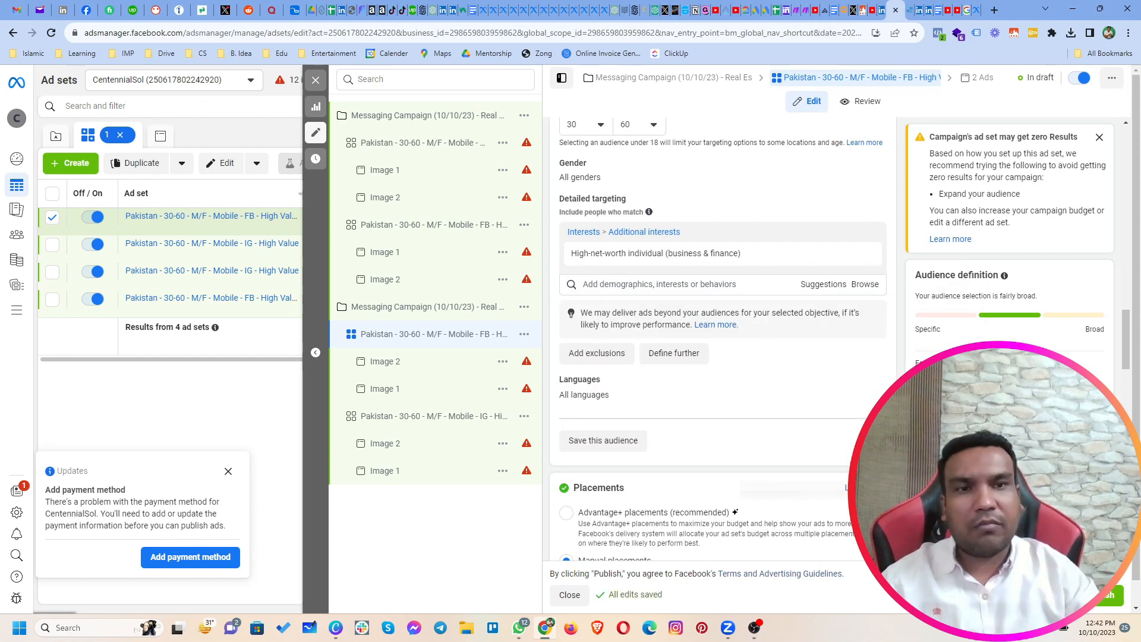
pyautogui.click(686, 352)
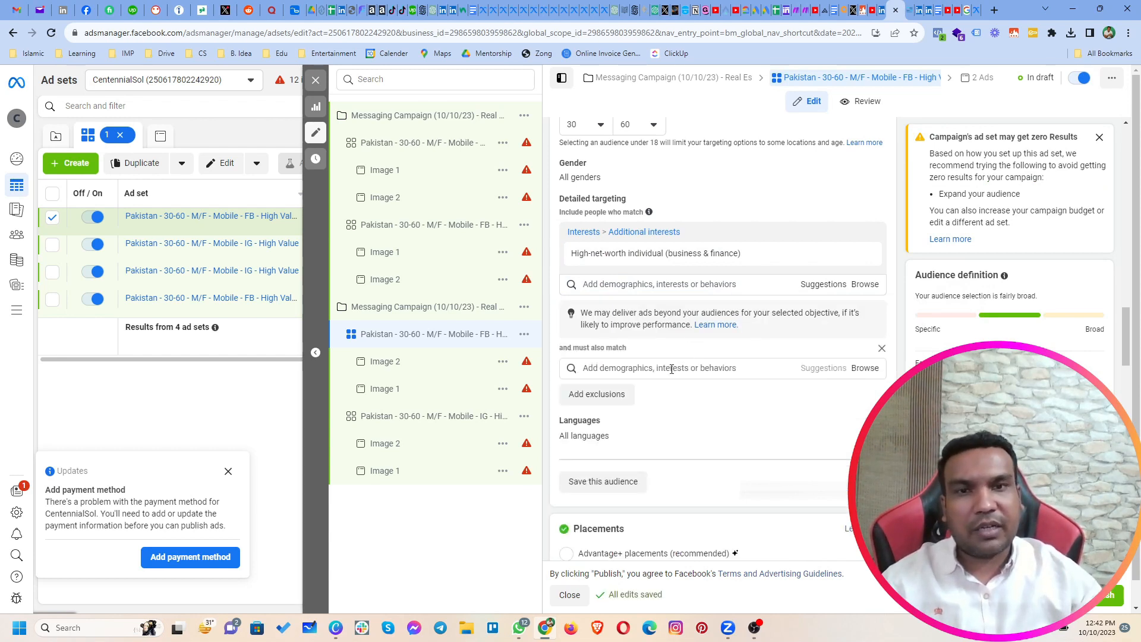
pyautogui.click(672, 368)
pyautogui.write('real estate')
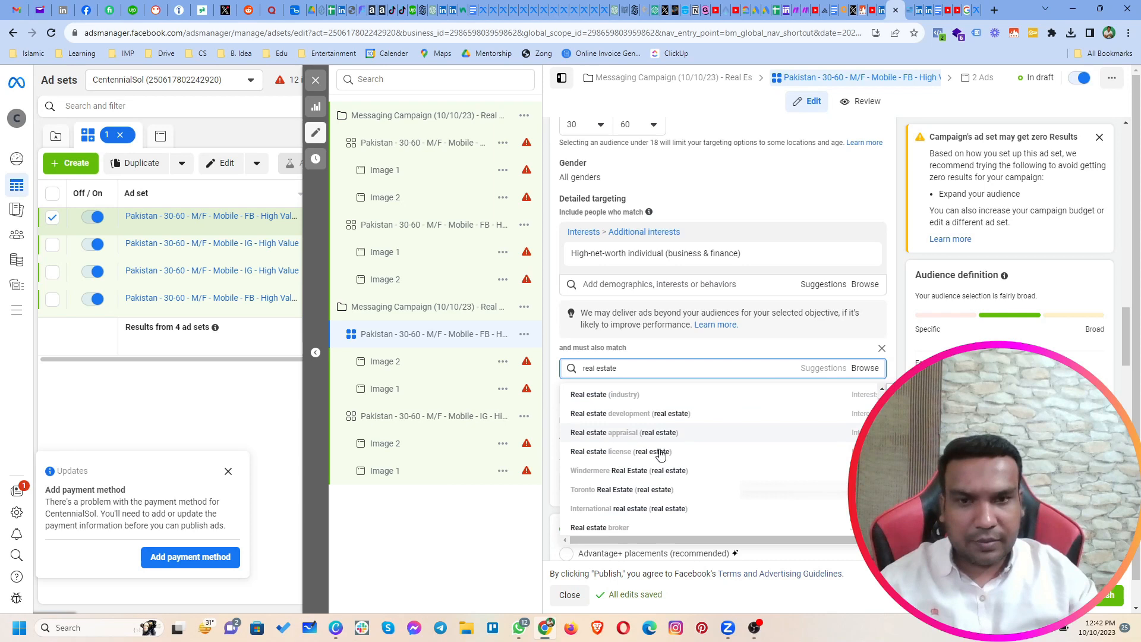
pyautogui.scroll(-2, 666, 473)
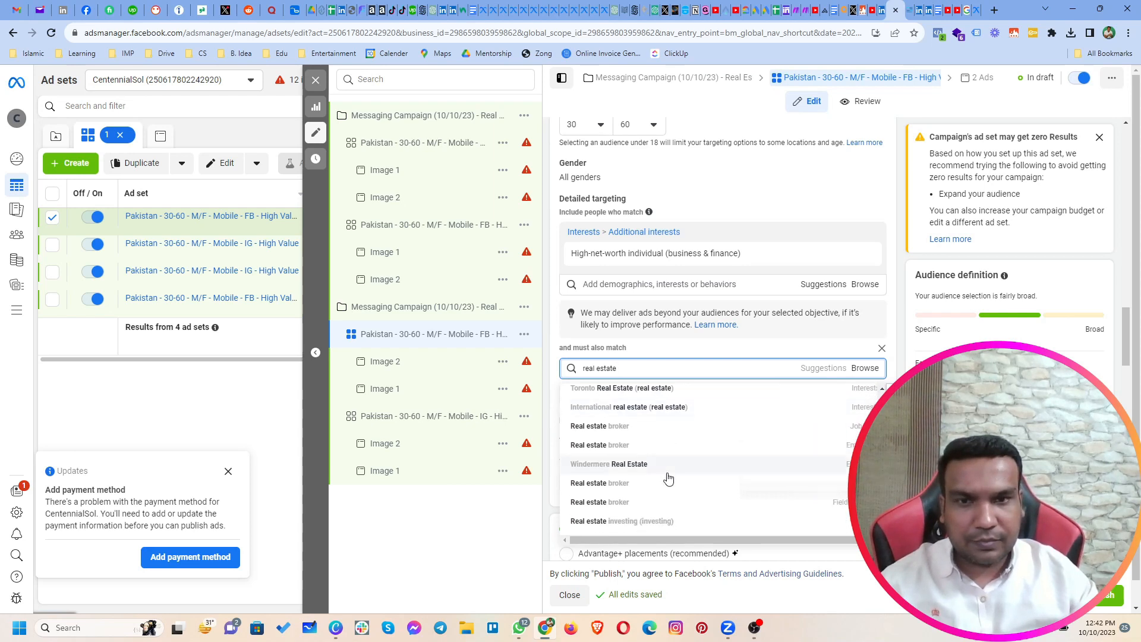
pyautogui.click(663, 522)
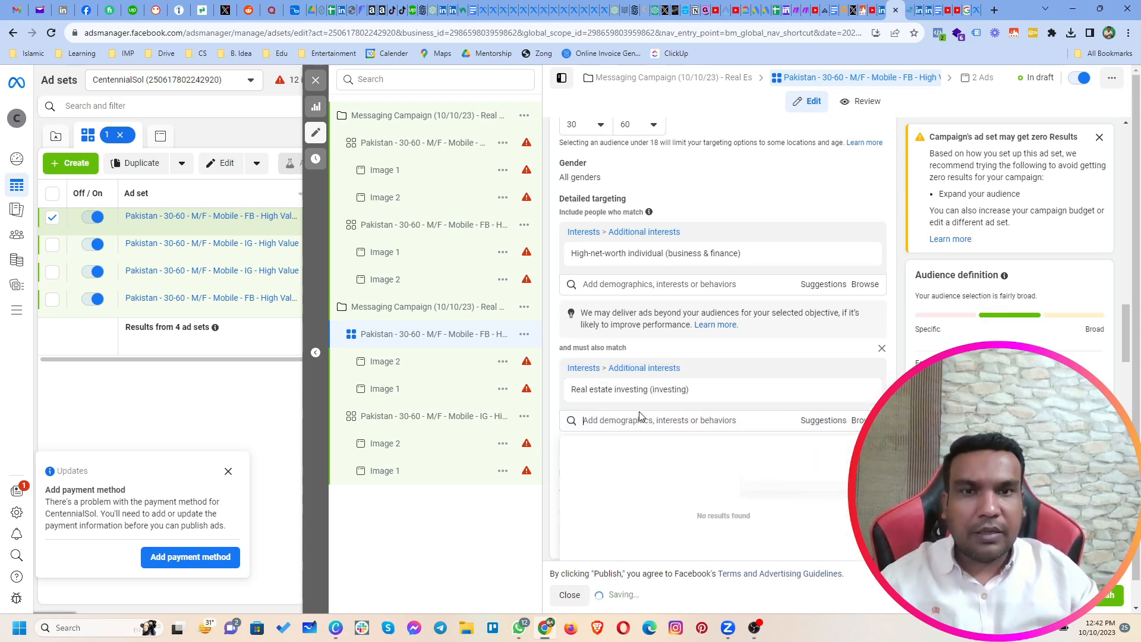
pyautogui.click(635, 422)
pyautogui.write('real estate')
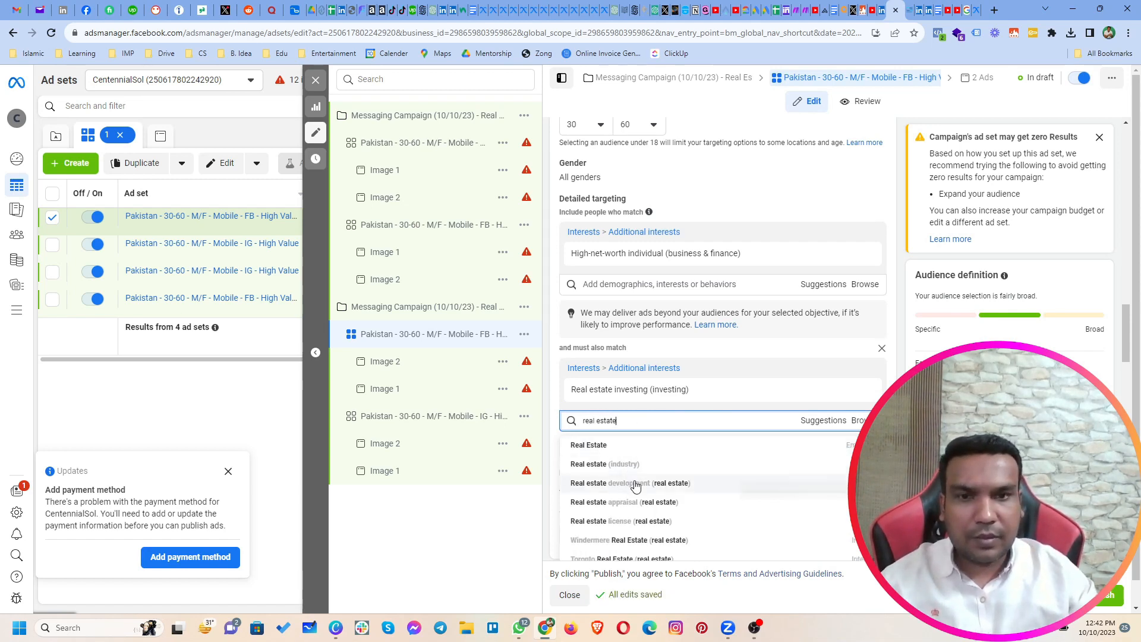
pyautogui.click(631, 481)
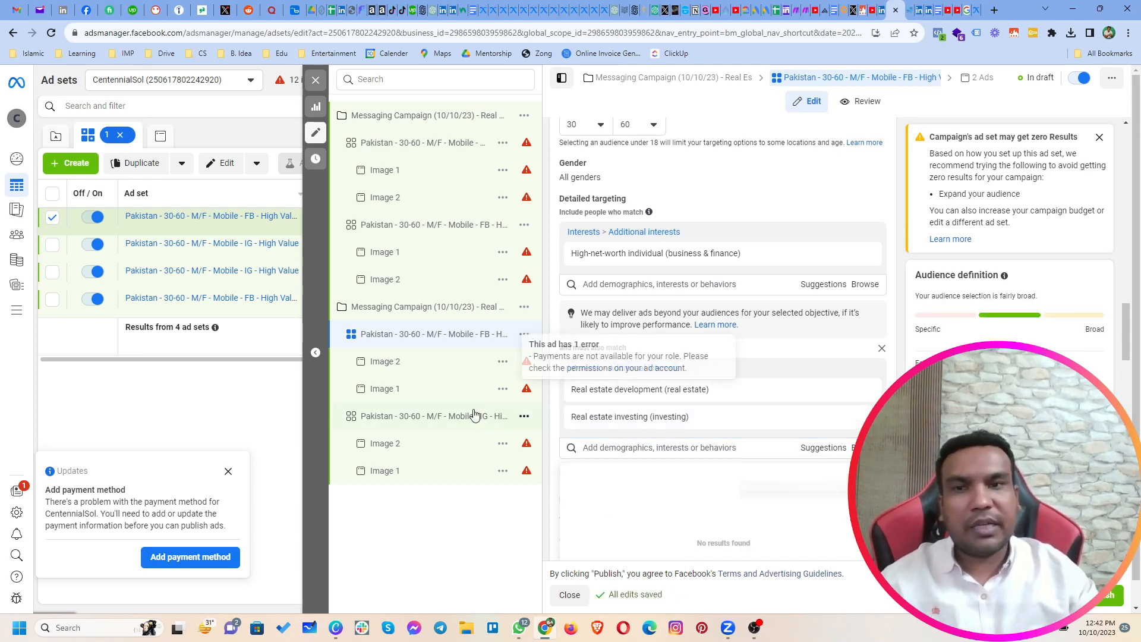
# Step: Switch the IG ad set in the Real Estate 2 campaign from its saved audience to a new audience
pyautogui.click(442, 420)
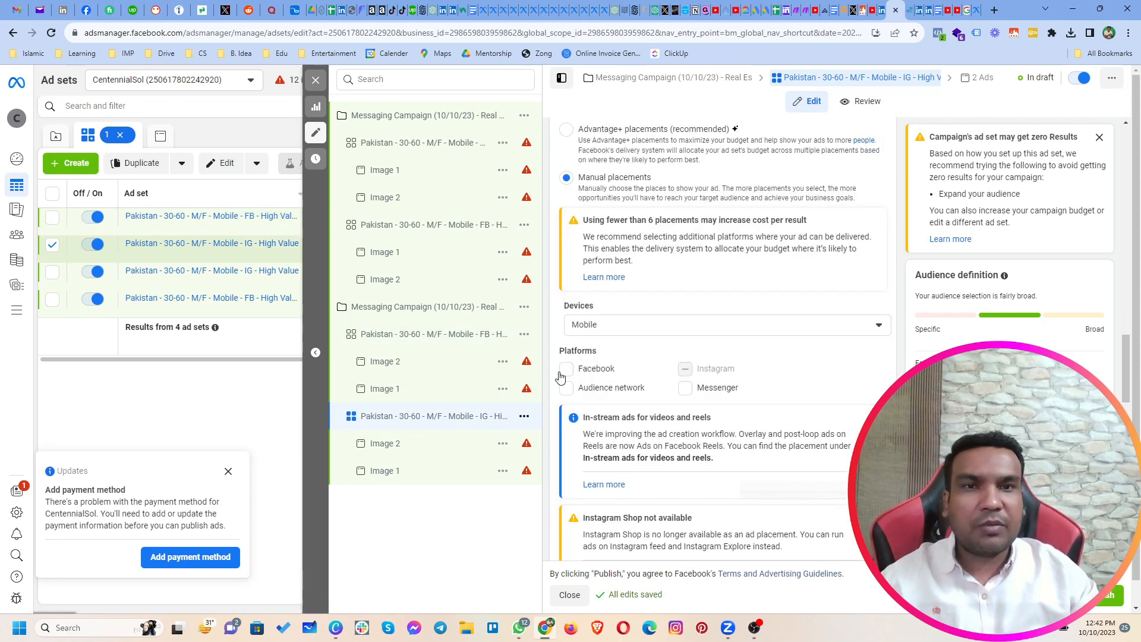
pyautogui.scroll(7, 662, 351)
pyautogui.scroll(3, 661, 352)
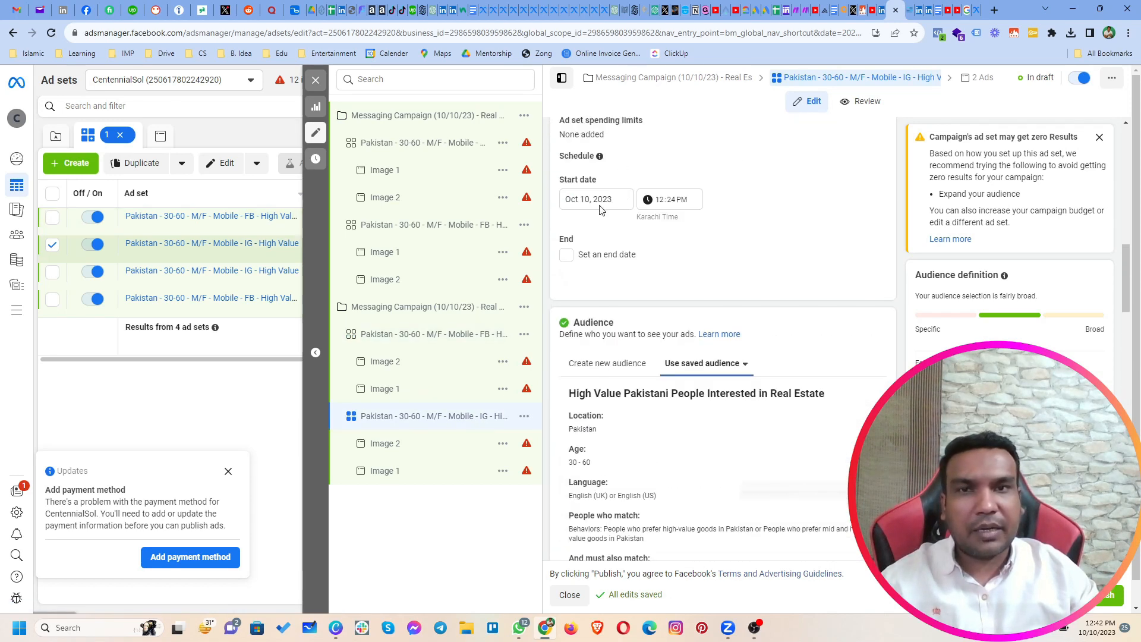
pyautogui.click(601, 364)
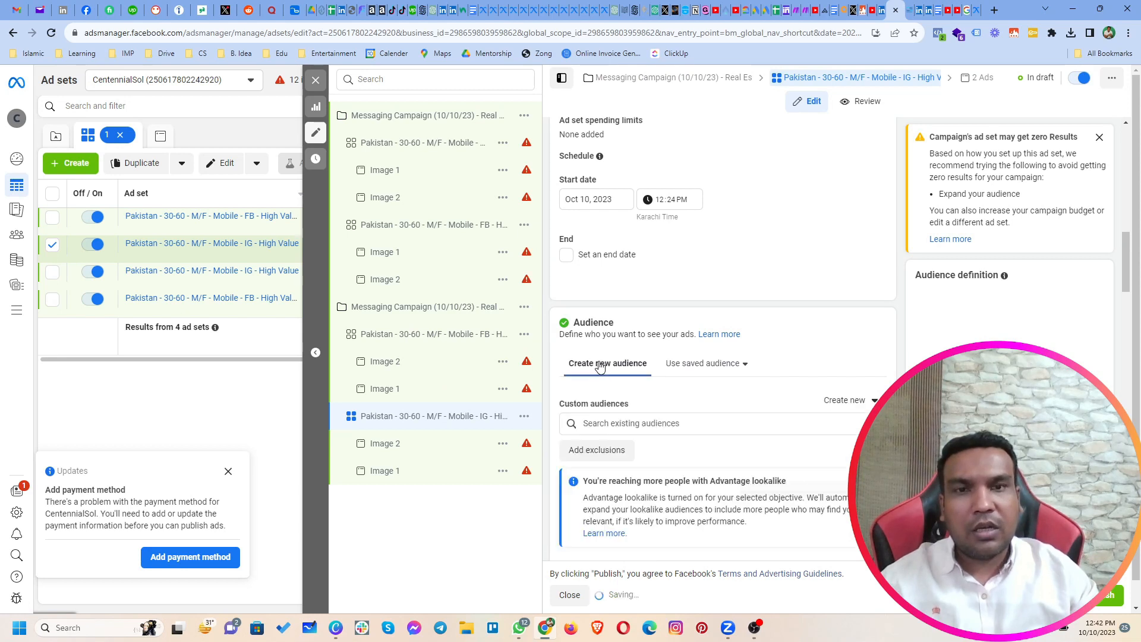
# Step: Set the age range of the IG ad set's new audience to 30 through 60
pyautogui.scroll(-5, 613, 403)
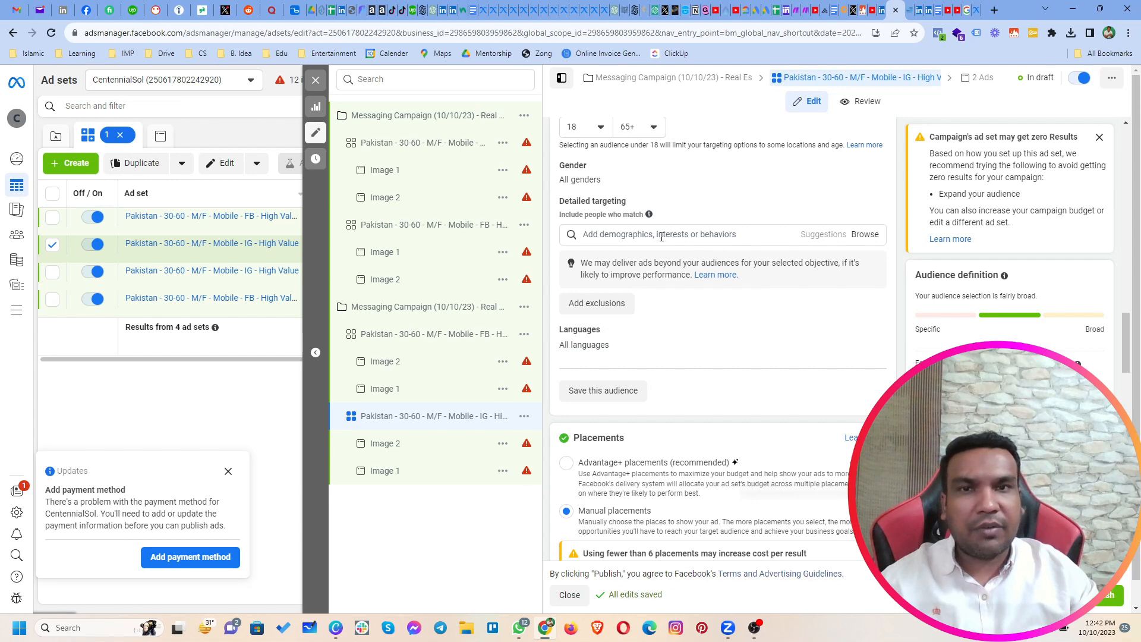
pyautogui.scroll(2, 677, 297)
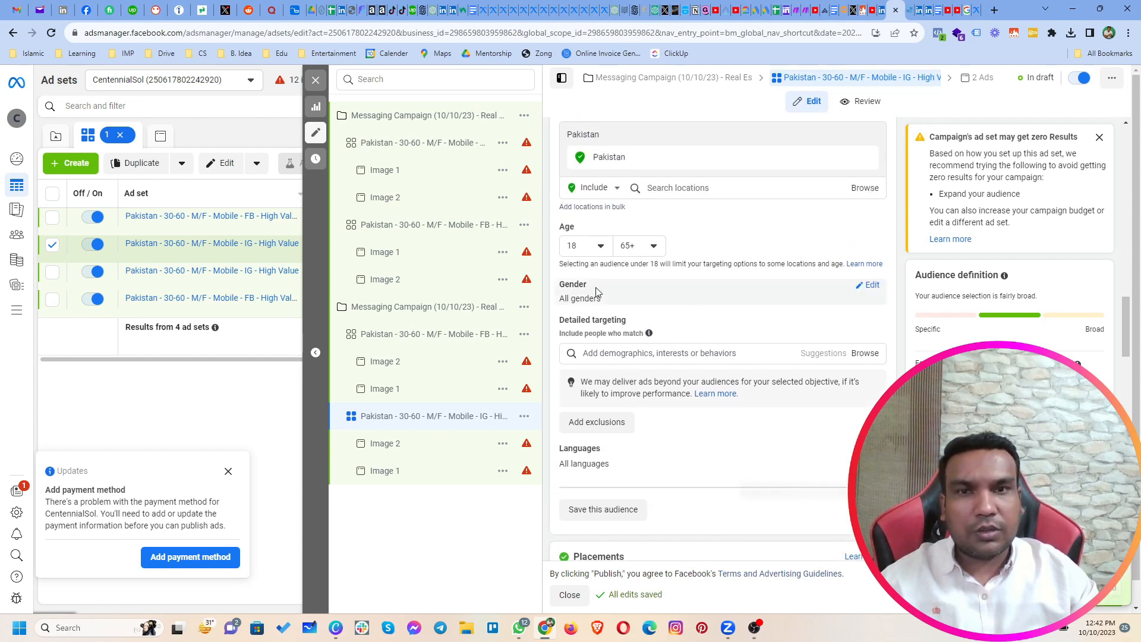
pyautogui.click(587, 246)
pyautogui.scroll(-2, 613, 332)
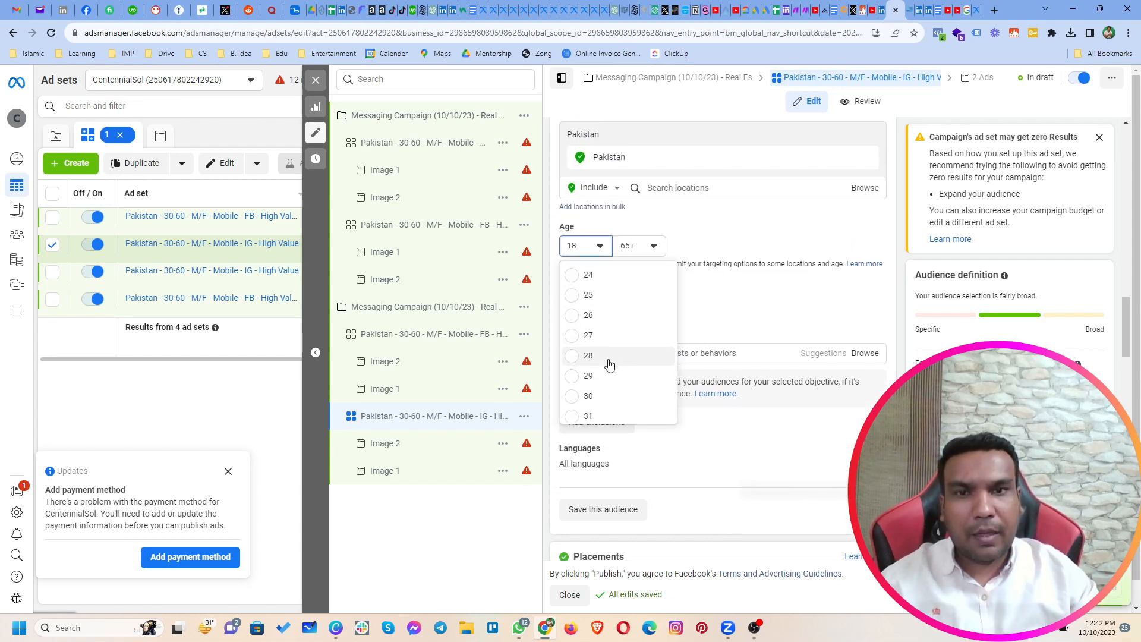
pyautogui.click(590, 397)
pyautogui.click(629, 246)
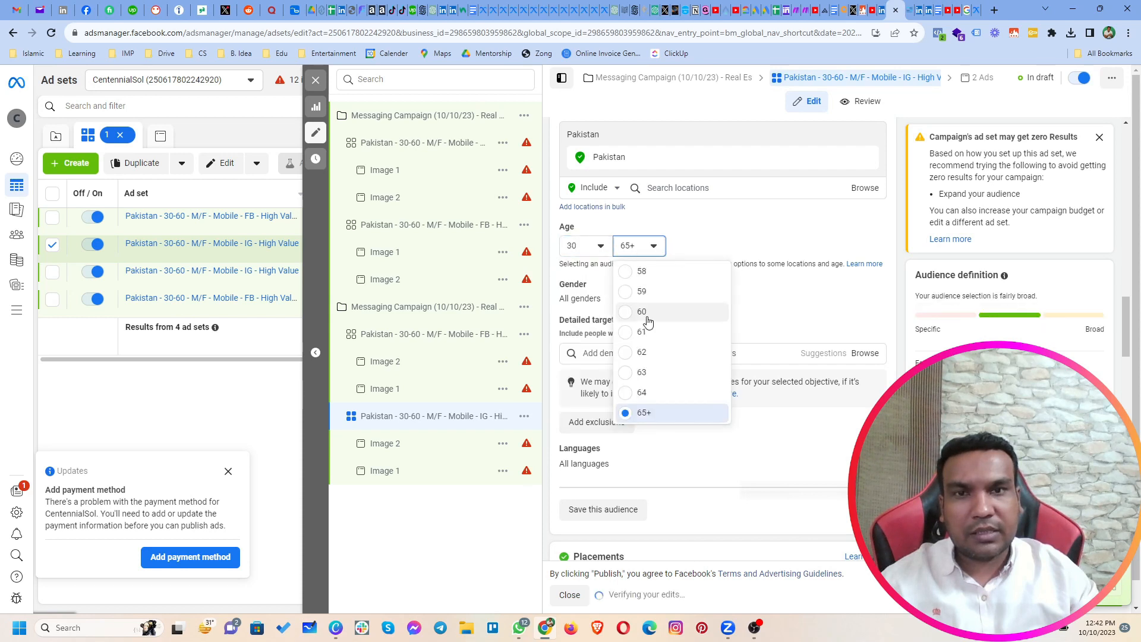
pyautogui.click(646, 315)
# Step: Search the IG ad set's detailed targeting for "high net" and add the High-net-worth individual (business & finance) interest
pyautogui.click(638, 354)
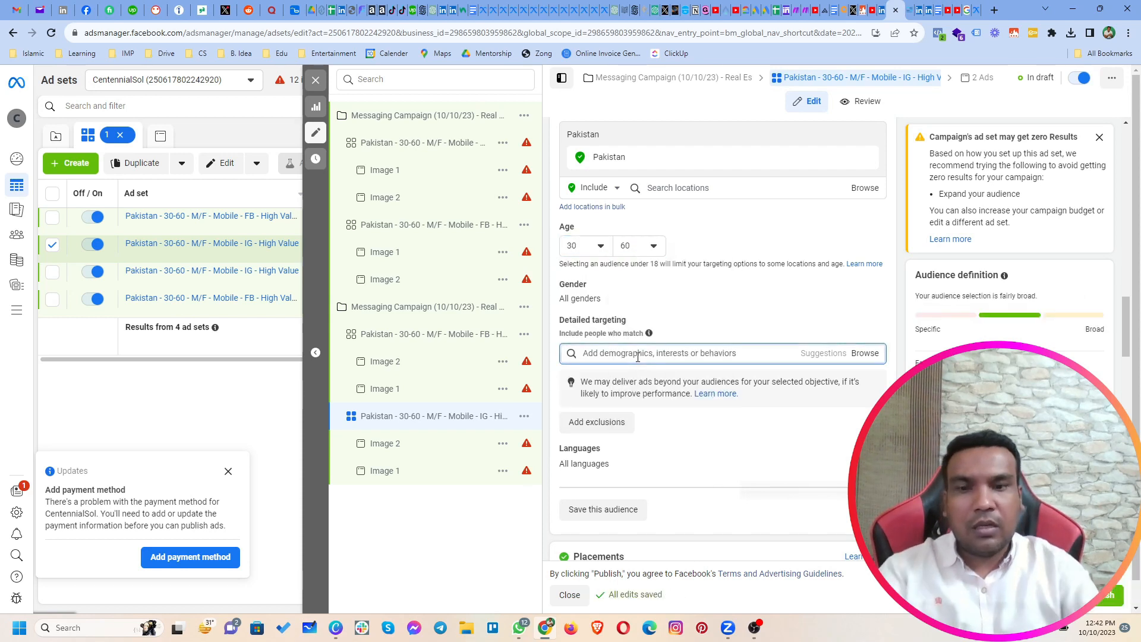
pyautogui.write('high net')
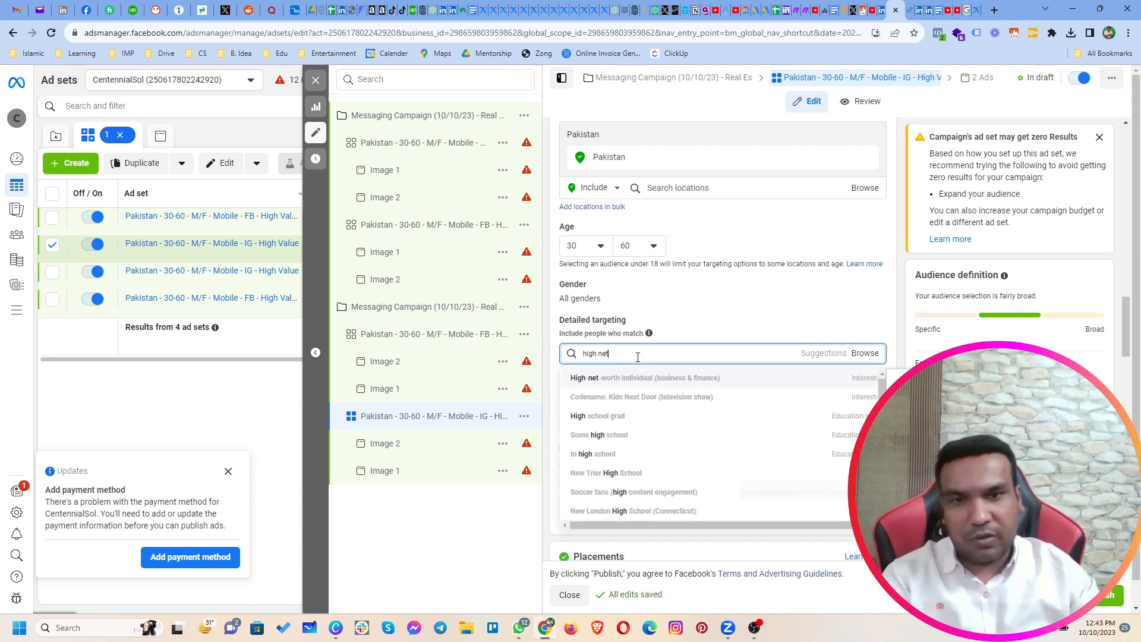
pyautogui.click(637, 387)
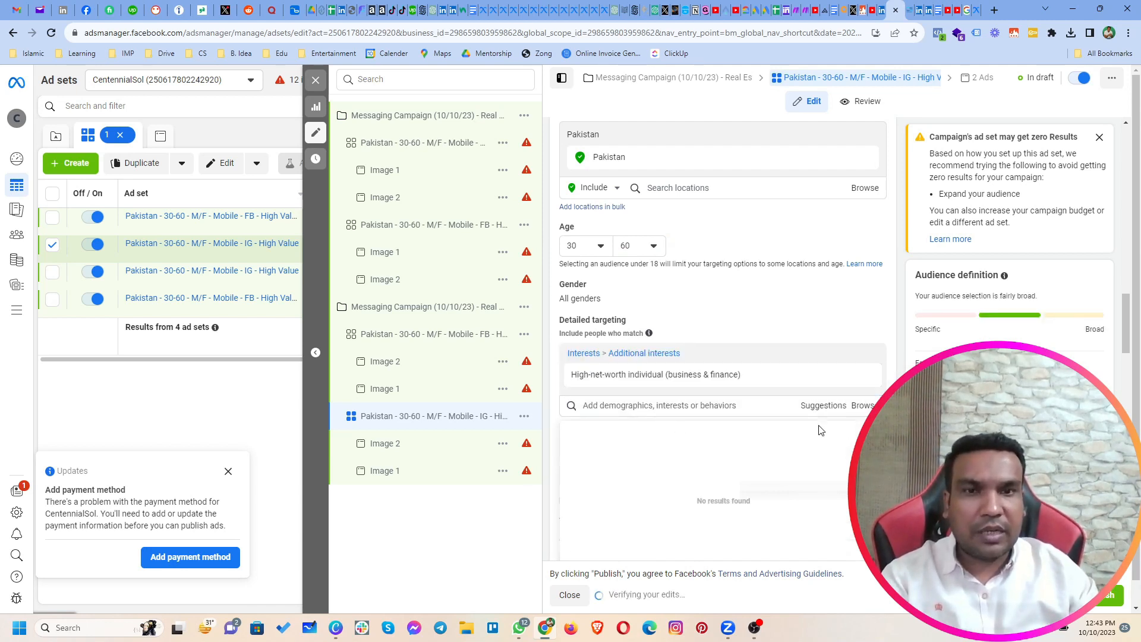
# Step: Narrow the IG audience to people who must also match Real estate investing (investing) and Real estate development (real estate)
pyautogui.click(689, 476)
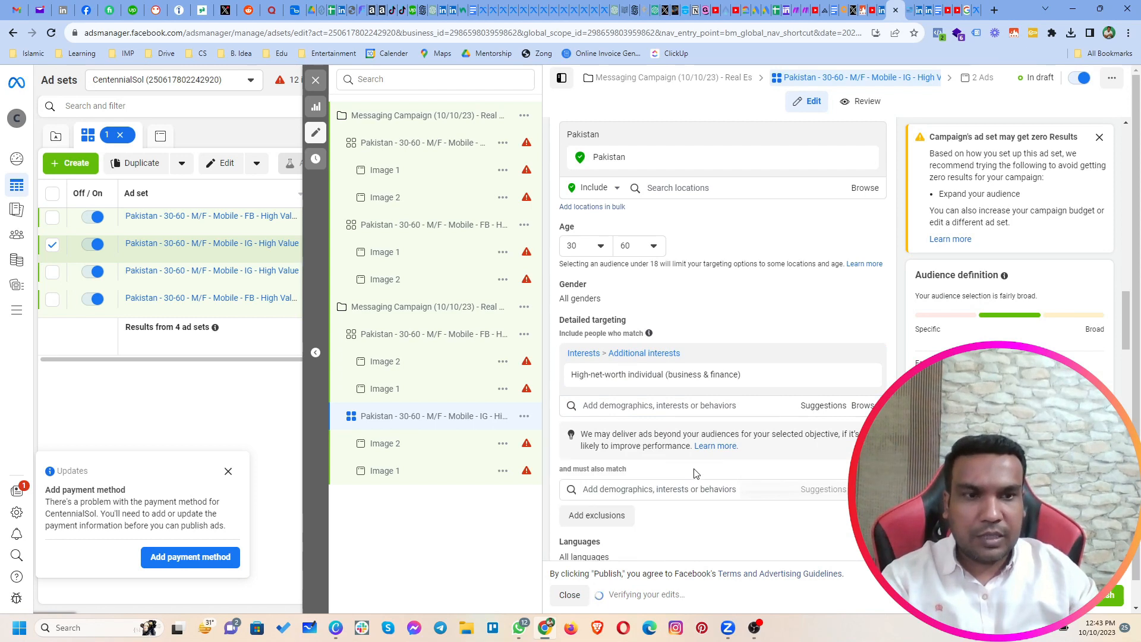
pyautogui.click(683, 486)
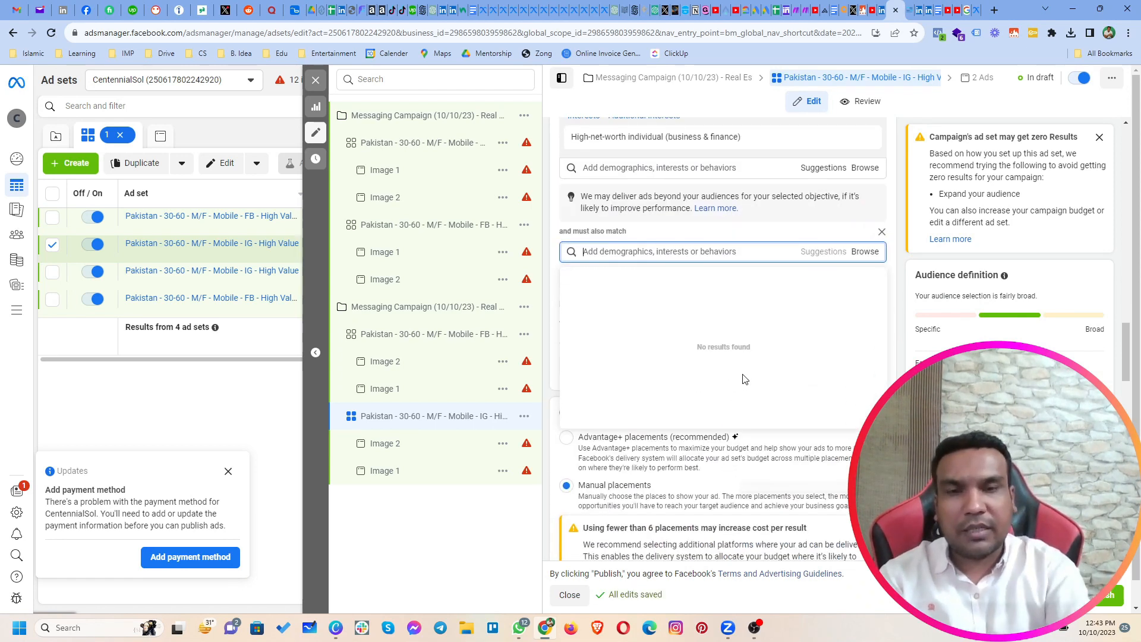
pyautogui.write('r')
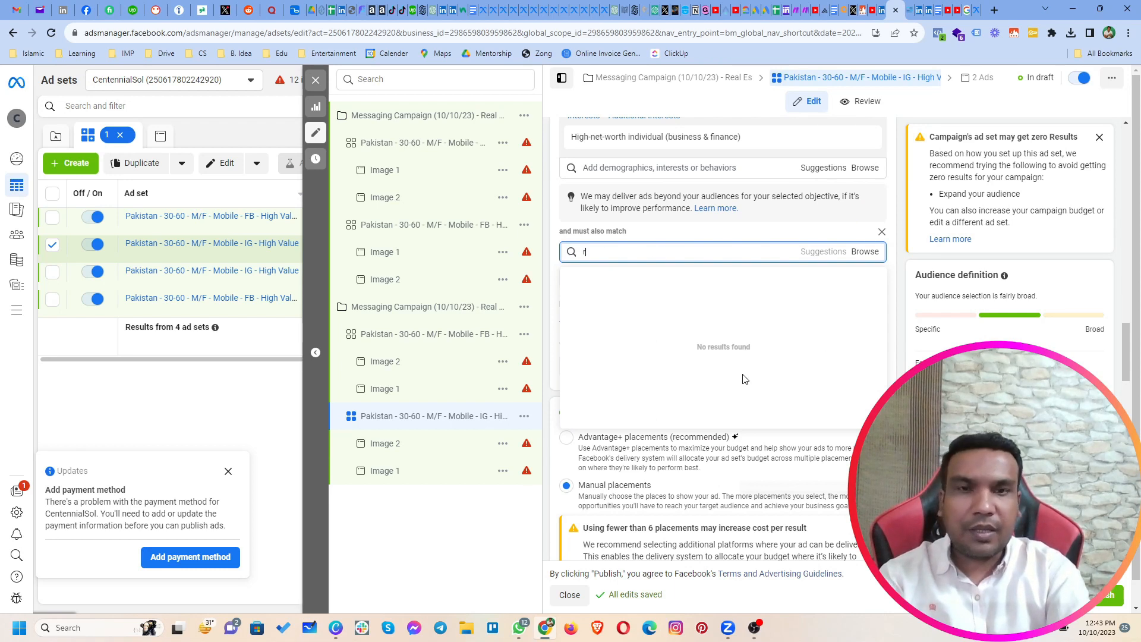
pyautogui.write('eal estate i')
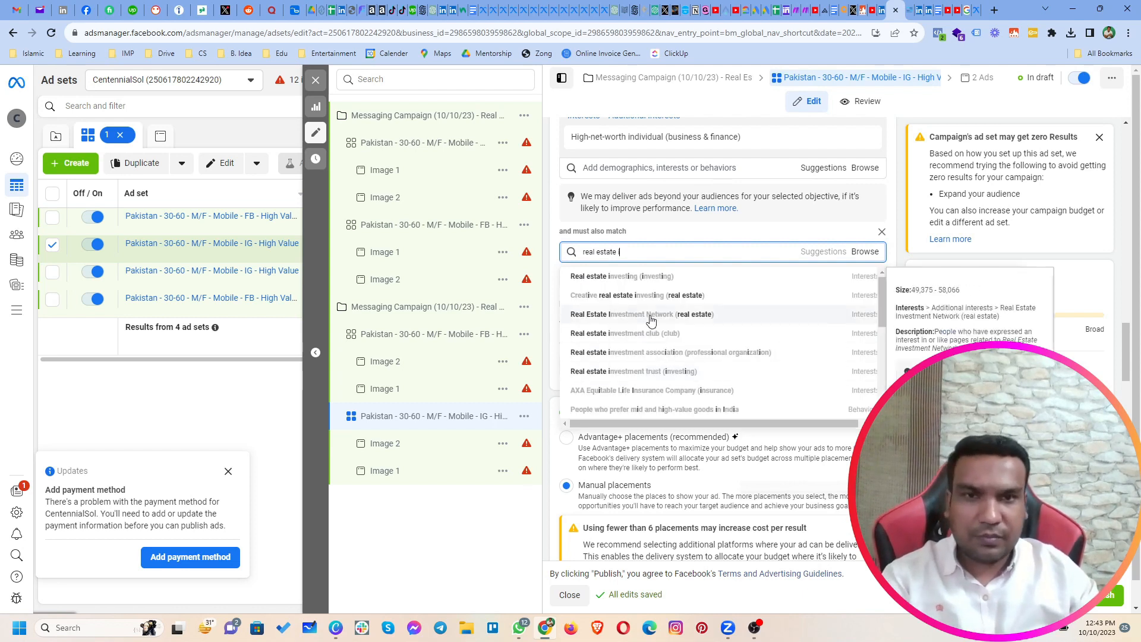
pyautogui.click(623, 277)
pyautogui.click(652, 305)
pyautogui.write('real estate d')
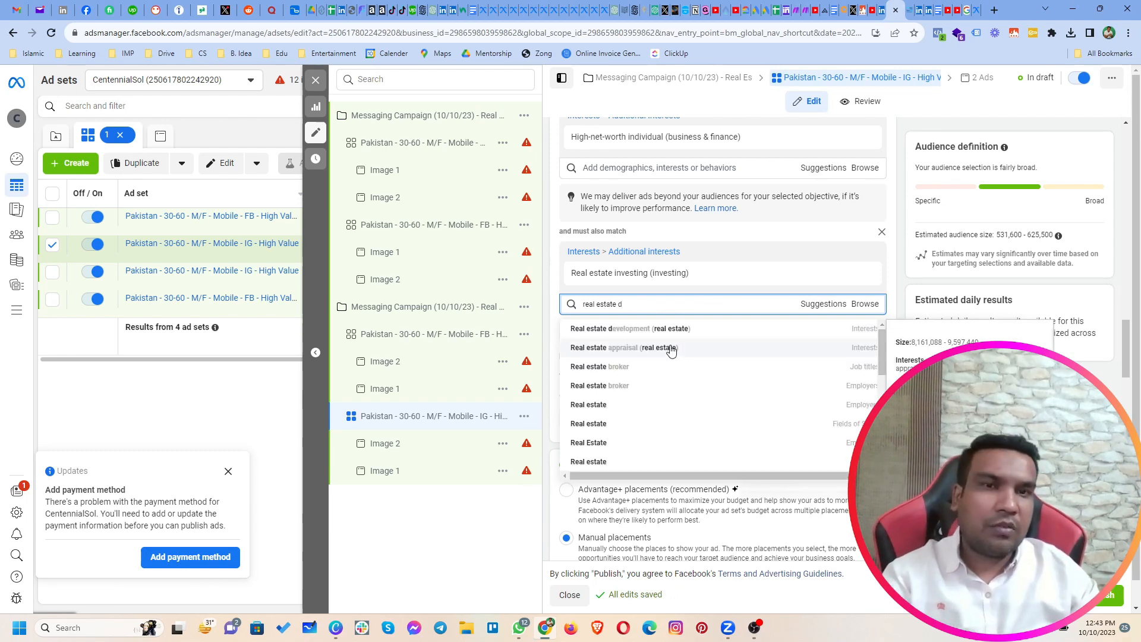
pyautogui.click(648, 331)
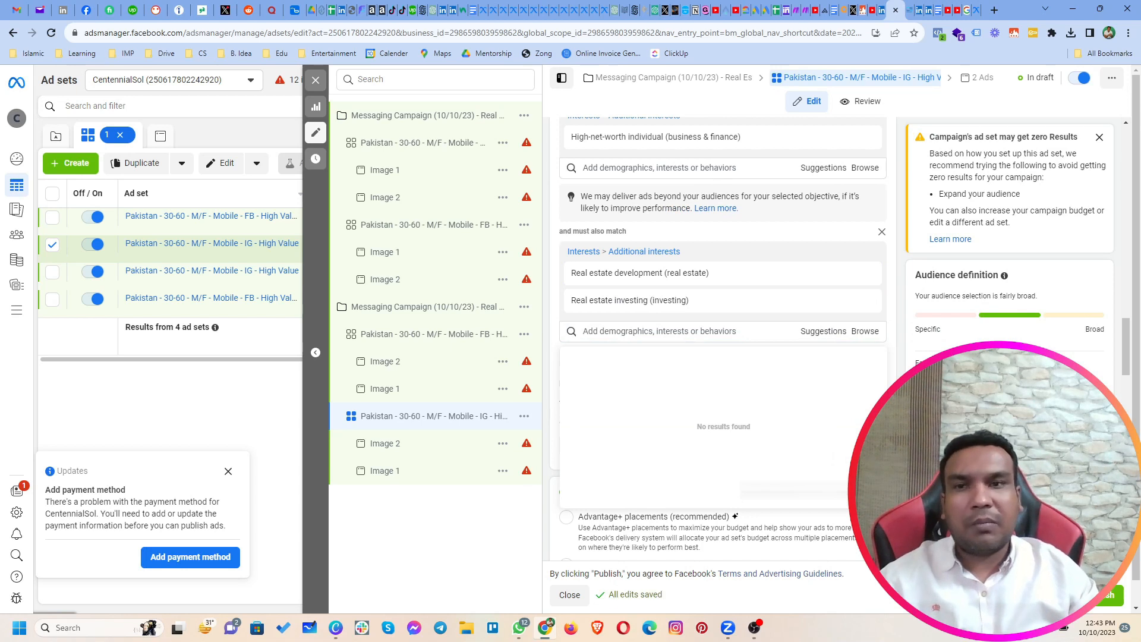
# Step: Make one duplicate of the Real Estate 2 messaging campaign and name the copy "Messaging Campaign (10/10/23) - Real Estate 3"
pyautogui.click(316, 79)
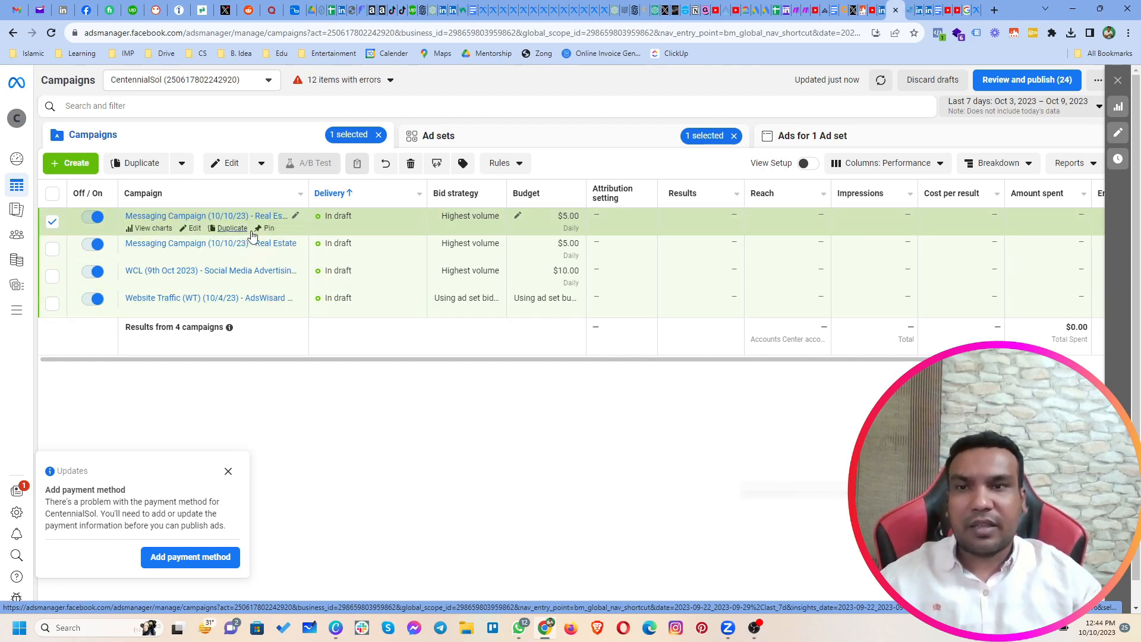
pyautogui.click(231, 228)
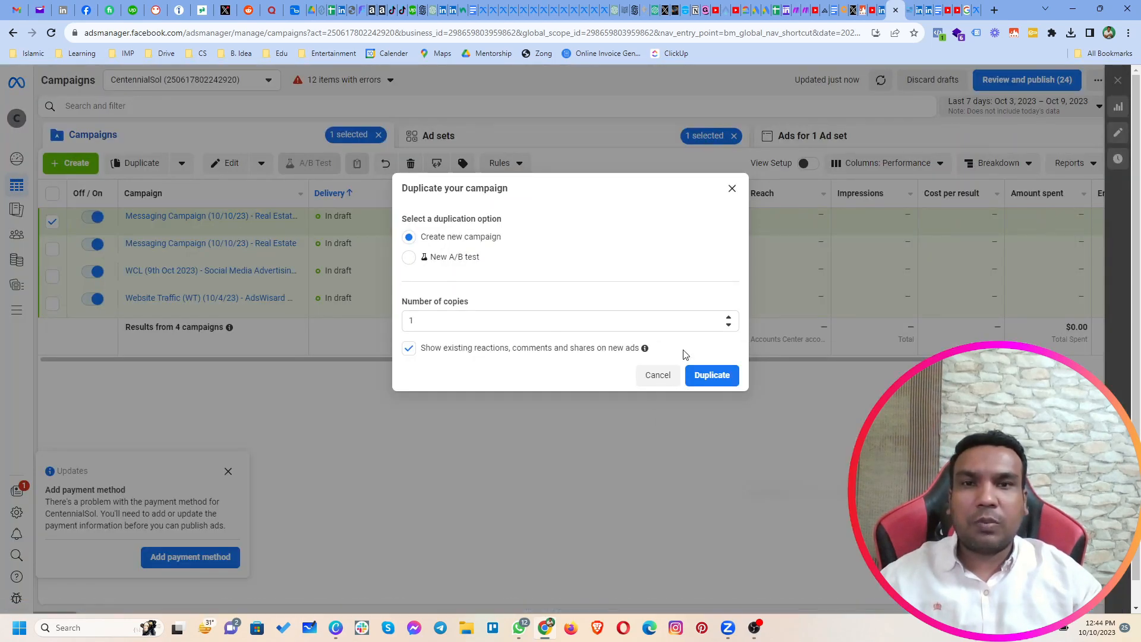
pyautogui.moveTo(645, 348)
pyautogui.click(709, 374)
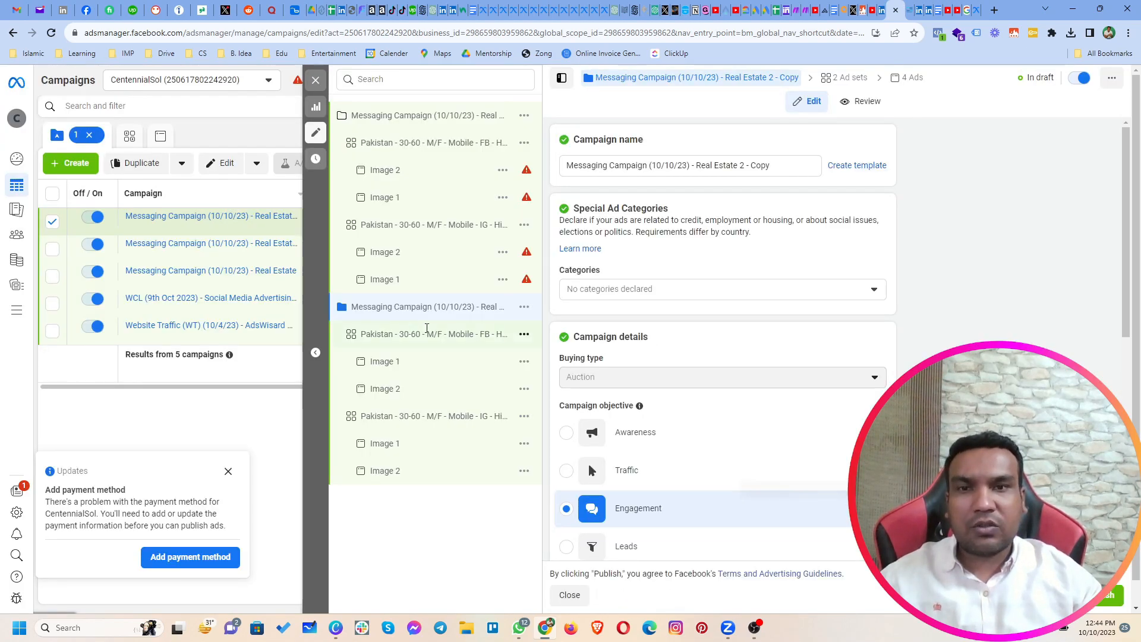
pyautogui.click(784, 168)
pyautogui.hotkey('ctrl', 'shift', 'Left')
pyautogui.hotkey('ctrl', 'shift', 'Left')
pyautogui.hotkey('ctrl', 'shift', 'Left')
pyautogui.write('3')
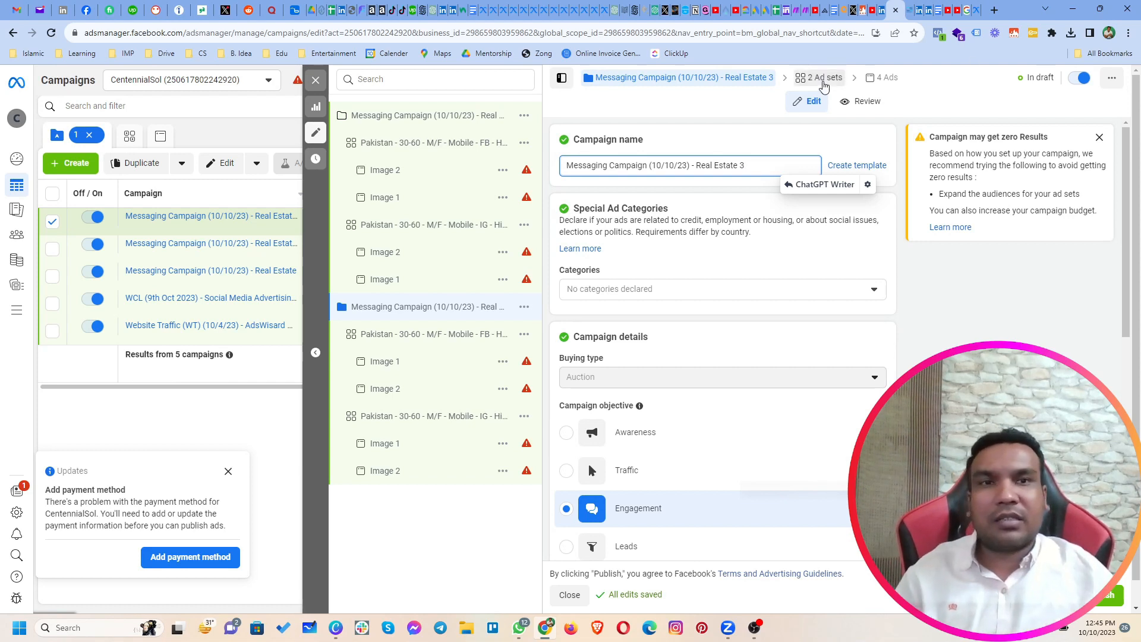
# Step: Open both ad sets of the Real Estate 3 campaign together and remove their High-net-worth individual (business & finance) interest
pyautogui.click(824, 85)
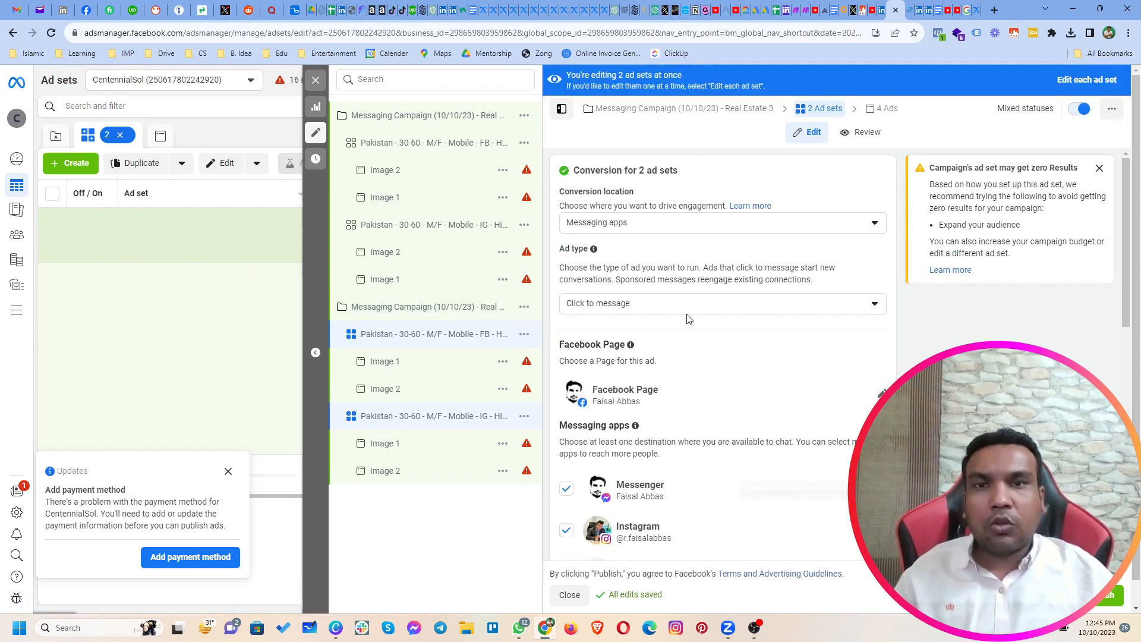
pyautogui.scroll(-15, 676, 351)
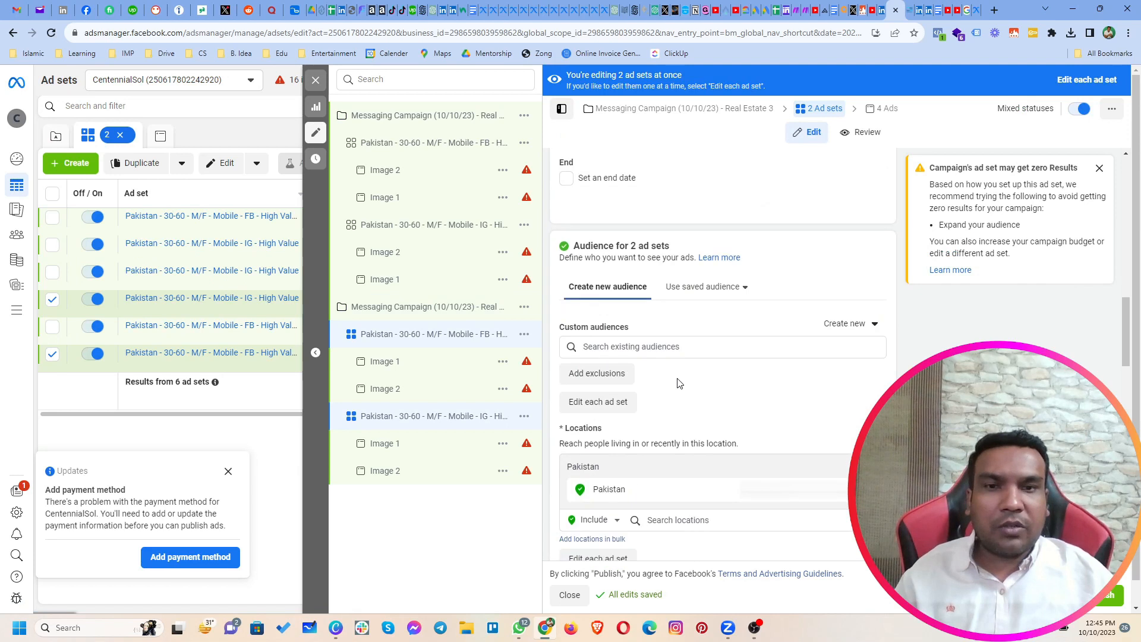
pyautogui.scroll(-1, 679, 382)
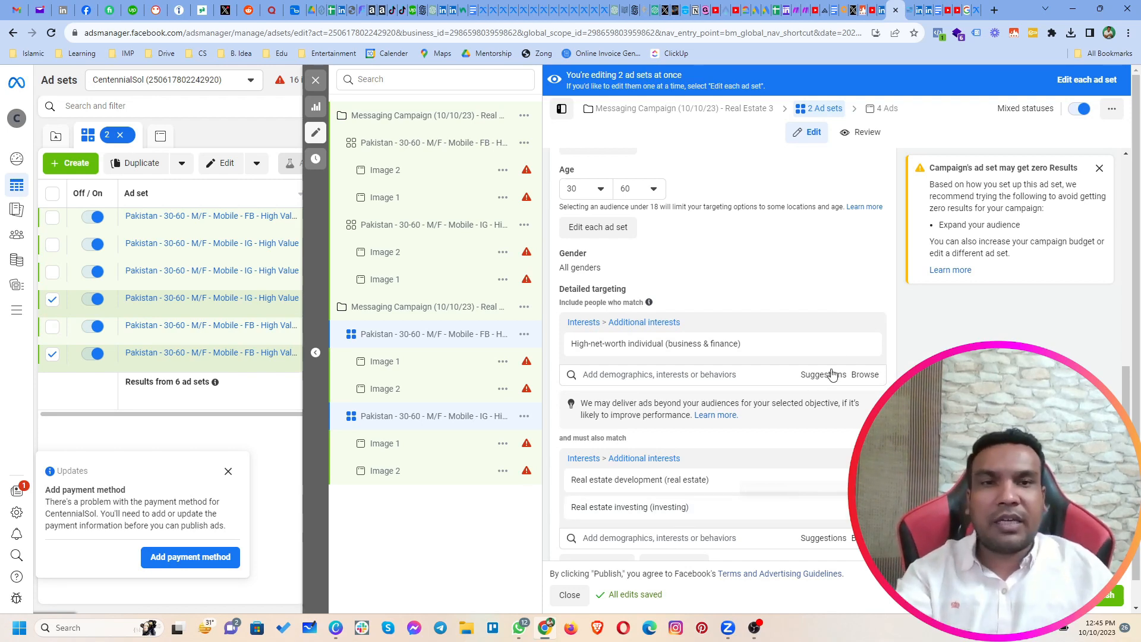
pyautogui.click(870, 345)
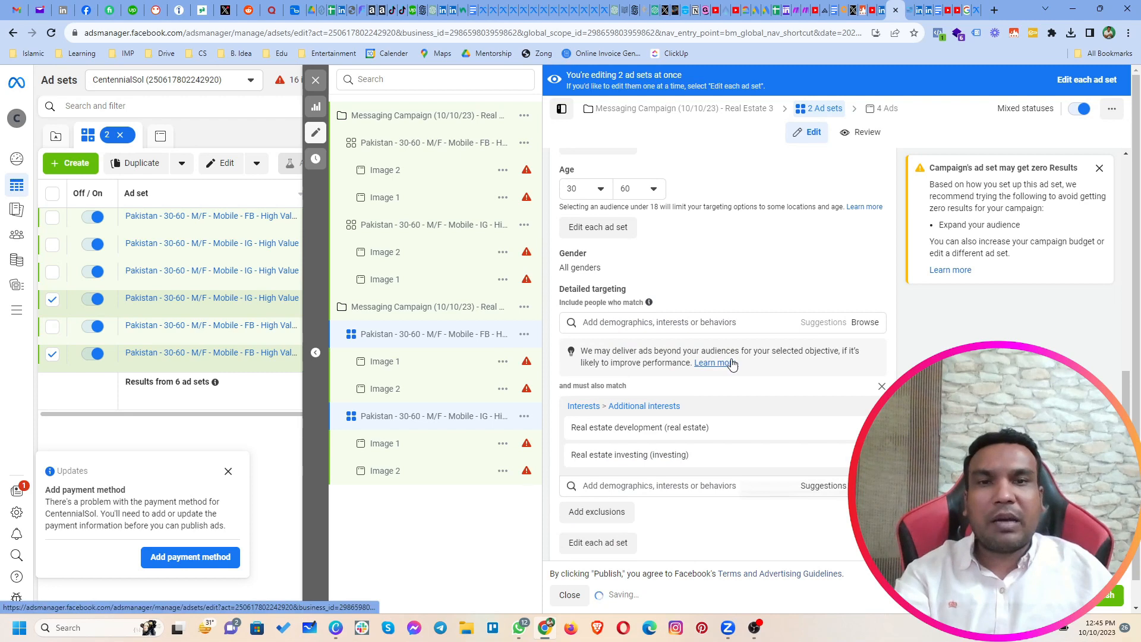
# Step: Search the detailed targeting of both Real Estate 3 ad sets for "villa" and add the Villa (lodging) interest
pyautogui.click(710, 322)
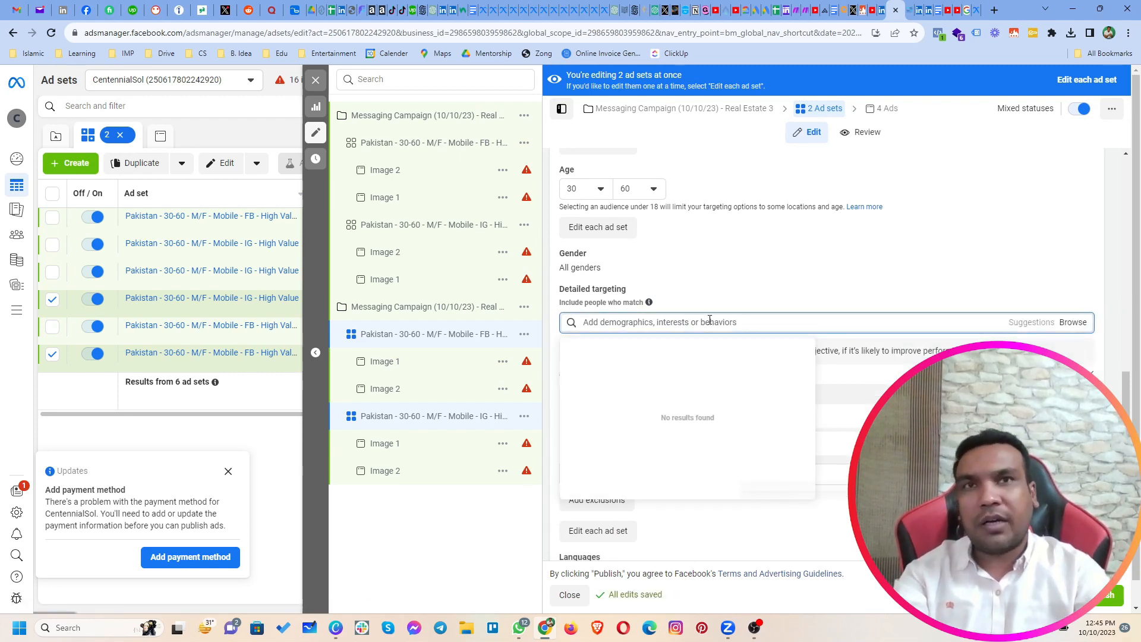
pyautogui.write('app')
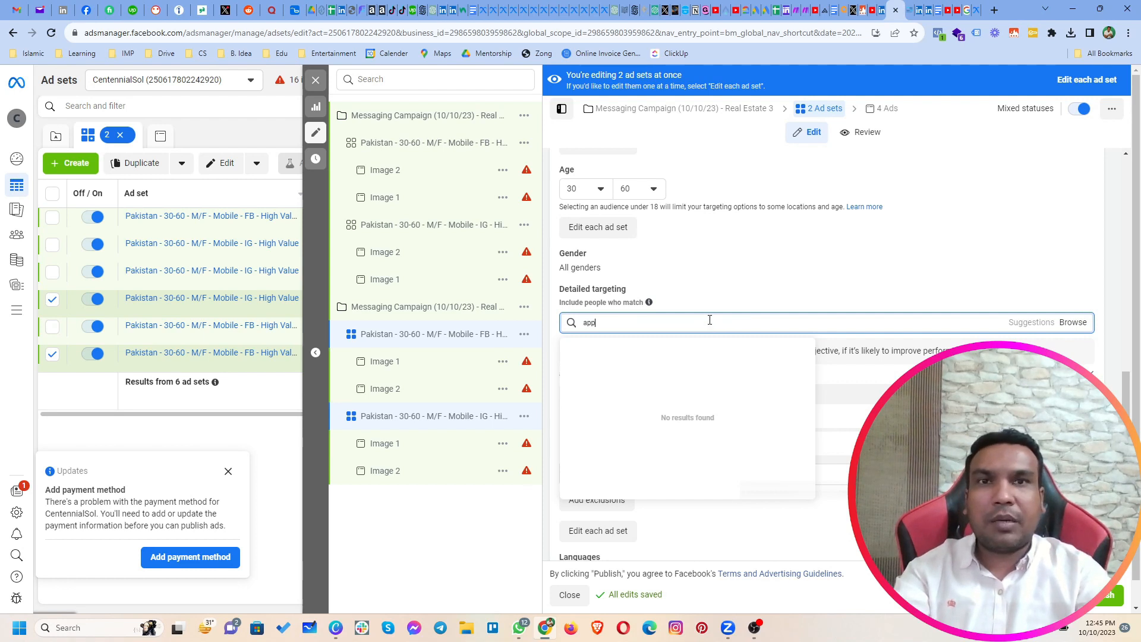
pyautogui.write('artment')
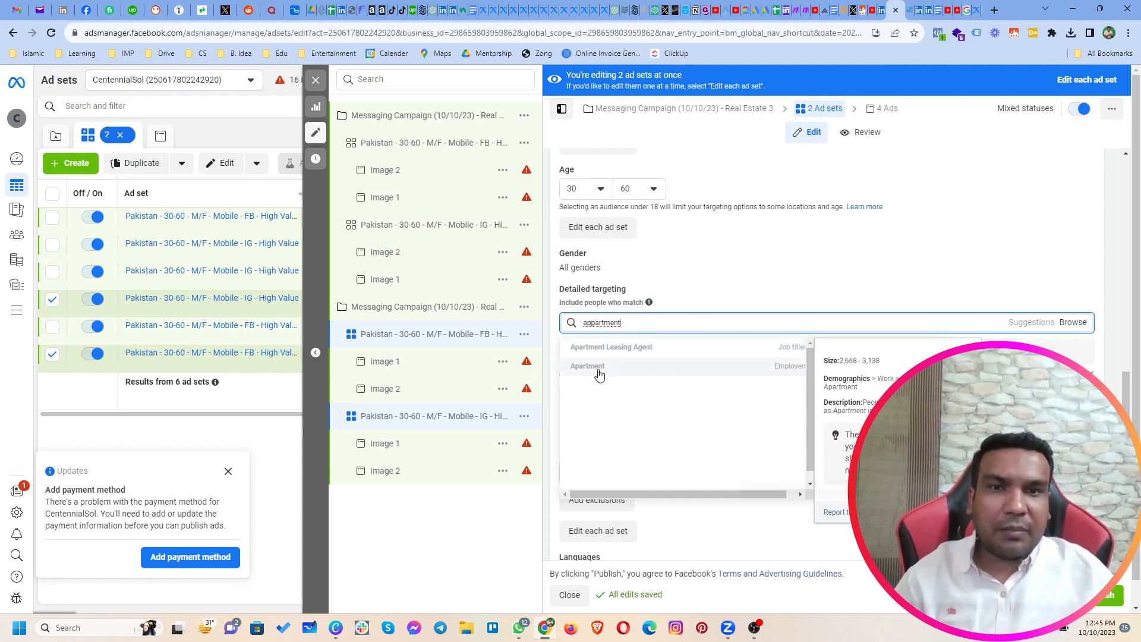
pyautogui.doubleClick(625, 328)
pyautogui.write('villa')
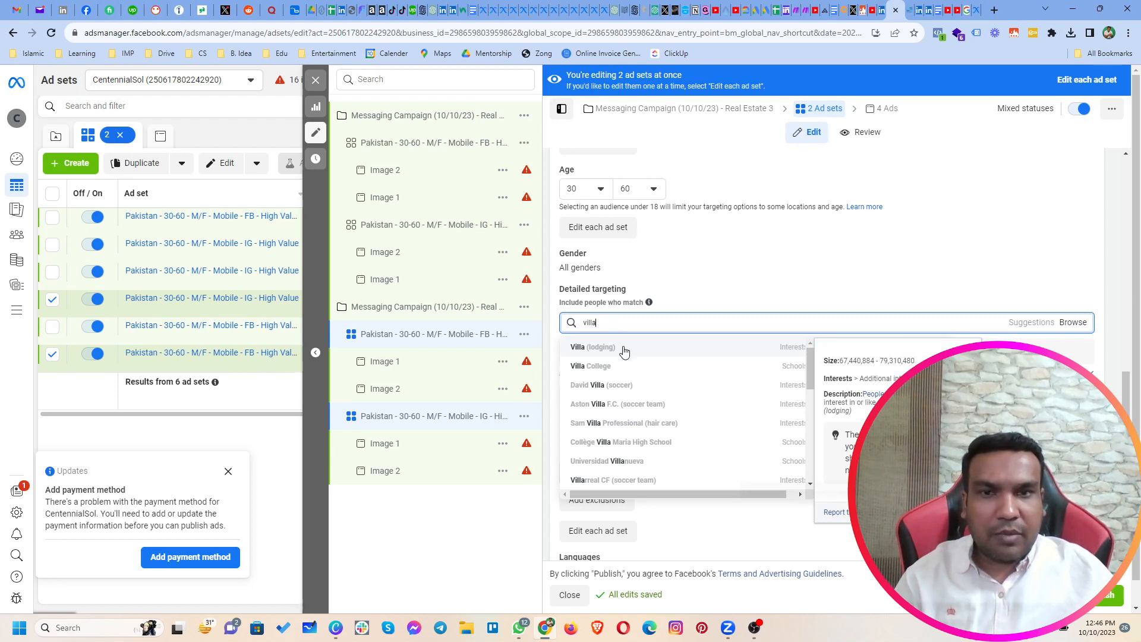
pyautogui.click(613, 353)
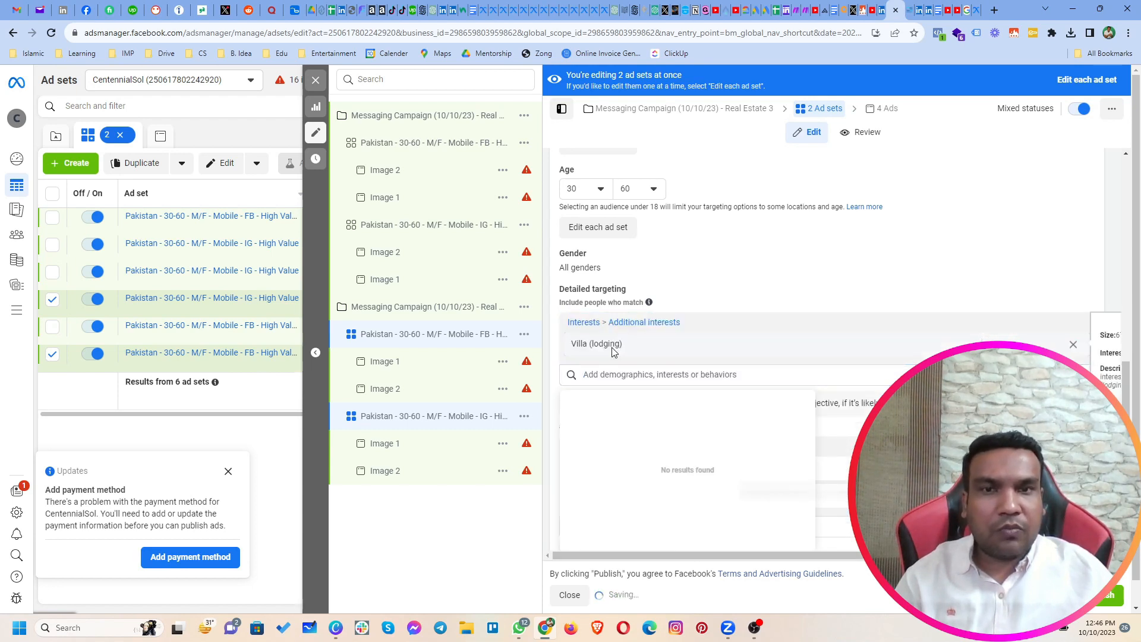
# Step: Add the suggested interests Apartment (real estate) and House (real estate) to the included audience of both ad sets
pyautogui.click(831, 376)
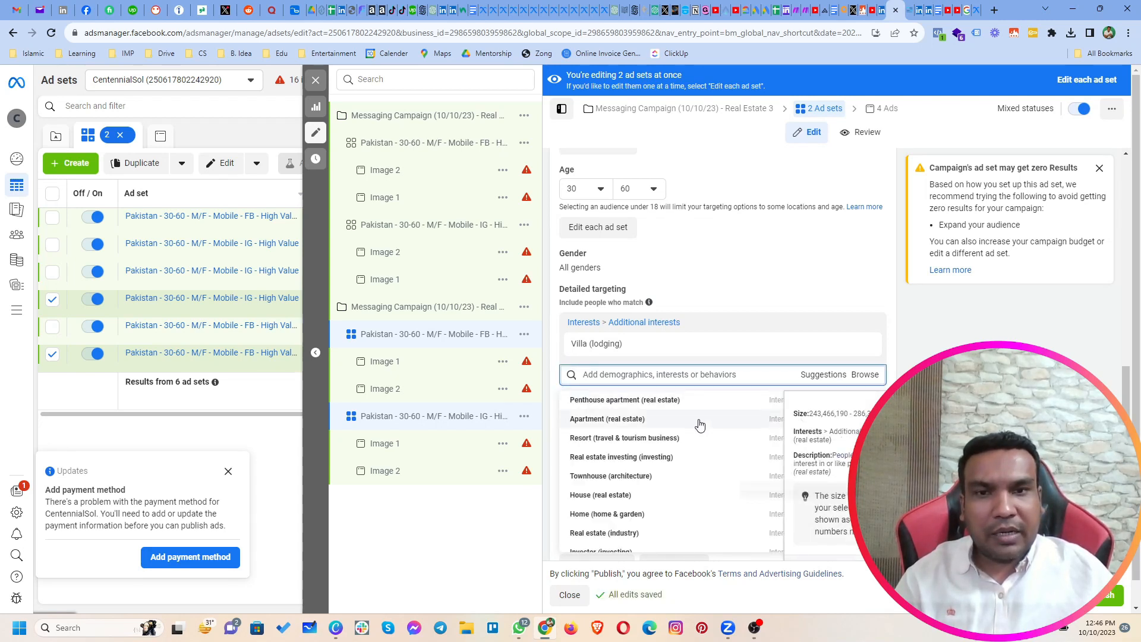
pyautogui.click(700, 423)
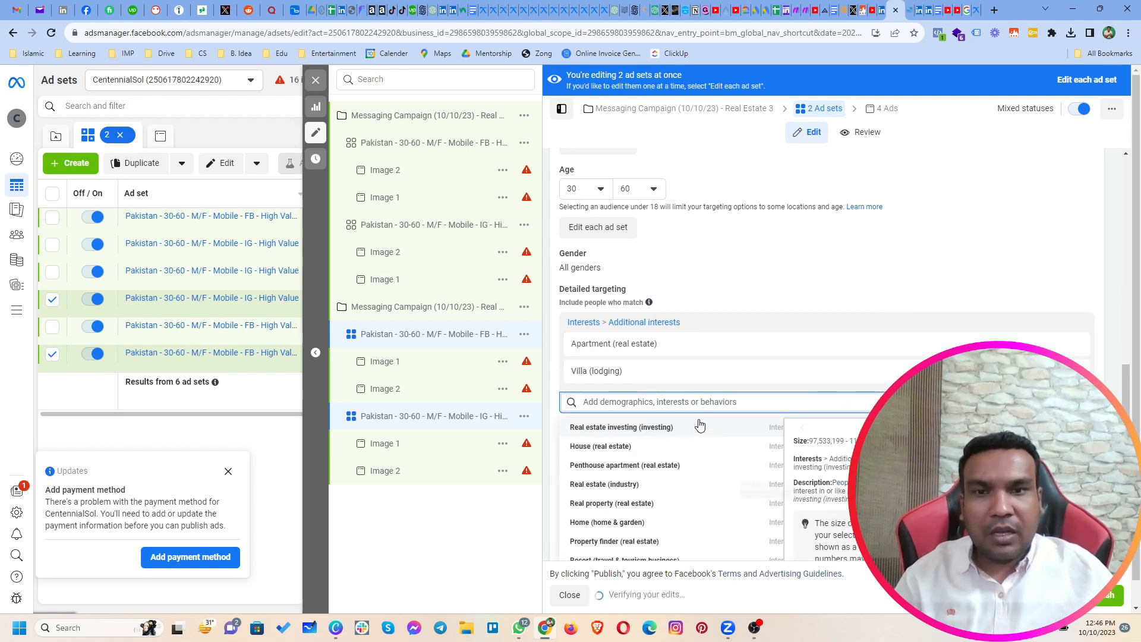
pyautogui.click(680, 448)
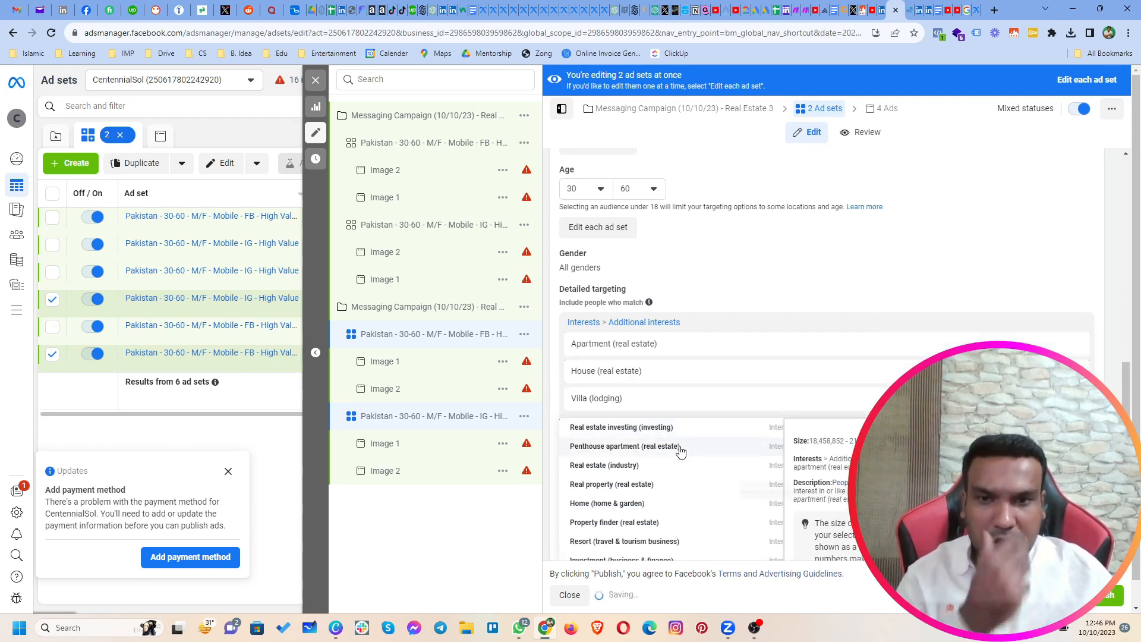
# Step: Add the suggested interests First-time buyer (real estate) and Single-family detached home (real estate) to the included audience
pyautogui.scroll(-2, 782, 278)
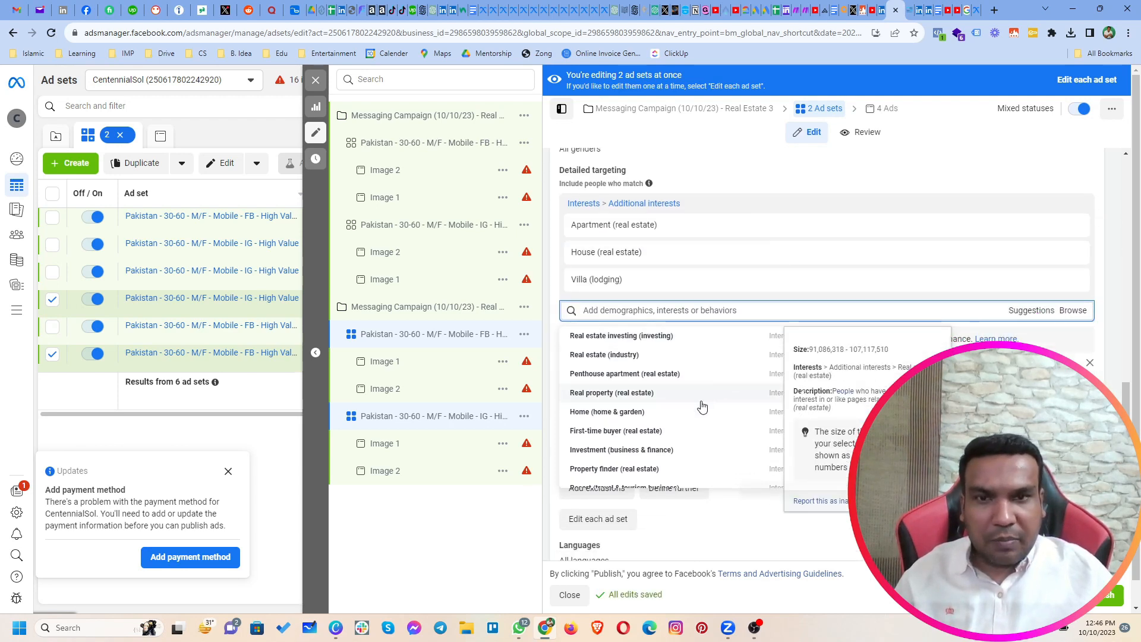
pyautogui.scroll(-1, 699, 418)
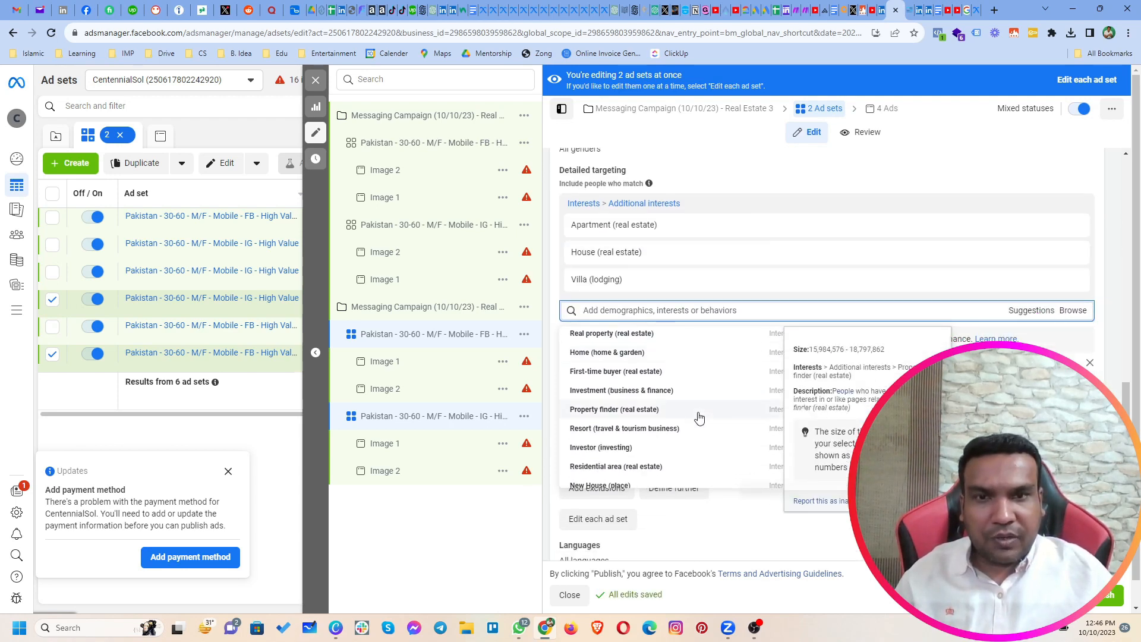
pyautogui.click(664, 375)
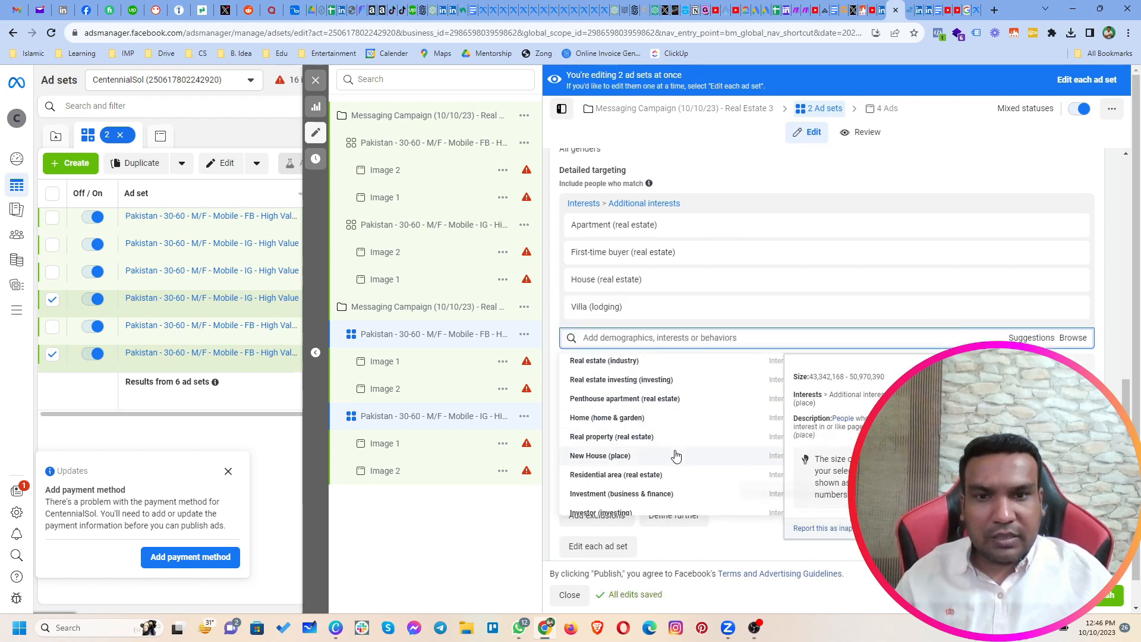
pyautogui.scroll(-3, 678, 453)
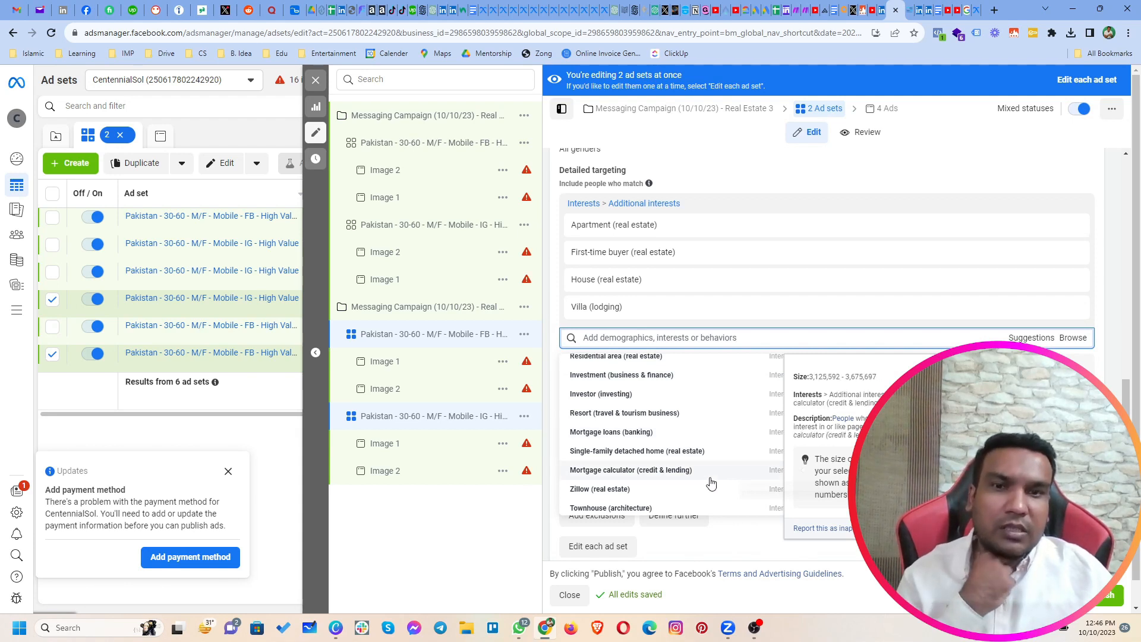
pyautogui.scroll(-1, 711, 476)
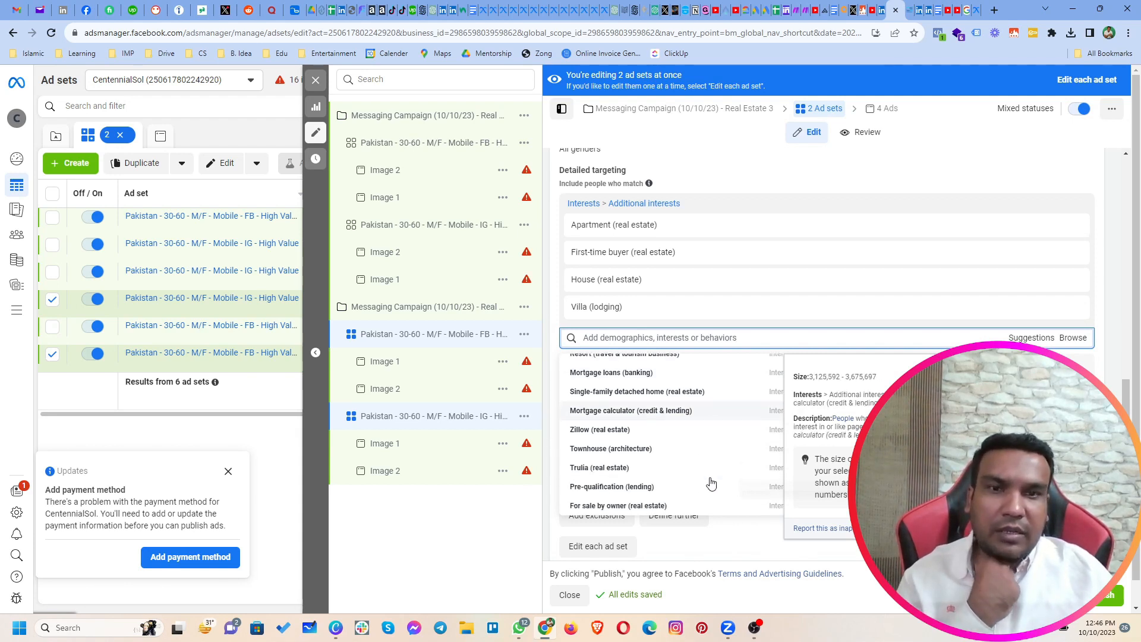
pyautogui.click(700, 397)
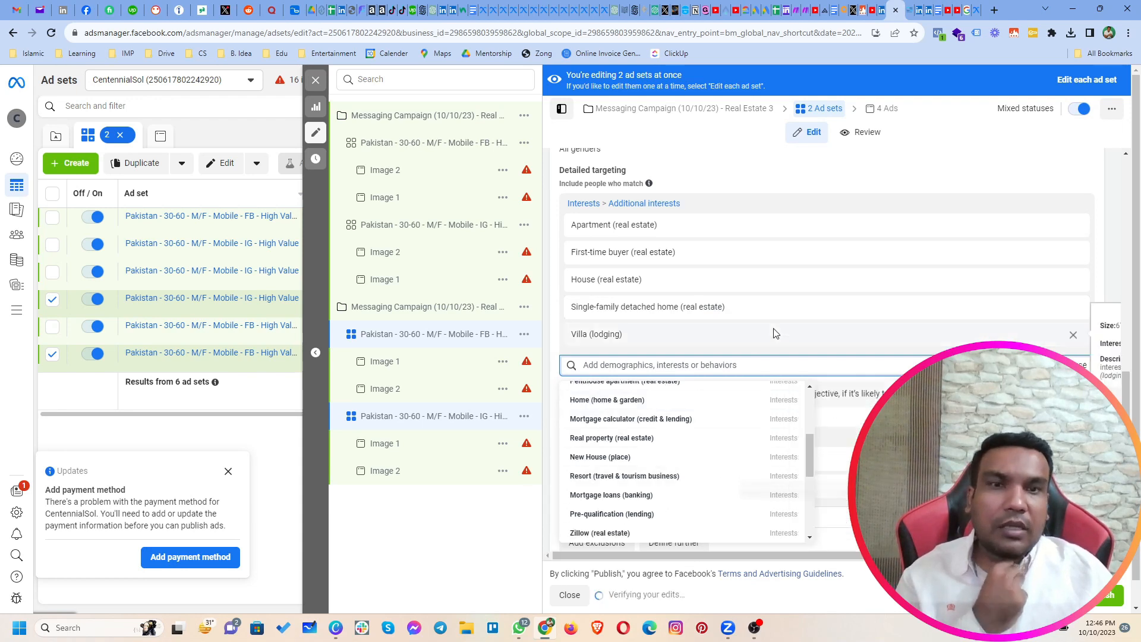
pyautogui.click(1100, 195)
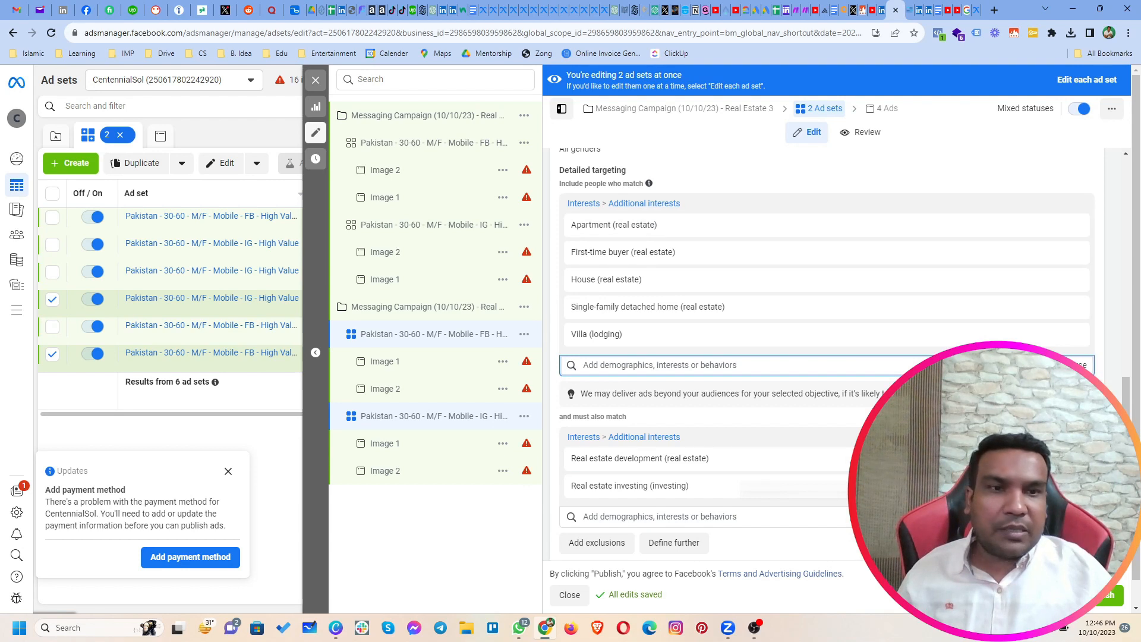
# Step: Clear the two real estate interests from the must-also-match group, search it for "zameen" and add Zameen.com (real estate)
pyautogui.click(856, 437)
pyautogui.click(680, 439)
pyautogui.write('aameen')
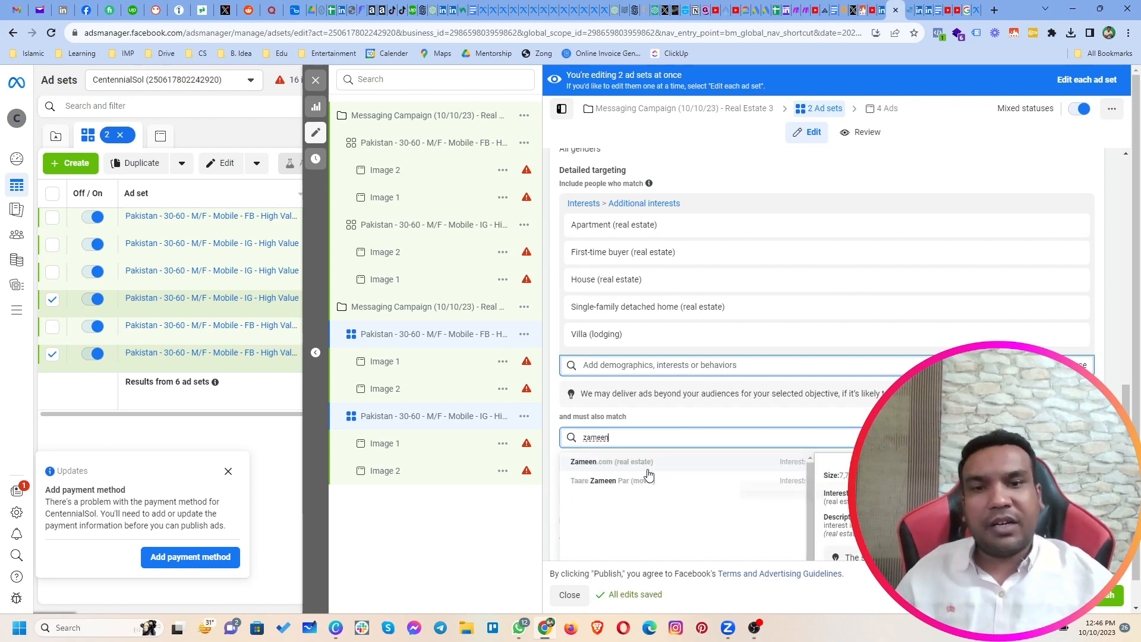
pyautogui.click(606, 463)
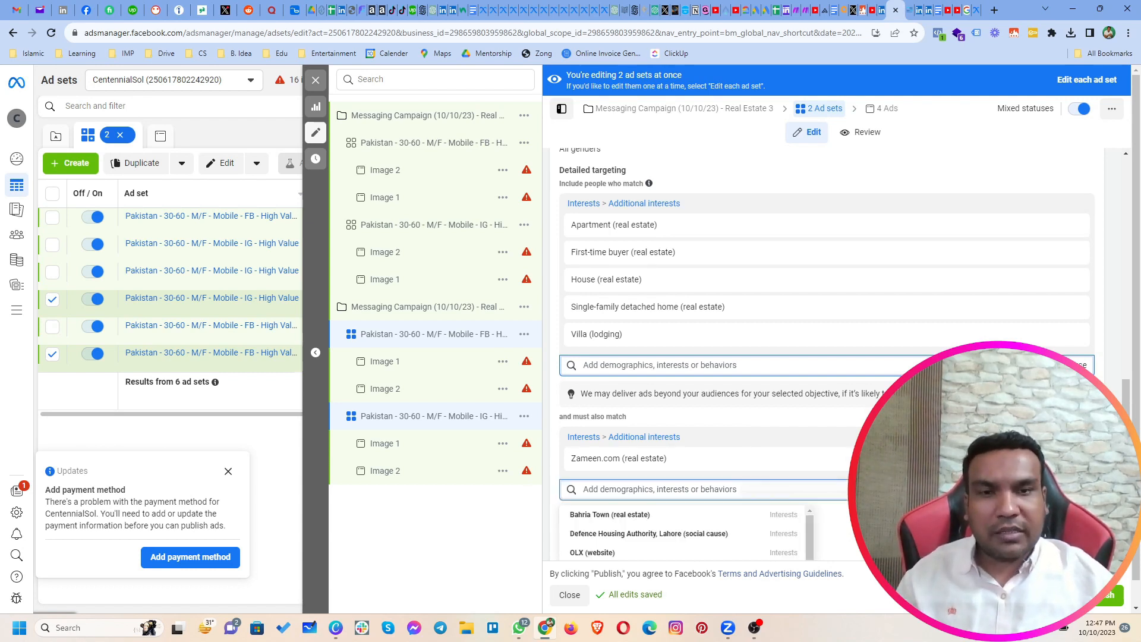
pyautogui.scroll(-3, 827, 357)
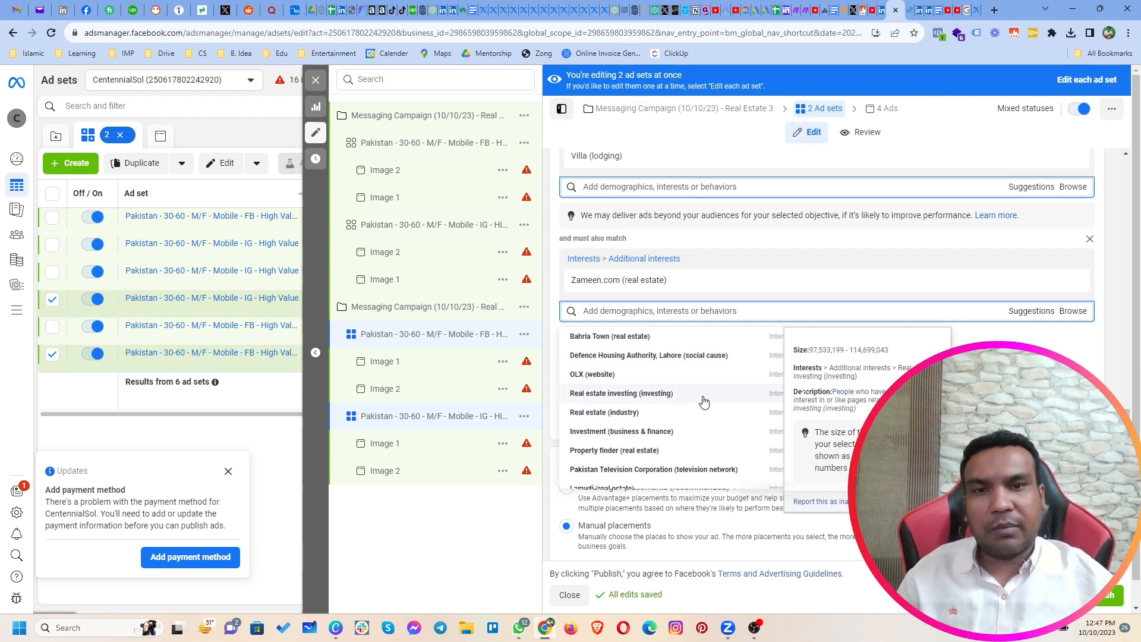
pyautogui.scroll(-1, 704, 402)
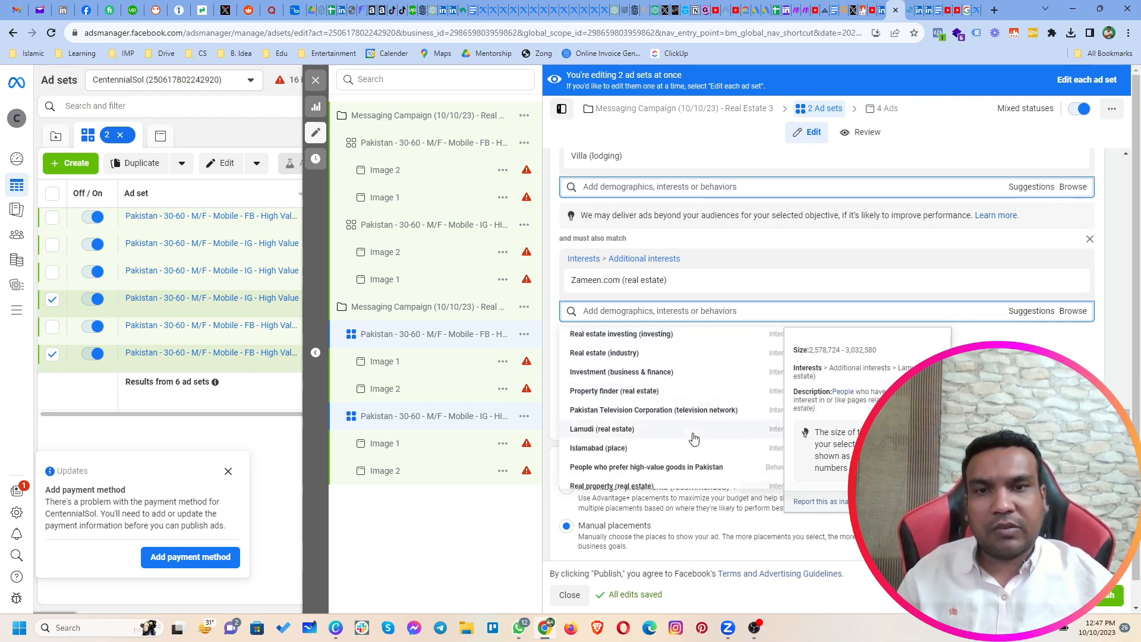
pyautogui.scroll(-1, 695, 438)
pyautogui.click(765, 326)
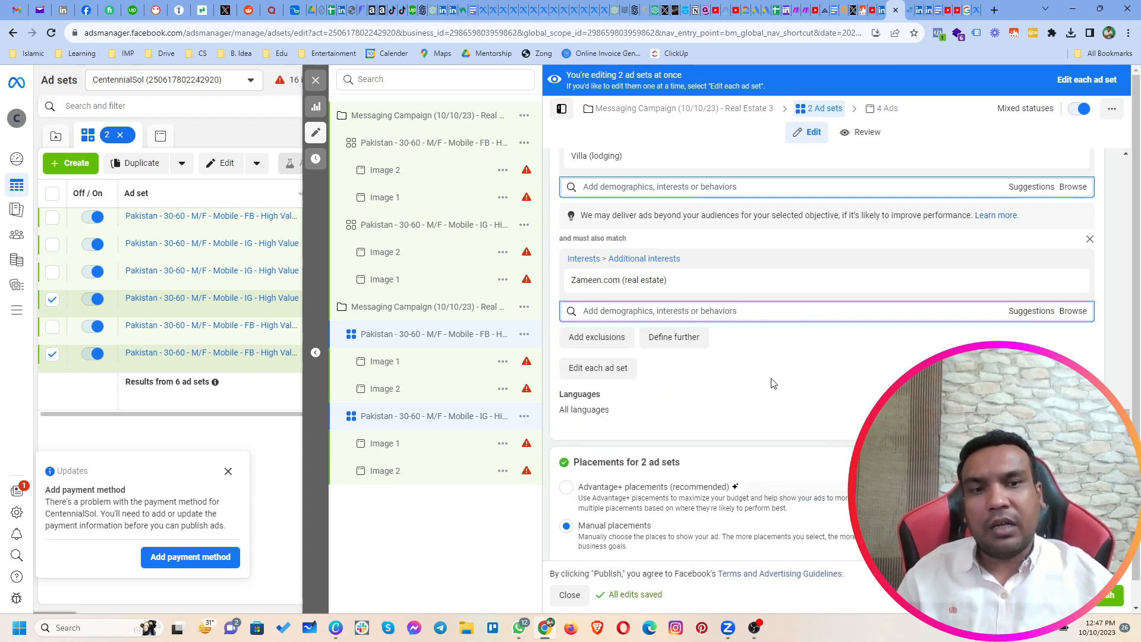
# Step: Make one duplicate of the Real Estate 3 messaging campaign and name the copy "Messaging Campaign (10/10/23) - Real Estate 4"
pyautogui.click(319, 82)
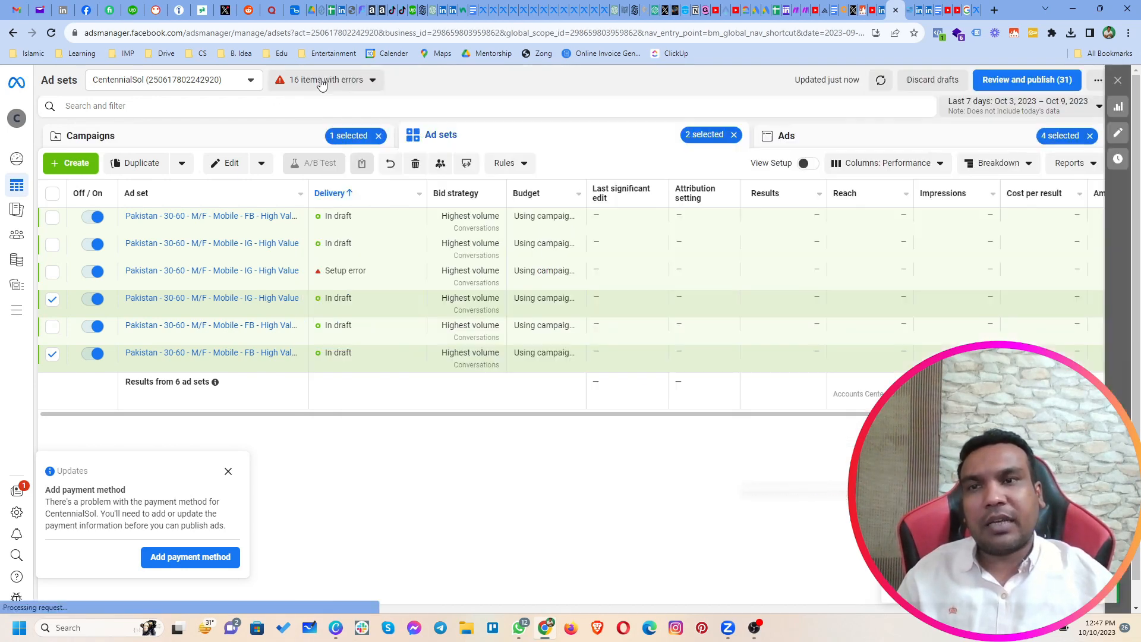
pyautogui.click(297, 146)
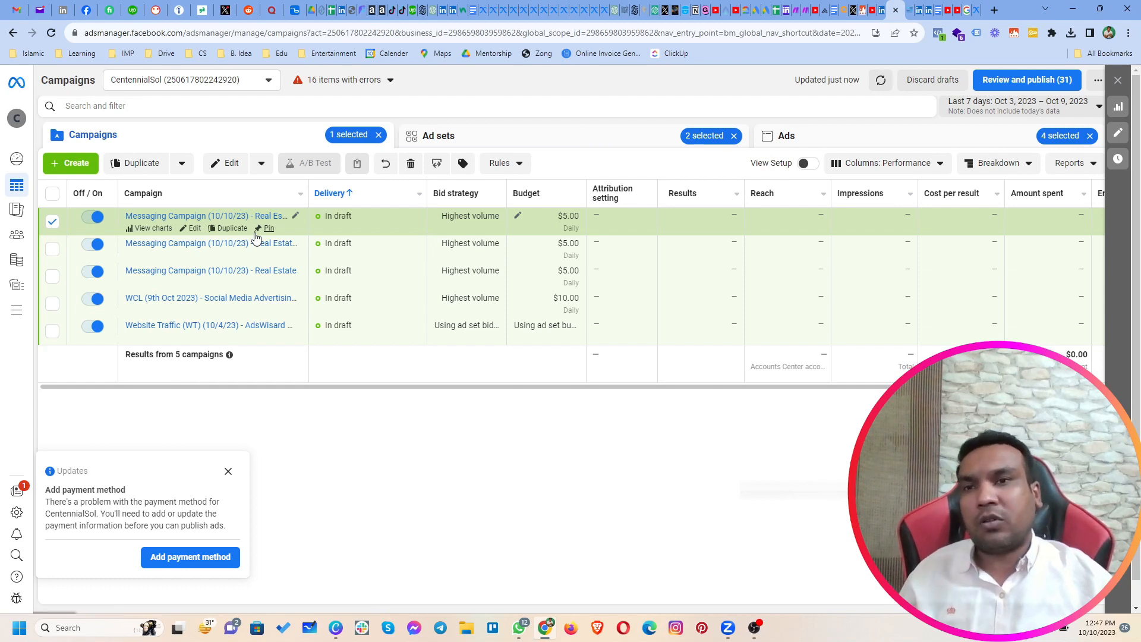
pyautogui.click(238, 231)
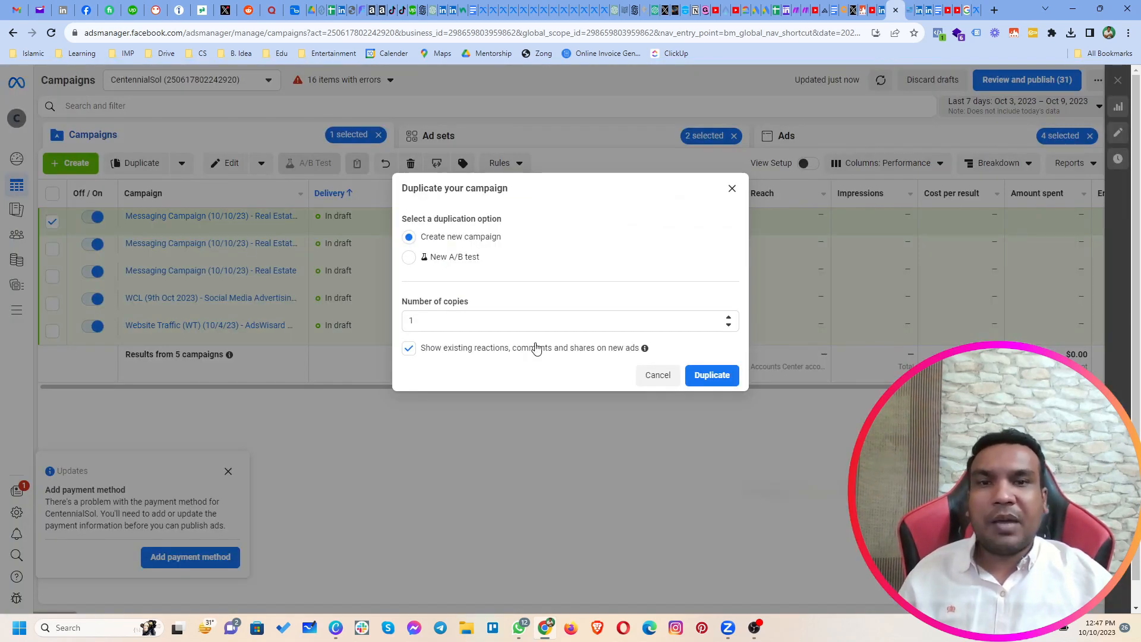
pyautogui.click(723, 377)
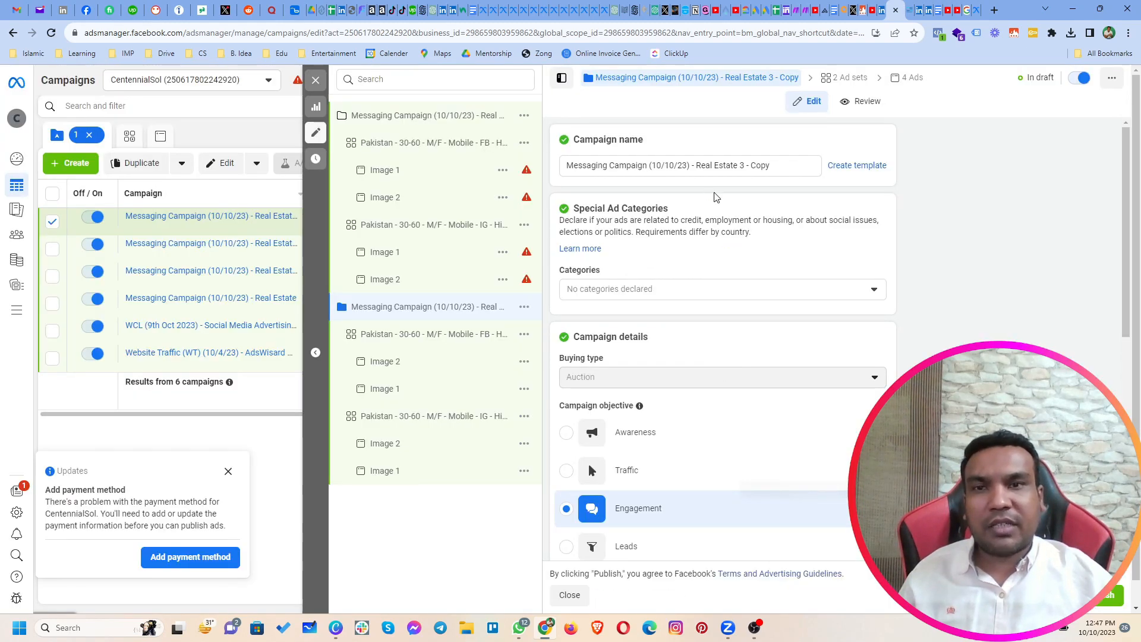
pyautogui.moveTo(742, 169); pyautogui.dragTo(770, 166)
pyautogui.write('4')
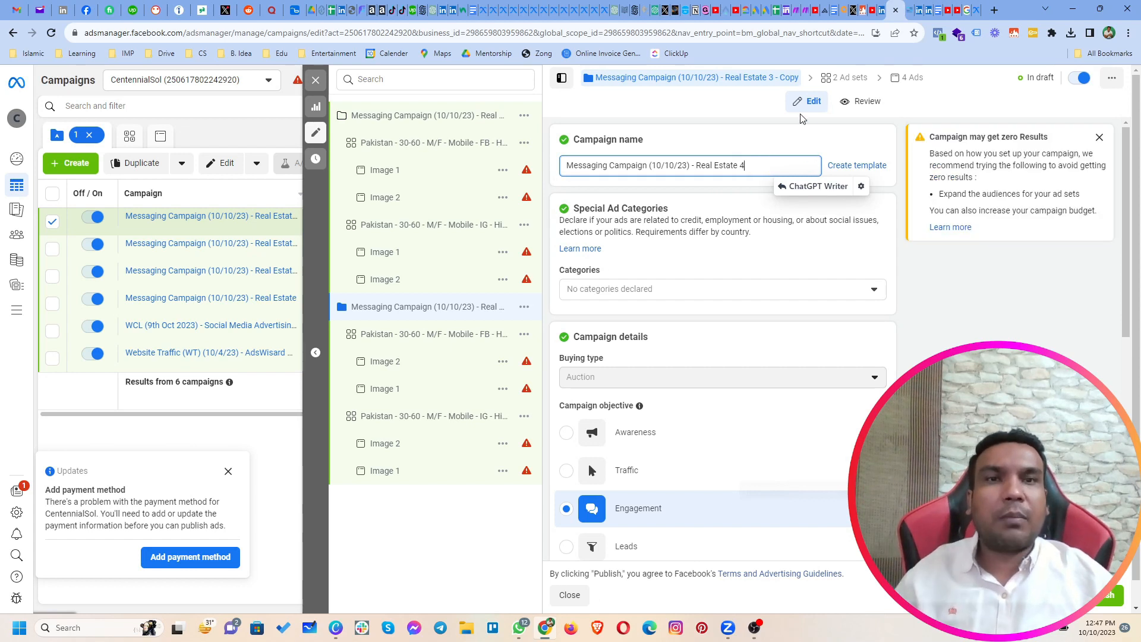
# Step: Open both ad sets of the Real Estate 4 campaign together and remove all interests from the included detailed targeting group
pyautogui.click(835, 87)
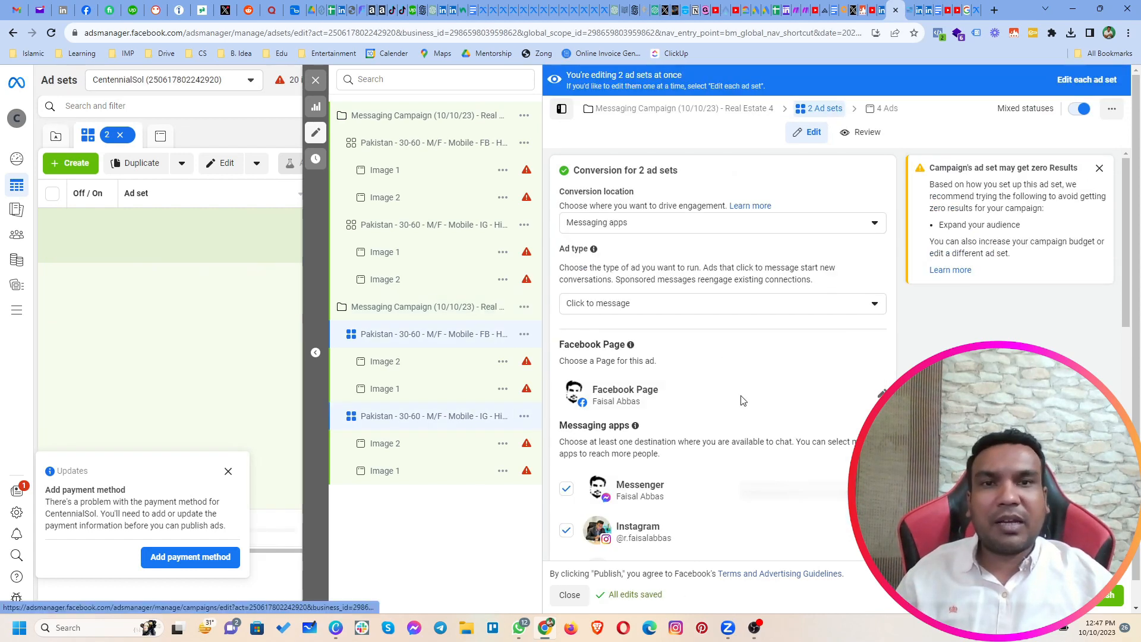
pyautogui.scroll(-15, 880, 392)
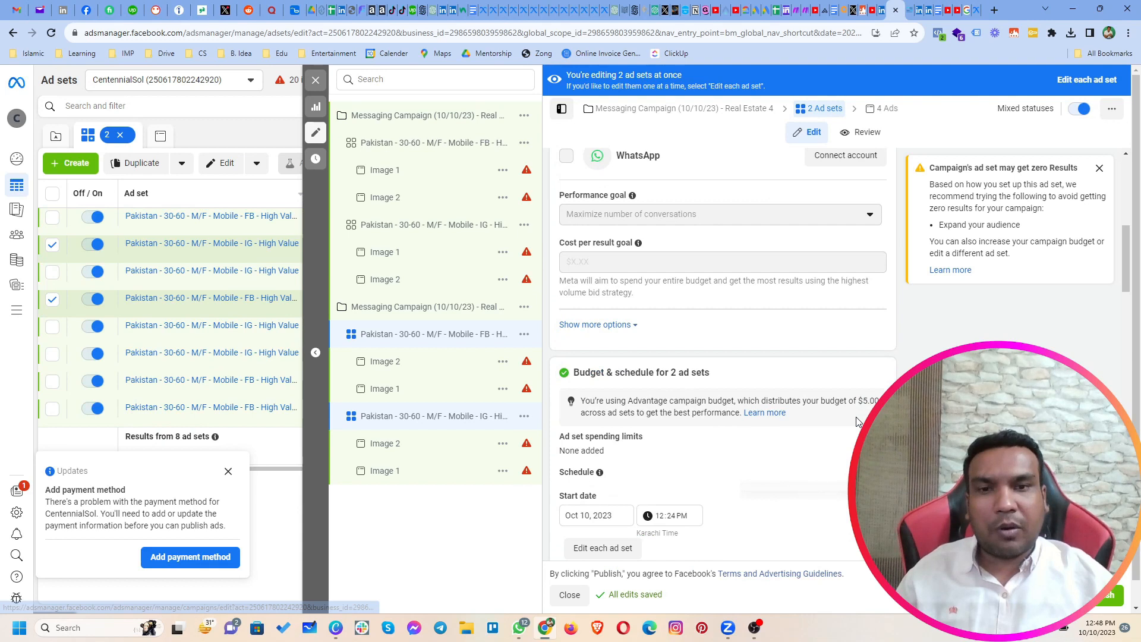
pyautogui.scroll(-5, 844, 431)
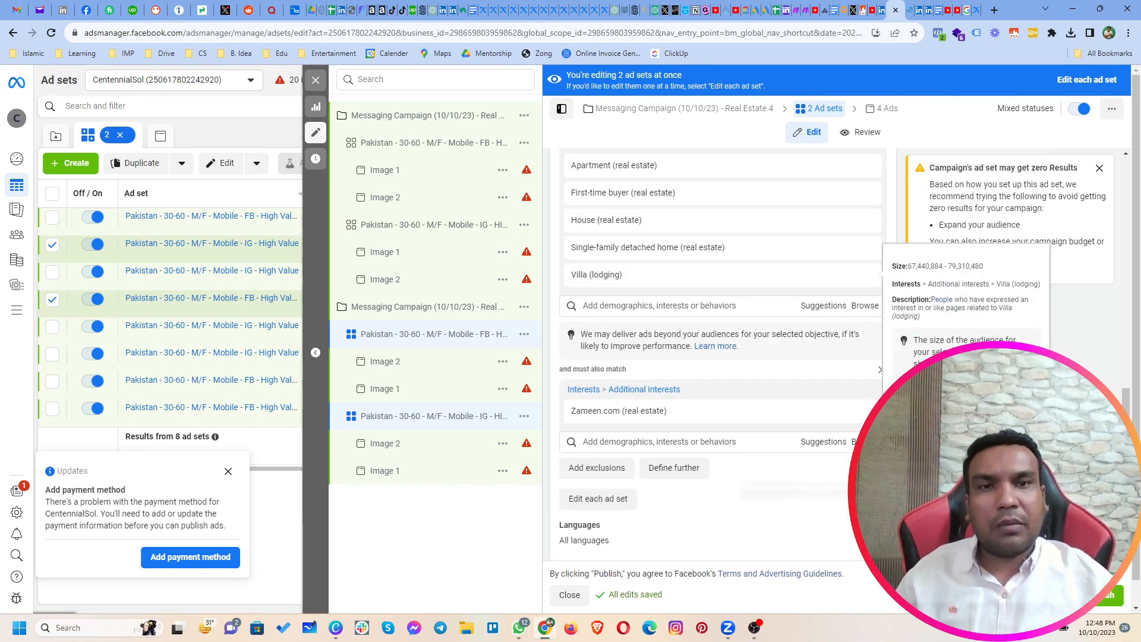
pyautogui.scroll(2, 869, 265)
pyautogui.click(866, 265)
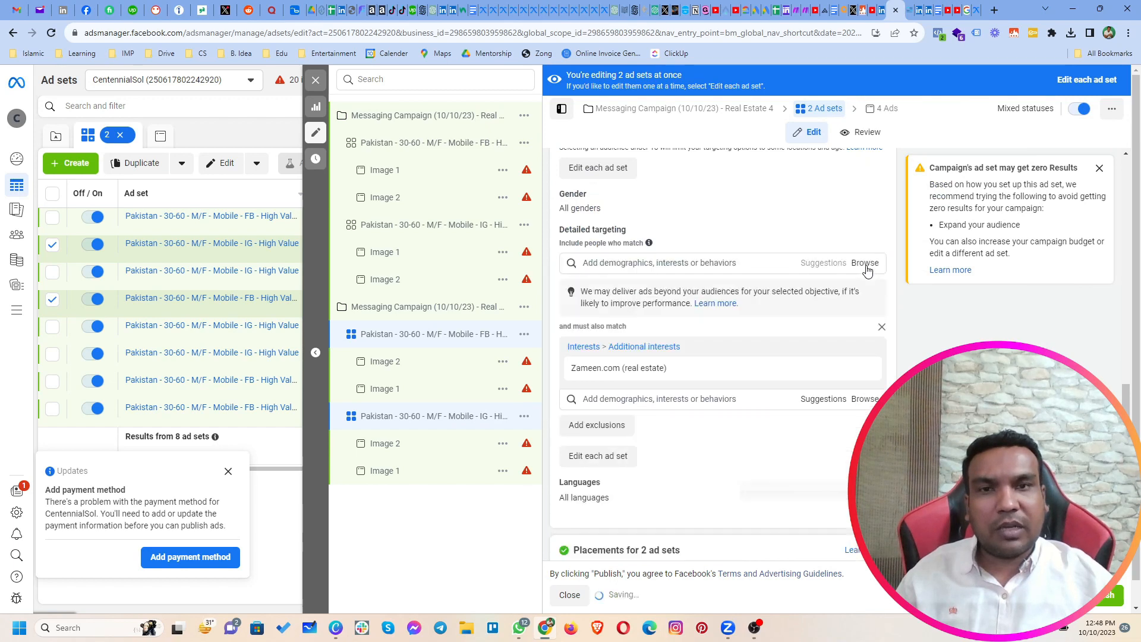
# Step: Search the included detailed targeting for "bahria t" and add the Bahria Town (real estate) interest
pyautogui.click(759, 265)
pyautogui.write('ba')
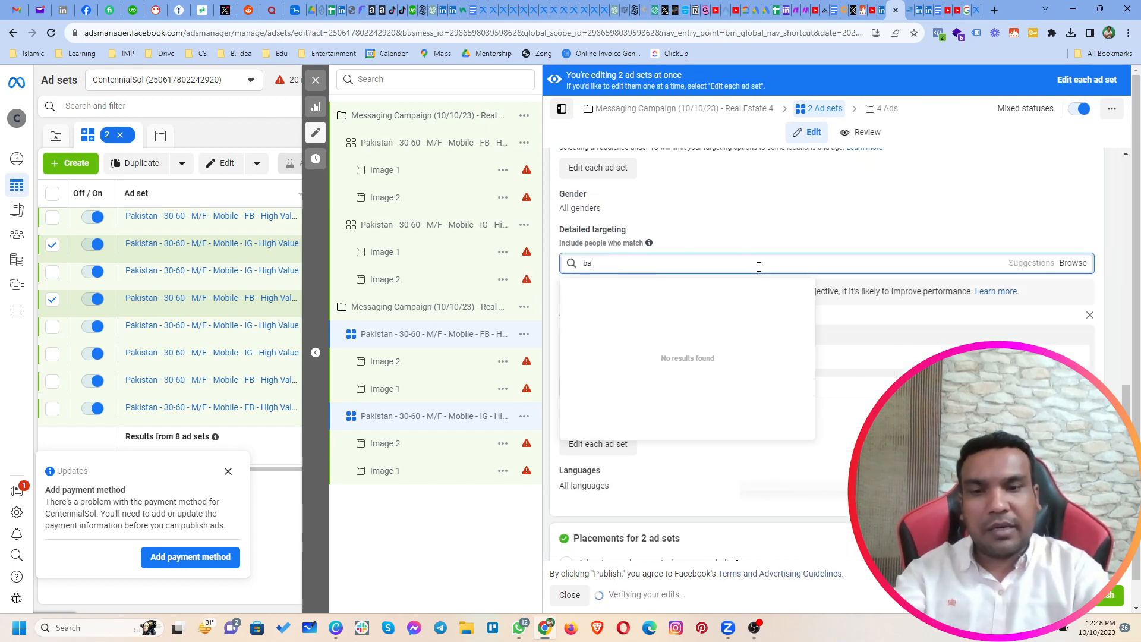
pyautogui.write('hria')
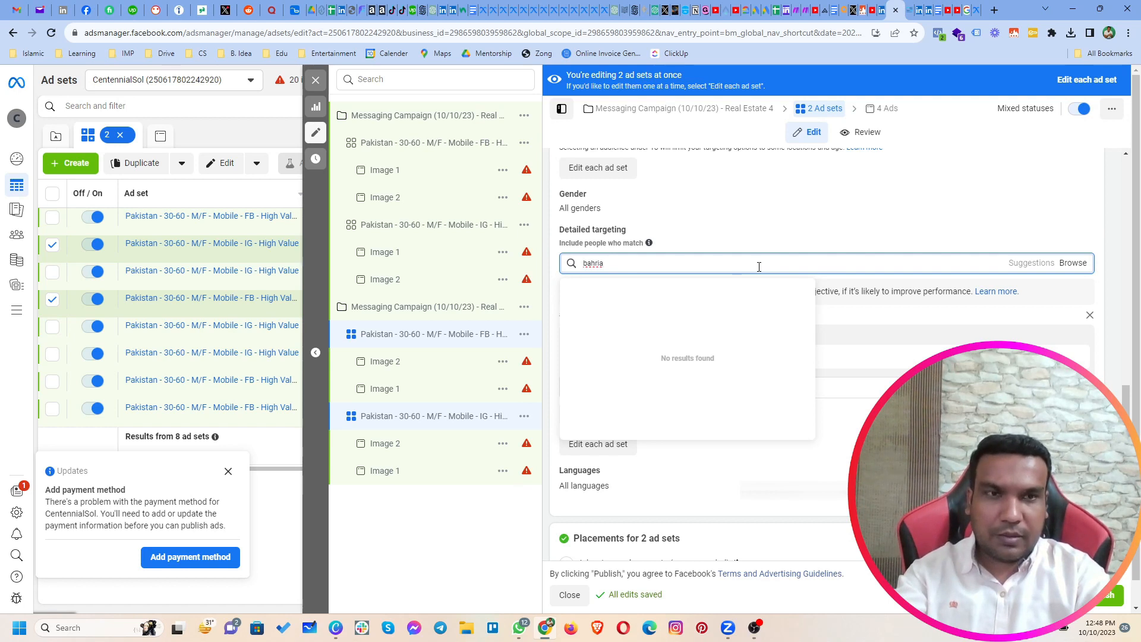
pyautogui.write(' t')
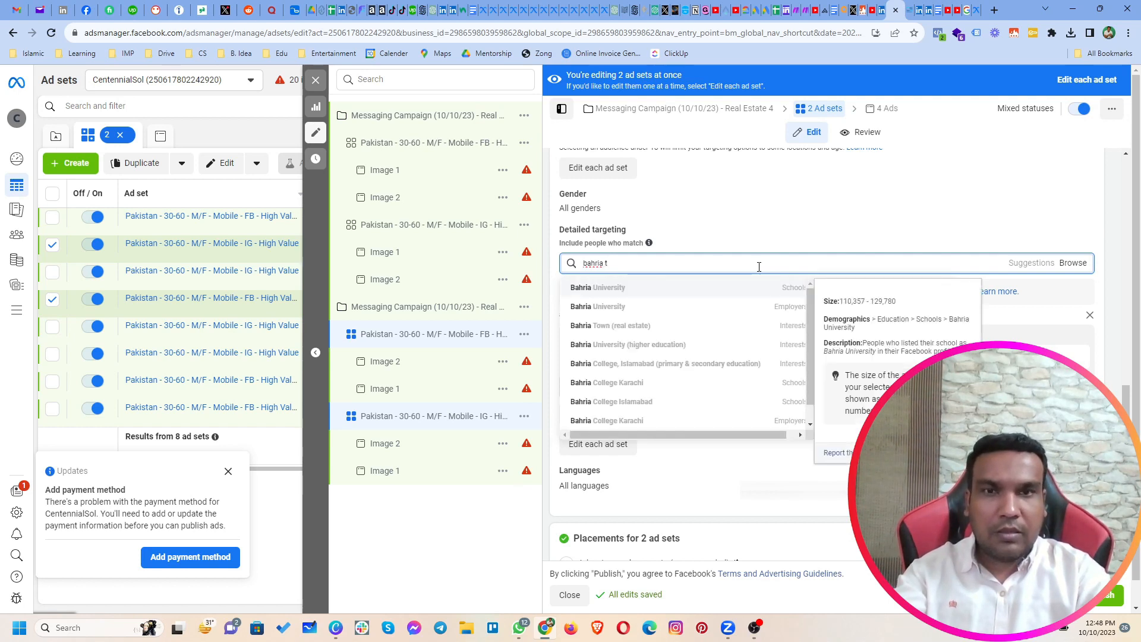
pyautogui.click(650, 290)
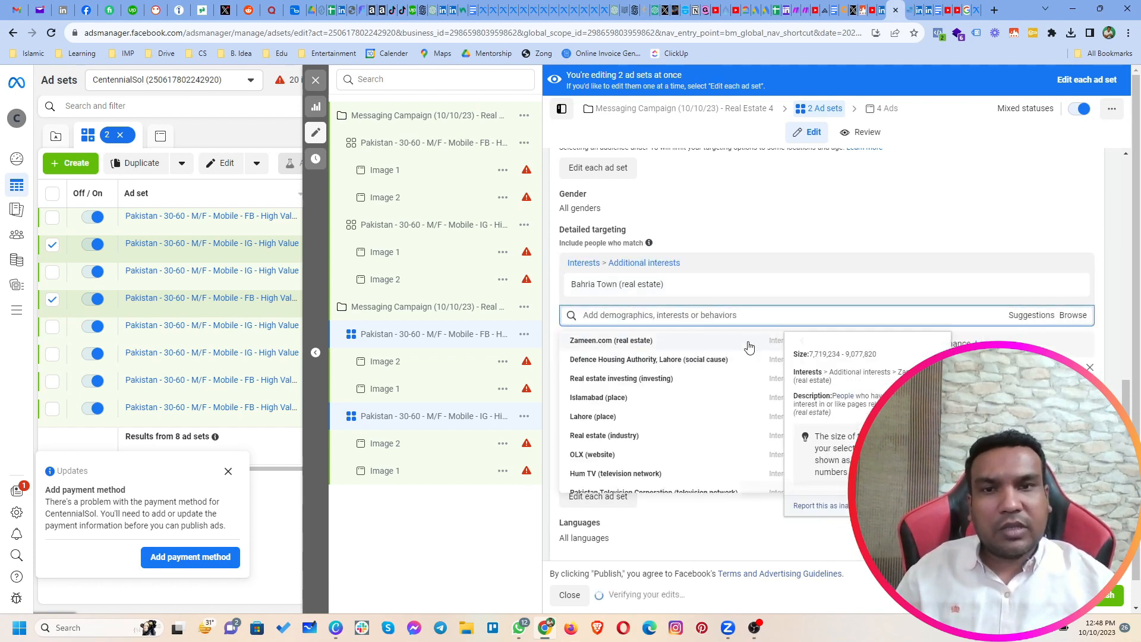
# Step: Add the suggested Defence Housing Authority, Lahore (social cause) interest to the included audience of both ad sets
pyautogui.scroll(-1, 707, 393)
pyautogui.scroll(1, 707, 394)
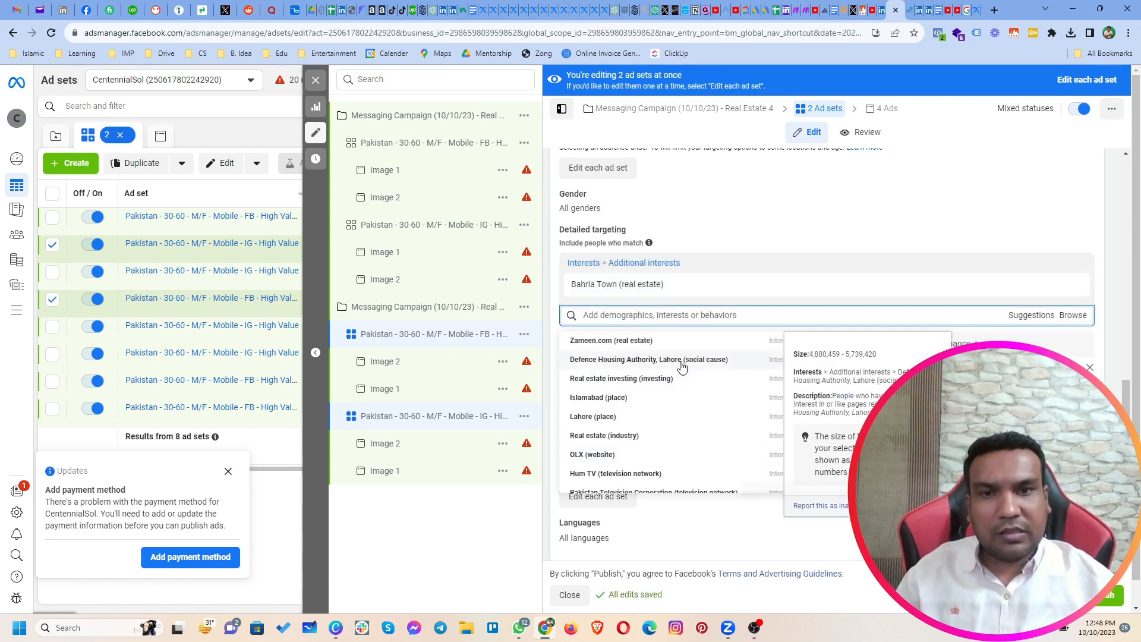
pyautogui.click(683, 363)
pyautogui.scroll(-2, 915, 404)
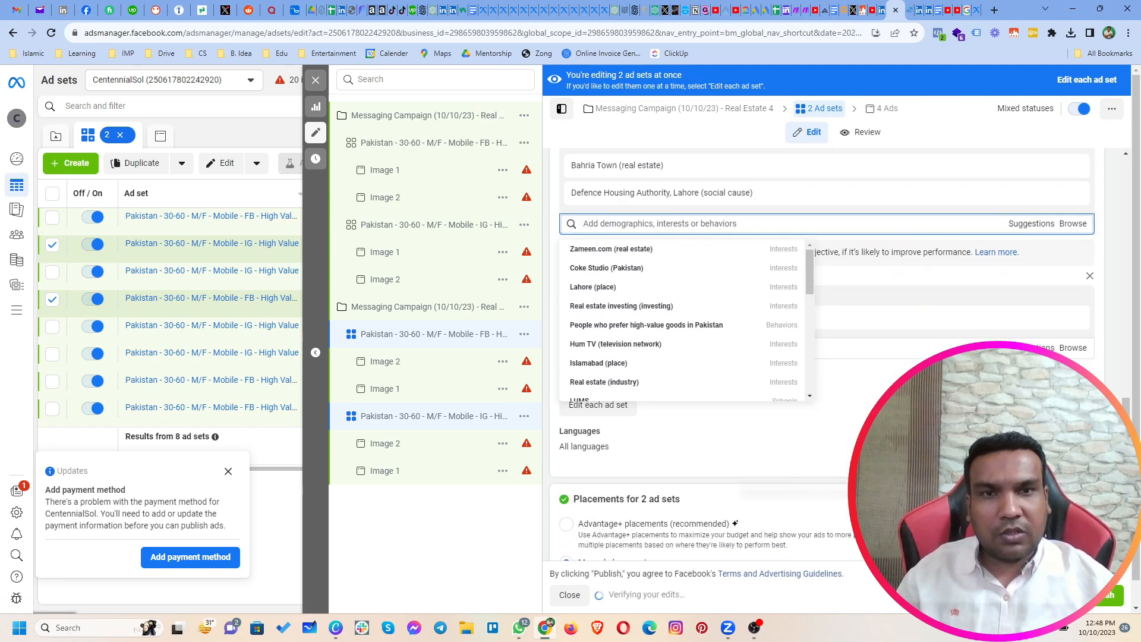
# Step: Look through the suggested interests and behaviors for the included detailed targeting of both Real Estate 4 ad sets
pyautogui.moveTo(711, 270)
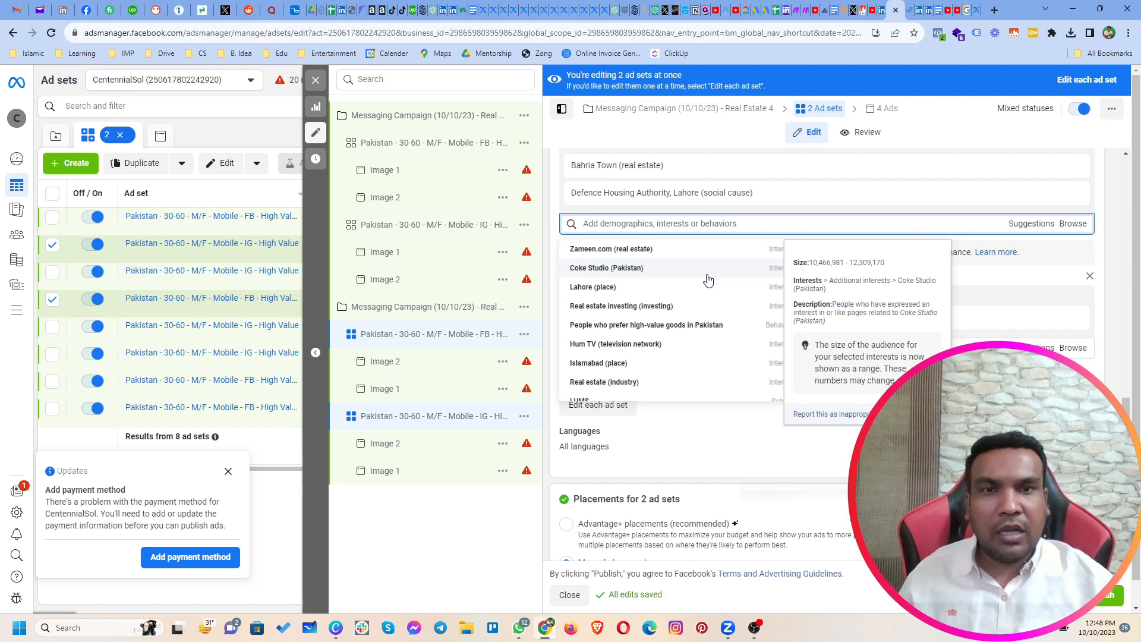
pyautogui.scroll(-1, 708, 318)
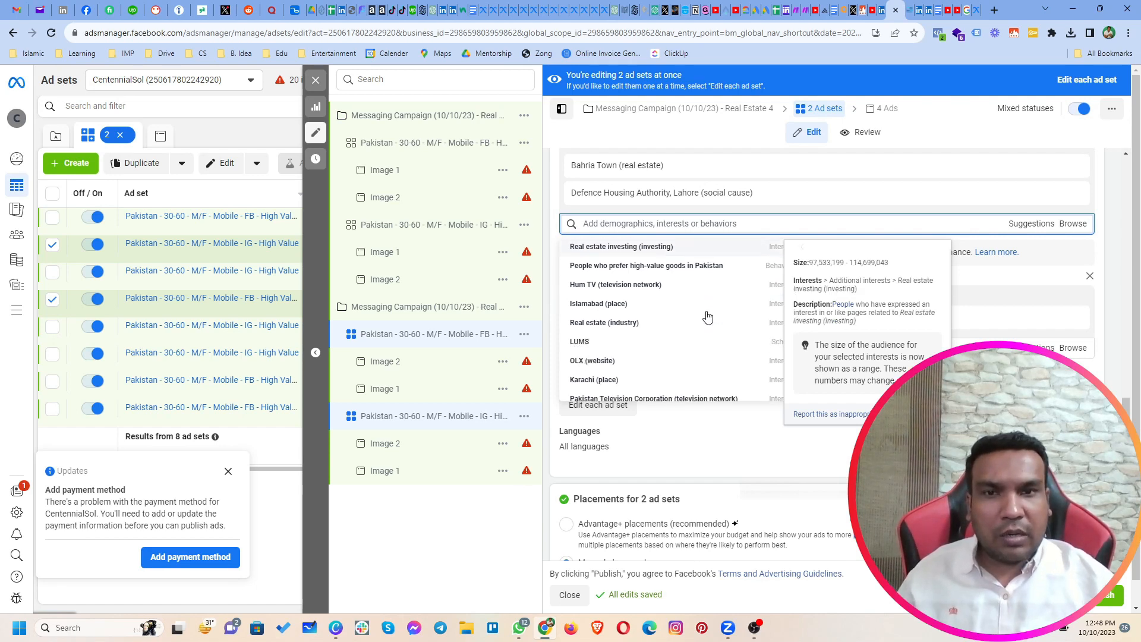
pyautogui.scroll(-1, 708, 318)
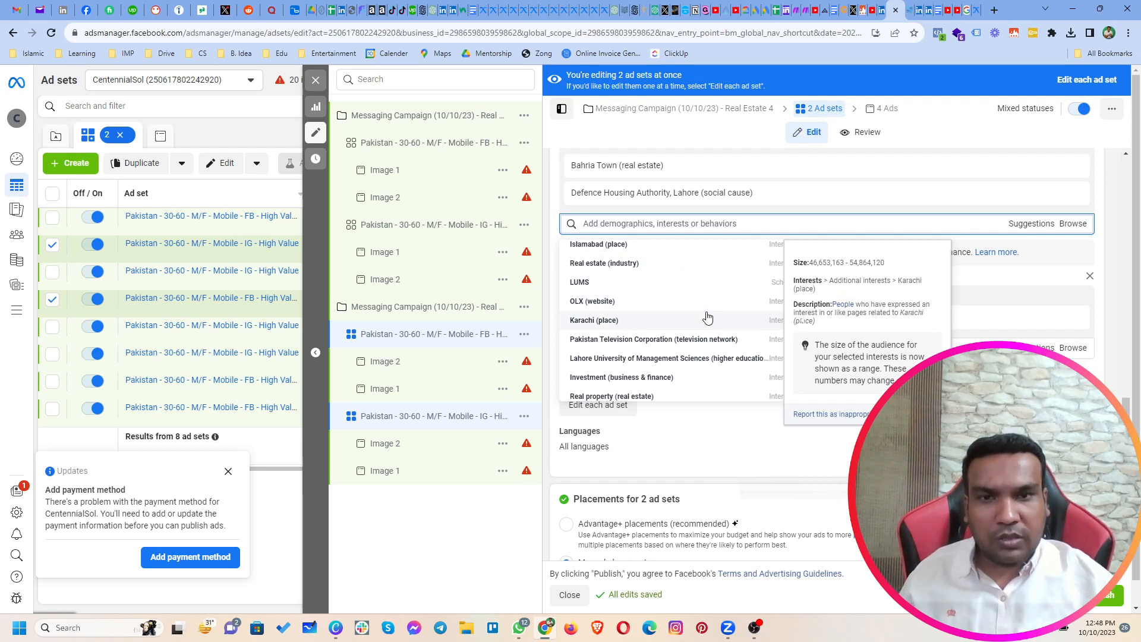
pyautogui.scroll(-2, 708, 318)
pyautogui.scroll(-1, 707, 318)
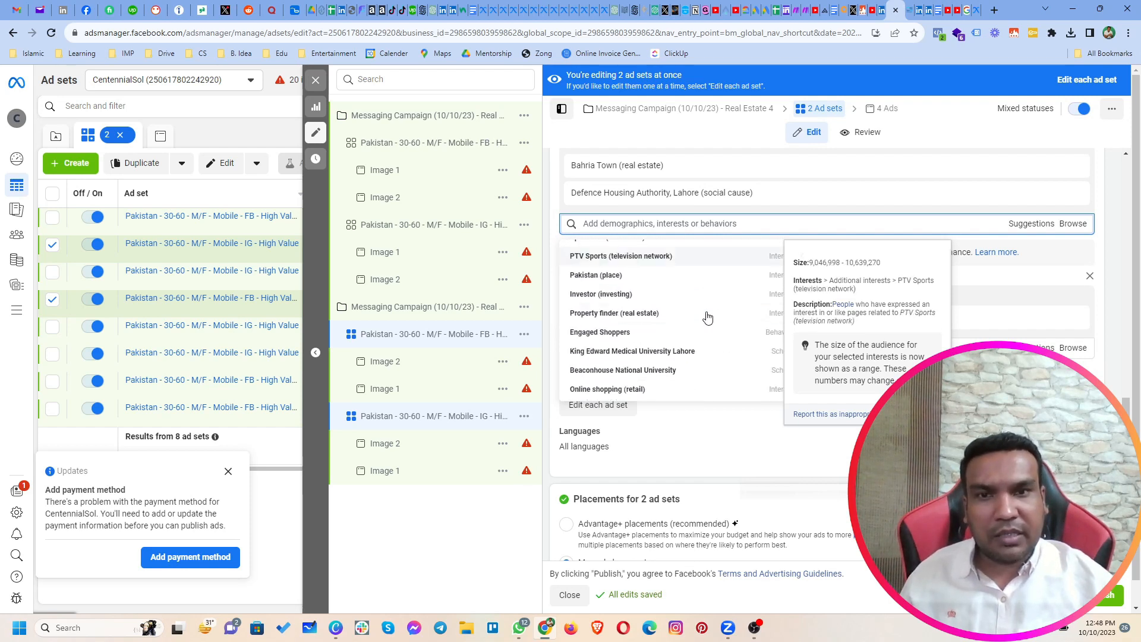
pyautogui.scroll(-2, 708, 318)
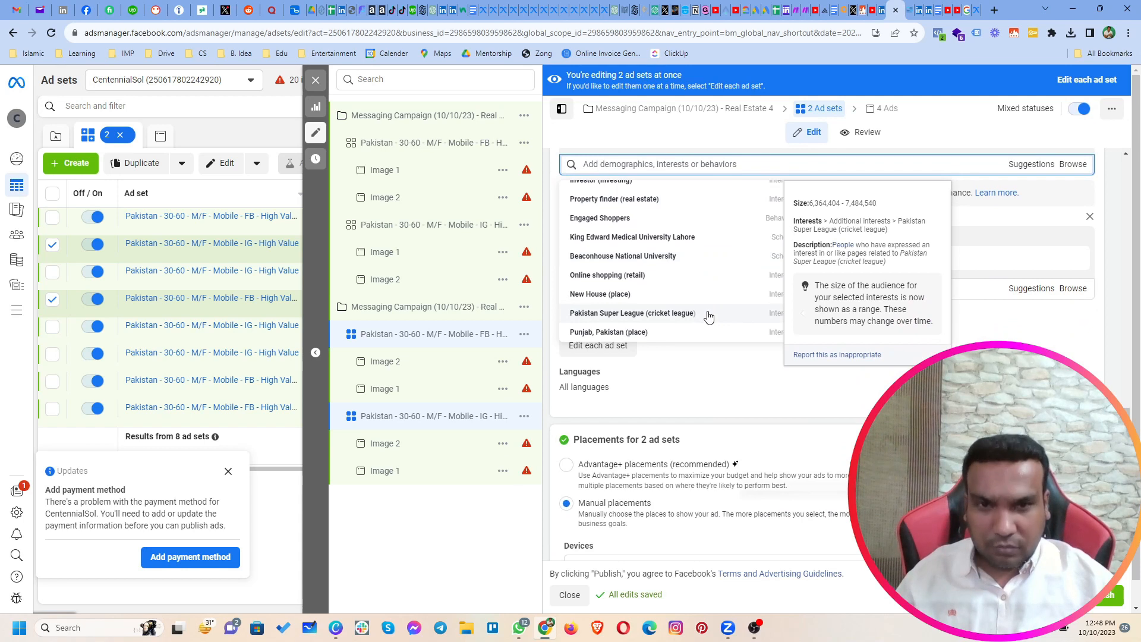
pyautogui.scroll(1, 737, 404)
# Step: Search the included detailed targeting for "guberg", try adding the Lahore (place) interest, and remove it again
pyautogui.click(719, 226)
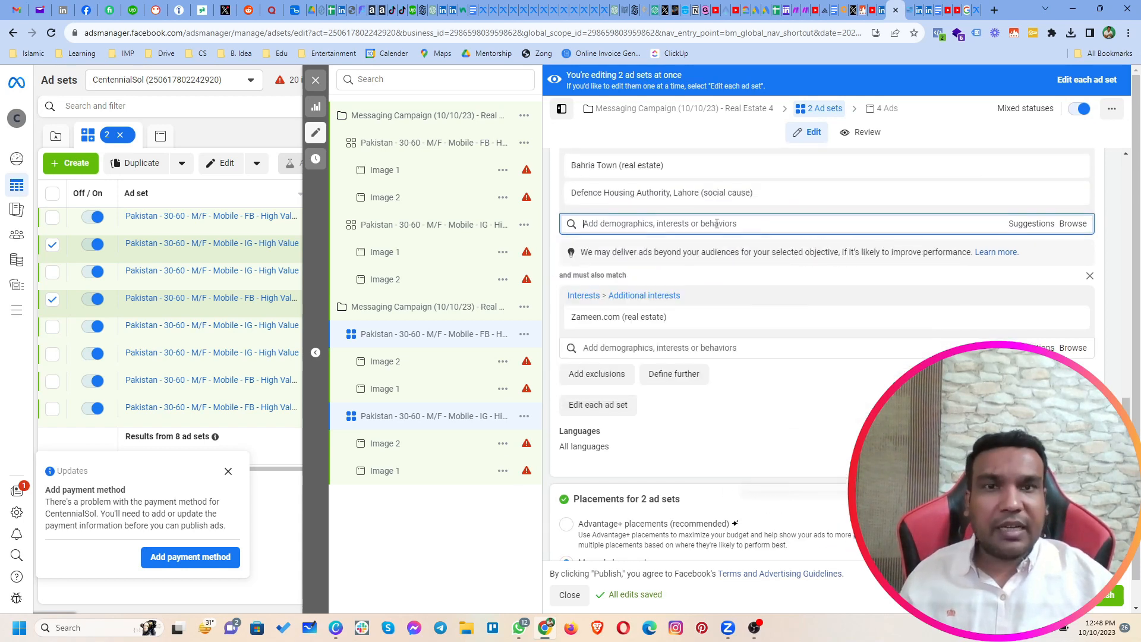
pyautogui.write('gulberg')
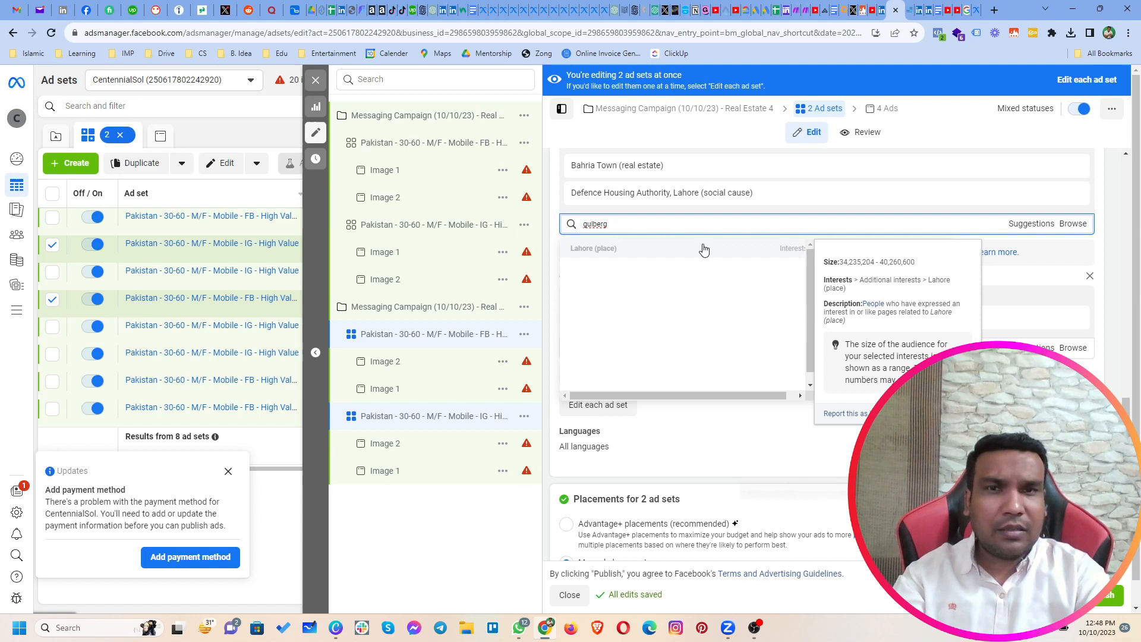
pyautogui.click(703, 248)
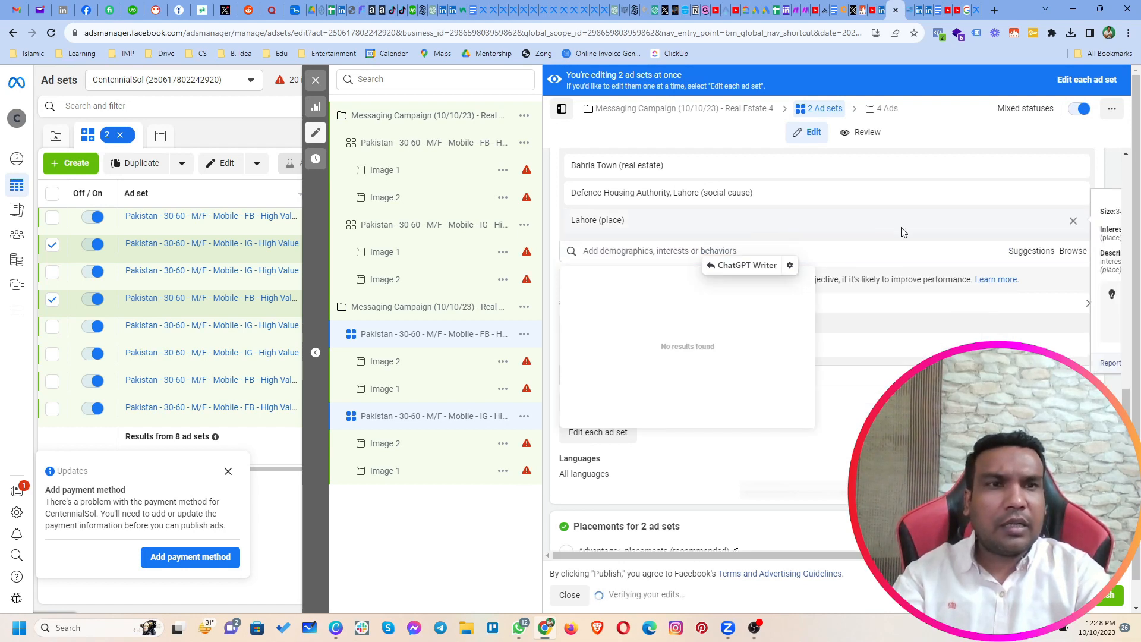
pyautogui.click(1075, 222)
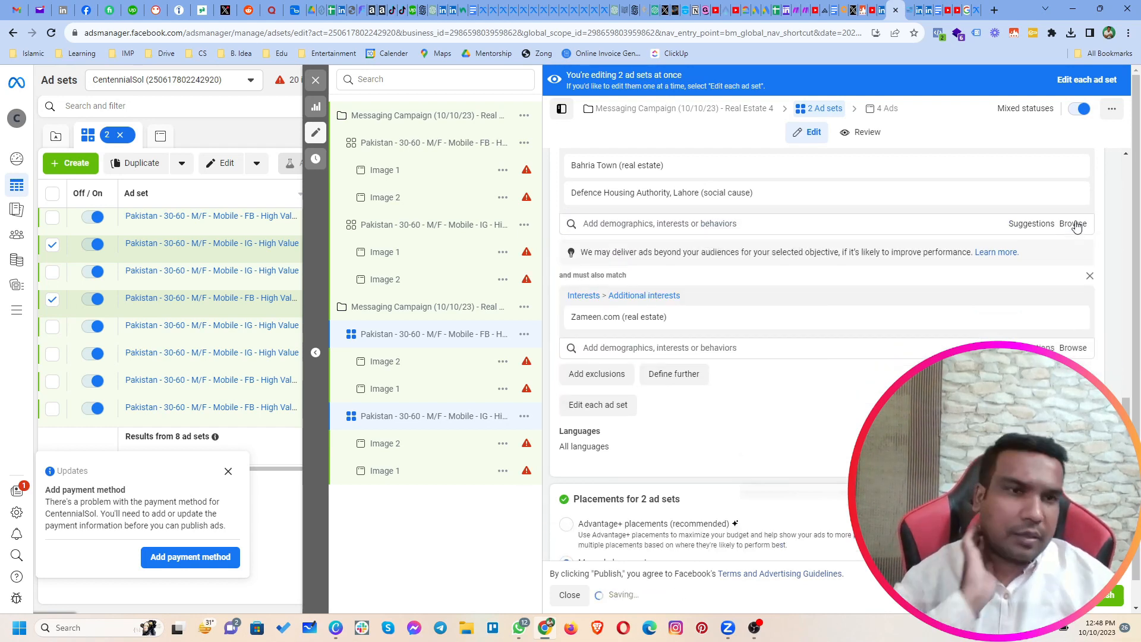
# Step: Recheck the detailed targeting suggestions for interests that fit alongside Bahria Town and Defence Housing Authority, Lahore, and dismiss the list
pyautogui.click(1033, 225)
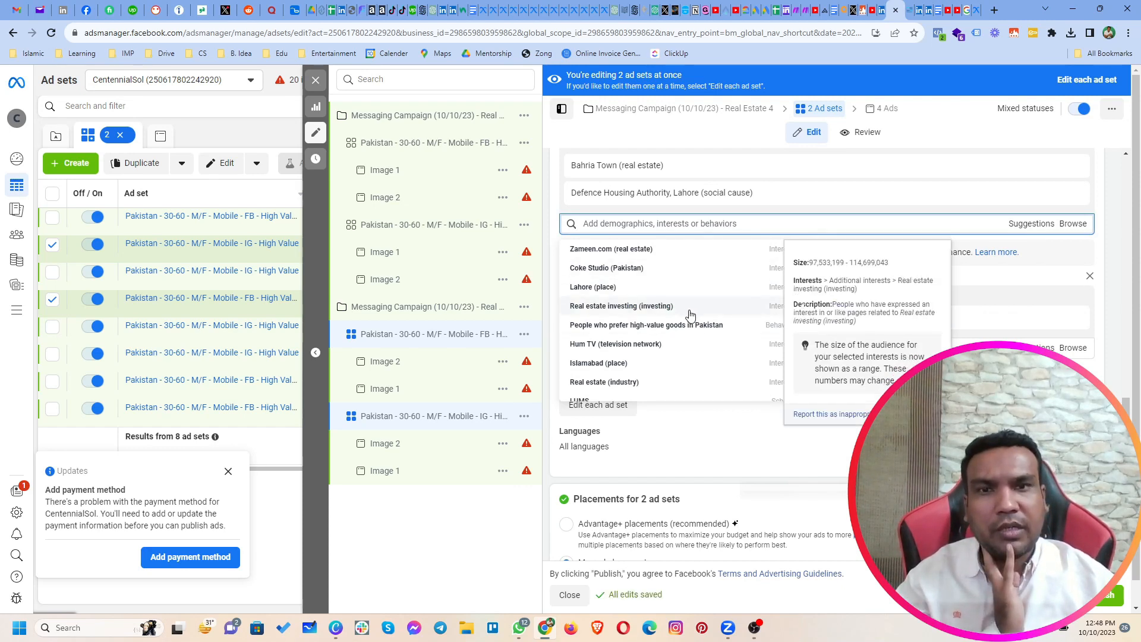
pyautogui.scroll(-3, 693, 344)
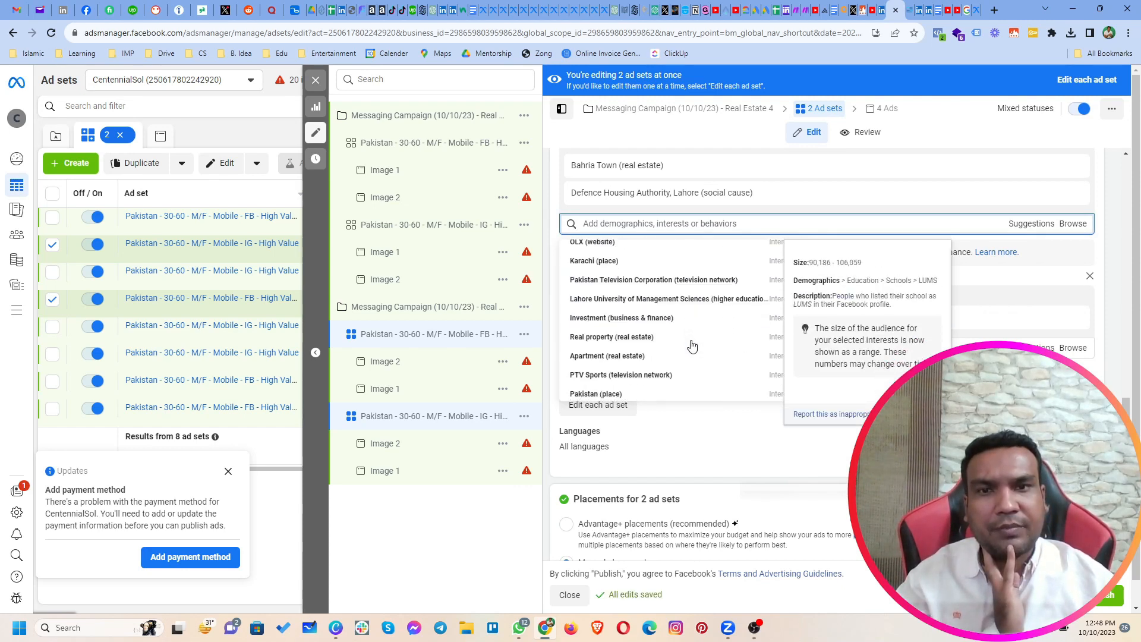
pyautogui.click(725, 224)
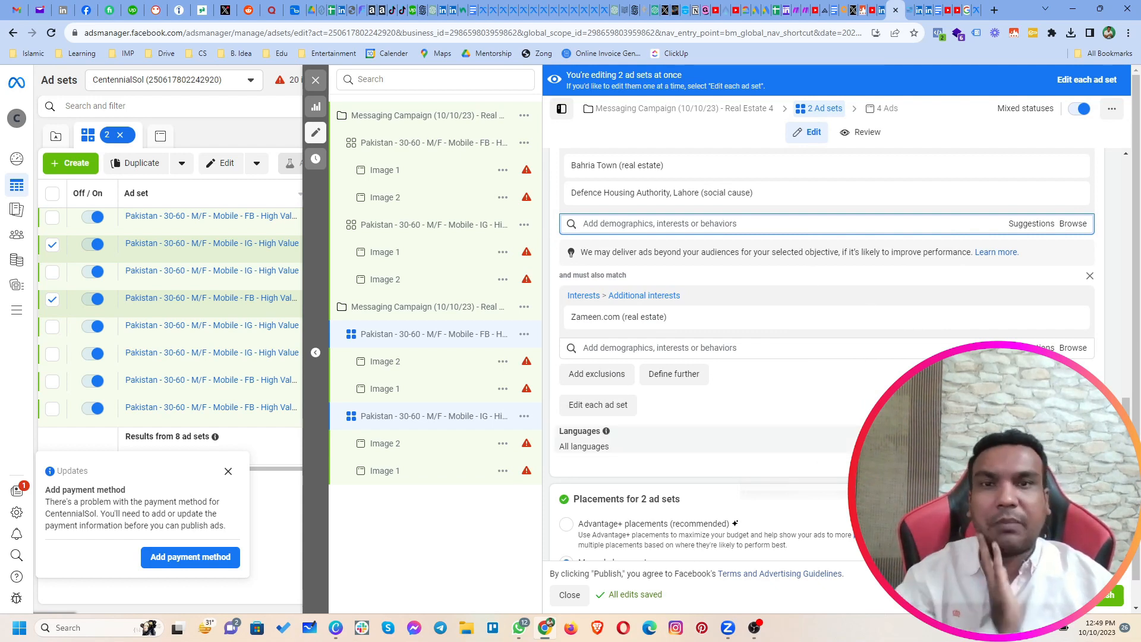
pyautogui.moveTo(654, 183)
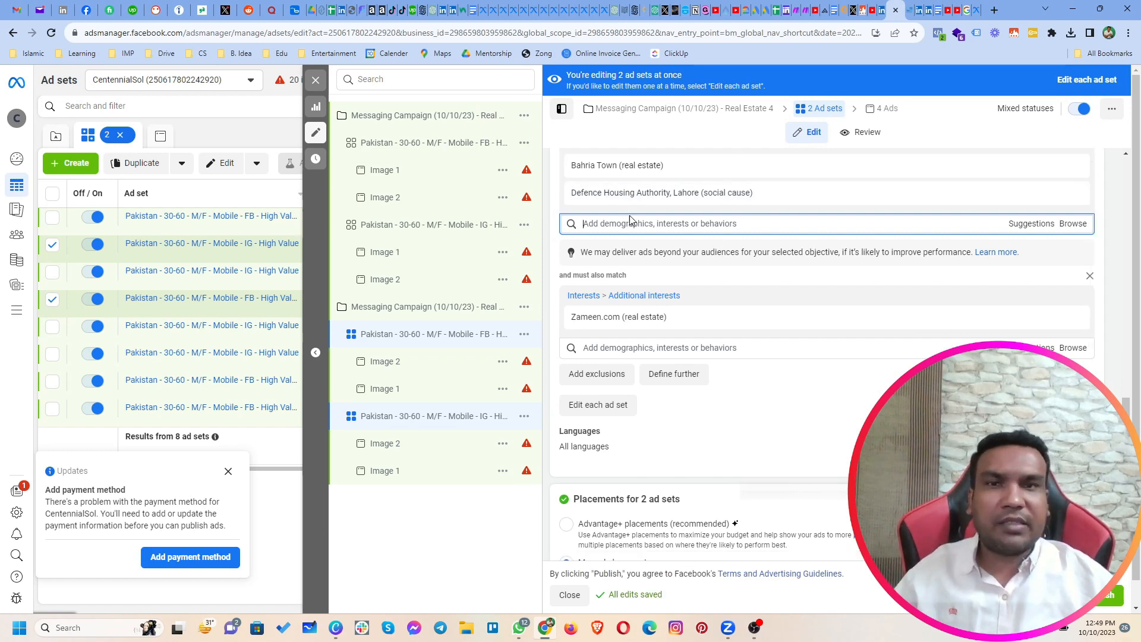
# Step: Close the ad set editor and review the Real Estate 4 campaign's ad sets and the overall campaign list
pyautogui.click(315, 79)
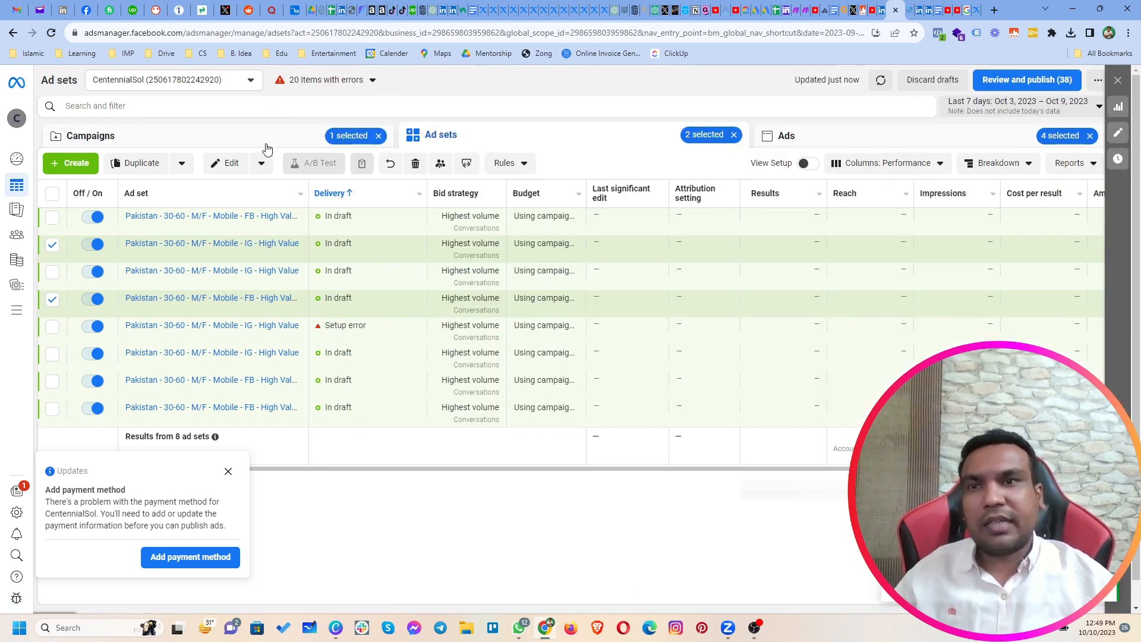
pyautogui.click(236, 142)
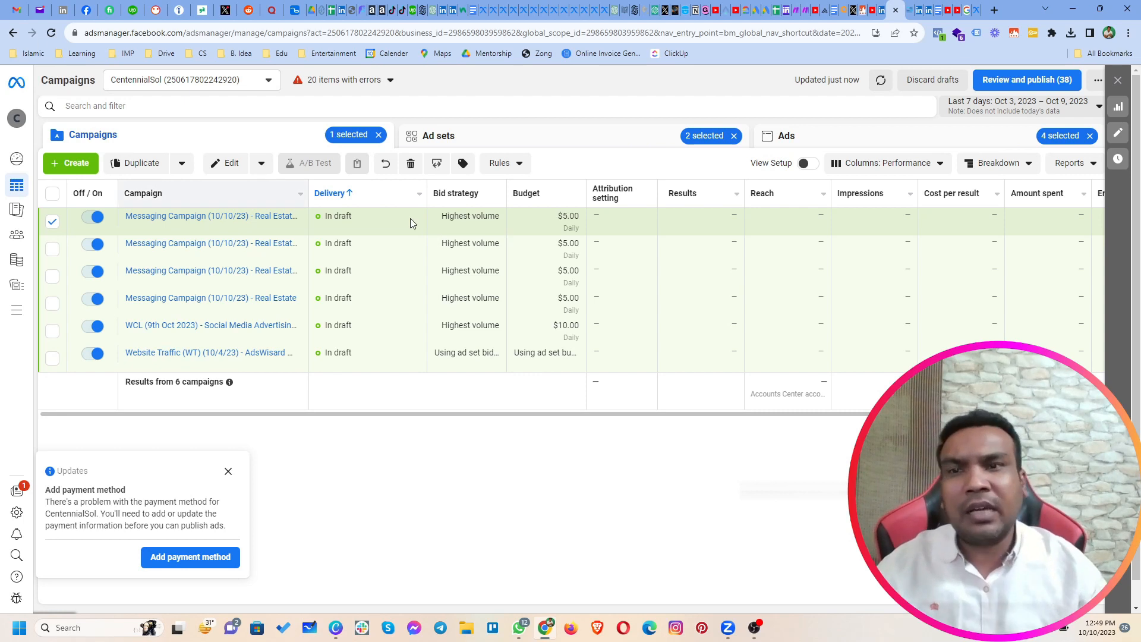
pyautogui.click(570, 140)
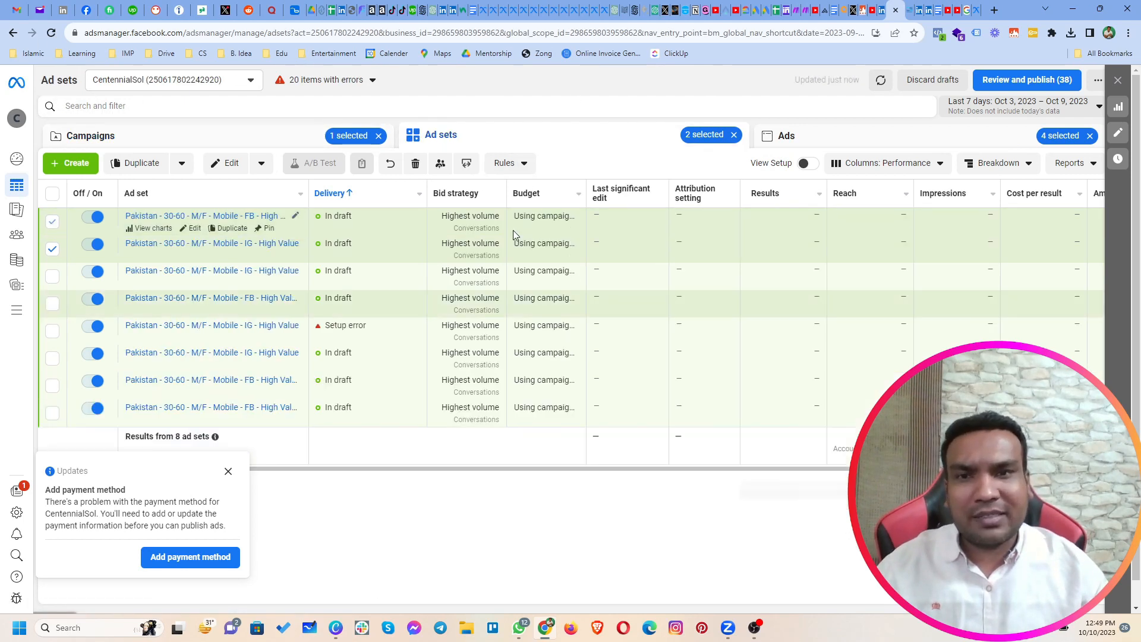
pyautogui.click(275, 134)
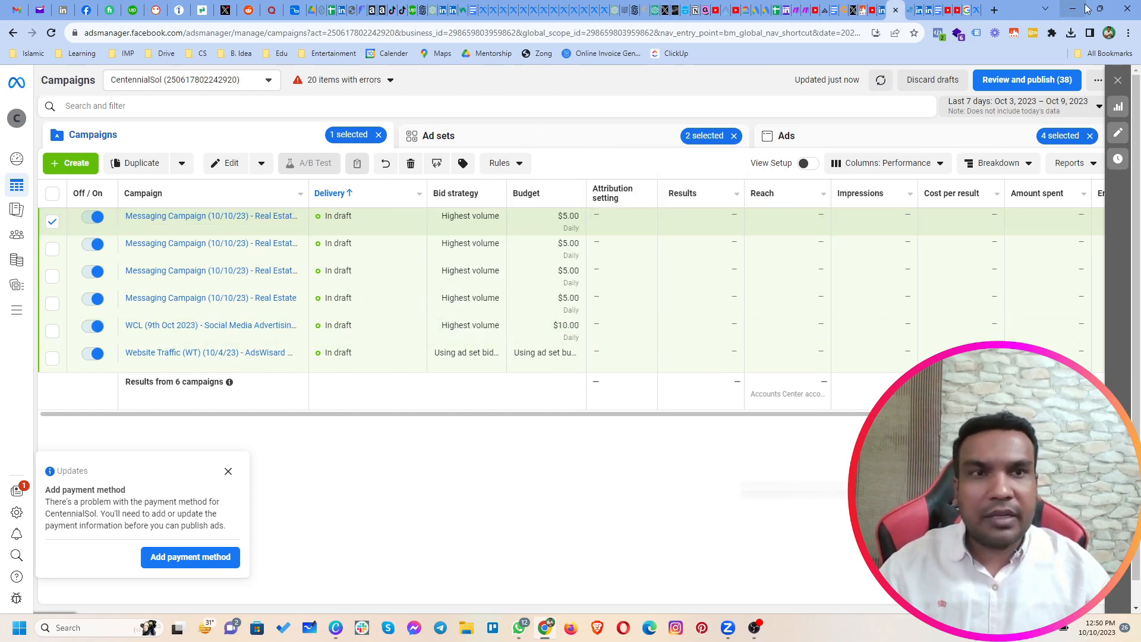
# Step: Switch to the Meta Ad Library and examine the Pakistan ads matching the keyword "property"
pyautogui.click(978, 11)
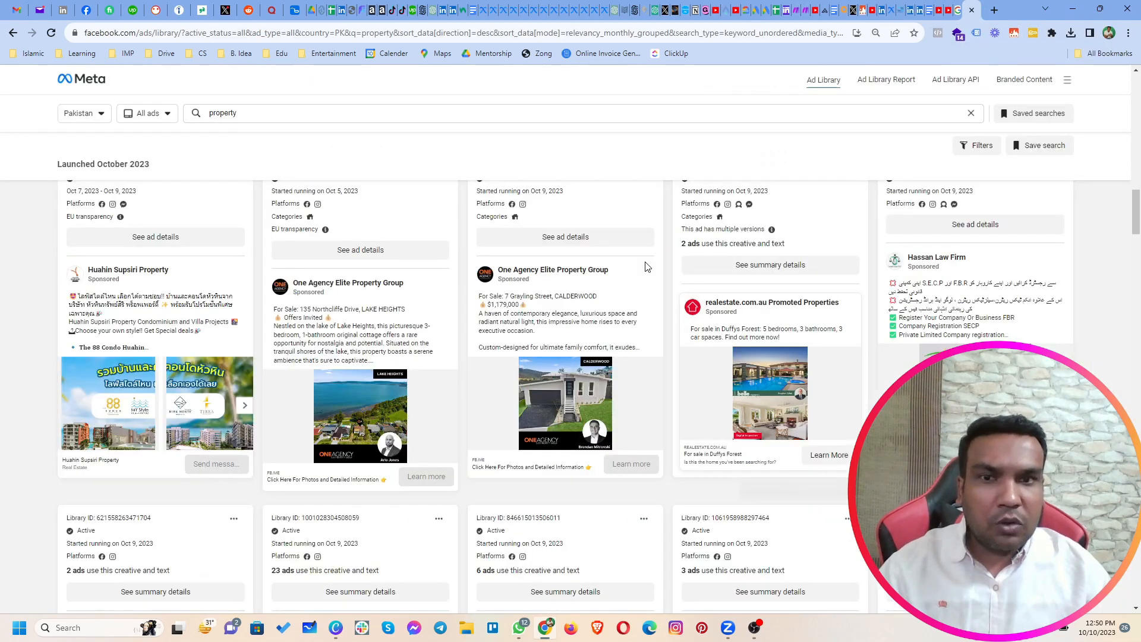
pyautogui.scroll(-10, 419, 363)
pyautogui.scroll(8, 420, 359)
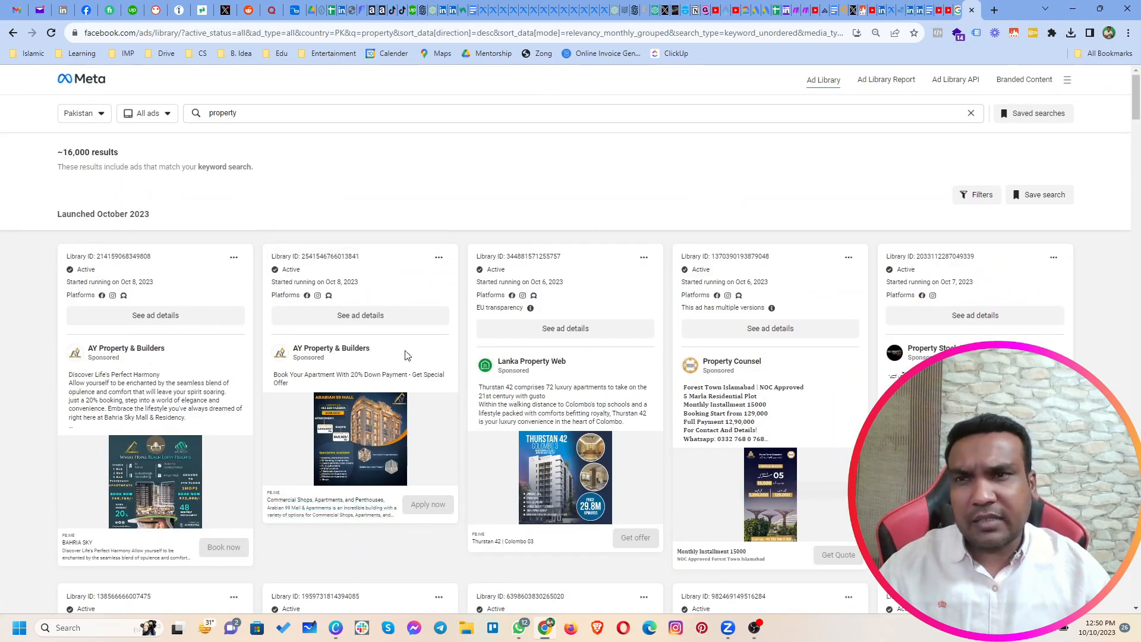
pyautogui.scroll(-3, 389, 437)
pyautogui.scroll(-4, 389, 436)
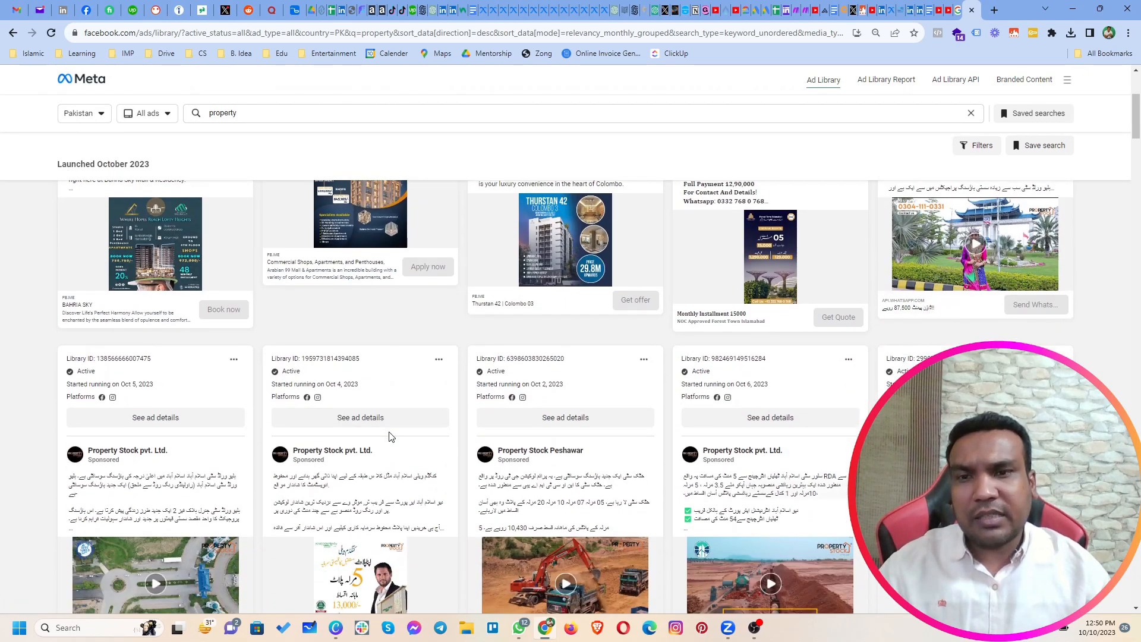